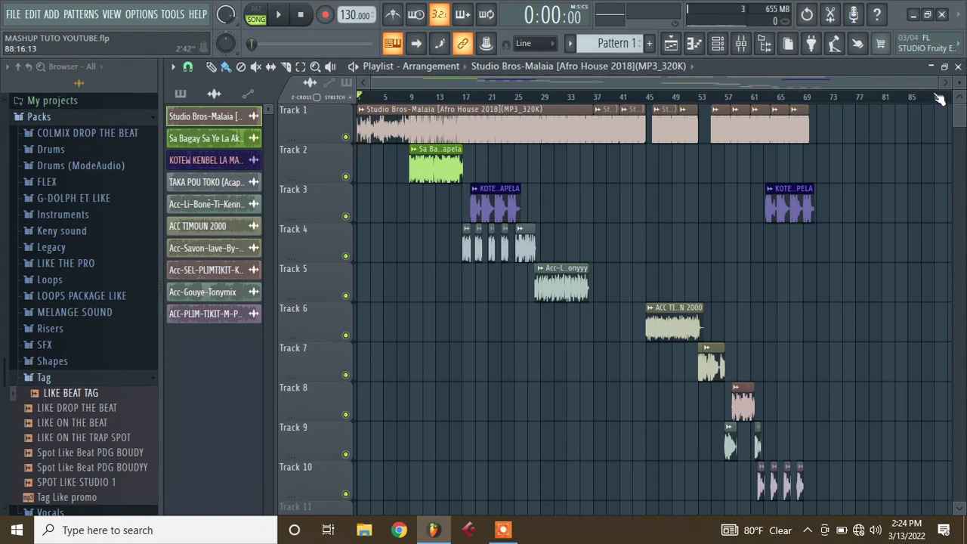
# Play the arrangement from the beginning and bring up the screen recorder's microphone level control
pyautogui.moveTo(934, 87); pyautogui.dragTo(845, 90)
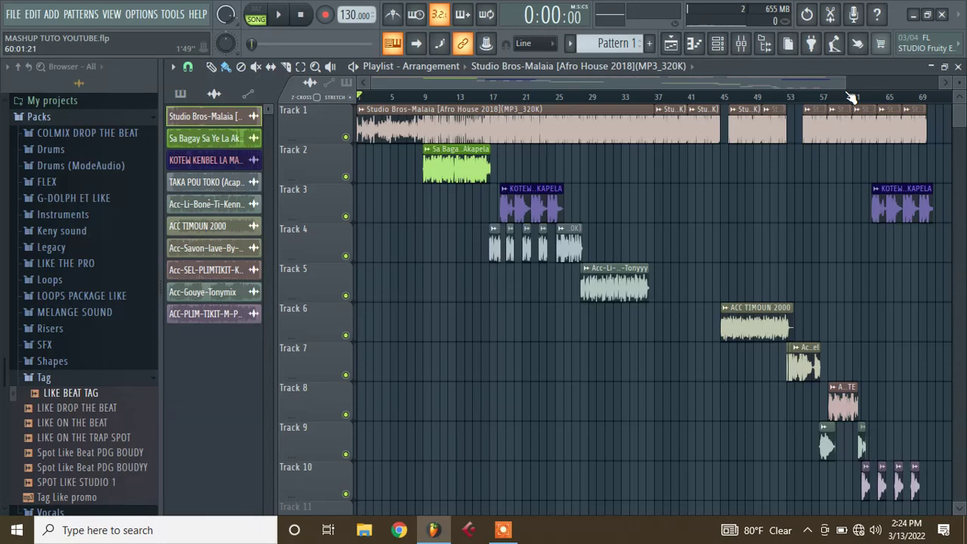
pyautogui.press('space')
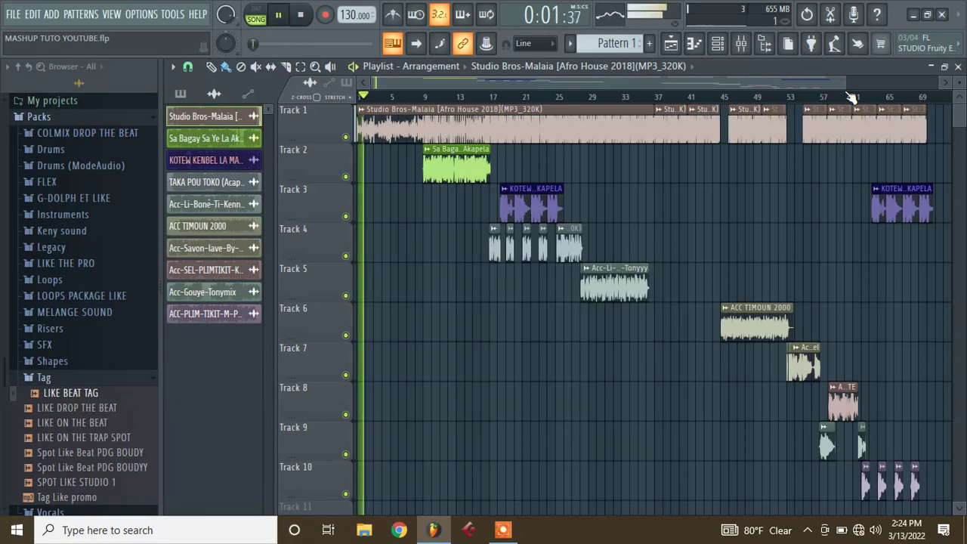
pyautogui.click(502, 530)
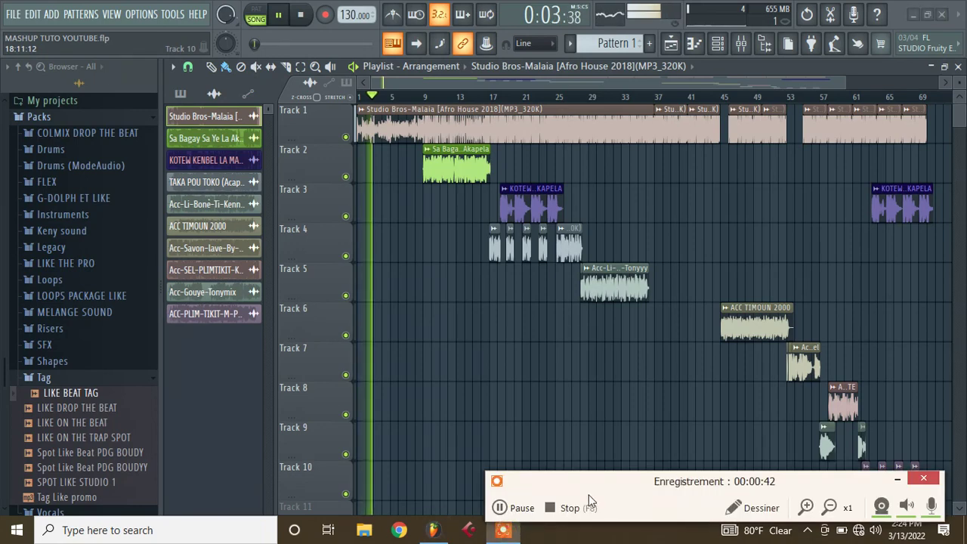
pyautogui.click(932, 506)
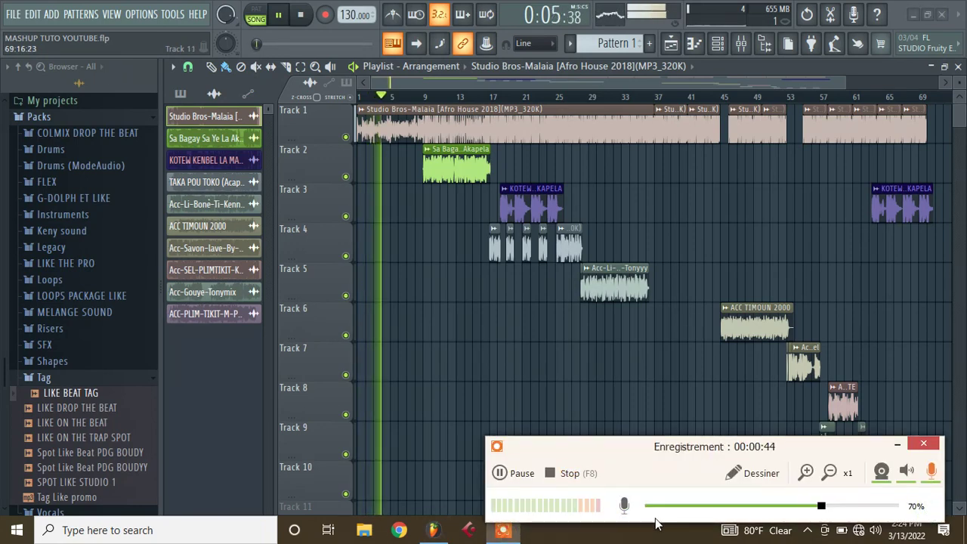
pyautogui.click(898, 445)
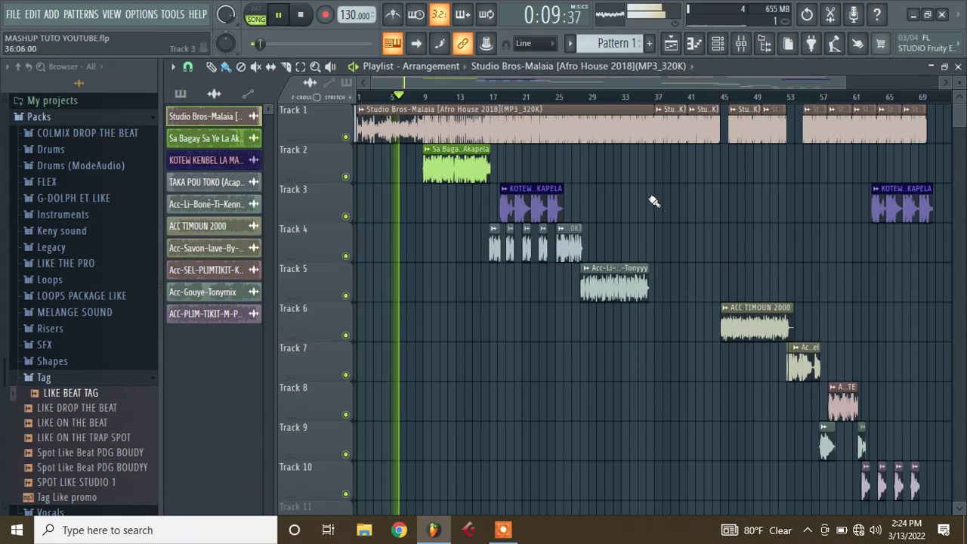
# Look through the mixer, the channel rack and the playlist while the song plays
pyautogui.click(740, 46)
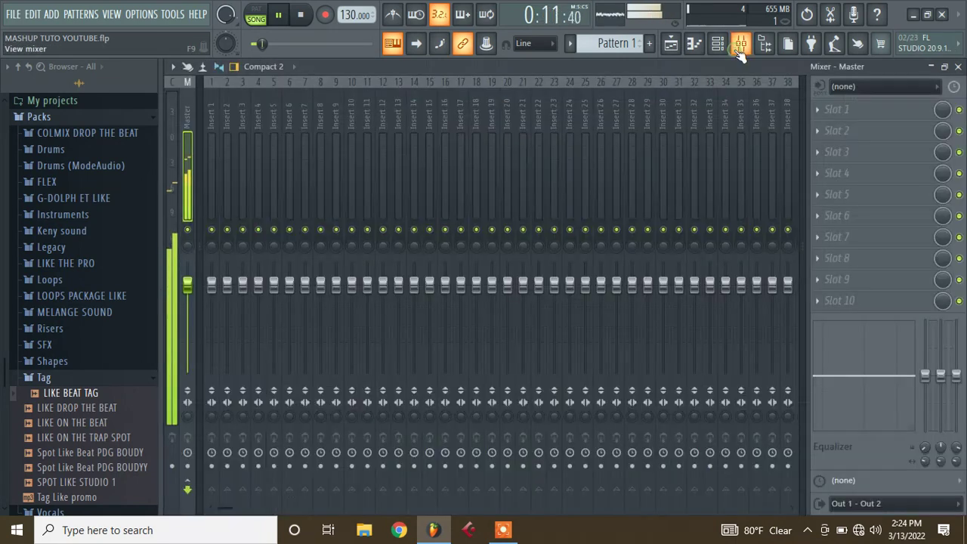
pyautogui.click(720, 45)
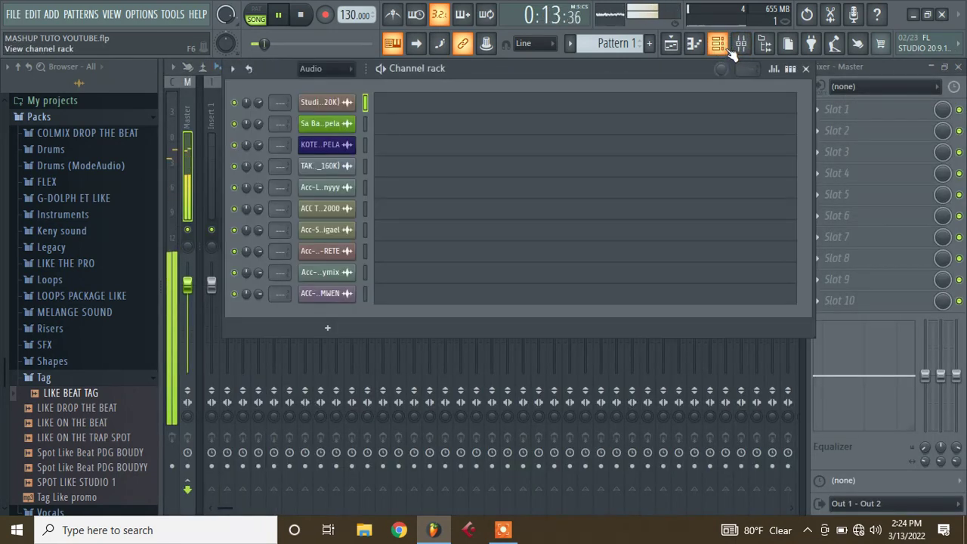
pyautogui.click(674, 46)
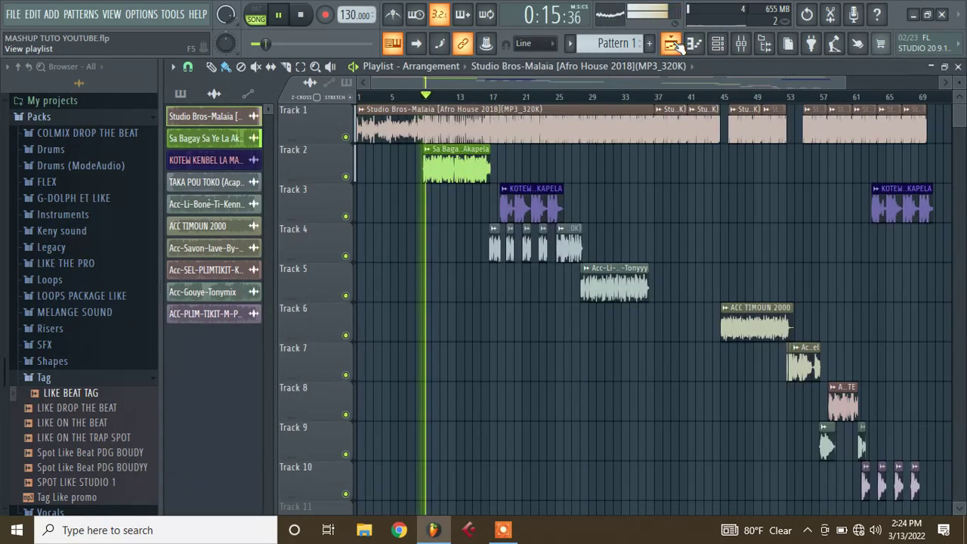
pyautogui.click(719, 45)
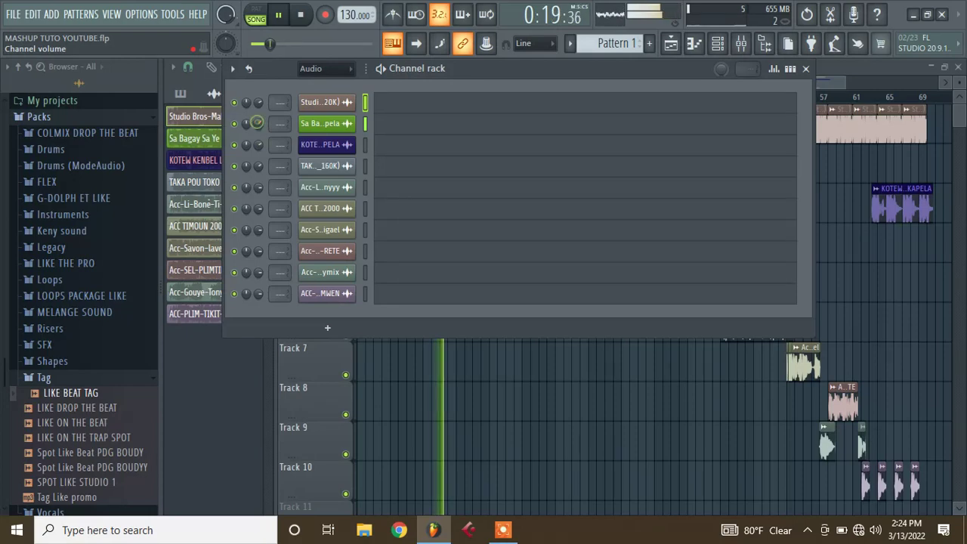
pyautogui.click(830, 65)
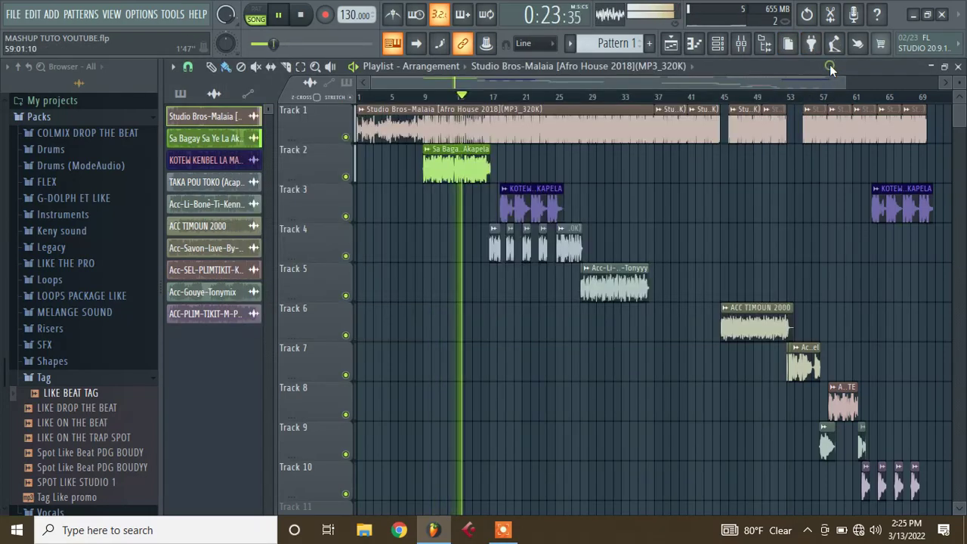
# Adjust the volume of the Acc-Gouye-Tonymix channel in the channel rack
pyautogui.click(741, 43)
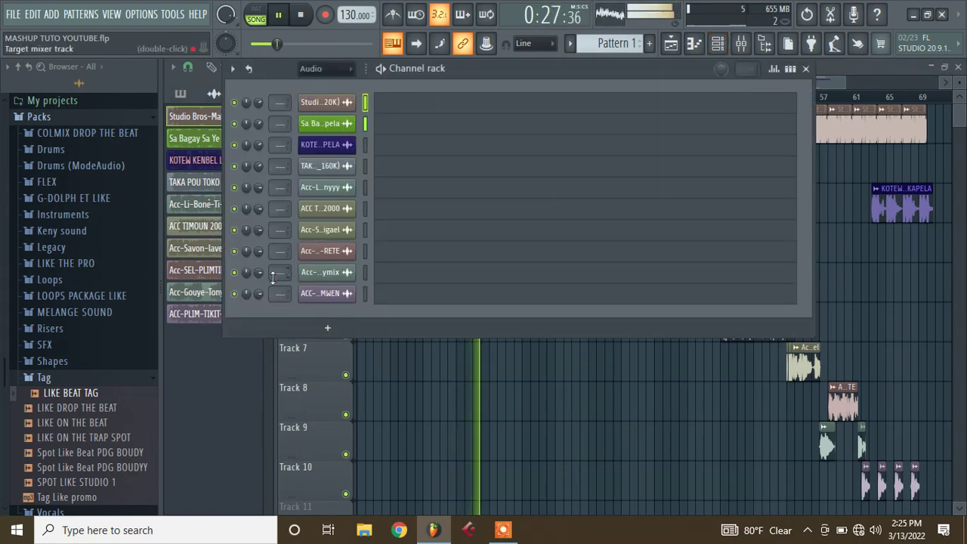
pyautogui.moveTo(258, 273); pyautogui.dragTo(259, 282)
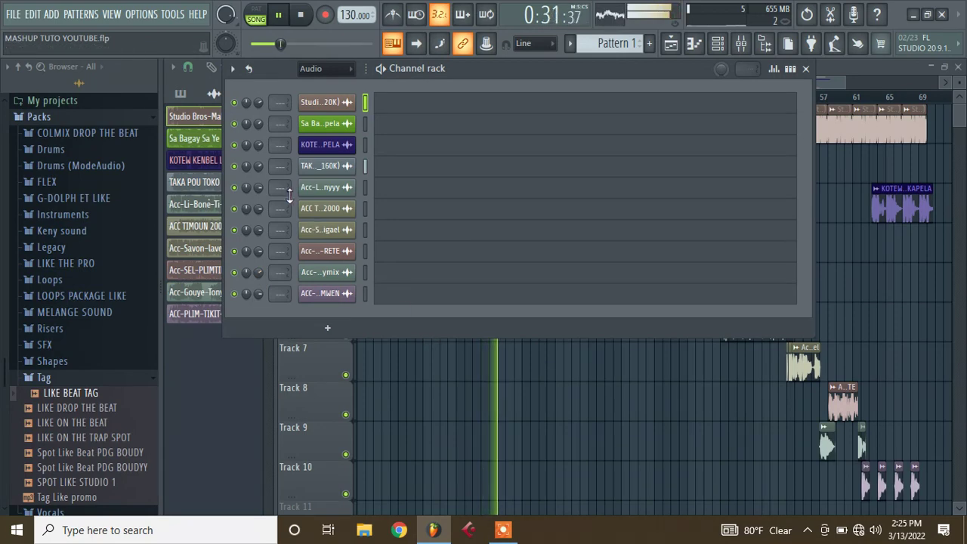
pyautogui.rightClick(440, 388)
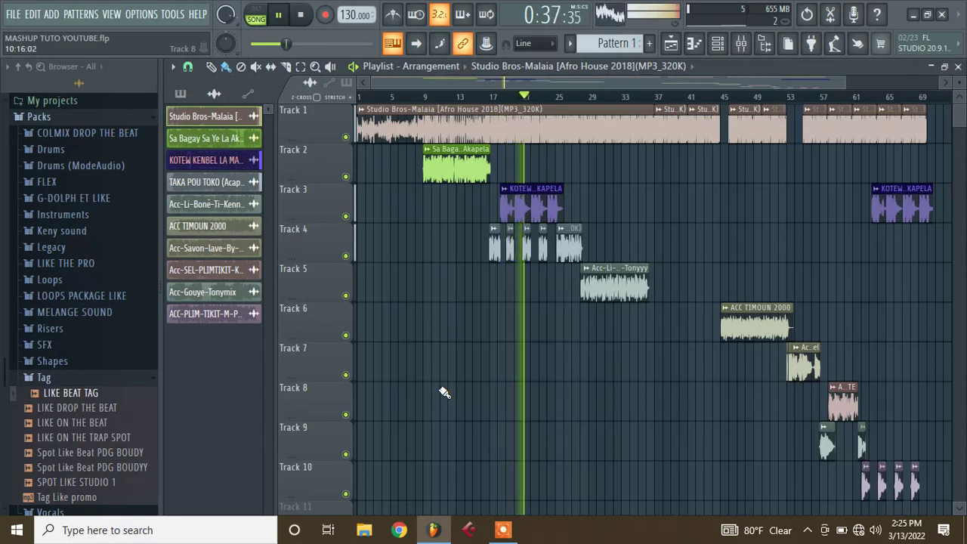
# Set the KOTEW KENBEL channel's volume to 63% (-9.0 dB) in the channel rack and save the project
pyautogui.click(718, 44)
pyautogui.moveTo(259, 145); pyautogui.dragTo(258, 153)
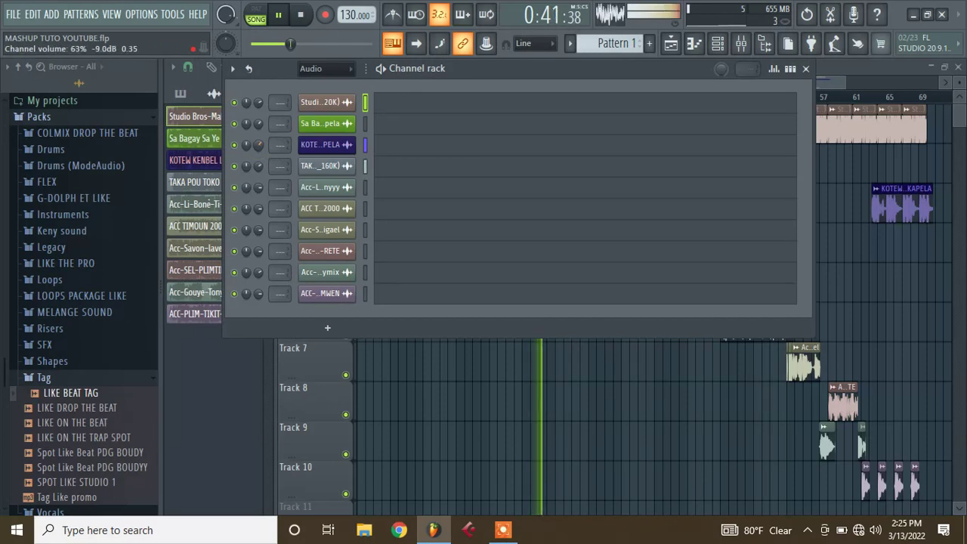
pyautogui.press('F6')
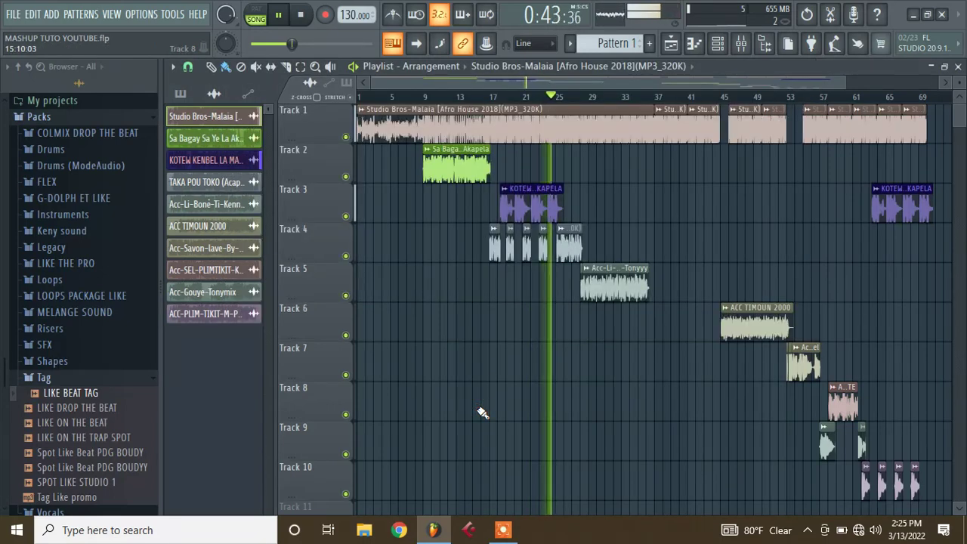
pyautogui.hotkey('ctrl', 's')
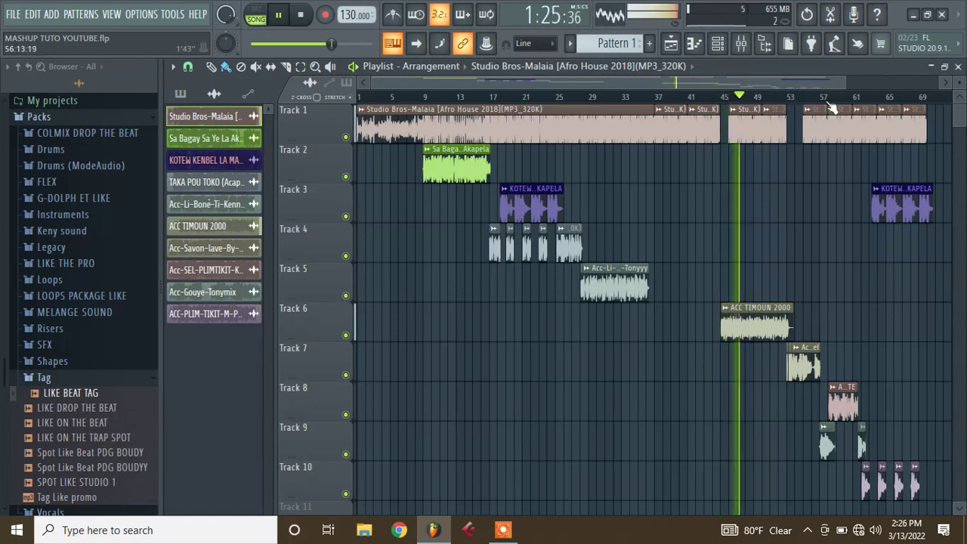
# Review the arrangement from the ACC TIMOUN 2000 clip onward during playback, check the recorder's microphone level and stop the song
pyautogui.moveTo(849, 77); pyautogui.dragTo(682, 77)
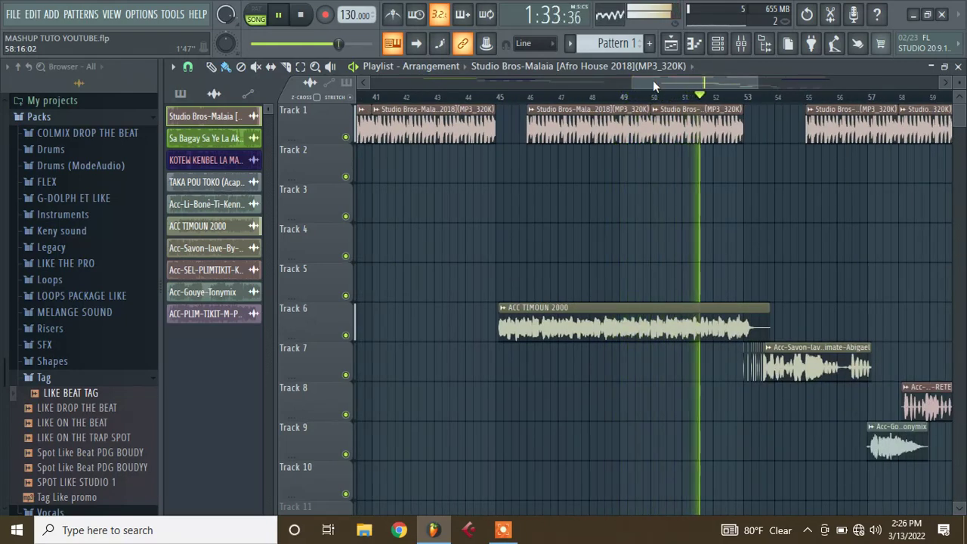
pyautogui.moveTo(628, 80); pyautogui.dragTo(280, 79)
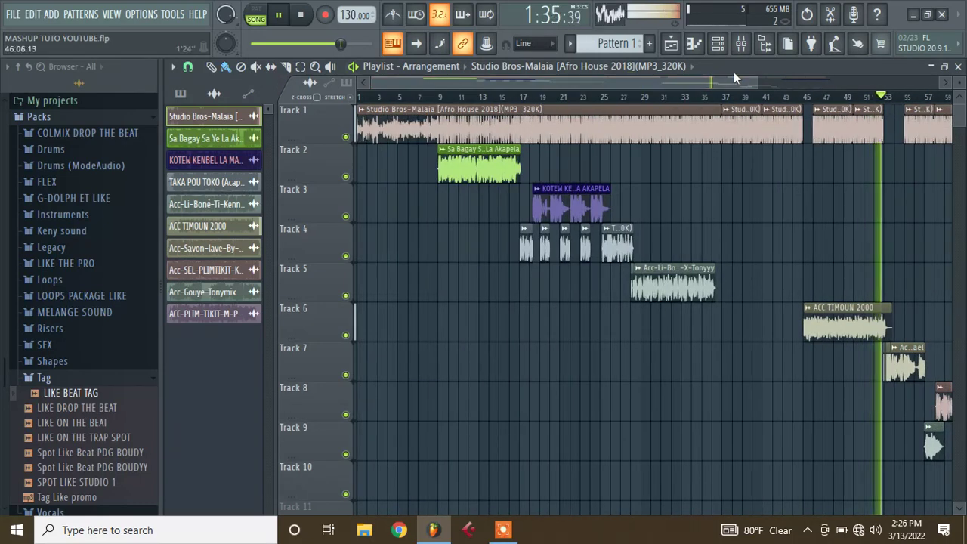
pyautogui.moveTo(757, 81); pyautogui.dragTo(956, 82)
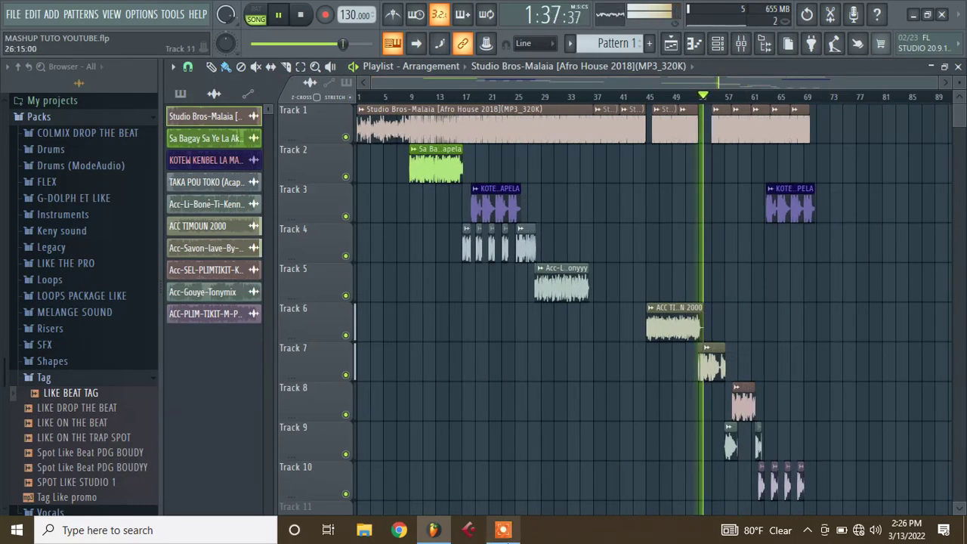
pyautogui.click(504, 531)
pyautogui.click(626, 508)
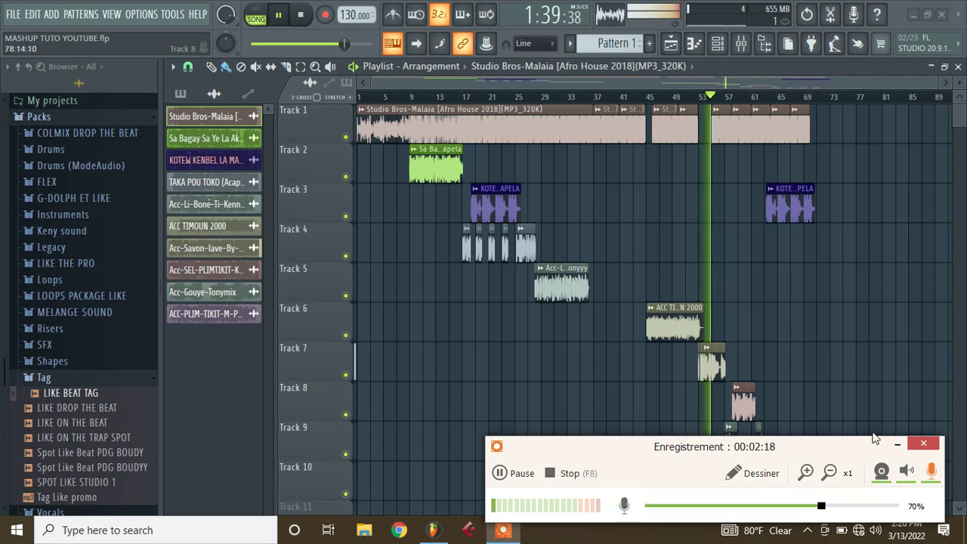
pyautogui.click(896, 445)
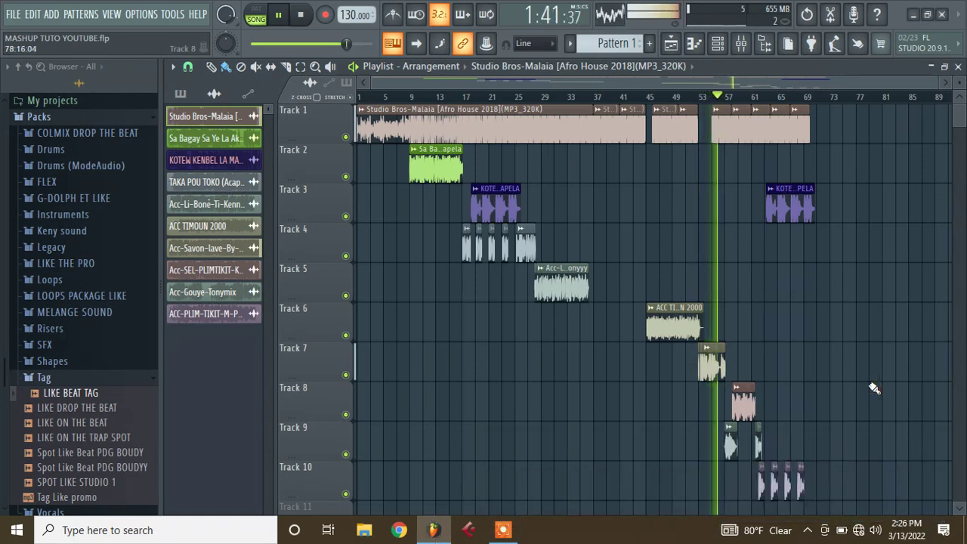
pyautogui.press('space')
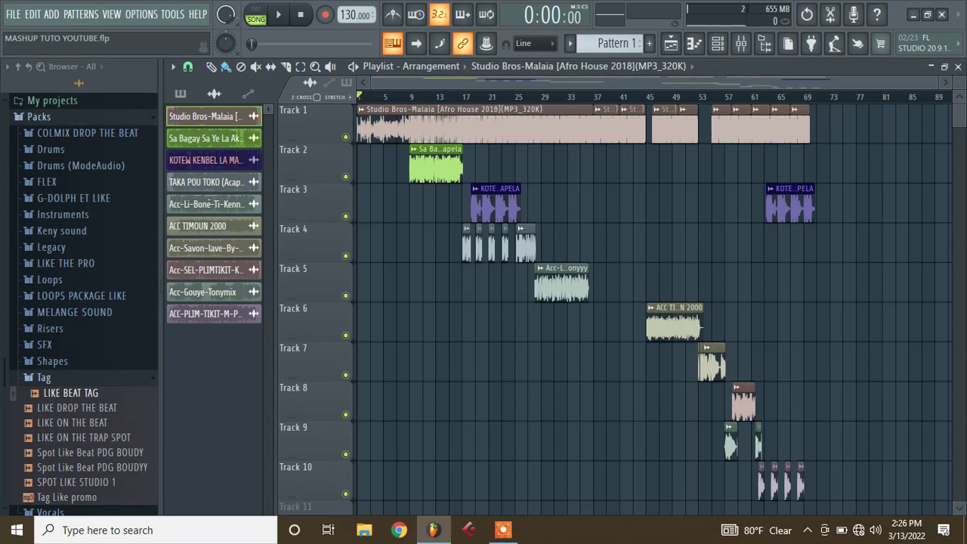
# Place the playhead at the beat's clip boundary at bar 37 on Track 1 and briefly audition it
pyautogui.moveTo(937, 76); pyautogui.dragTo(656, 141)
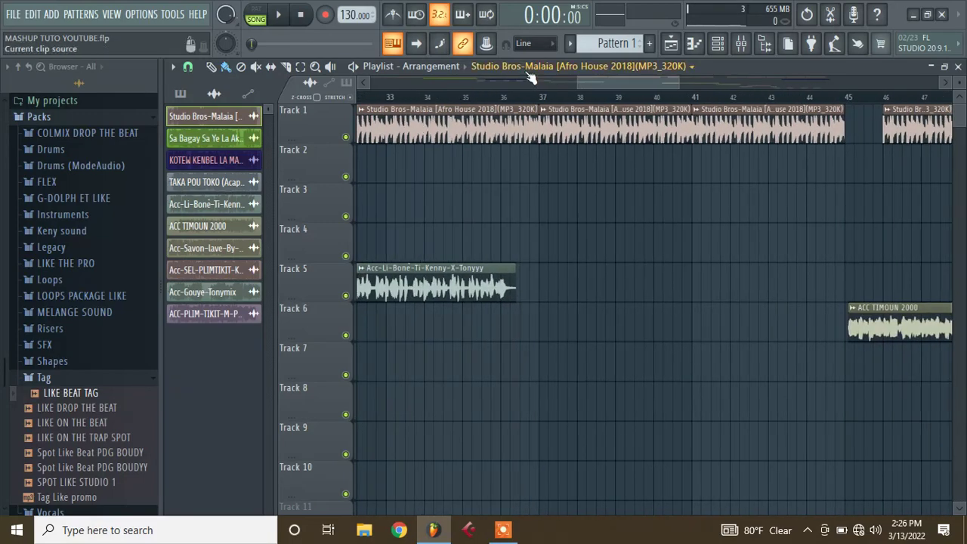
pyautogui.click(539, 98)
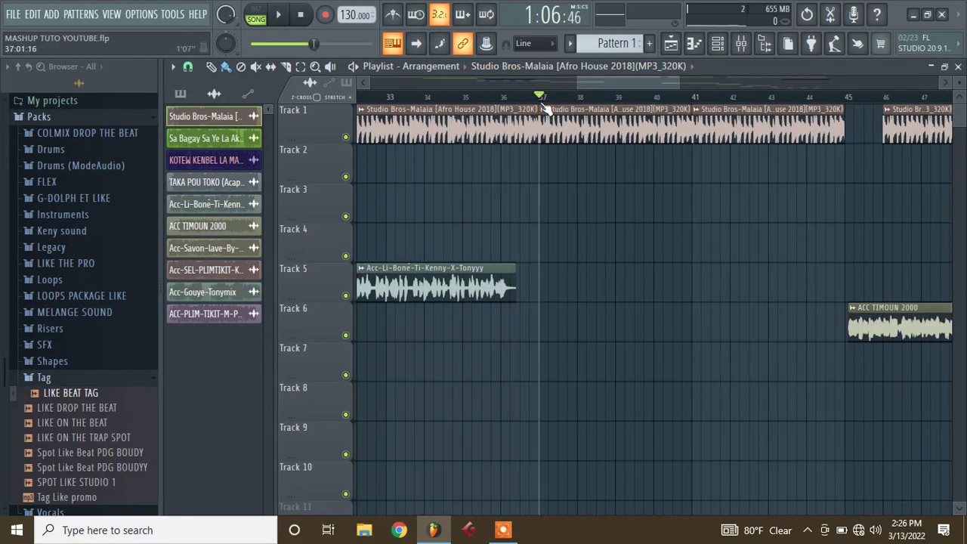
pyautogui.press('space')
pyautogui.press('space')
# Examine the beat gaps on Track 1 and audition the start of the Acc-Savon-lave slices at bar 53
pyautogui.moveTo(578, 84); pyautogui.dragTo(714, 89)
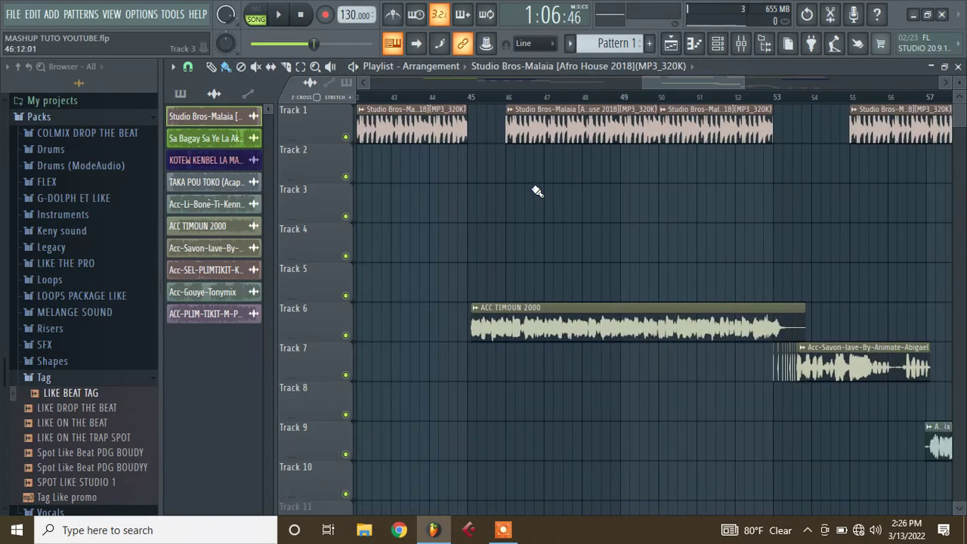
pyautogui.moveTo(651, 130); pyautogui.dragTo(648, 107)
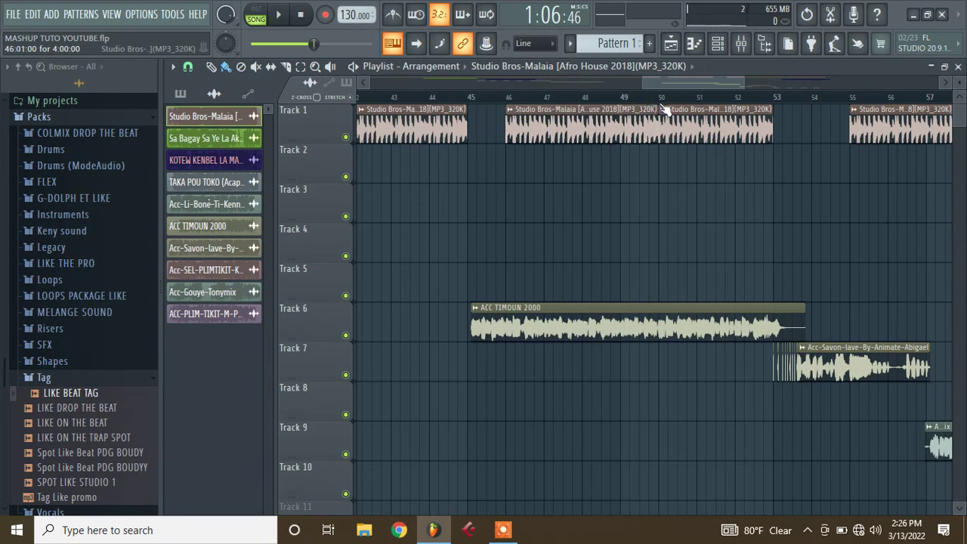
pyautogui.moveTo(690, 78); pyautogui.dragTo(730, 78)
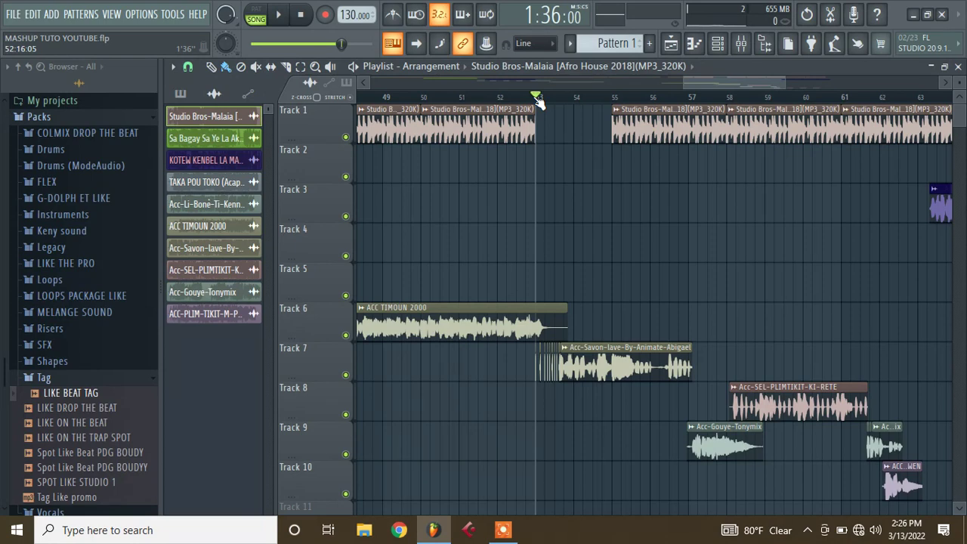
pyautogui.press('space')
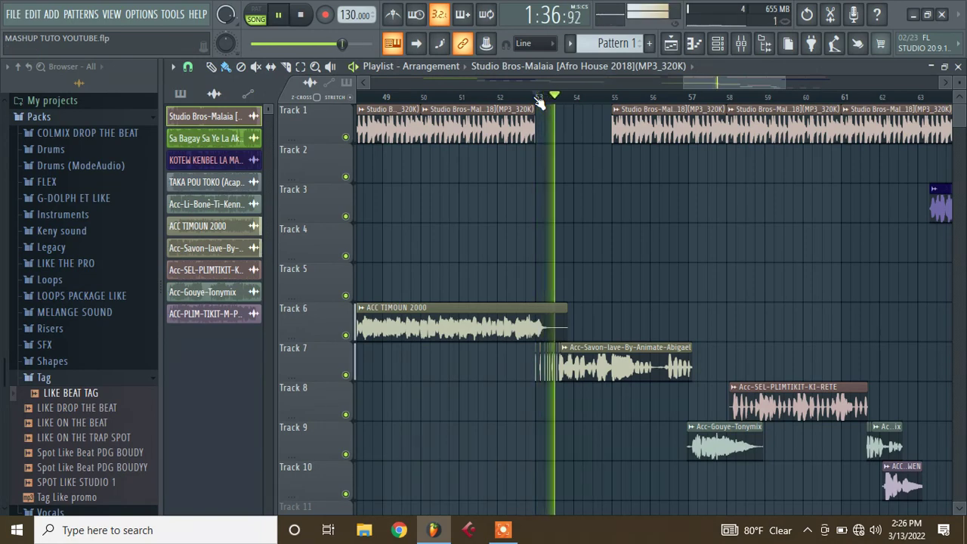
pyautogui.press('space')
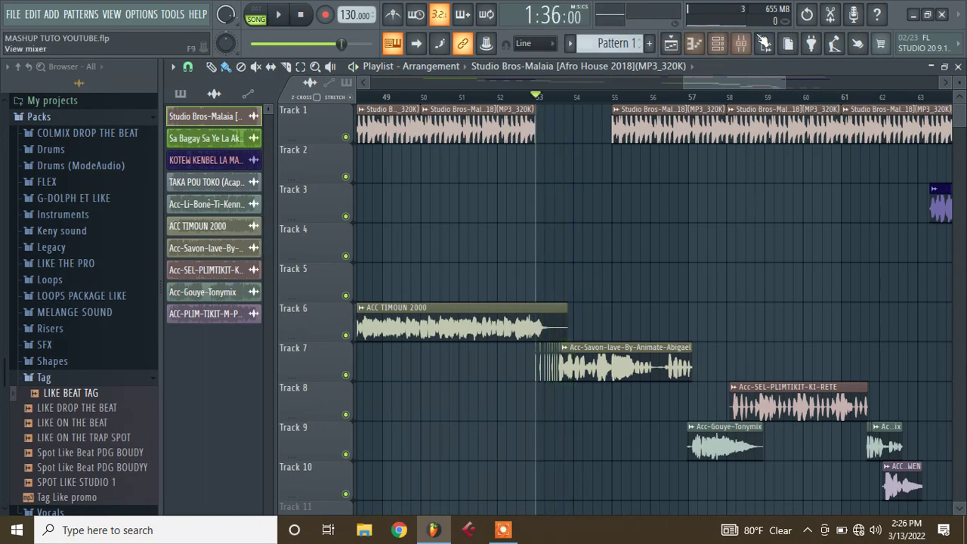
# Make the first short Acc-Savon-lave slice at bar 53 on Track 7 unique and show the channel rack
pyautogui.moveTo(784, 77); pyautogui.dragTo(716, 85)
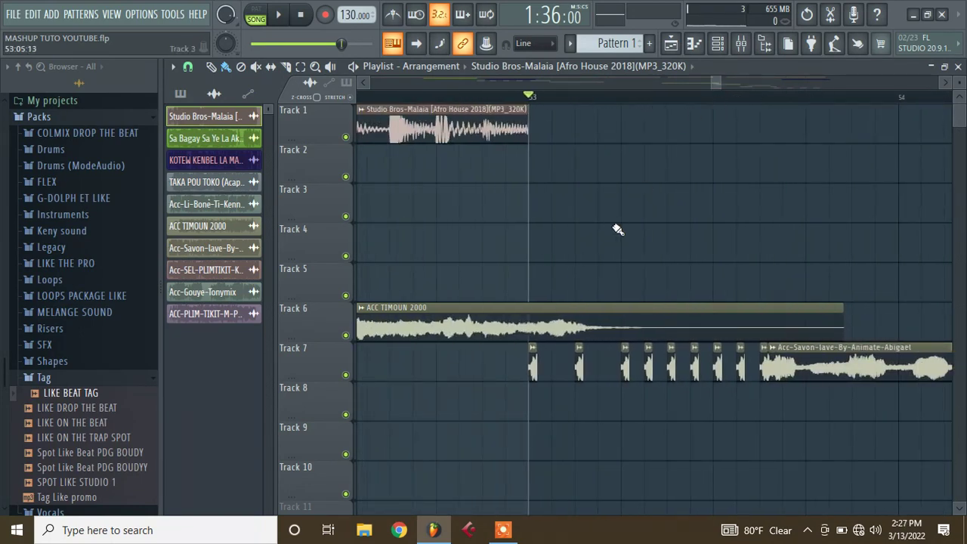
pyautogui.rightClick(534, 353)
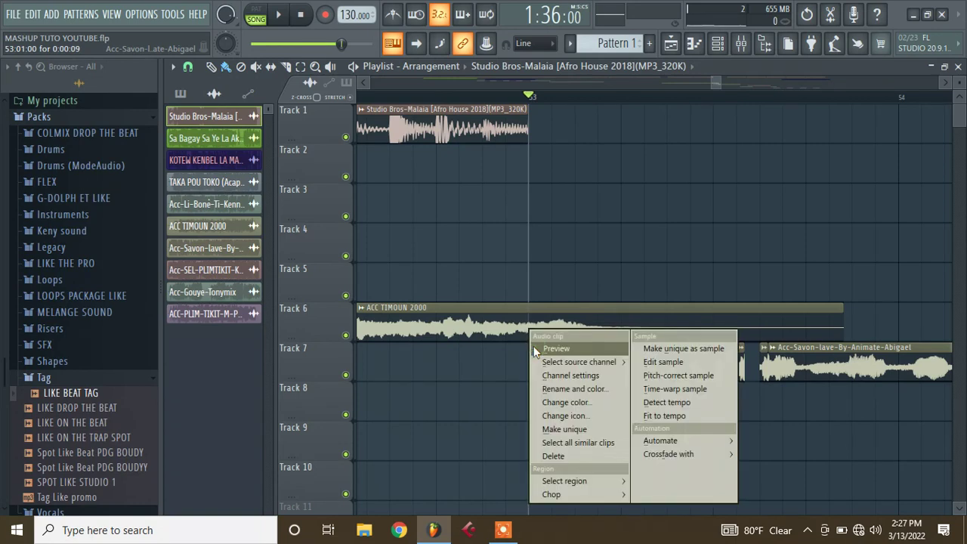
pyautogui.click(591, 287)
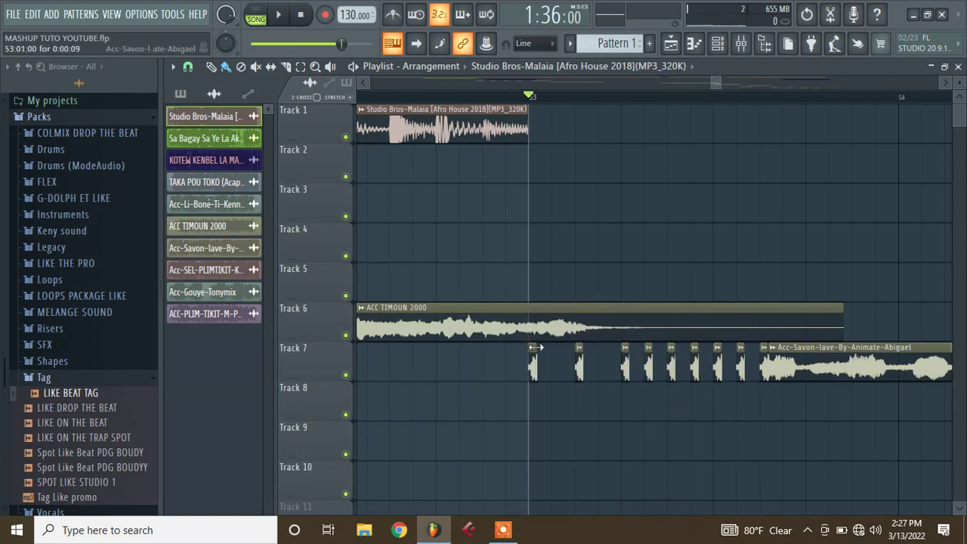
pyautogui.rightClick(534, 354)
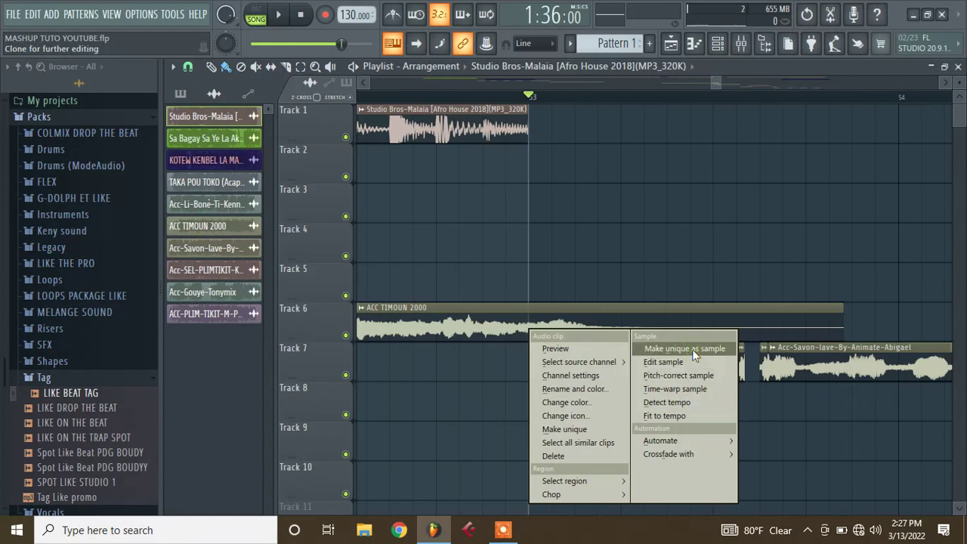
pyautogui.click(606, 429)
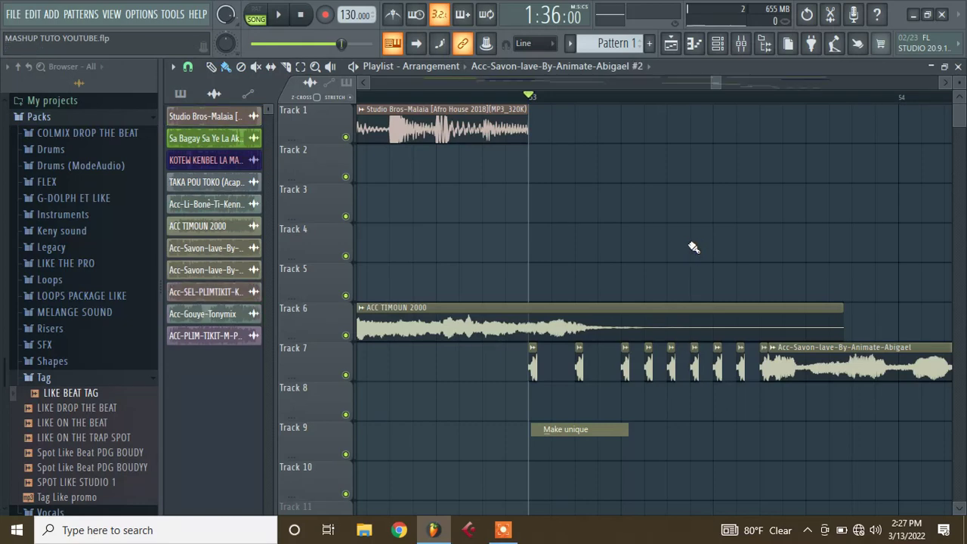
pyautogui.click(718, 43)
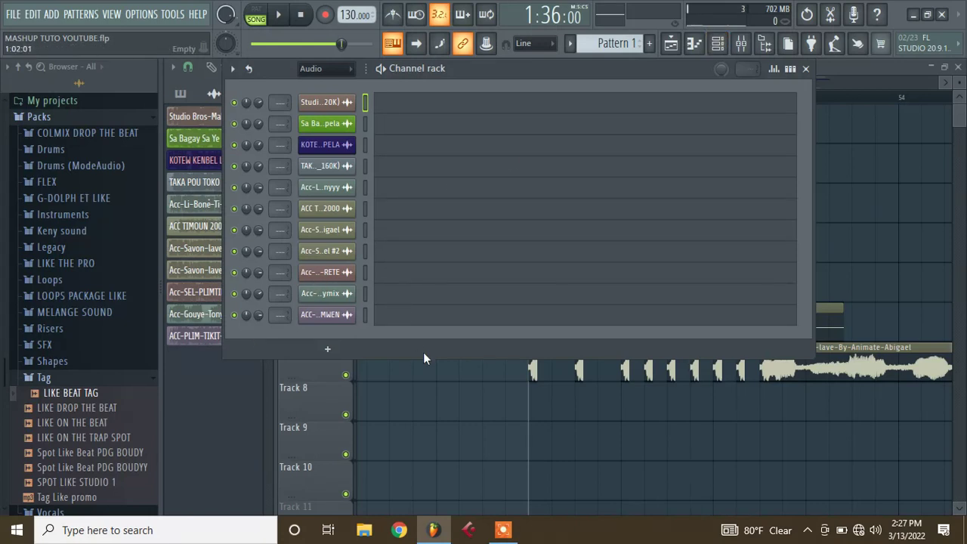
# Solo Track 7 and audition the unique first Acc-Savon-lave slice and the slices after it from bar 53, watching their channels in the channel rack
pyautogui.press('F6')
pyautogui.keyDown('ctrl'); pyautogui.click(346, 375); pyautogui.keyUp('ctrl')
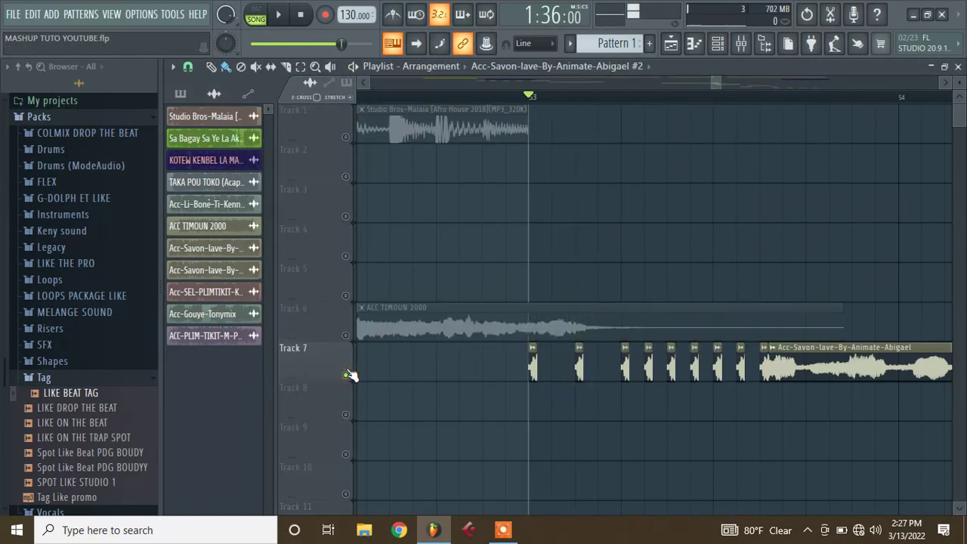
pyautogui.click(533, 367)
pyautogui.click(721, 41)
pyautogui.press('space')
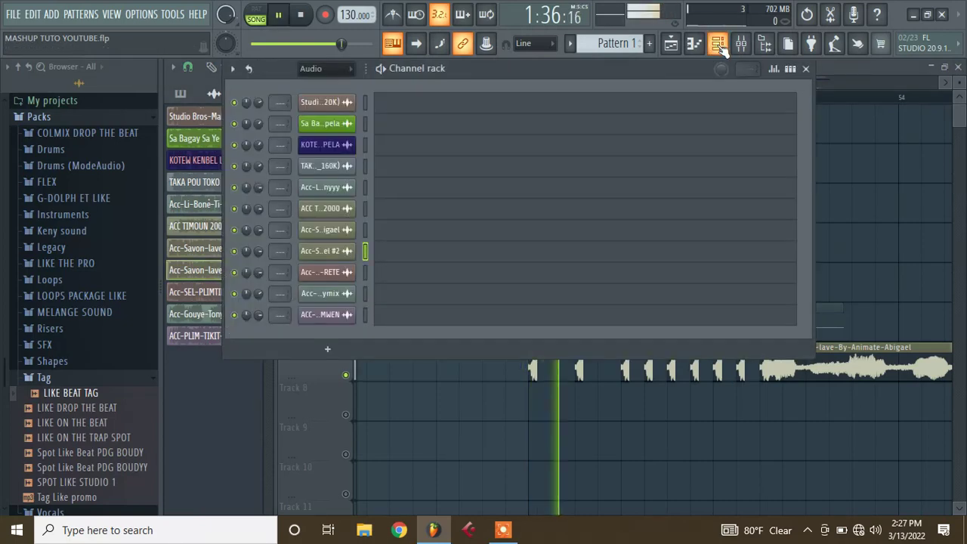
pyautogui.press('space')
pyautogui.press('space')
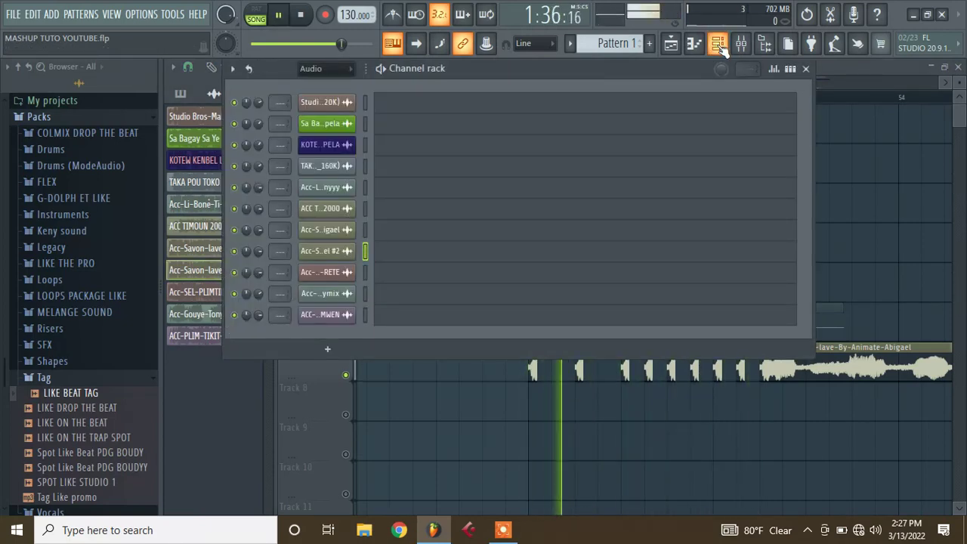
pyautogui.press('space')
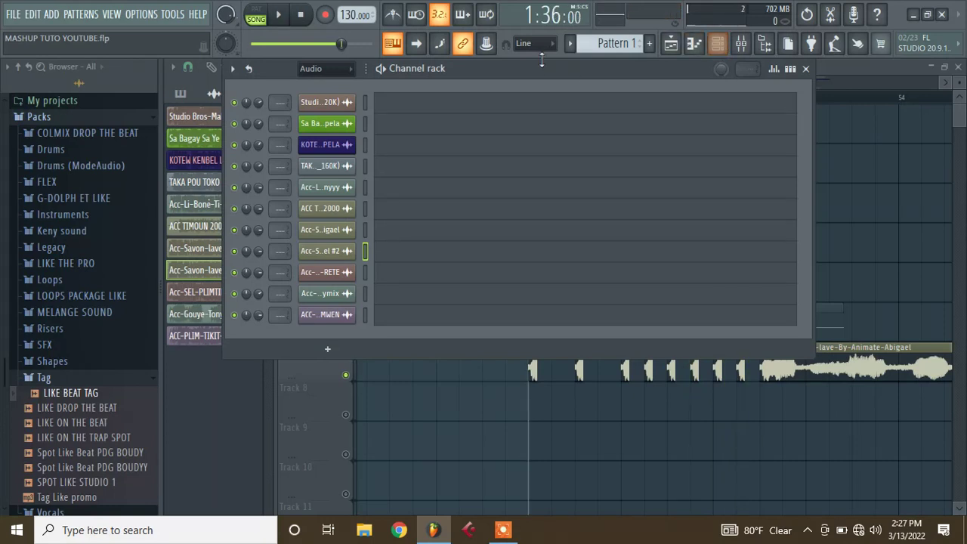
pyautogui.press('space')
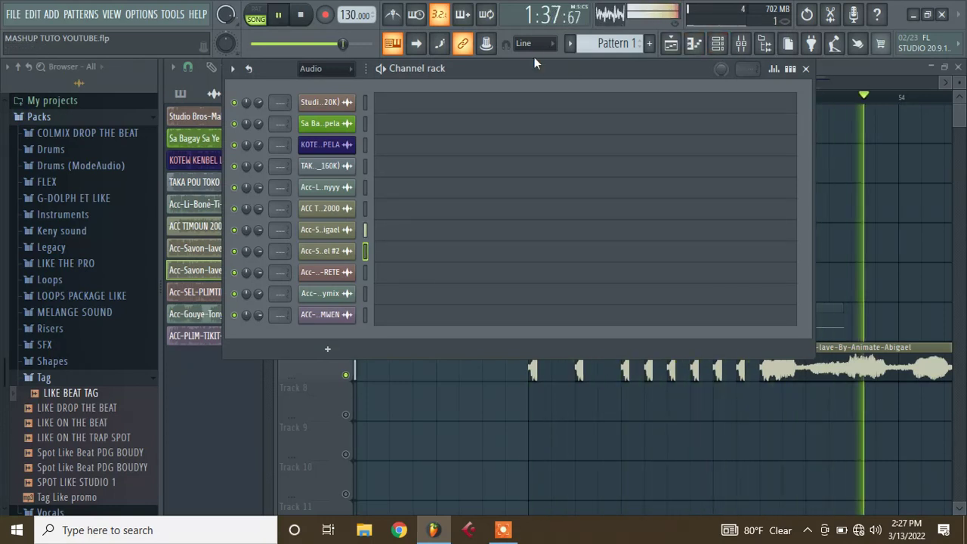
pyautogui.press('space')
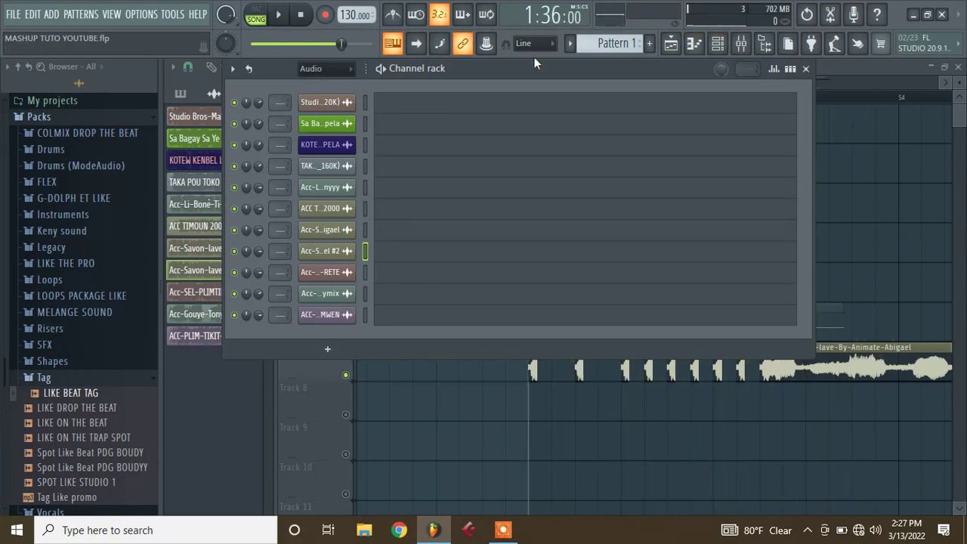
# Delete the Acc-Savon-lave-By-Animate-Abigael #2 channel from the channel rack
pyautogui.rightClick(332, 251)
pyautogui.click(408, 401)
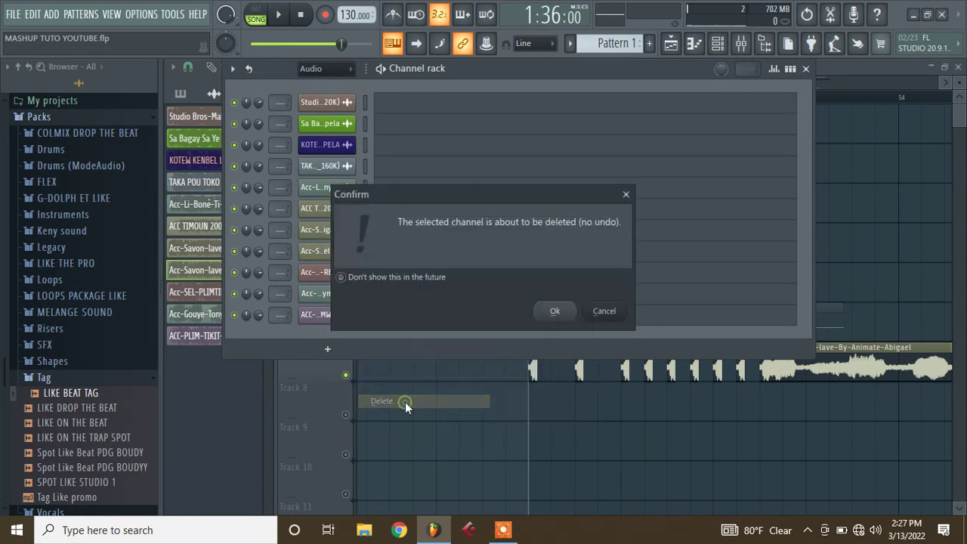
pyautogui.press('Return')
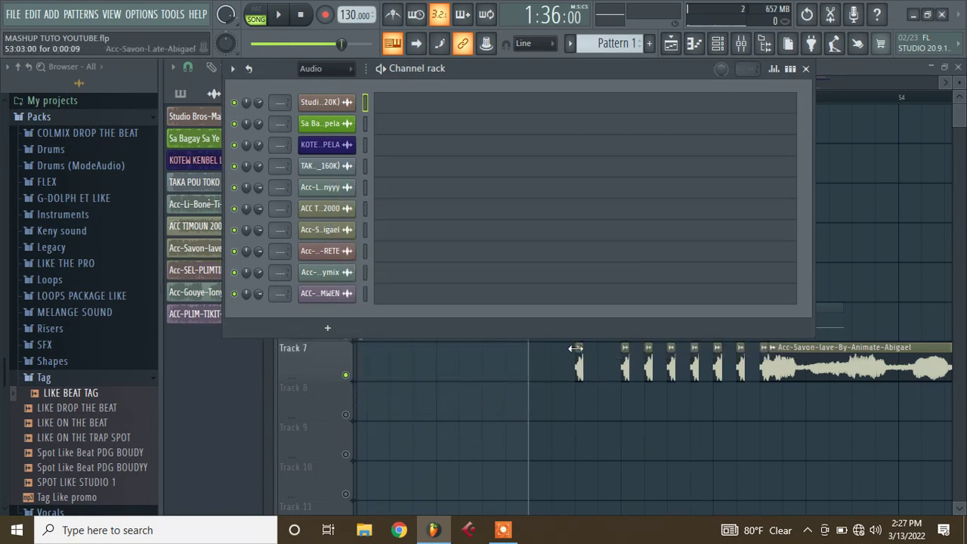
pyautogui.rightClick(579, 355)
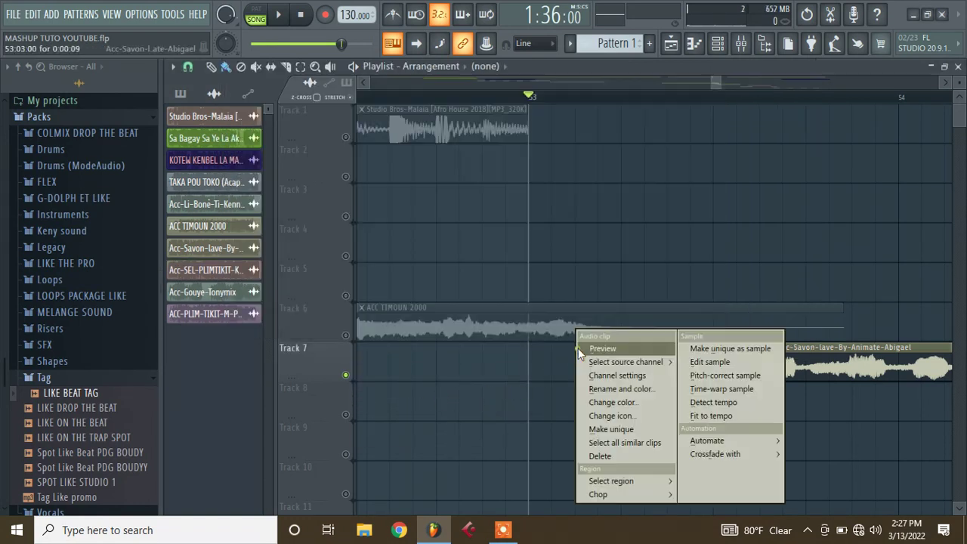
pyautogui.click(698, 351)
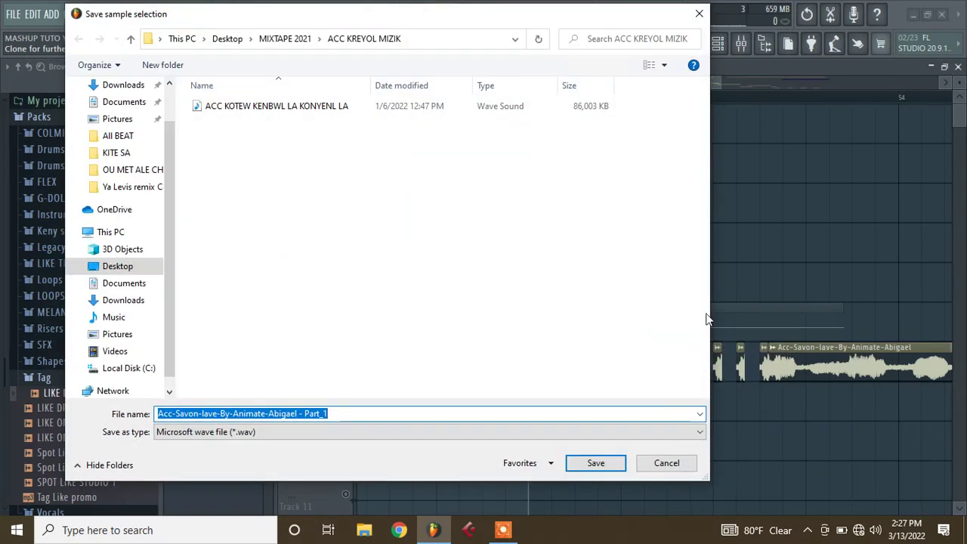
pyautogui.click(699, 13)
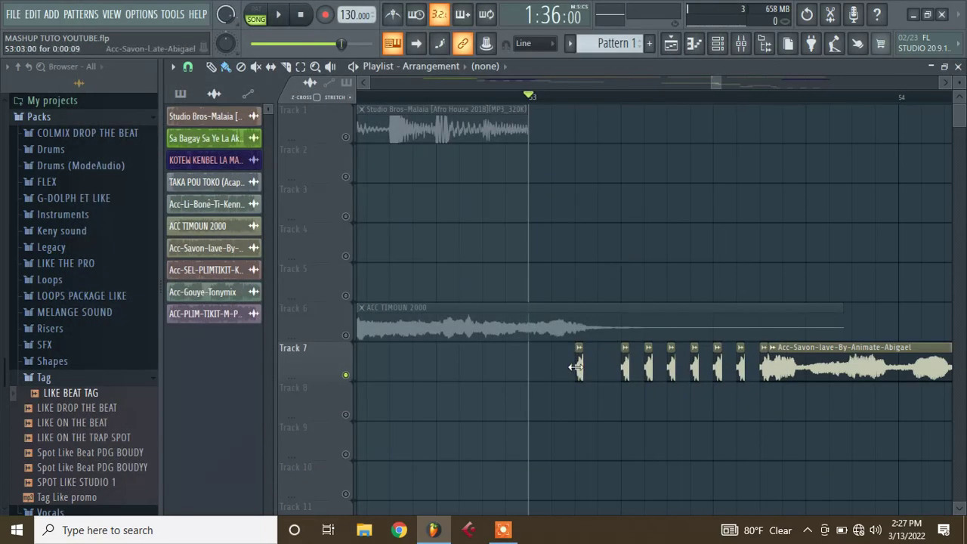
# Check the channel list in the channel rack, return to the playlist and turn off the solo on Track 7
pyautogui.click(719, 46)
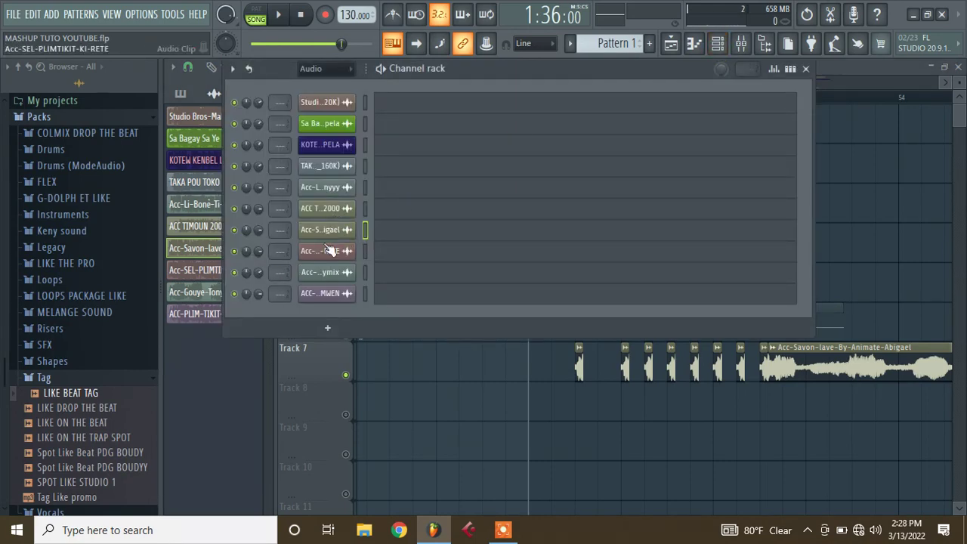
pyautogui.click(476, 412)
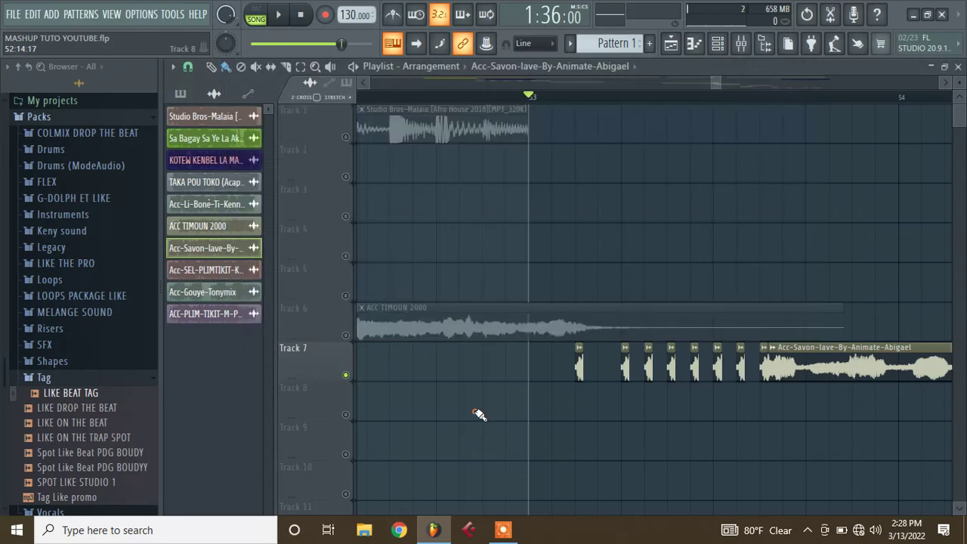
pyautogui.rightClick(346, 375)
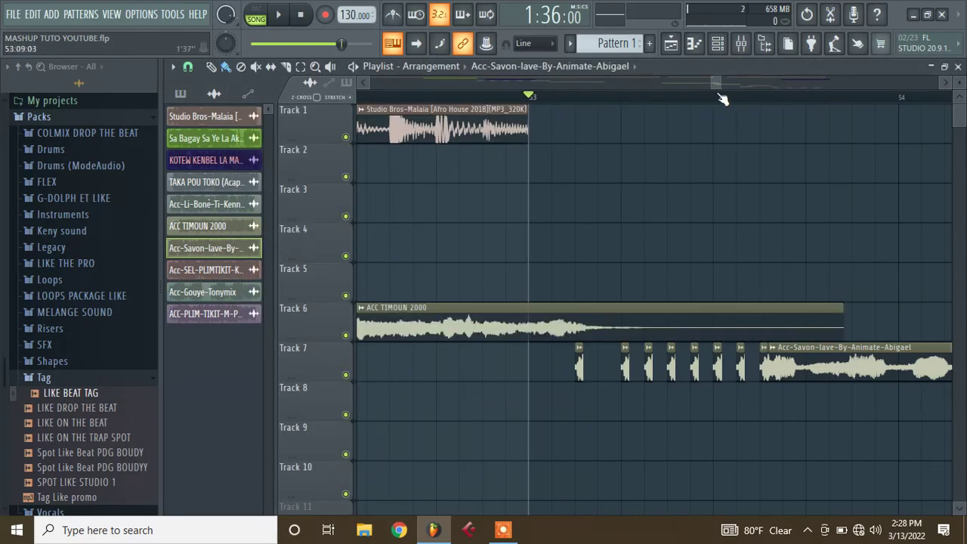
# Audition the end of the beat clip from bar 44 into the gap where the ACC TIMOUN 2000 acapella starts, and stop playback
pyautogui.scroll(-5, 713, 85)
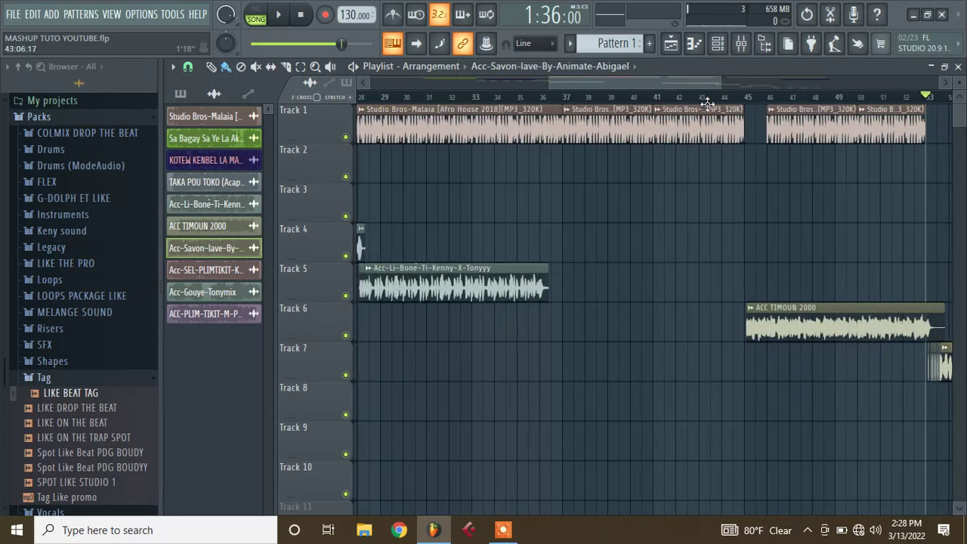
pyautogui.moveTo(721, 82); pyautogui.dragTo(771, 77)
pyautogui.click(676, 97)
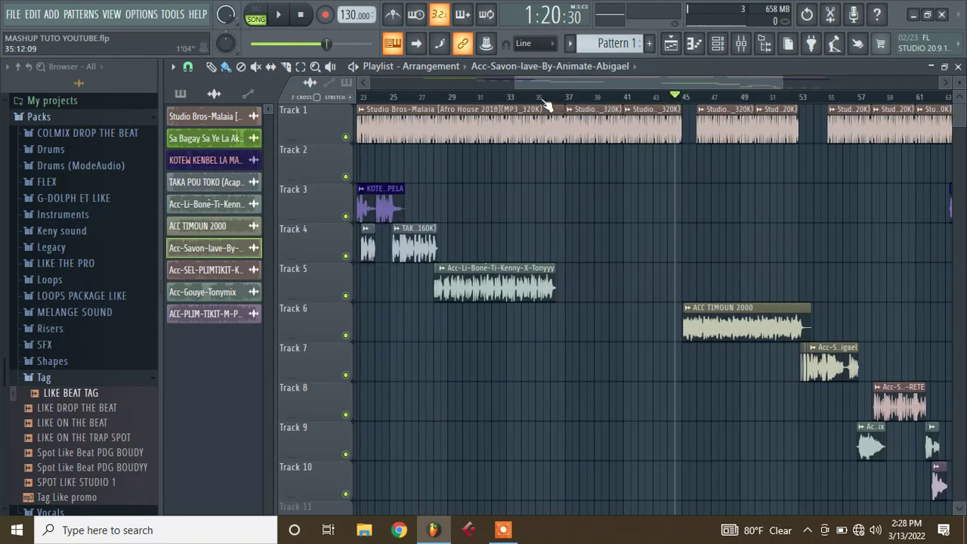
pyautogui.moveTo(516, 85); pyautogui.dragTo(663, 80)
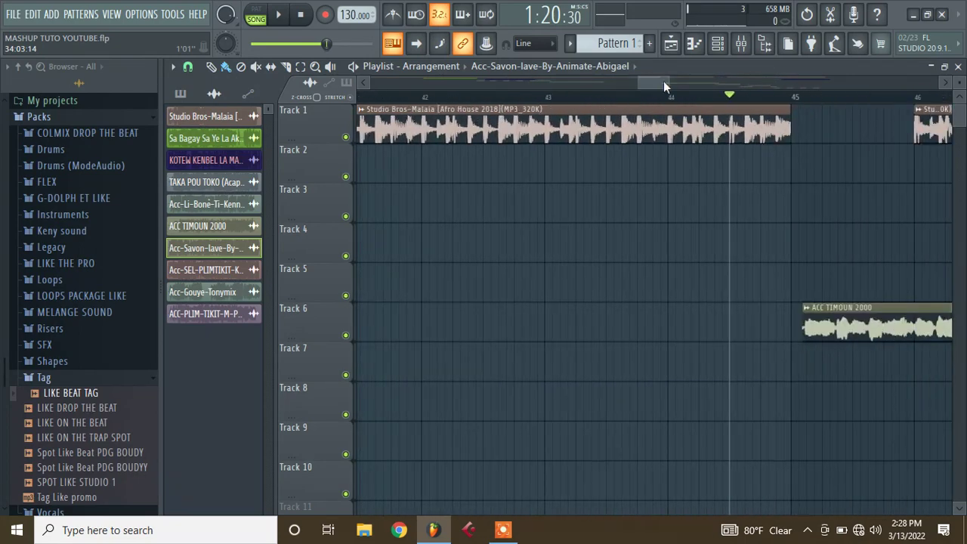
pyautogui.press('space')
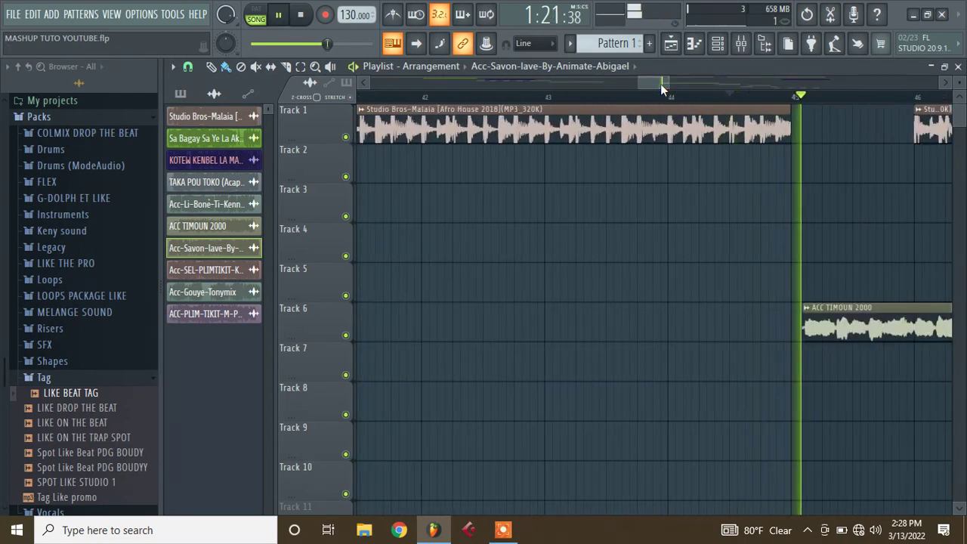
pyautogui.click(672, 97)
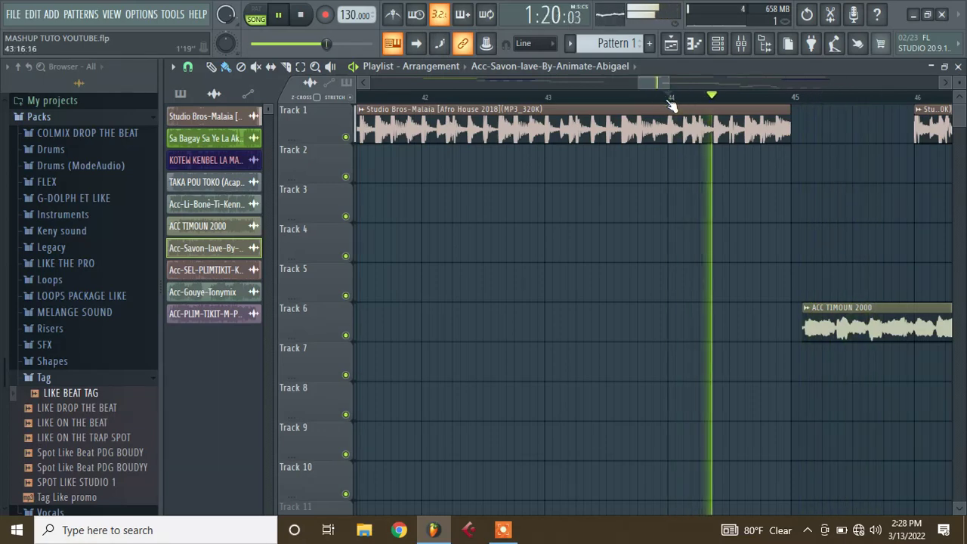
pyautogui.press('space')
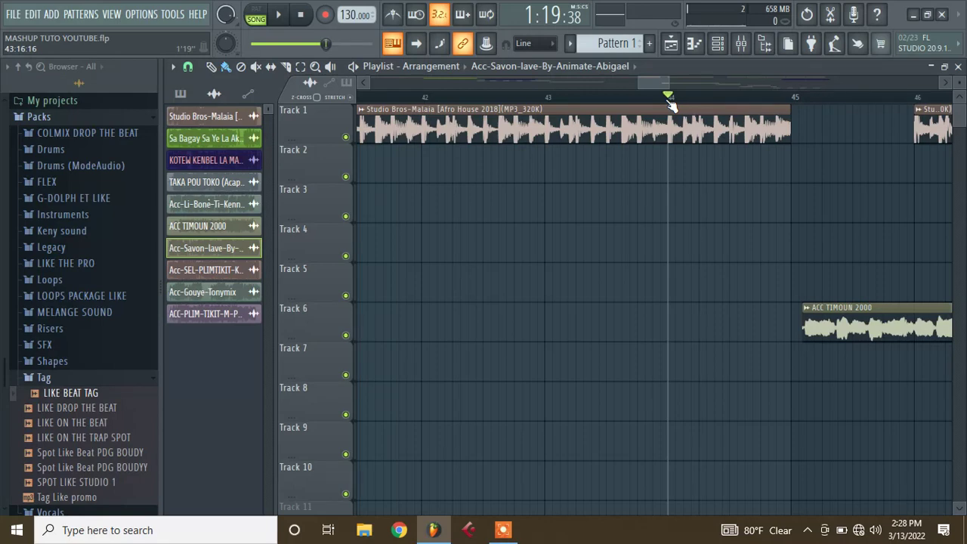
pyautogui.press('space')
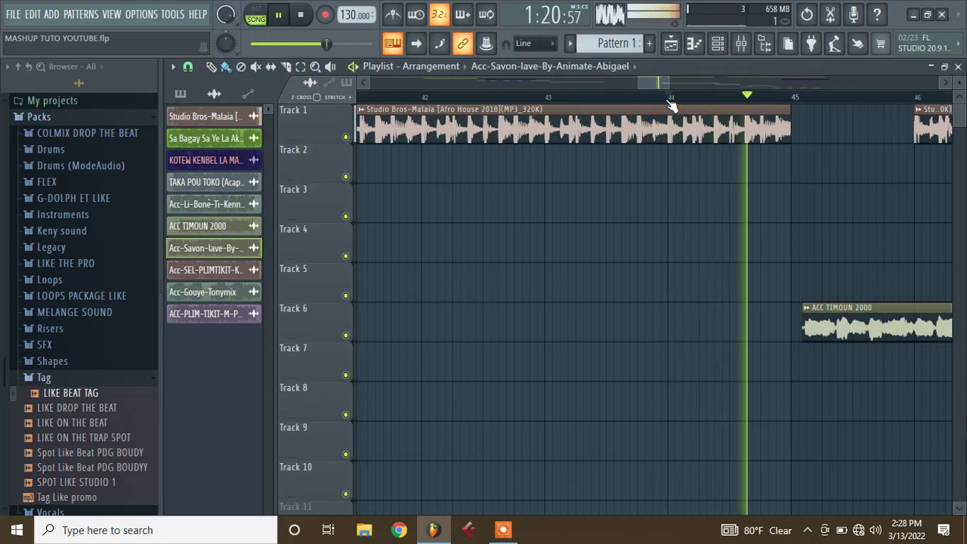
pyautogui.press('space')
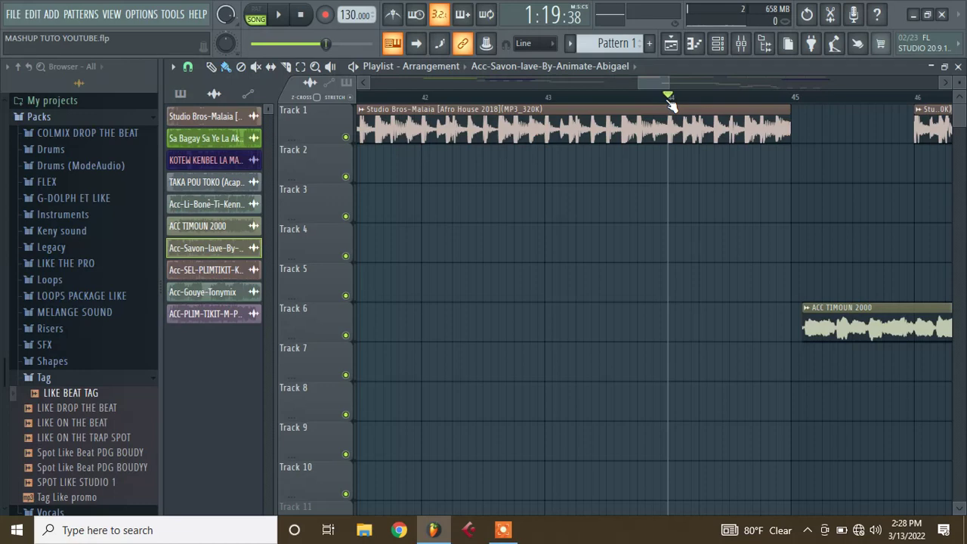
pyautogui.press('space')
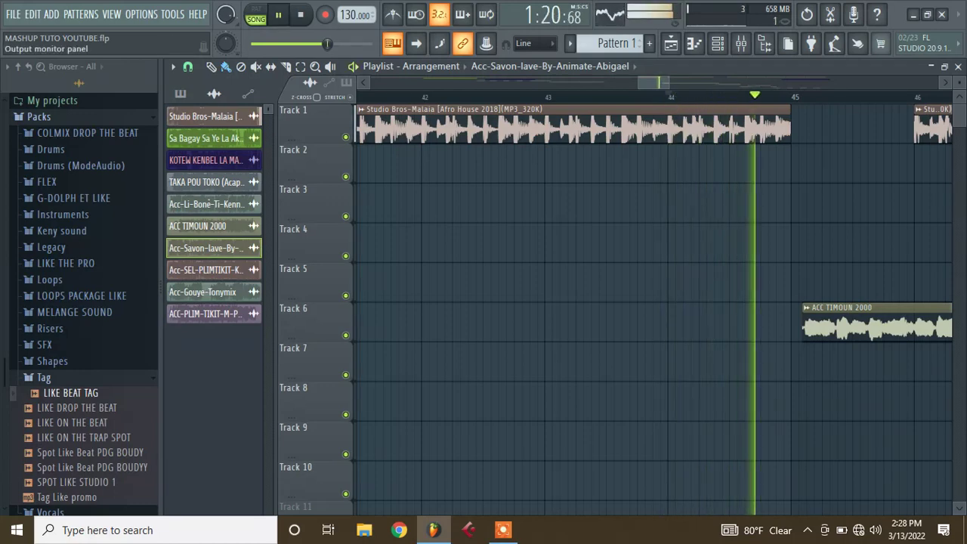
pyautogui.click(300, 15)
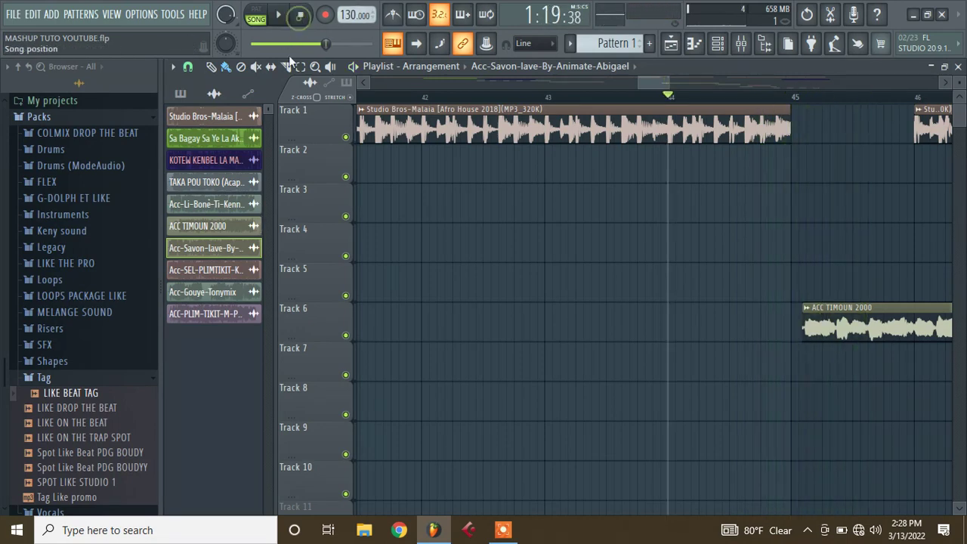
# Try slicing the ACC TIMOUN 2000 clip near its start on Track 6, audition it from bar 45 and undo the slice
pyautogui.moveTo(634, 80); pyautogui.dragTo(660, 81)
pyautogui.click(395, 97)
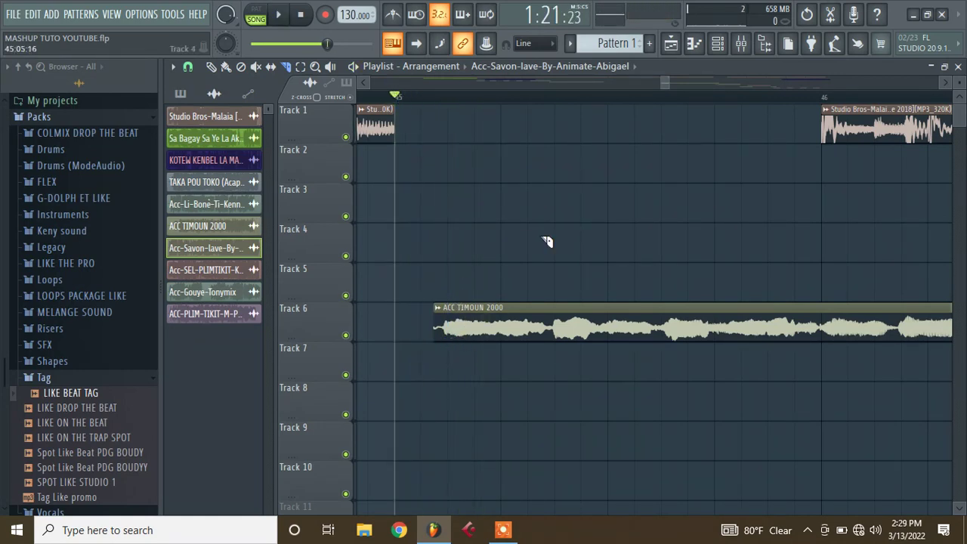
pyautogui.moveTo(668, 82); pyautogui.dragTo(662, 81)
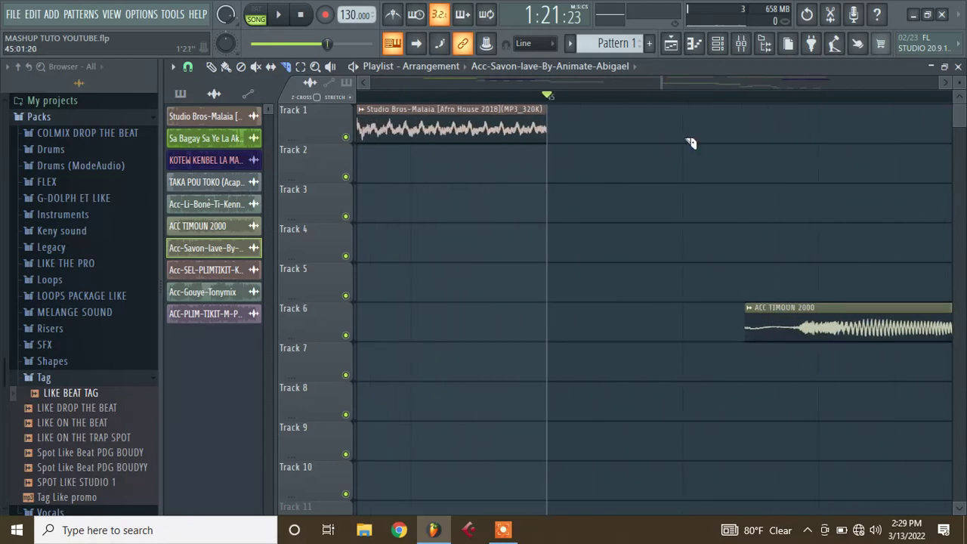
pyautogui.moveTo(879, 358); pyautogui.dragTo(724, 334)
pyautogui.press('space')
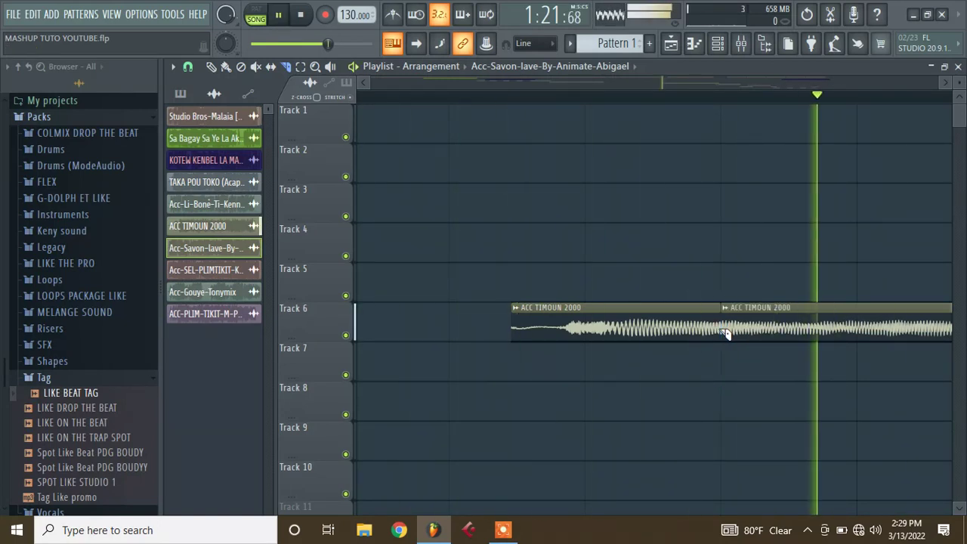
pyautogui.press('space')
pyautogui.hotkey('ctrl', 'z')
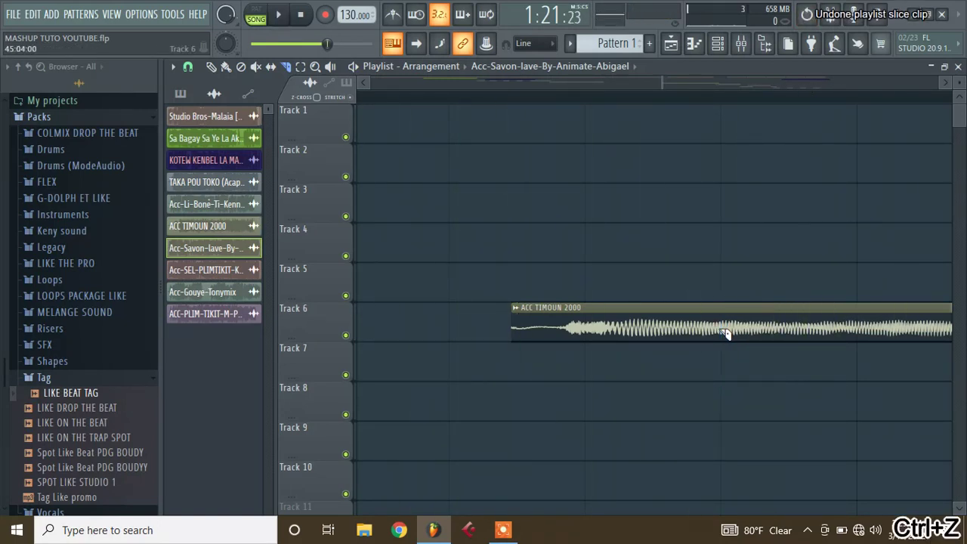
# Cut a short slice from the start of the ACC TIMOUN 2000 clip on Track 6 and delete the quiet piece before it
pyautogui.click(644, 356)
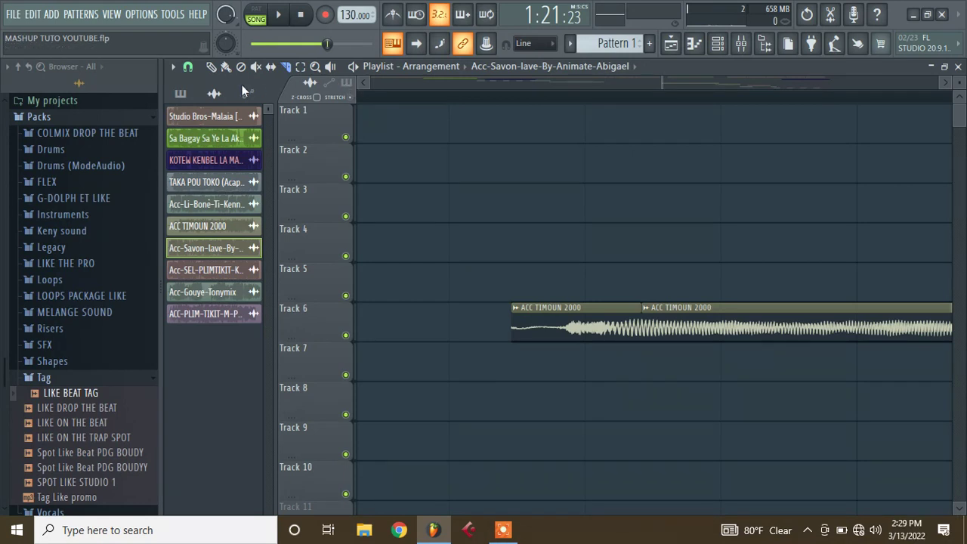
pyautogui.click(568, 357)
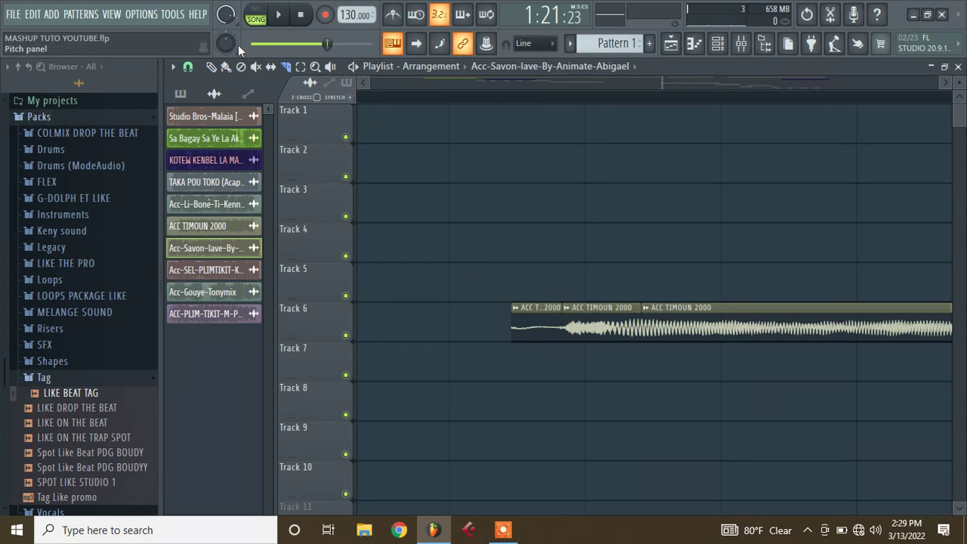
pyautogui.click(211, 67)
pyautogui.rightClick(543, 330)
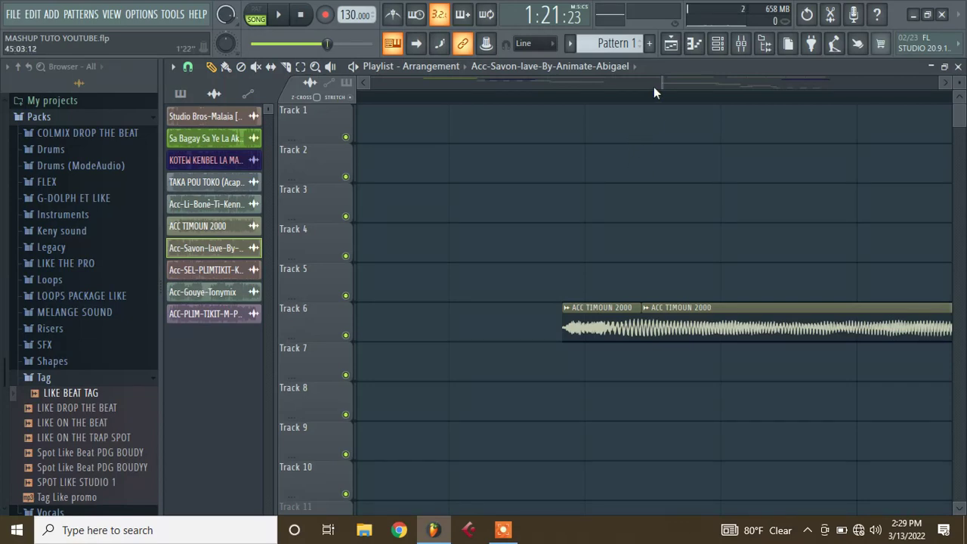
# Place a copy of the short ACC TIMOUN 2000 slice on Track 6 between bars 44 and 45 and audition it with the beat
pyautogui.moveTo(660, 83)
pyautogui.mouseDown()
pyautogui.moveTo(617, 83)
pyautogui.moveTo(662, 92)
pyautogui.mouseUp()
pyautogui.click(605, 328)
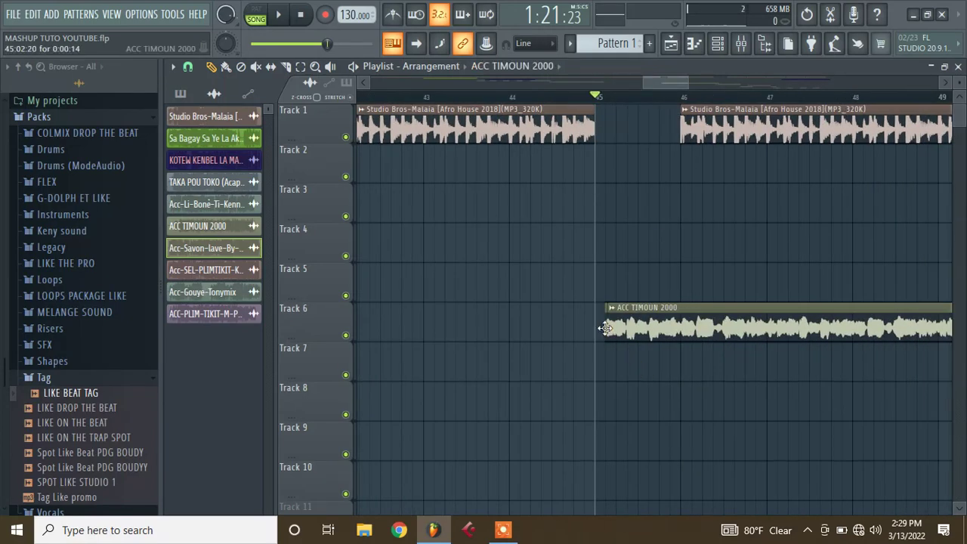
pyautogui.click(541, 96)
pyautogui.press('space')
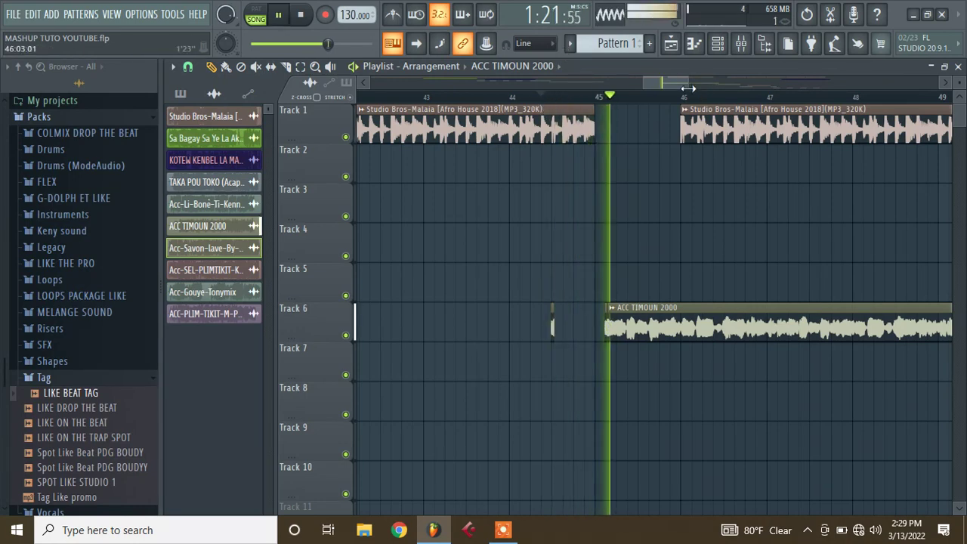
pyautogui.moveTo(688, 85)
pyautogui.mouseDown()
pyautogui.moveTo(651, 85)
pyautogui.moveTo(657, 93)
pyautogui.mouseUp()
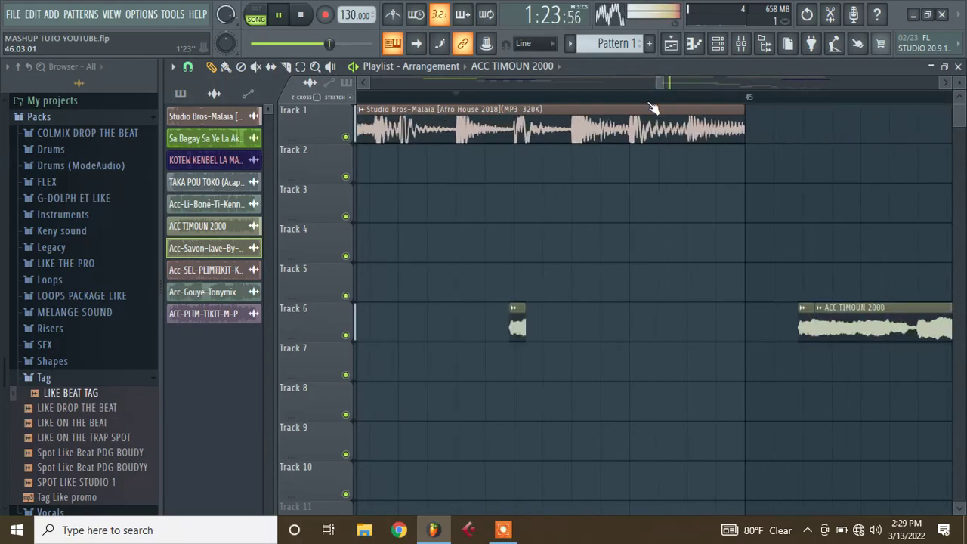
pyautogui.press('space')
pyautogui.press('space')
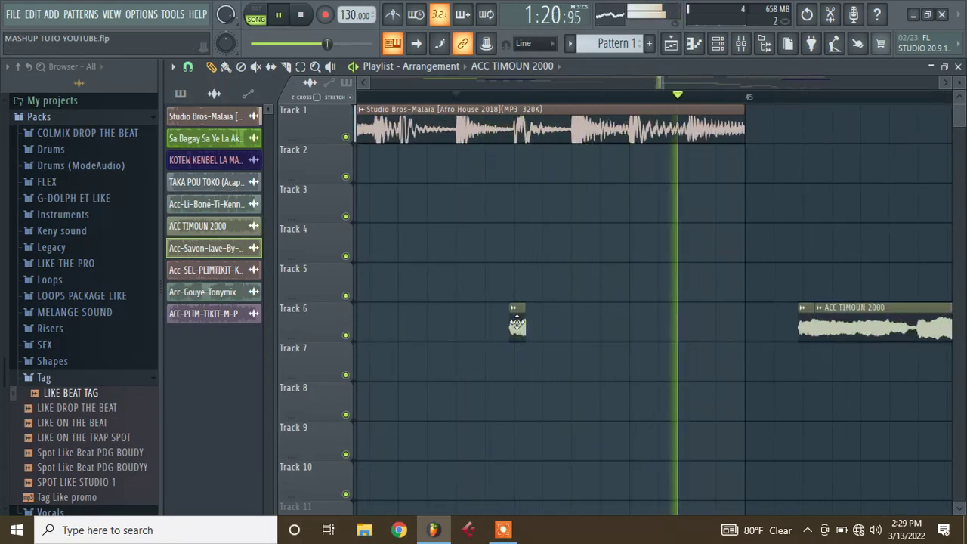
# Try shifting the short ACC TIMOUN 2000 slice on Track 6 slightly later and audition it from early in bar 44
pyautogui.moveTo(517, 324); pyautogui.dragTo(542, 327)
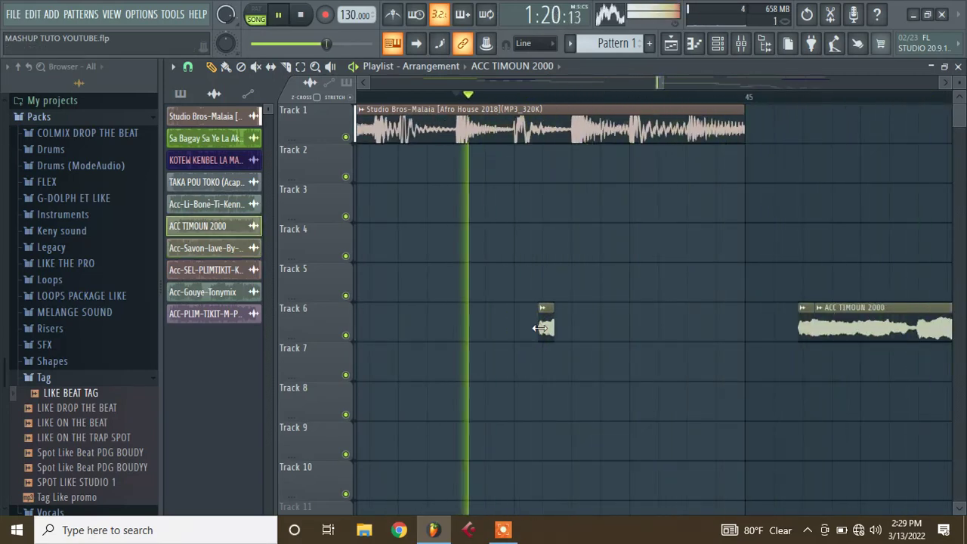
pyautogui.click(393, 100)
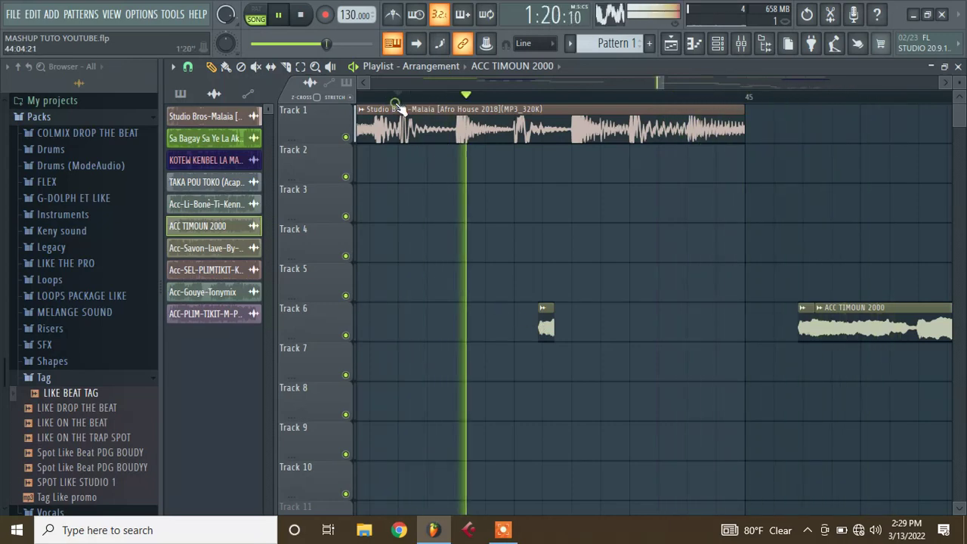
pyautogui.click(399, 101)
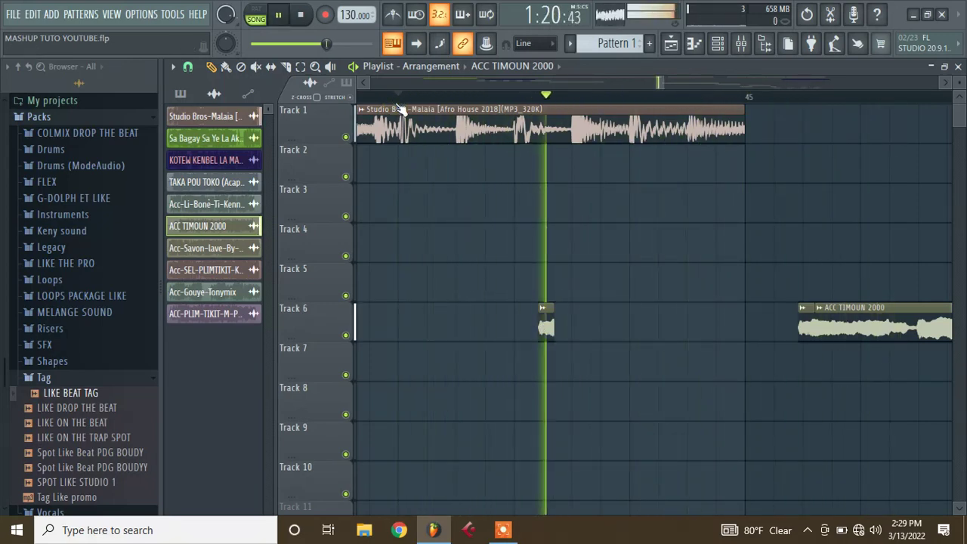
pyautogui.press('space')
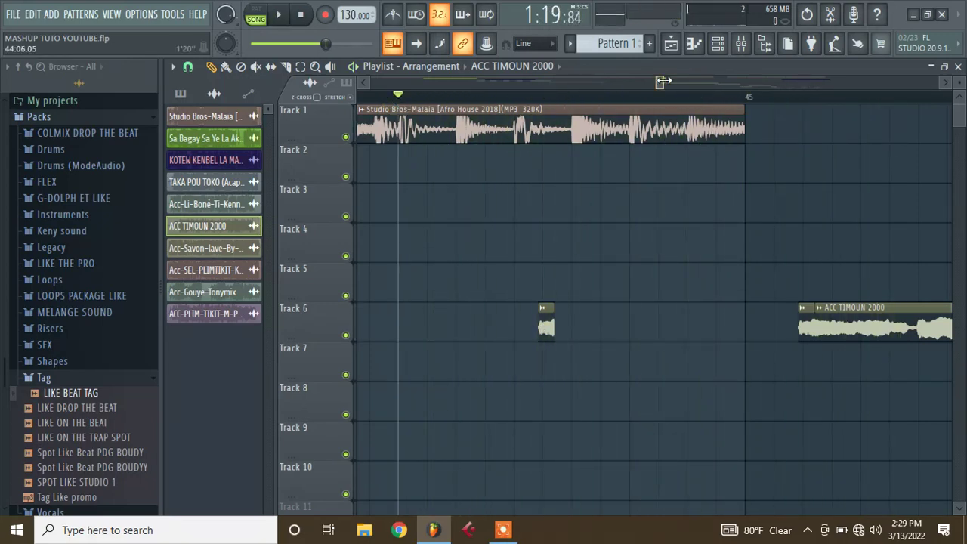
pyautogui.moveTo(662, 81); pyautogui.dragTo(654, 81)
pyautogui.press('space')
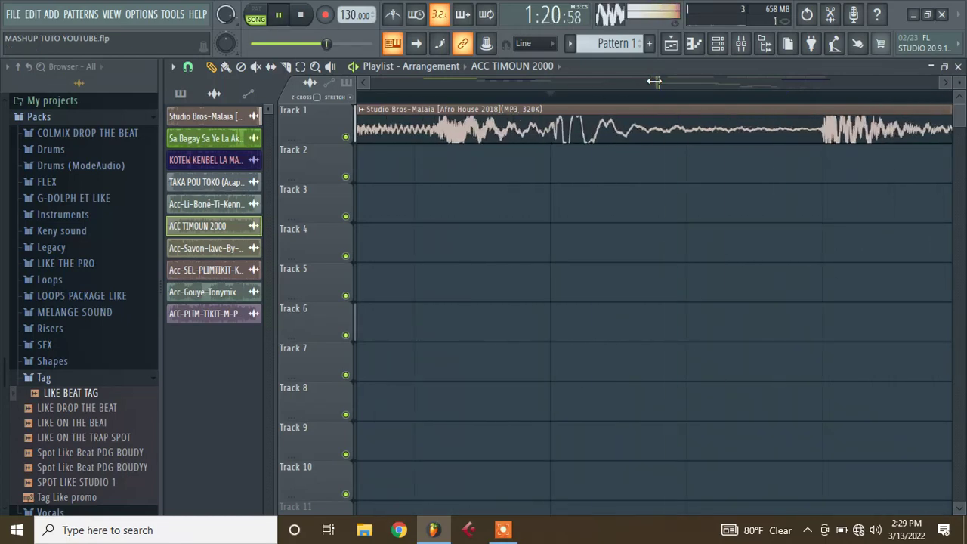
# Try the short vocal slice further along in bar 44, at about 44:11, and audition the lead-in from bar 41
pyautogui.moveTo(660, 82); pyautogui.dragTo(668, 81)
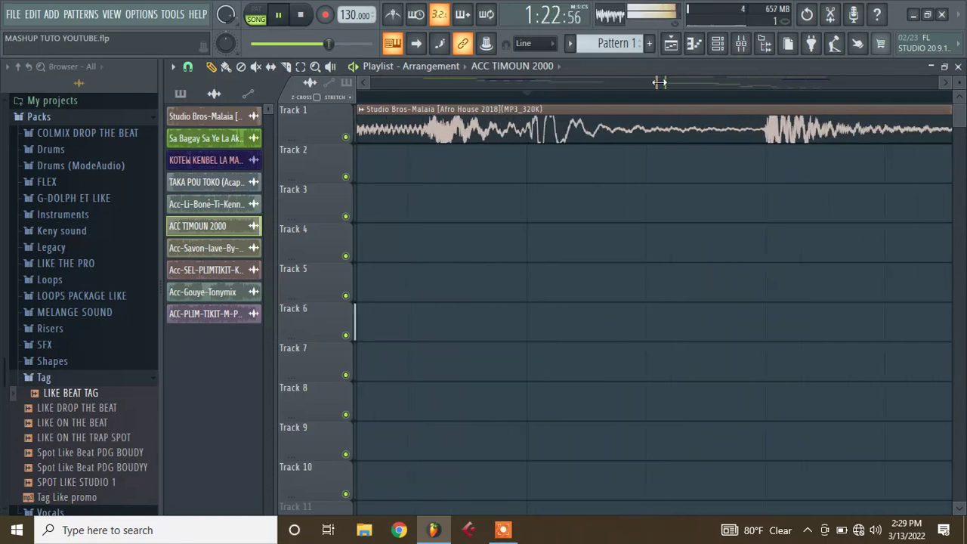
pyautogui.moveTo(582, 334); pyautogui.dragTo(652, 332)
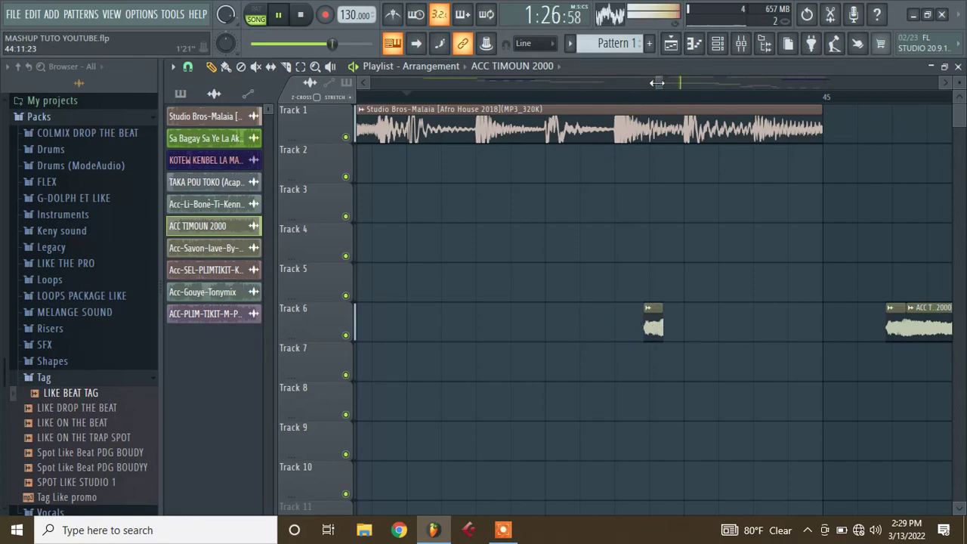
pyautogui.moveTo(657, 81); pyautogui.dragTo(632, 82)
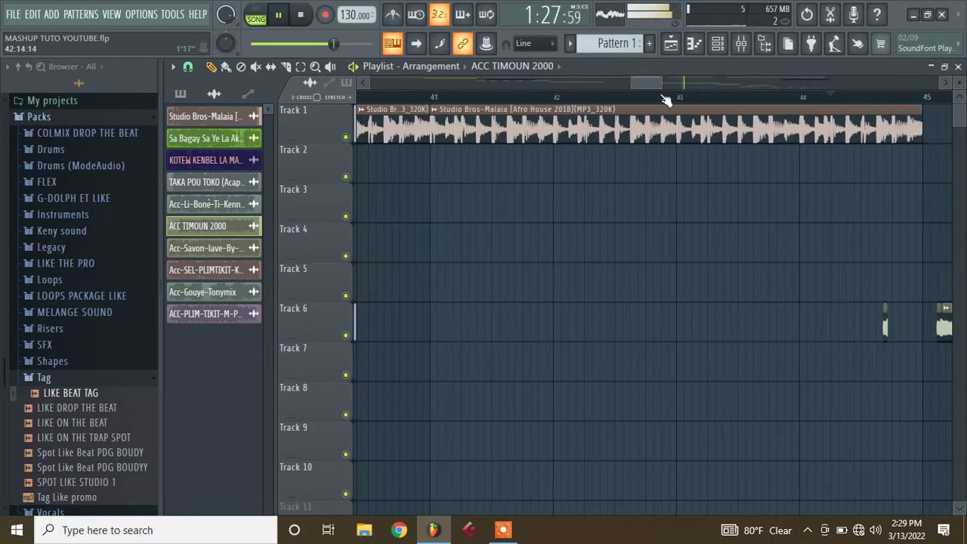
pyautogui.click(432, 99)
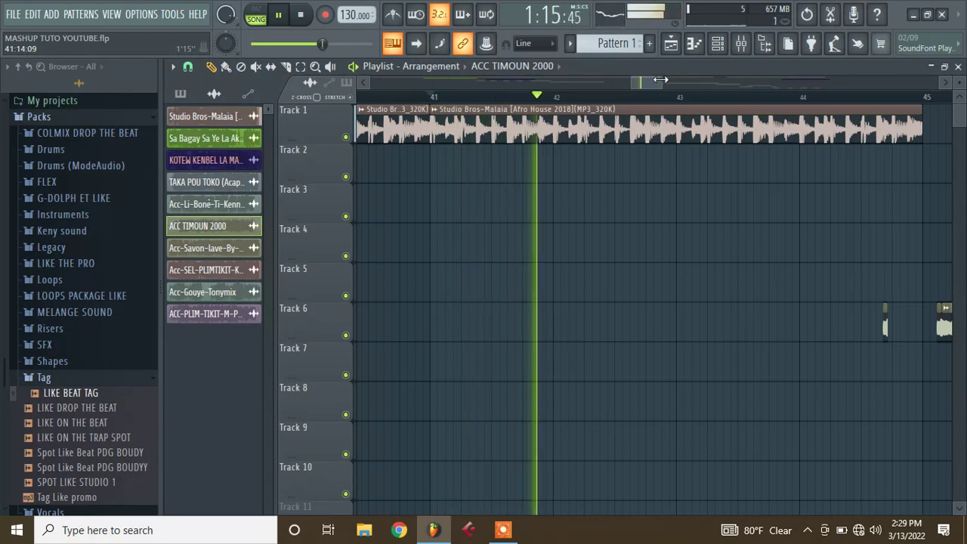
pyautogui.moveTo(661, 80); pyautogui.dragTo(640, 87)
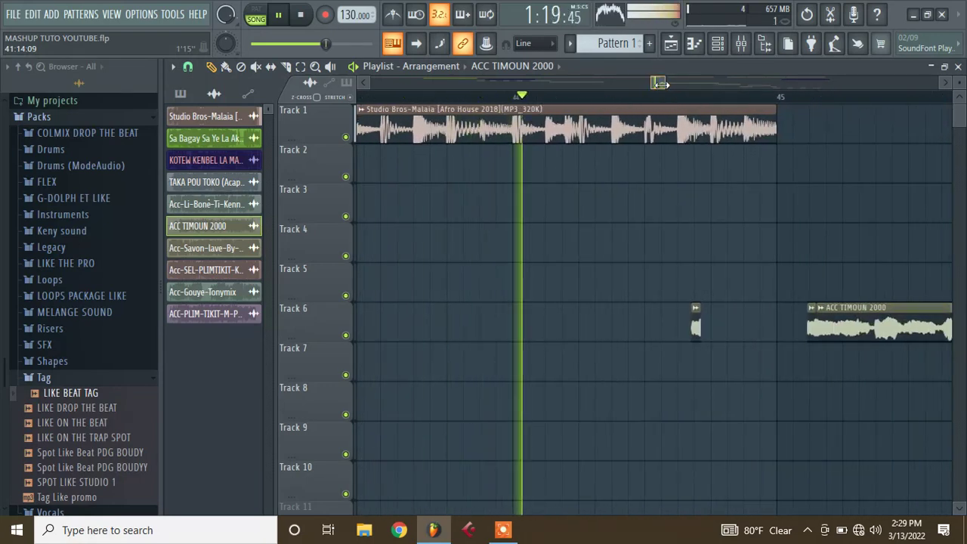
pyautogui.moveTo(664, 82); pyautogui.dragTo(659, 83)
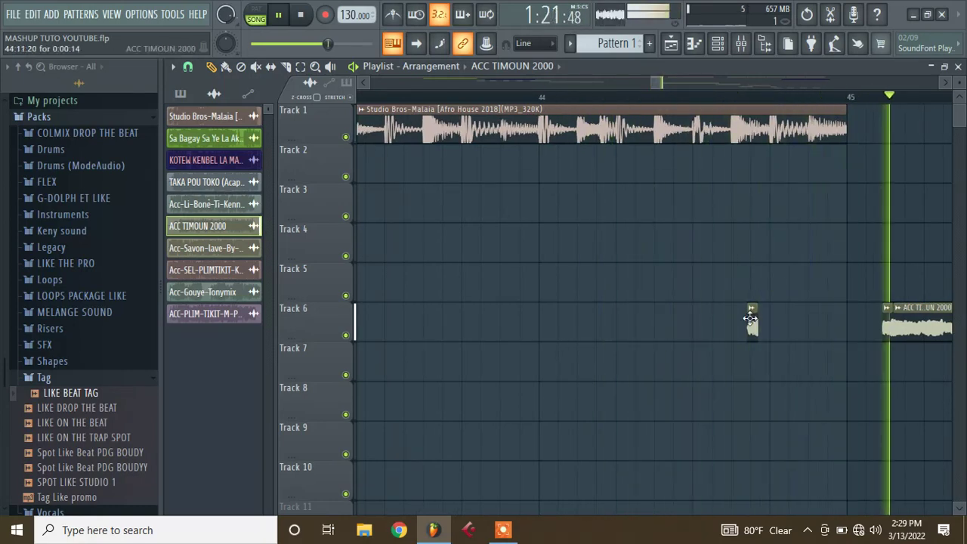
# Move the short vocal slice on Track 6 earlier to about midway between bars 44 and 45 and audition it
pyautogui.moveTo(751, 319); pyautogui.dragTo(694, 318)
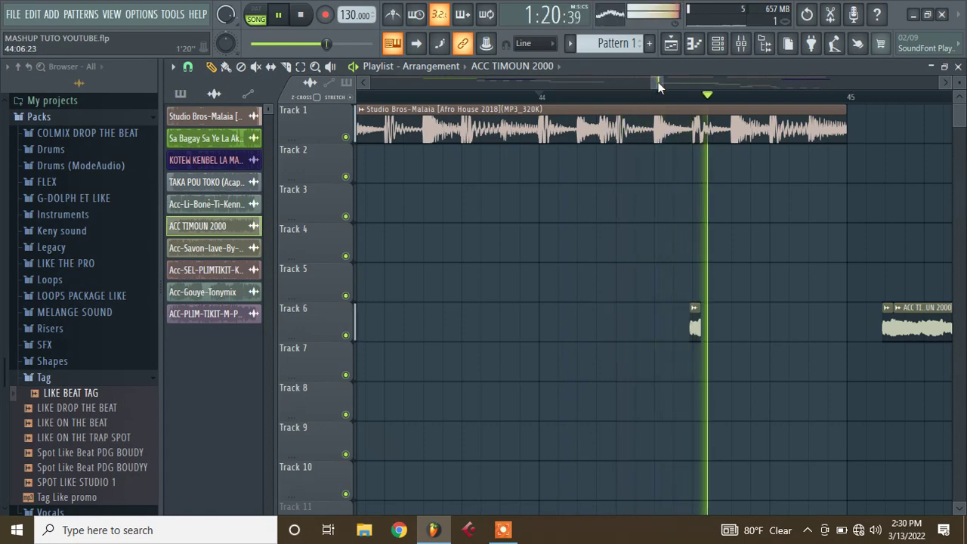
pyautogui.moveTo(661, 83); pyautogui.dragTo(659, 85)
pyautogui.press('space')
pyautogui.press('space')
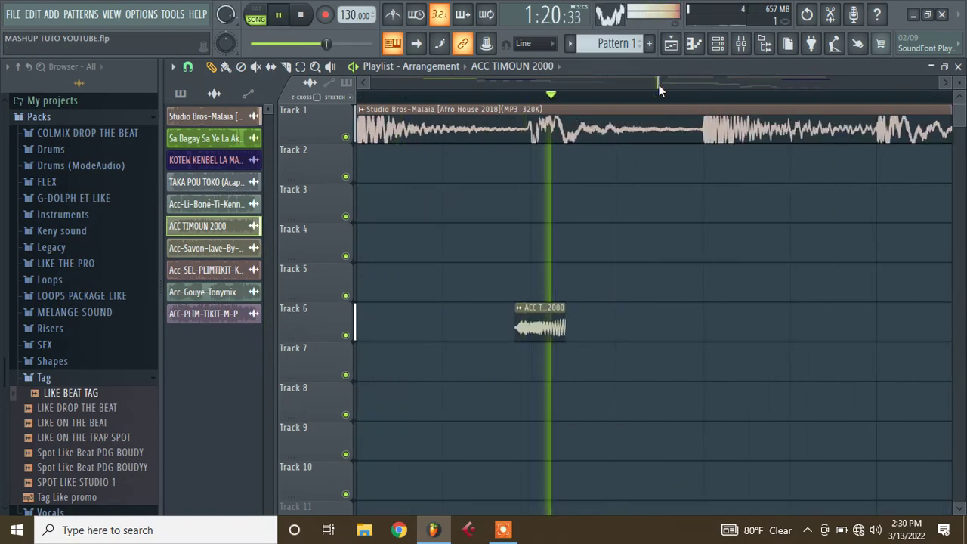
# Add a second copy of the ACC TIMOUN 2000 slice on Track 6 and align it just ahead of the next beat hit
pyautogui.click(617, 310)
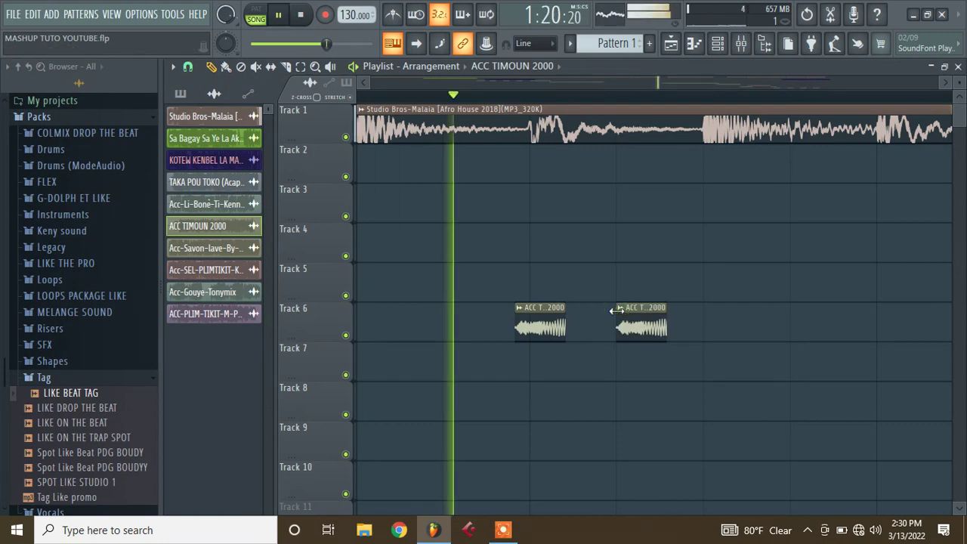
pyautogui.moveTo(634, 321); pyautogui.dragTo(682, 319)
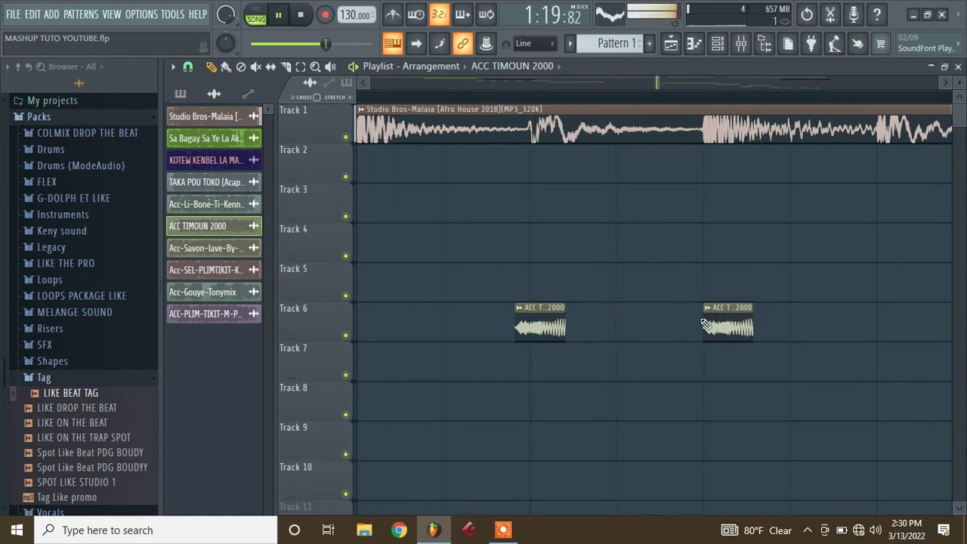
pyautogui.moveTo(536, 328); pyautogui.dragTo(549, 328)
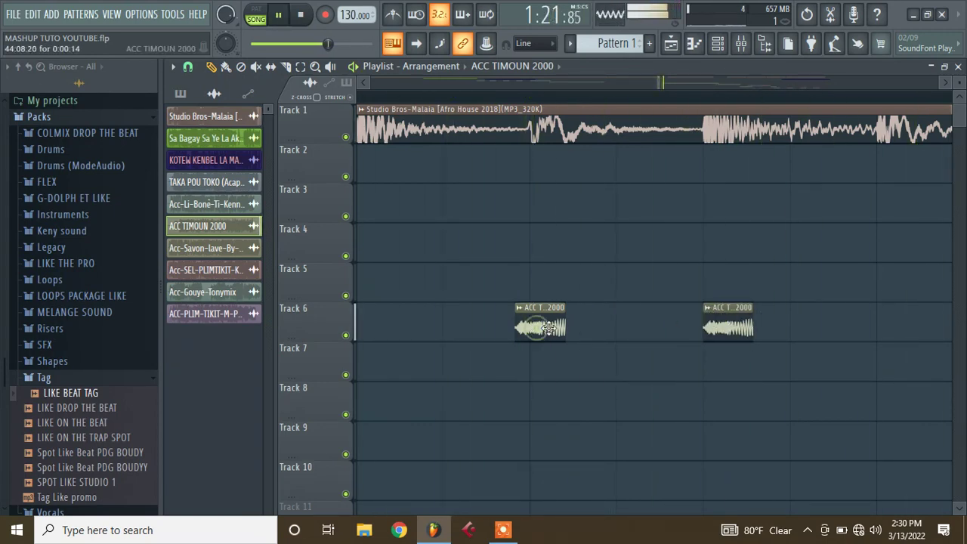
pyautogui.click(717, 45)
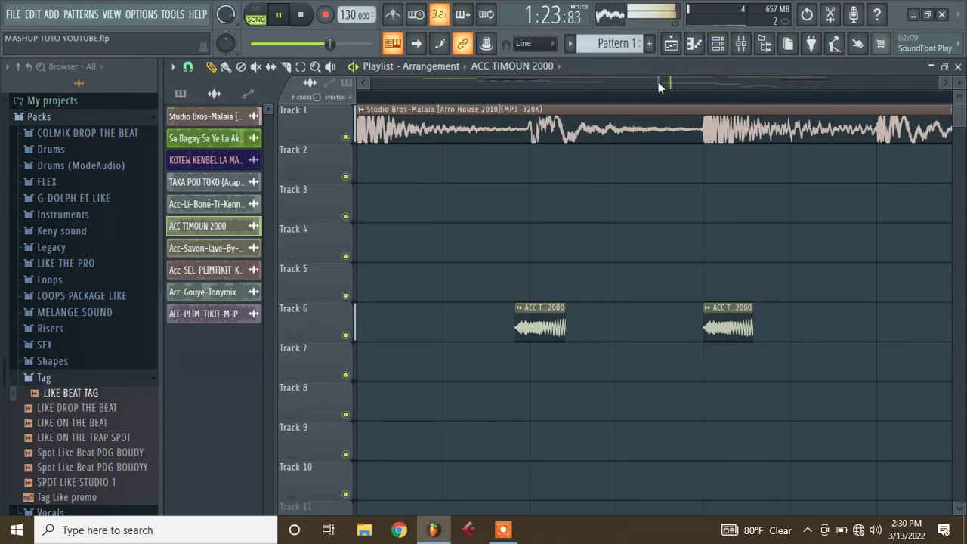
pyautogui.moveTo(661, 82); pyautogui.dragTo(658, 82)
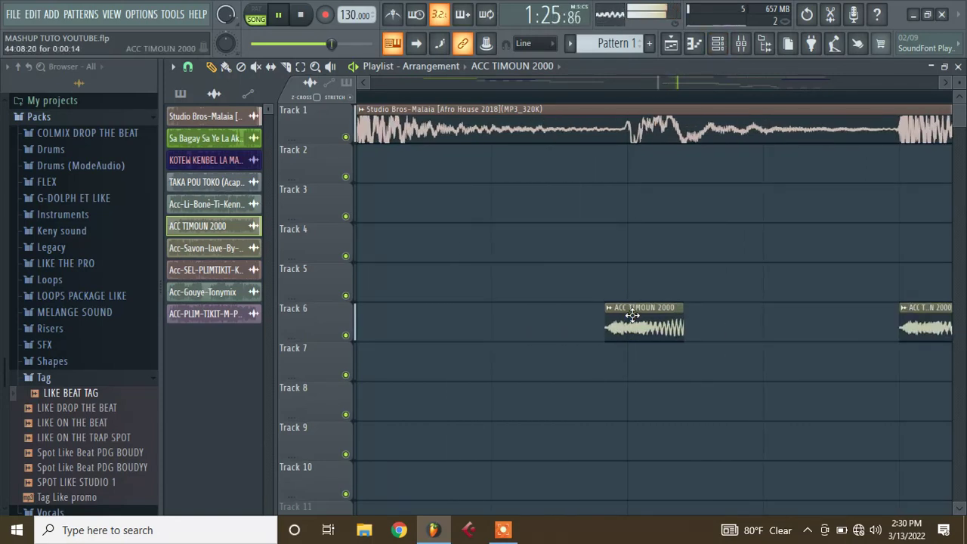
pyautogui.moveTo(933, 326); pyautogui.dragTo(910, 324)
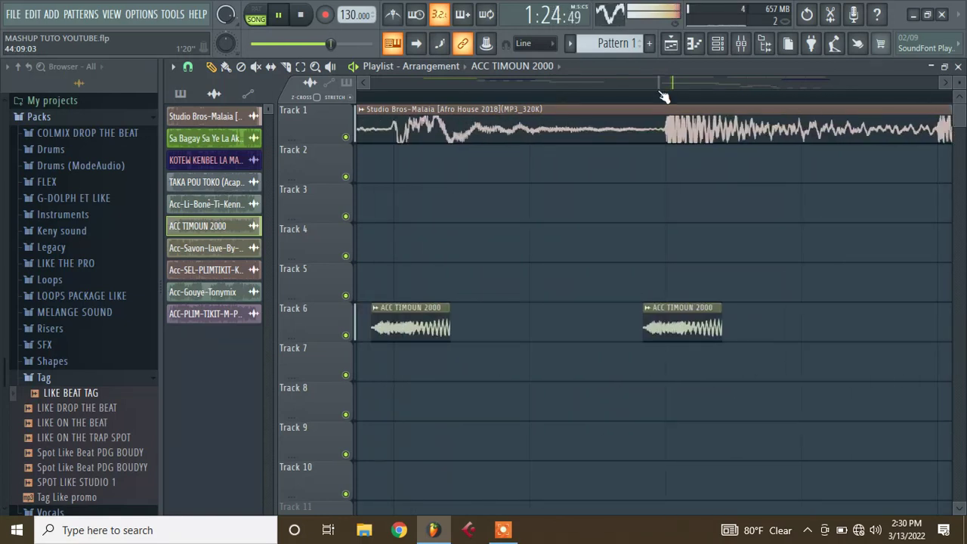
# Repeat the vocal slice along Track 6 through bar 45 at tighter one-step spacing until it meets the main ACC TIMOUN 2000 clip
pyautogui.moveTo(667, 331); pyautogui.dragTo(518, 259)
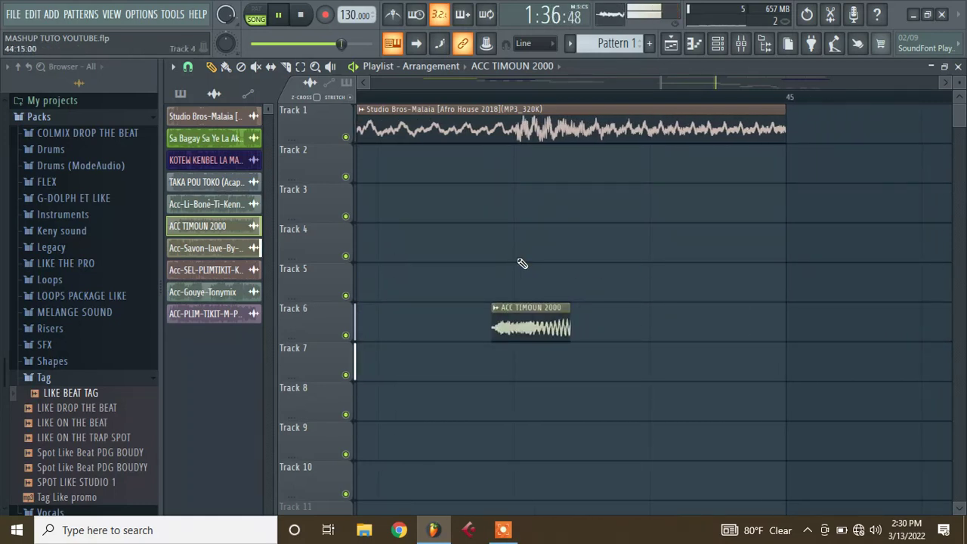
pyautogui.moveTo(525, 310); pyautogui.dragTo(796, 308)
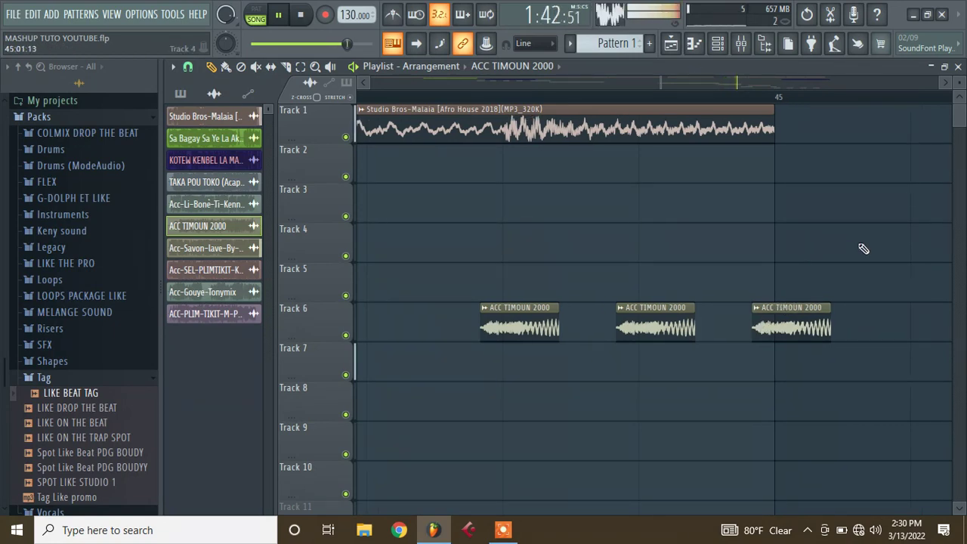
pyautogui.moveTo(583, 318); pyautogui.dragTo(715, 304)
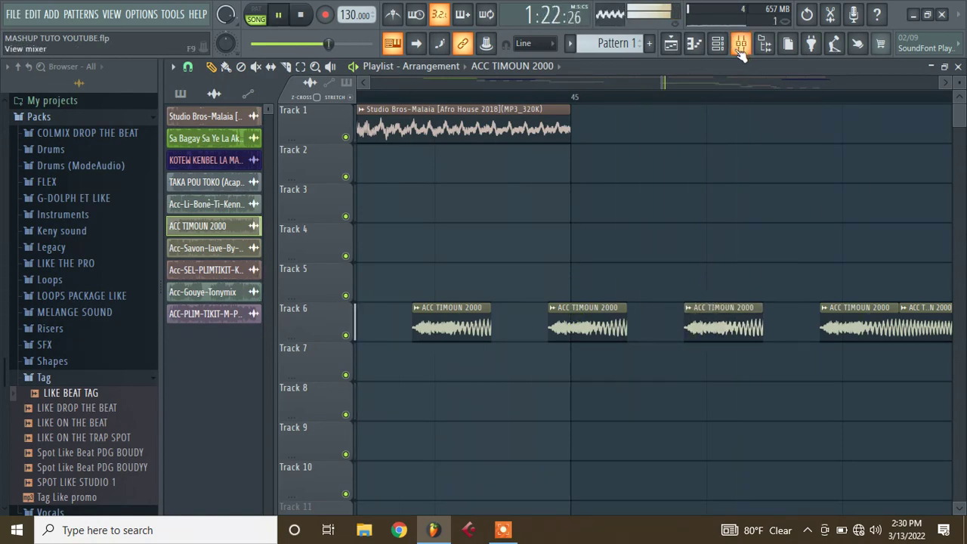
# Review the repeated slices in the wider arrangement, stop playback and move the playhead back to around bar 34
pyautogui.moveTo(655, 86)
pyautogui.mouseDown()
pyautogui.moveTo(616, 84)
pyautogui.moveTo(719, 83)
pyautogui.moveTo(665, 77)
pyautogui.mouseUp()
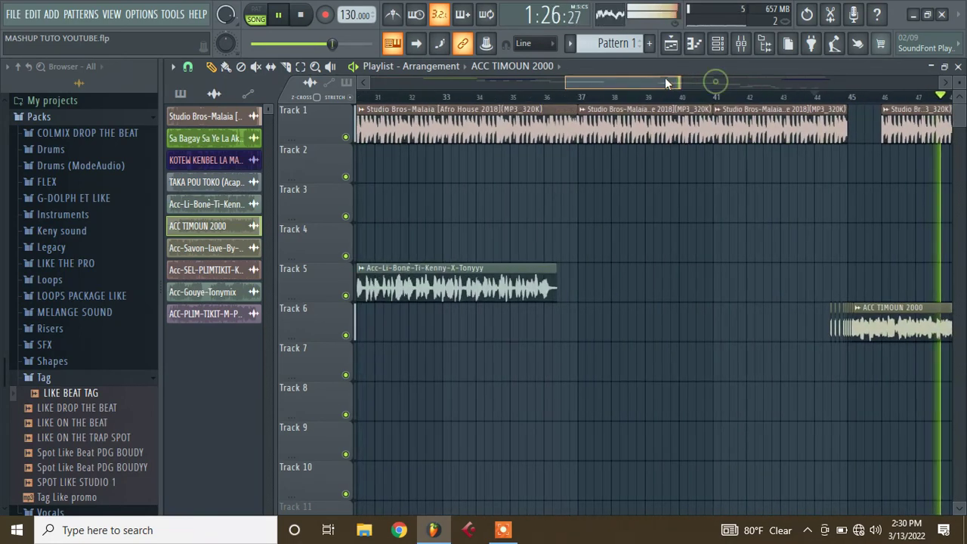
pyautogui.press('space')
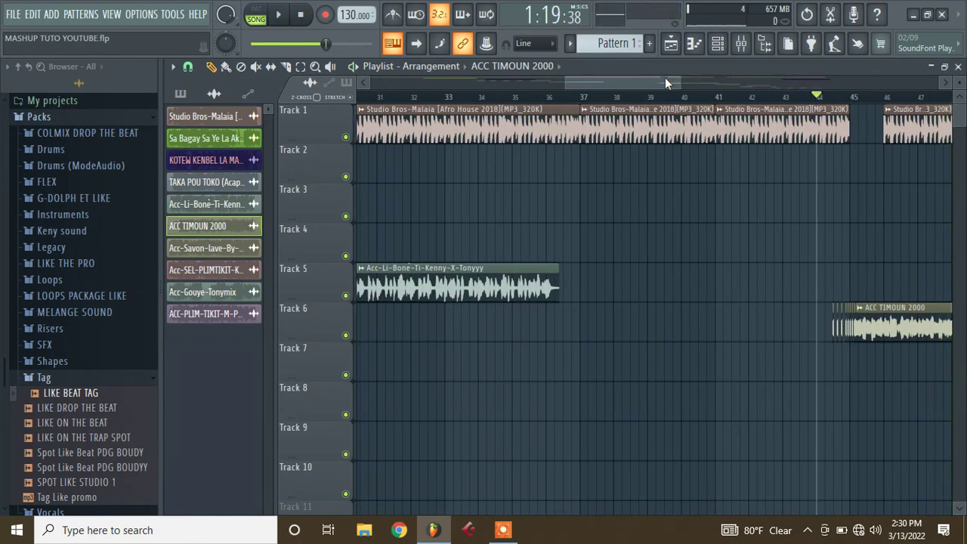
pyautogui.click(580, 98)
pyautogui.click(487, 100)
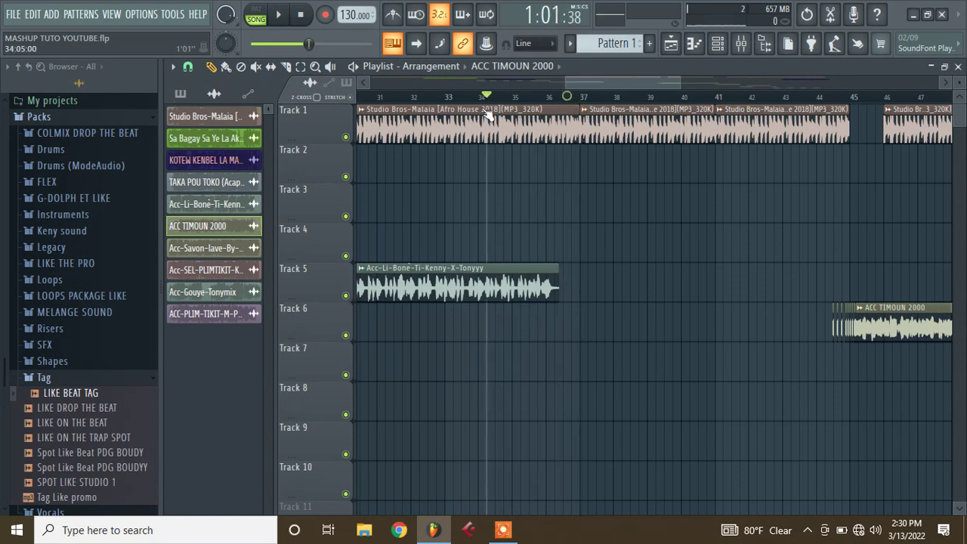
# Rename Pattern 1 as Solo and place it on Track 11 from bar 36 to bar 45
pyautogui.click(649, 42)
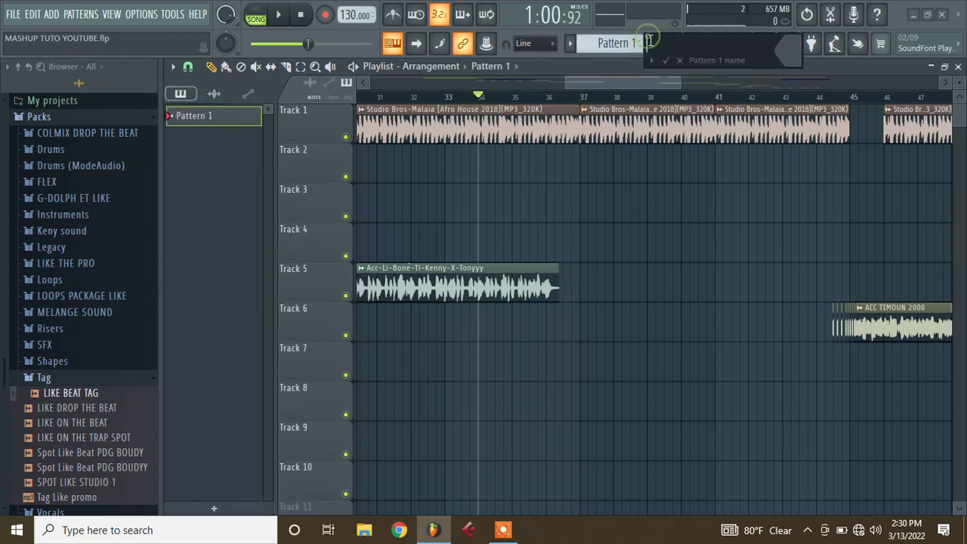
pyautogui.press('Return')
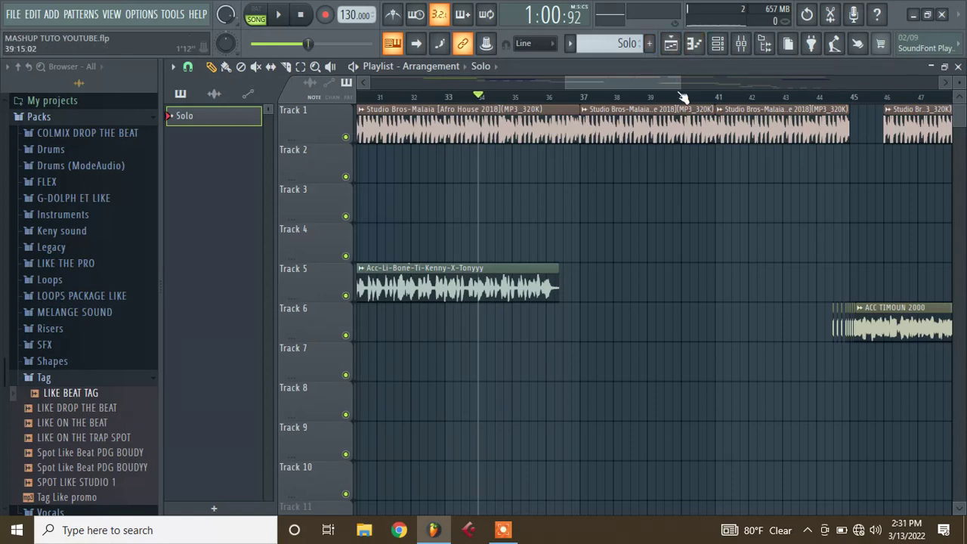
pyautogui.moveTo(678, 85); pyautogui.dragTo(846, 83)
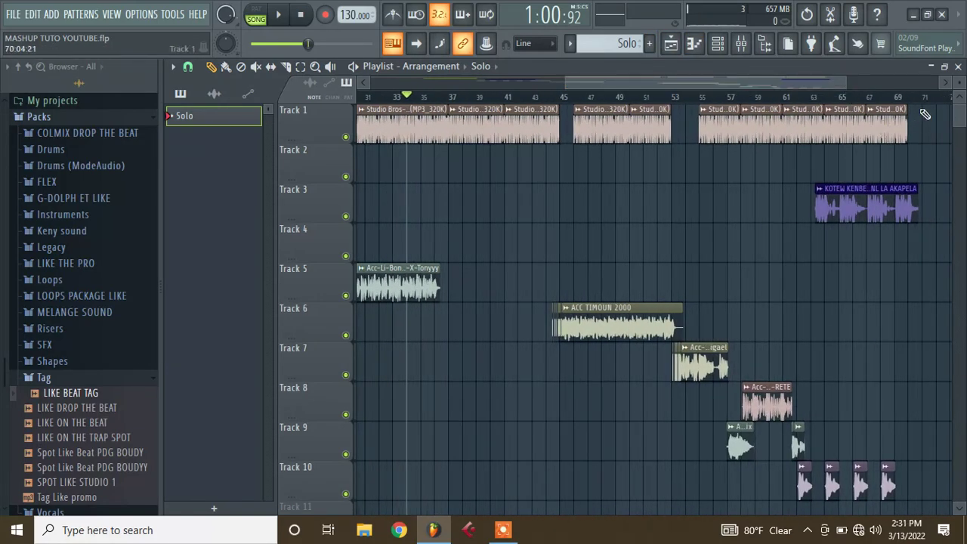
pyautogui.moveTo(962, 123); pyautogui.dragTo(957, 128)
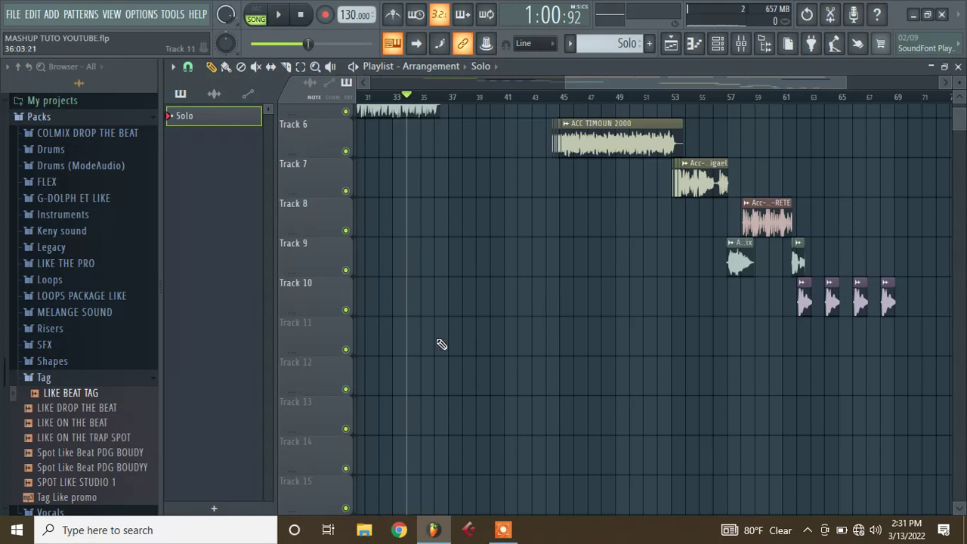
pyautogui.moveTo(444, 340); pyautogui.dragTo(537, 340)
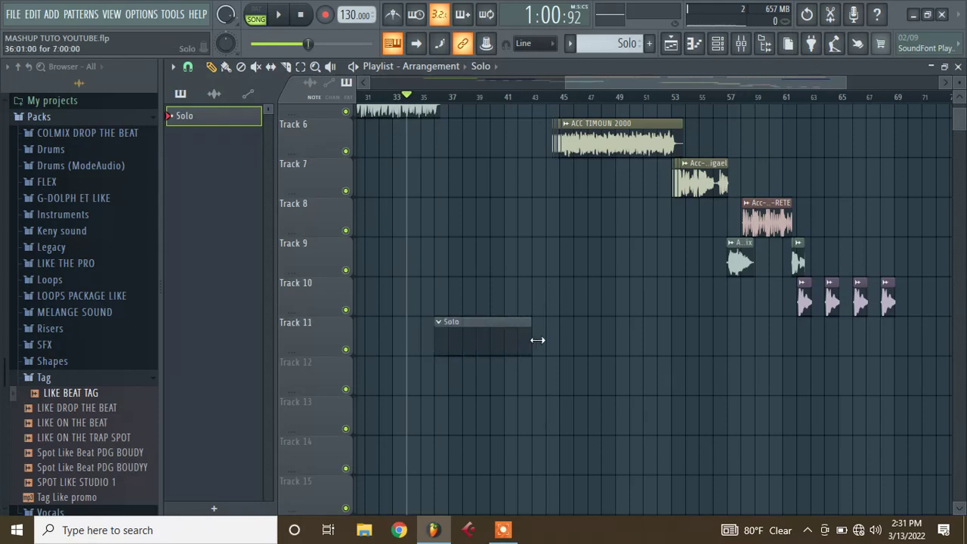
# Audition samples in the HighMix Percution folder of COLMIX DROP THE BEAT and add bubble gun baz HighMix solo 2 to the channel rack
pyautogui.click(717, 43)
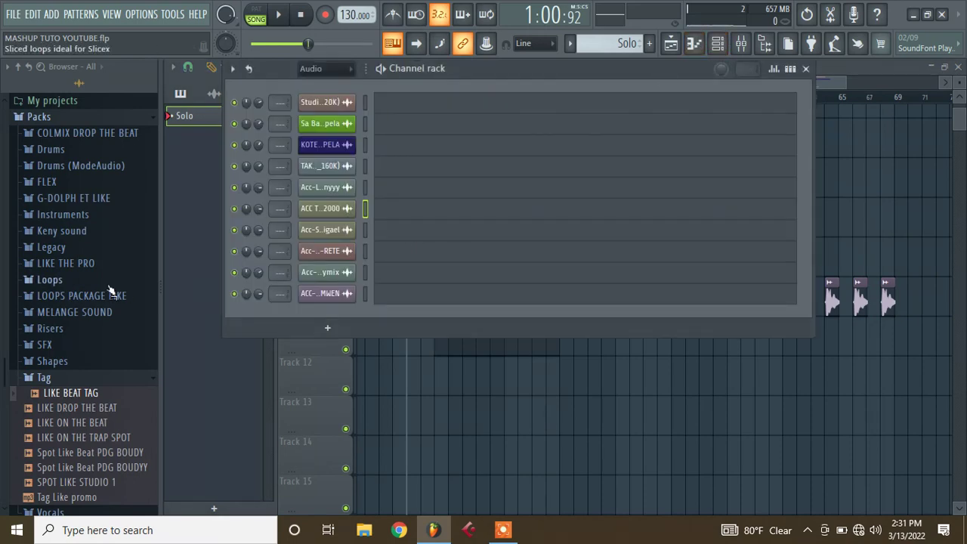
pyautogui.click(97, 132)
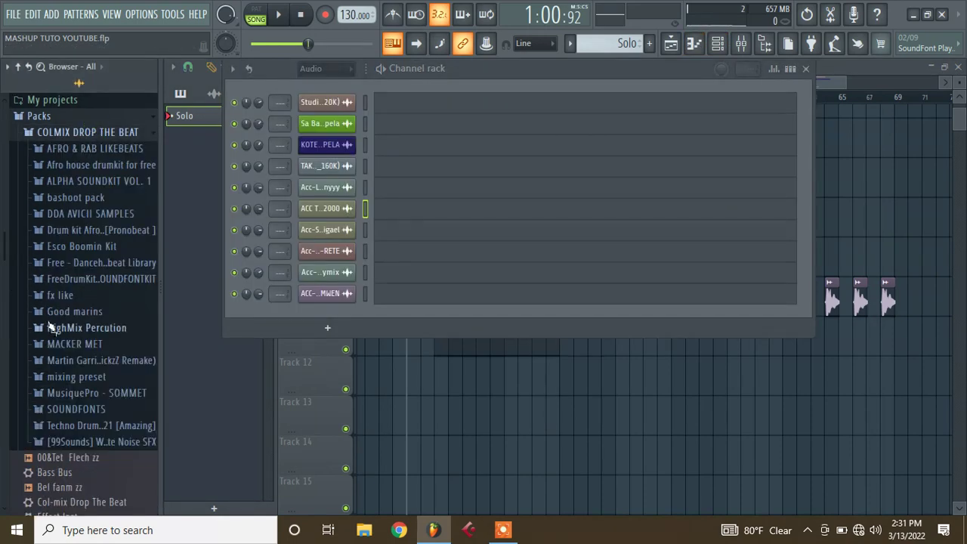
pyautogui.click(87, 328)
pyautogui.click(129, 238)
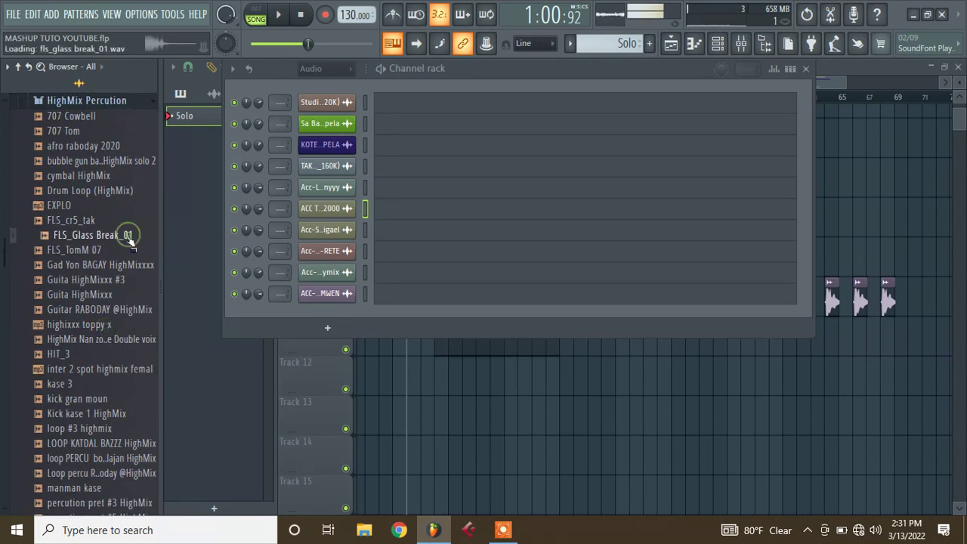
pyautogui.click(130, 281)
pyautogui.click(128, 311)
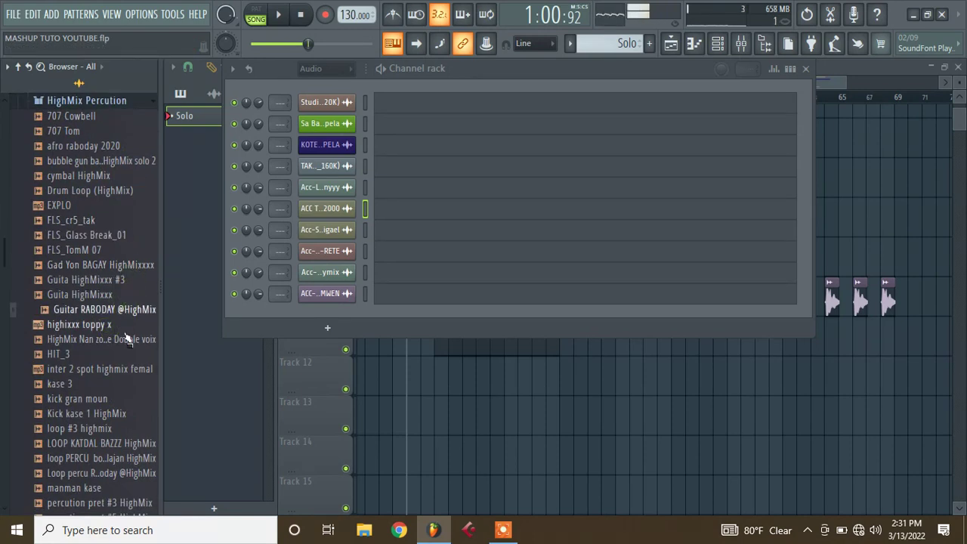
pyautogui.click(115, 161)
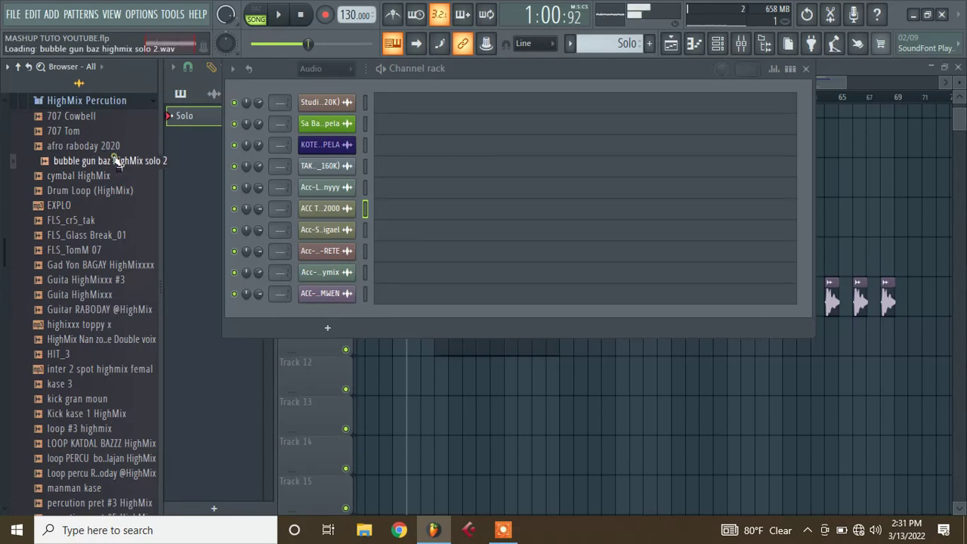
pyautogui.moveTo(116, 162); pyautogui.dragTo(311, 308)
# Adjust the stretch time of the bubble gun baz HighMix solo 2 sample and normalize it in its sampler settings
pyautogui.click(718, 44)
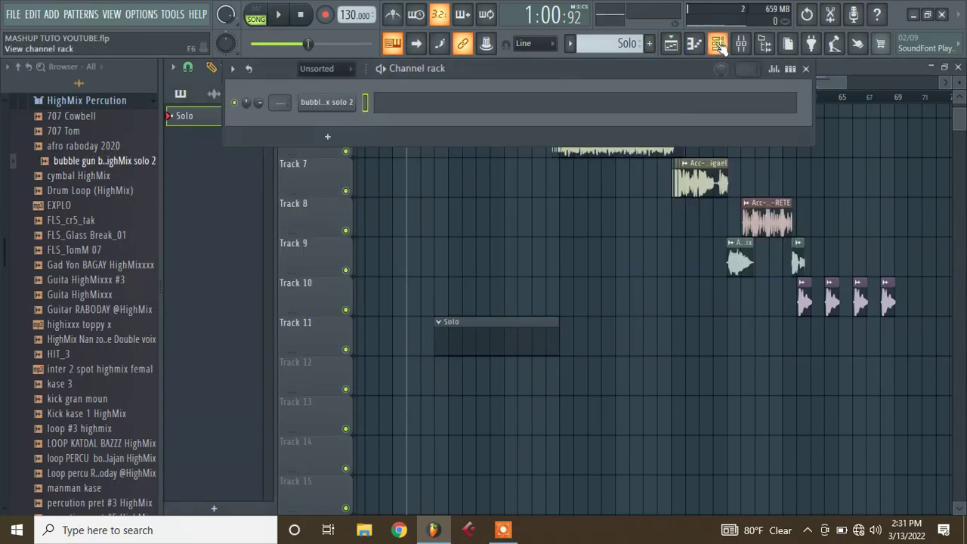
pyautogui.click(321, 102)
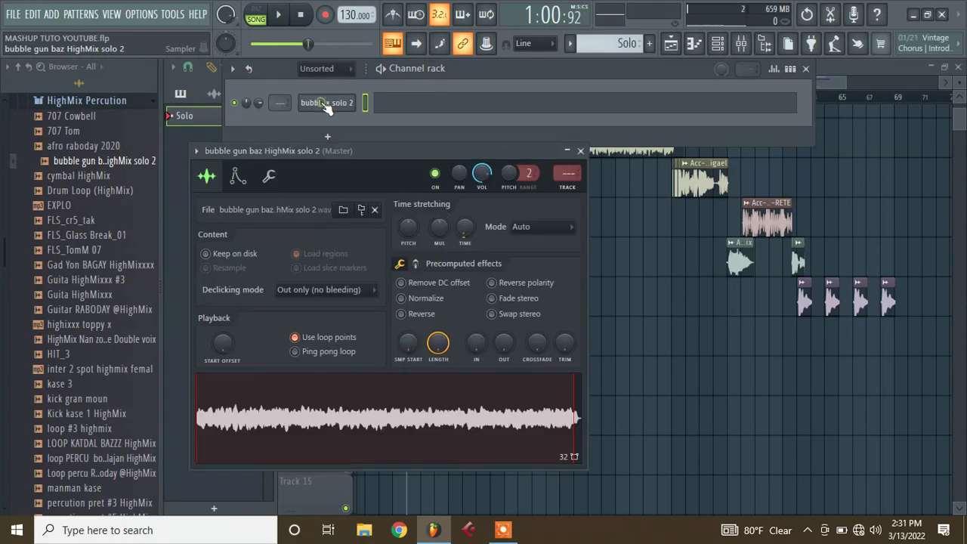
pyautogui.rightClick(466, 234)
pyautogui.click(471, 238)
pyautogui.click(436, 302)
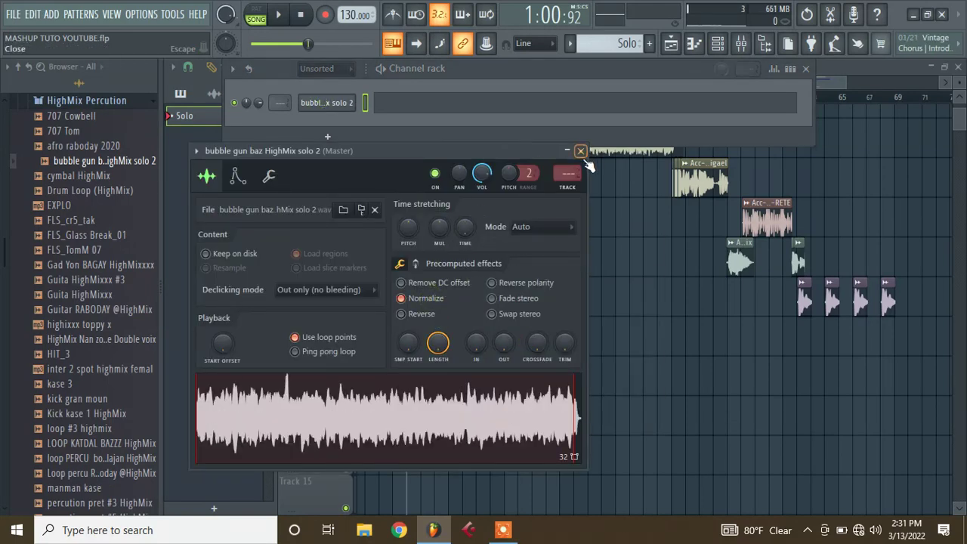
pyautogui.click(581, 151)
# Show all channels and add the Solo like beat konba sample from File Explorer's Desktop folder LIKE STUDIO > FL STUDIO ALL BEAT > Yon konba ret yon konba remix
pyautogui.click(309, 73)
pyautogui.click(312, 85)
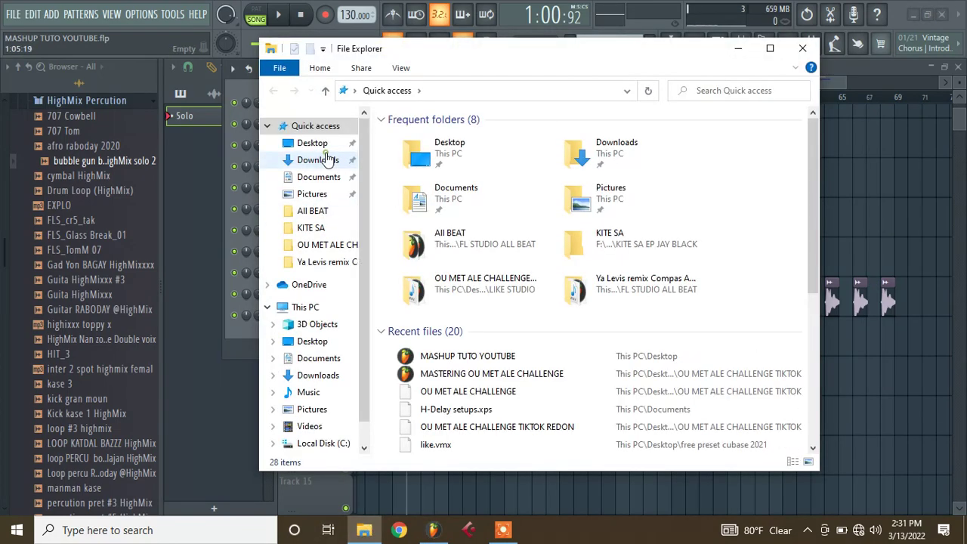
pyautogui.click(327, 158)
pyautogui.click(316, 144)
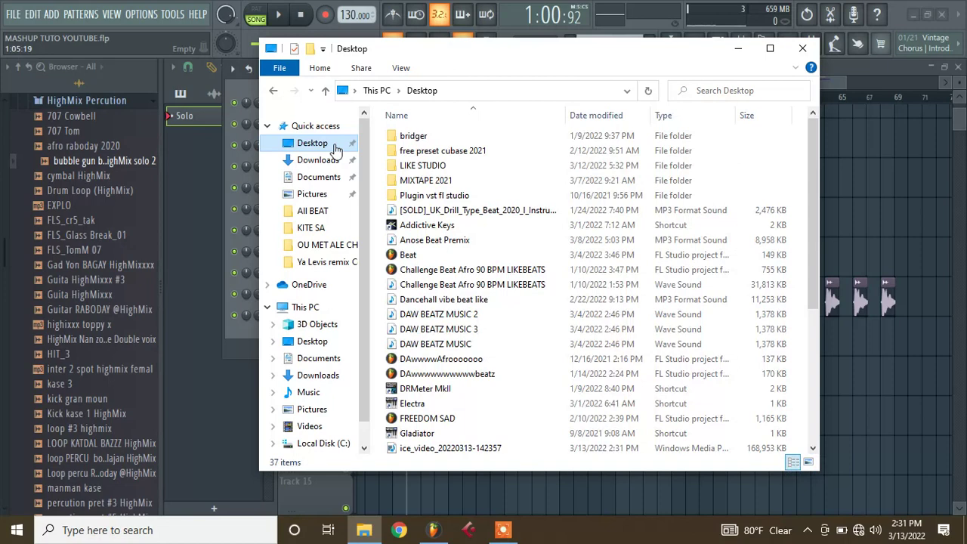
pyautogui.doubleClick(456, 165)
pyautogui.click(433, 141)
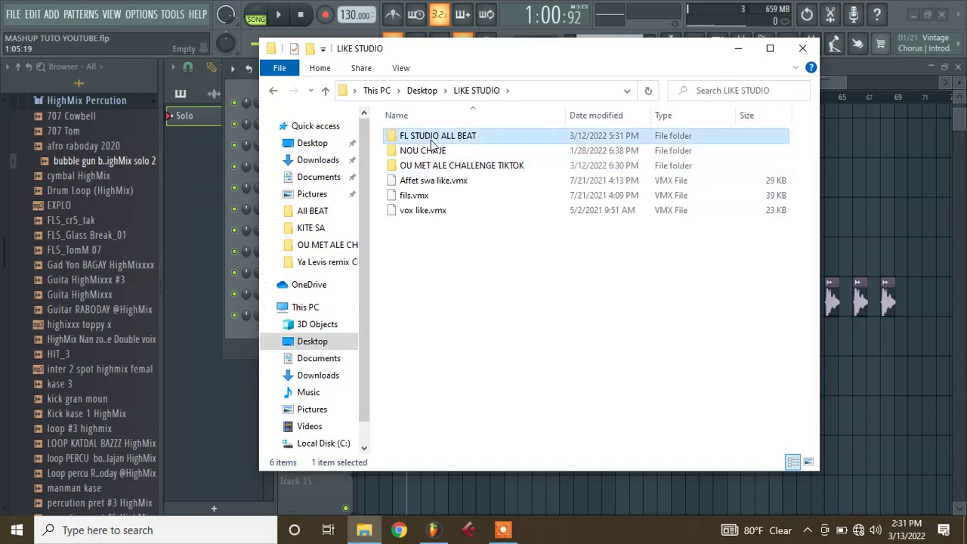
pyautogui.doubleClick(432, 143)
pyautogui.click(489, 243)
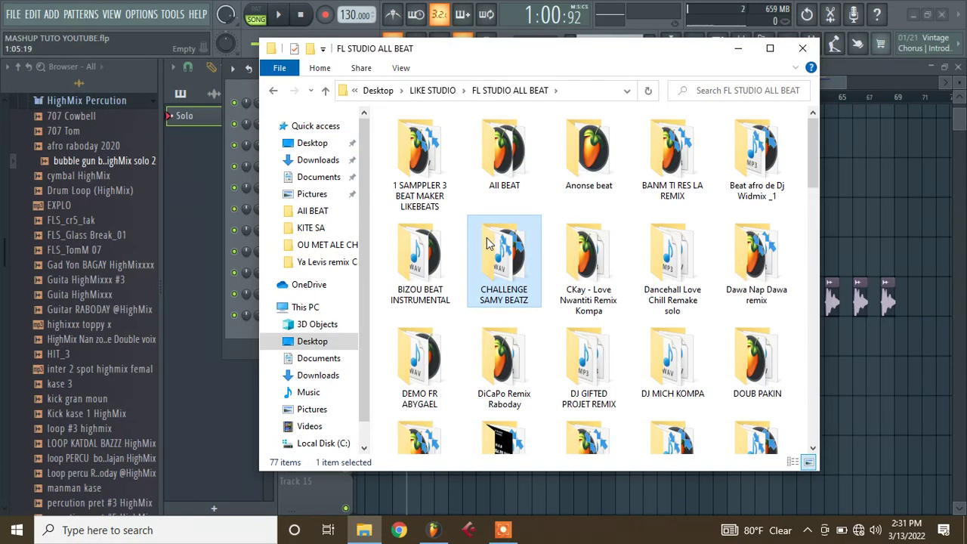
pyautogui.scroll(-10, 487, 241)
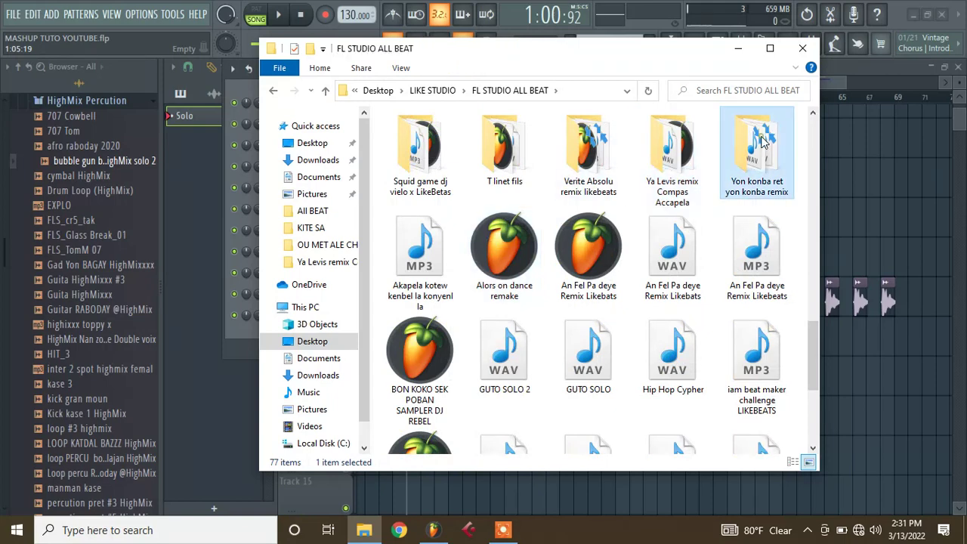
pyautogui.doubleClick(756, 147)
pyautogui.moveTo(427, 166); pyautogui.dragTo(346, 337)
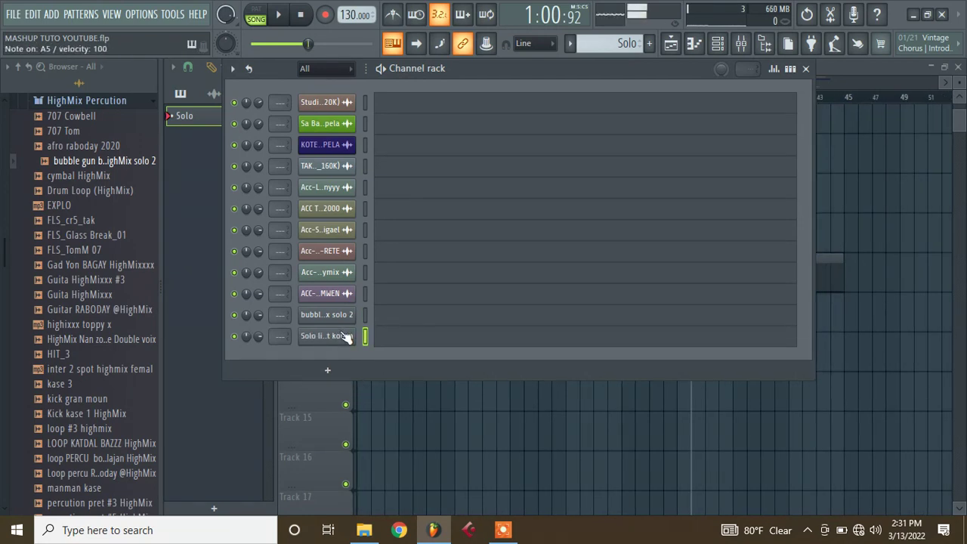
# Add a Layer channel and set the bubble gun baz HighMix solo 2 and Solo like beat konba channels as its children
pyautogui.click(327, 370)
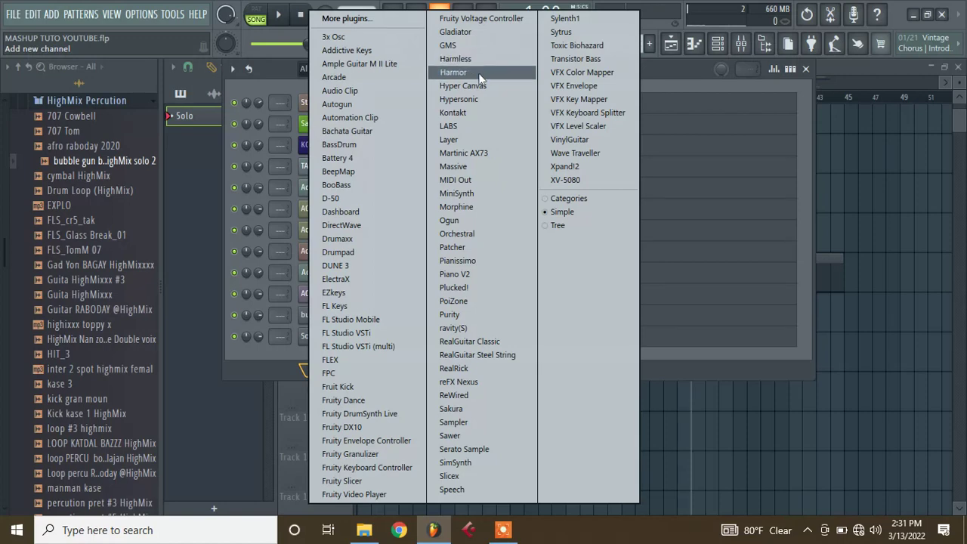
pyautogui.click(480, 142)
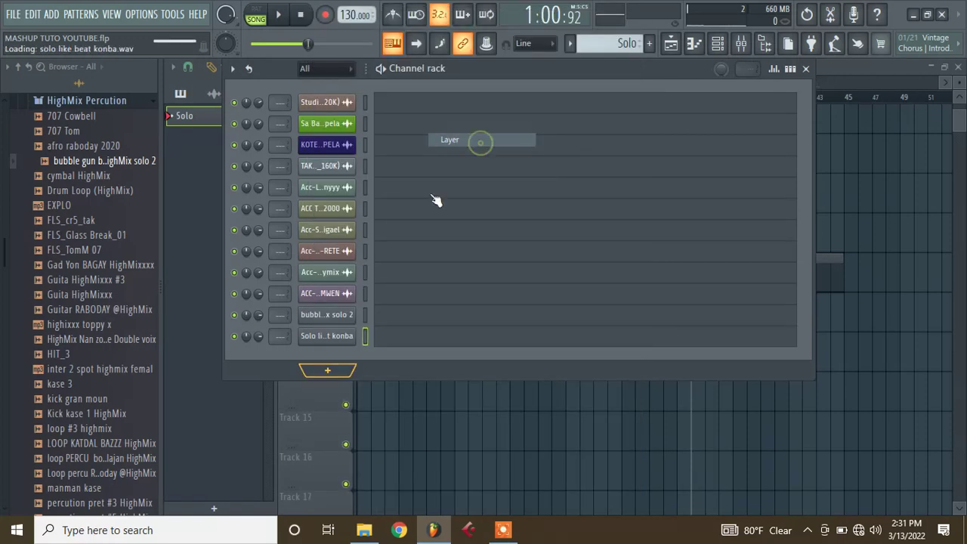
pyautogui.moveTo(394, 200); pyautogui.dragTo(587, 270)
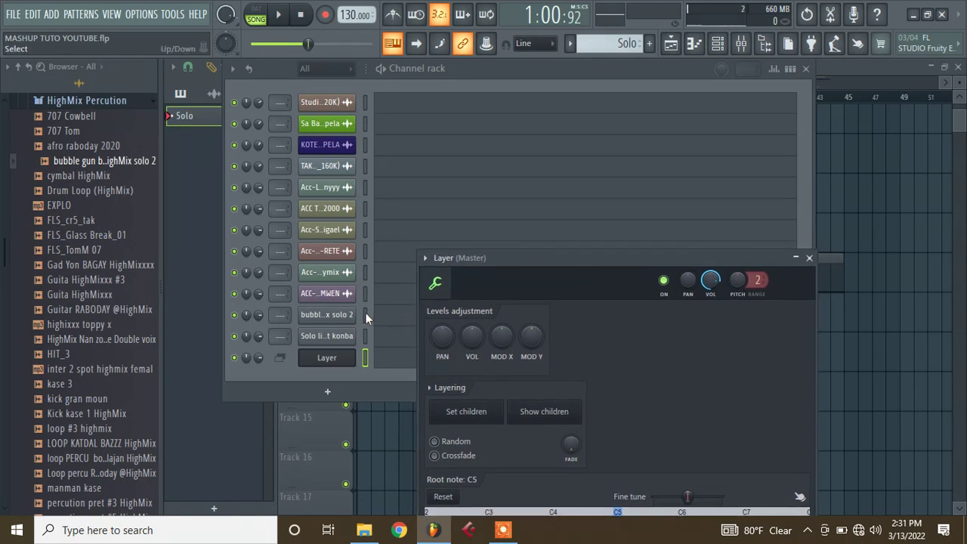
pyautogui.moveTo(365, 312); pyautogui.dragTo(365, 337)
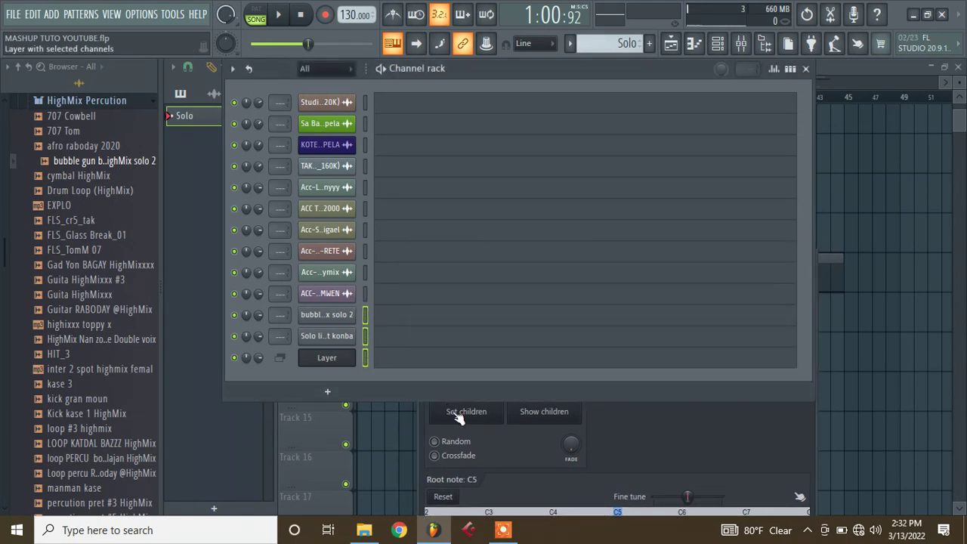
pyautogui.click(457, 415)
pyautogui.click(365, 358)
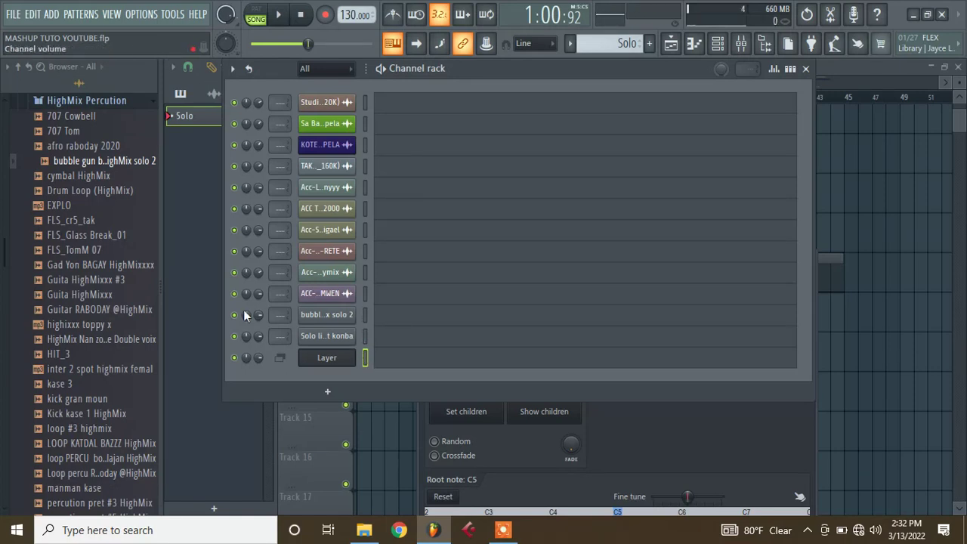
pyautogui.click(612, 434)
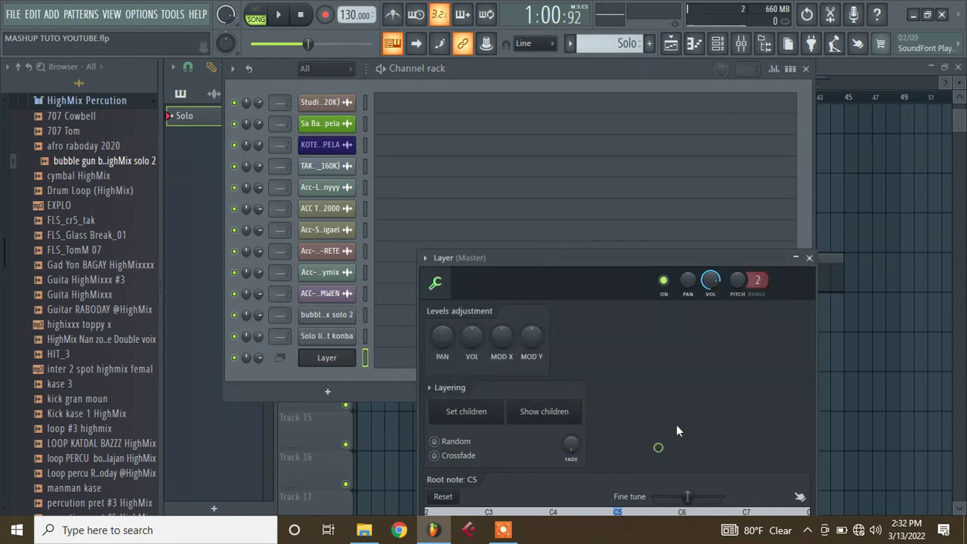
pyautogui.click(809, 257)
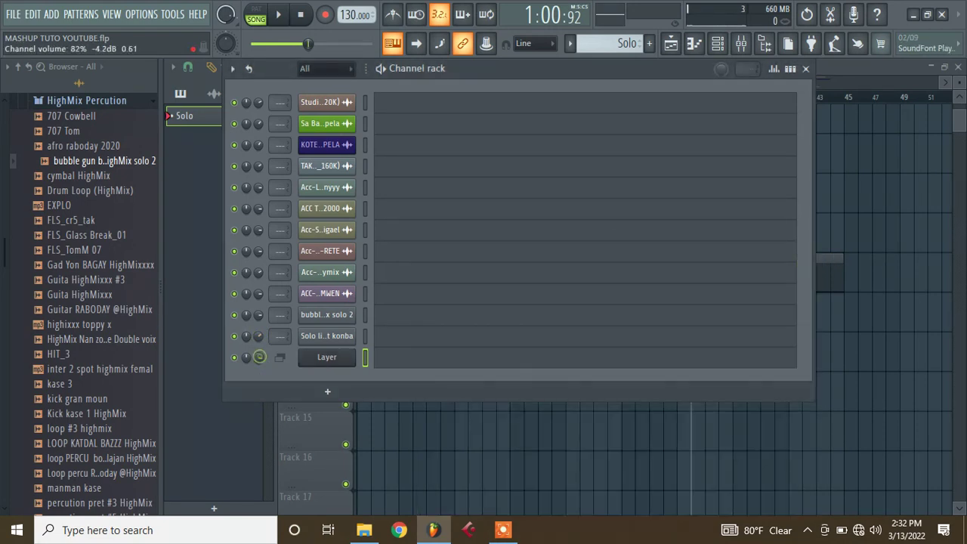
# Audition the Layer channel's combined sound, check it against song playback from around bar 34, and hide the channel rack
pyautogui.press('n')
pyautogui.press('n')
pyautogui.press('n')
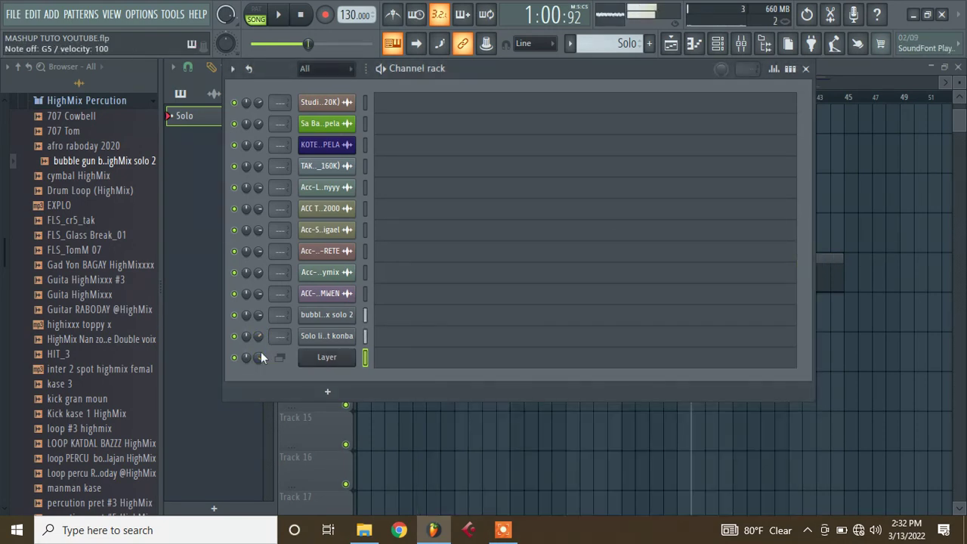
pyautogui.press('space')
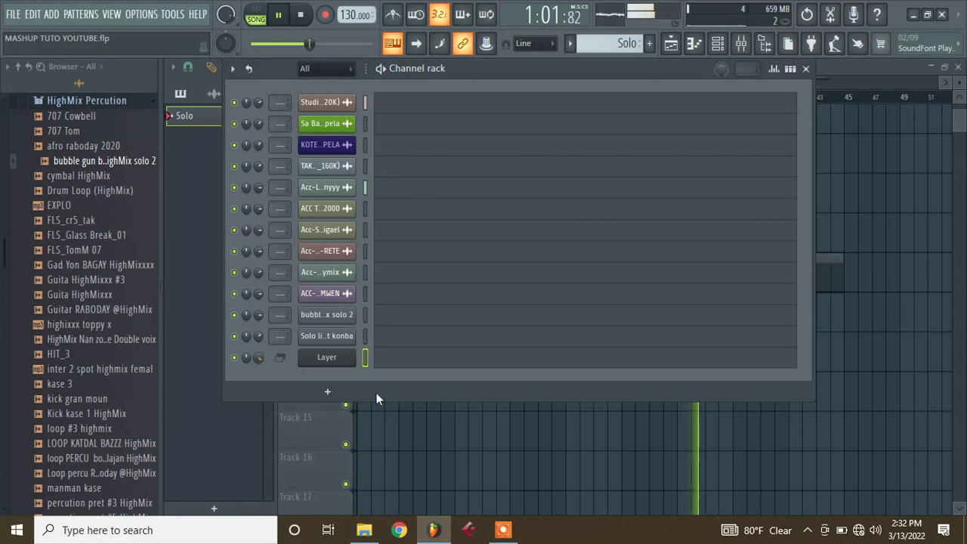
pyautogui.press('F6')
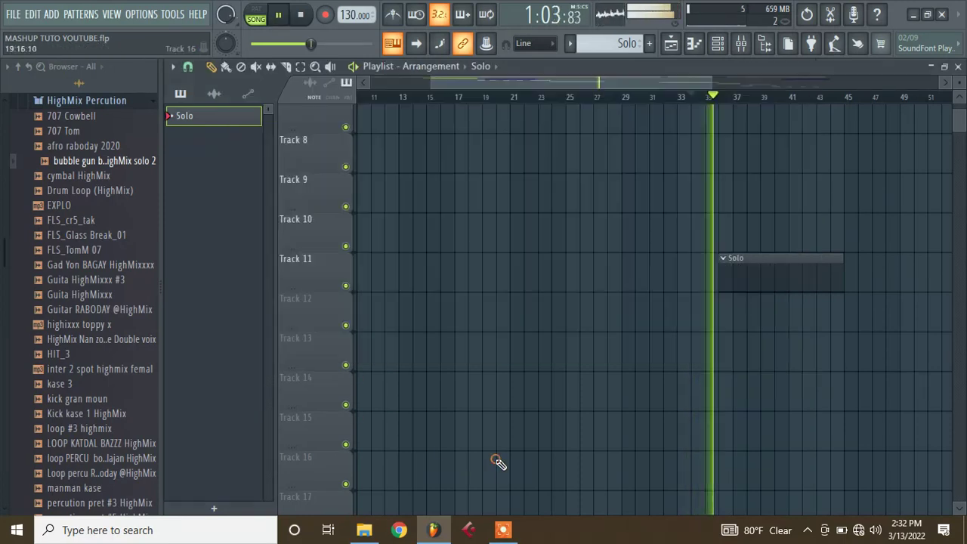
pyautogui.press('space')
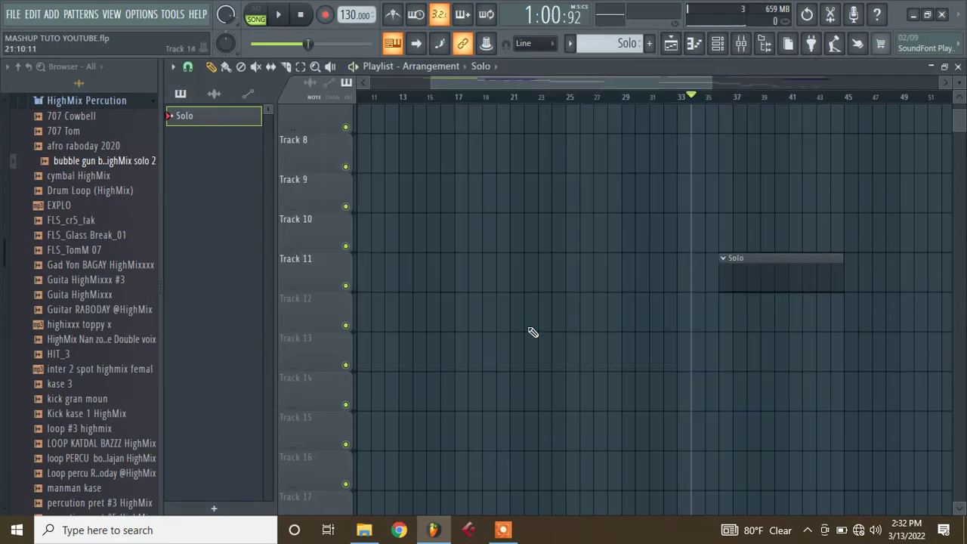
# Focus the Playlist on the Solo pattern between bars 32 and 45 and rehearse the layered melody against playback
pyautogui.moveTo(425, 91); pyautogui.dragTo(645, 88)
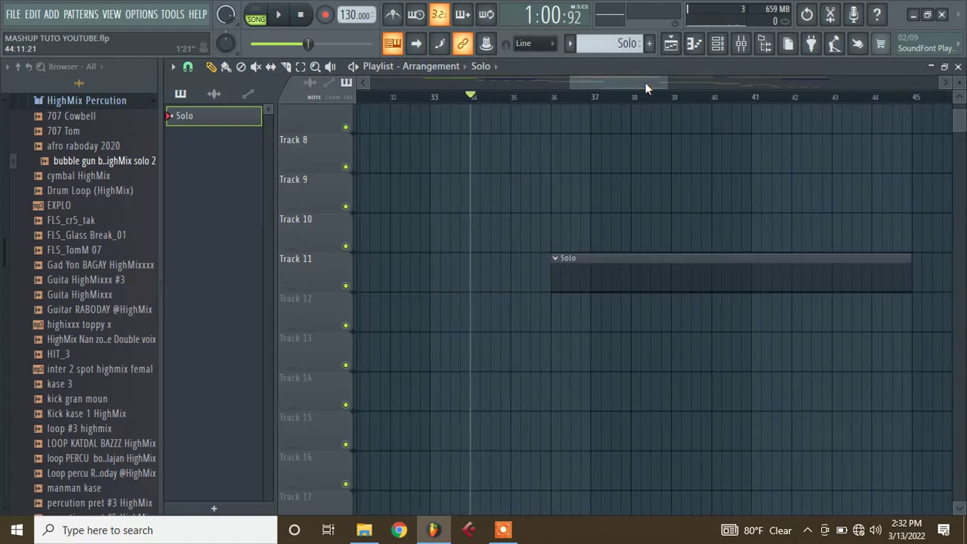
pyautogui.press('space')
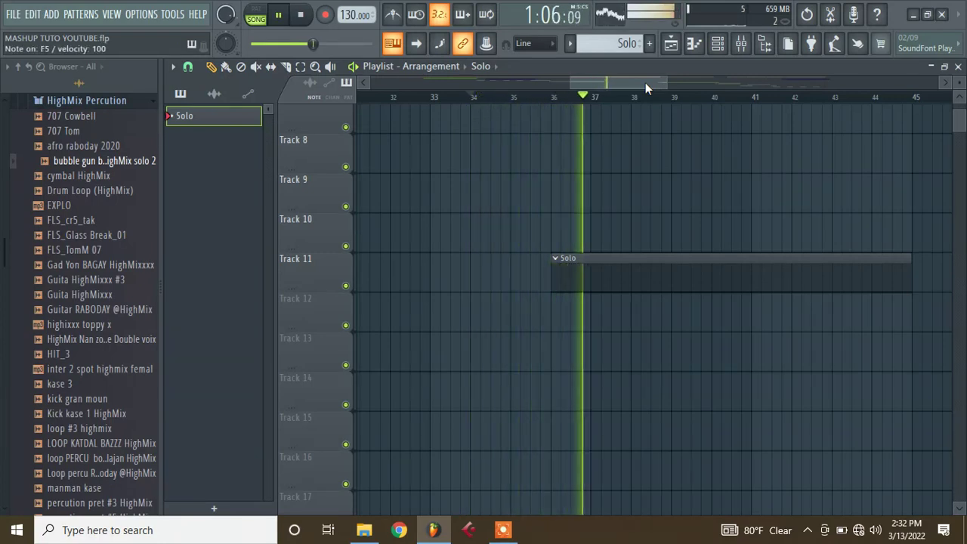
pyautogui.press('space')
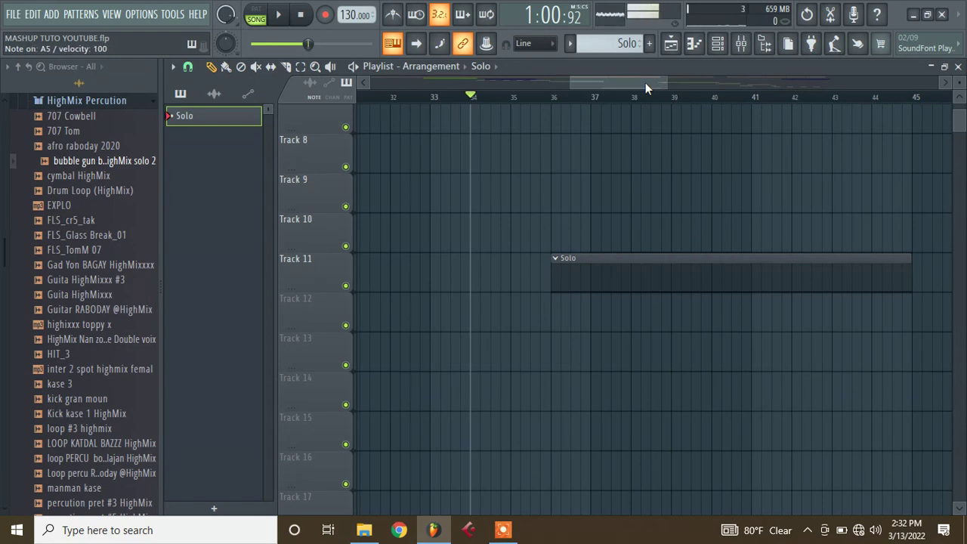
pyautogui.press('space')
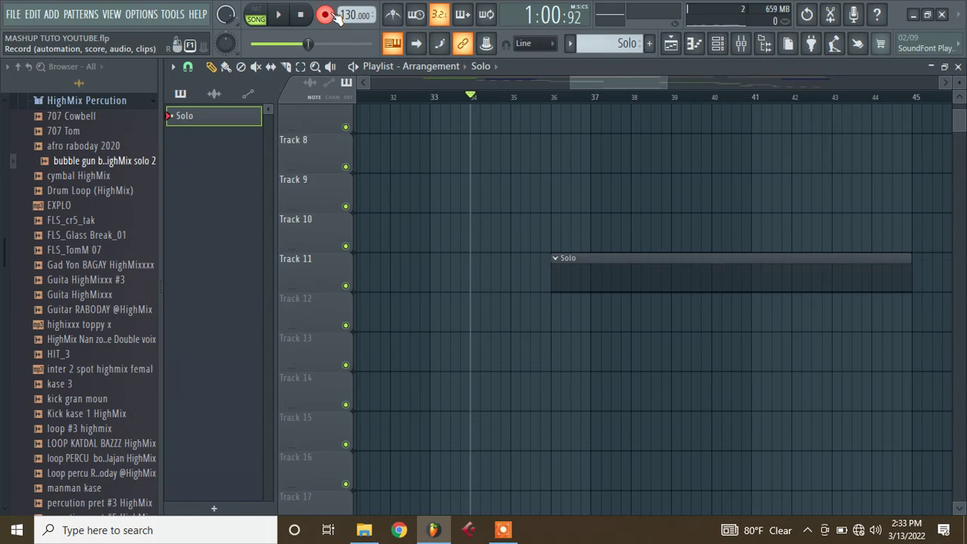
# Record a repeating D5–F5–A5–F5 melody with the Layer channel into the Solo pattern from bar 37 to bar 45
pyautogui.press('space')
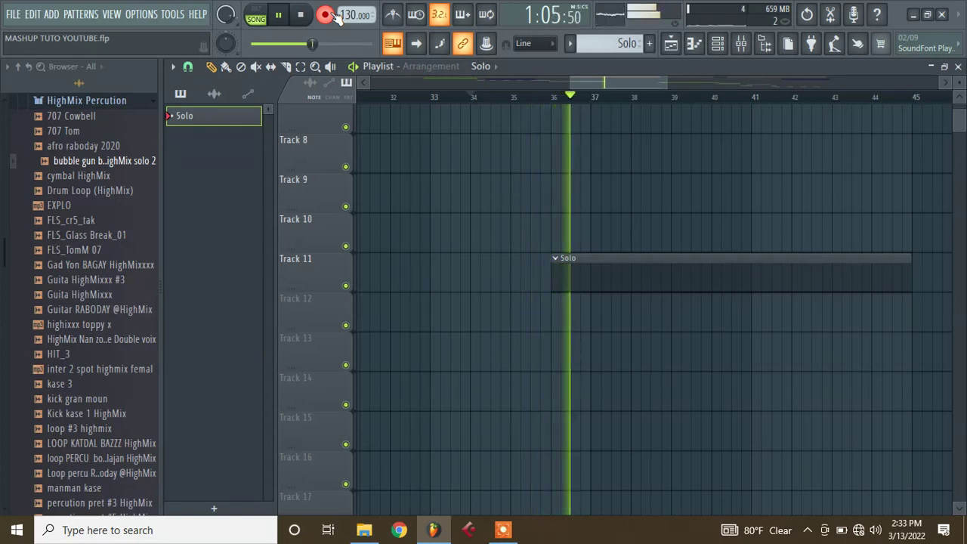
pyautogui.press('x')
pyautogui.press('v')
pyautogui.press('n')
pyautogui.press('v')
pyautogui.press('x')
pyautogui.press('v')
pyautogui.press('n')
pyautogui.press('v')
pyautogui.press('x')
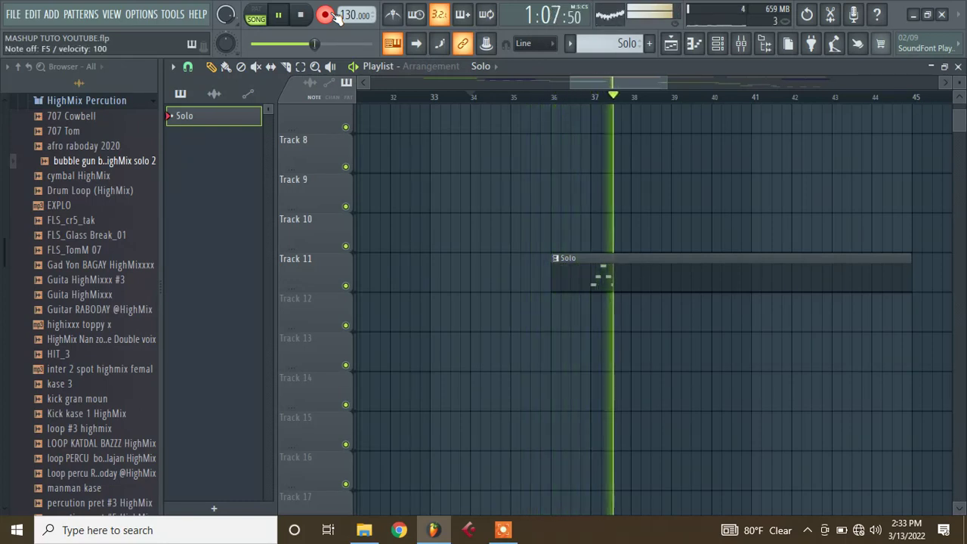
pyautogui.press('v')
pyautogui.press('n')
pyautogui.press('v')
pyautogui.press('x')
pyautogui.press('v')
pyautogui.press('n')
pyautogui.press('v')
pyautogui.press('x')
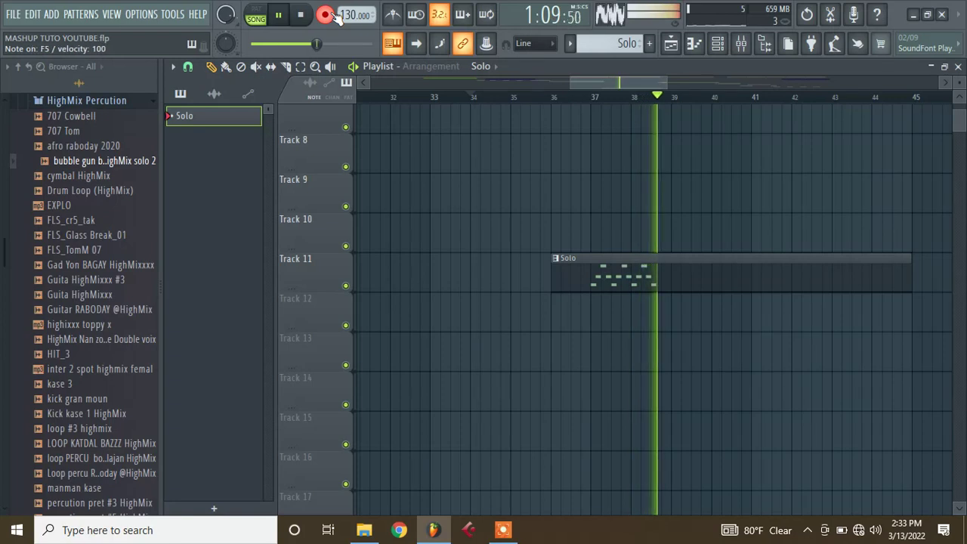
pyautogui.press('v')
pyautogui.press('n')
pyautogui.press('v')
pyautogui.press('x')
pyautogui.press('v')
pyautogui.press('n')
pyautogui.press('v')
pyautogui.press('x')
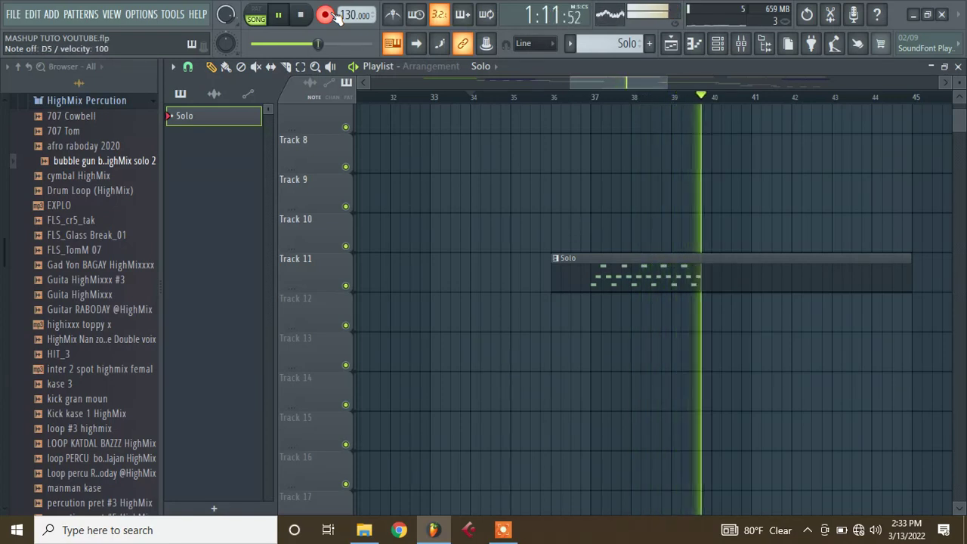
pyautogui.press('v')
pyautogui.press('n')
pyautogui.press('v')
pyautogui.press('x')
pyautogui.press('v')
pyautogui.press('n')
pyautogui.press('v')
pyautogui.press('x')
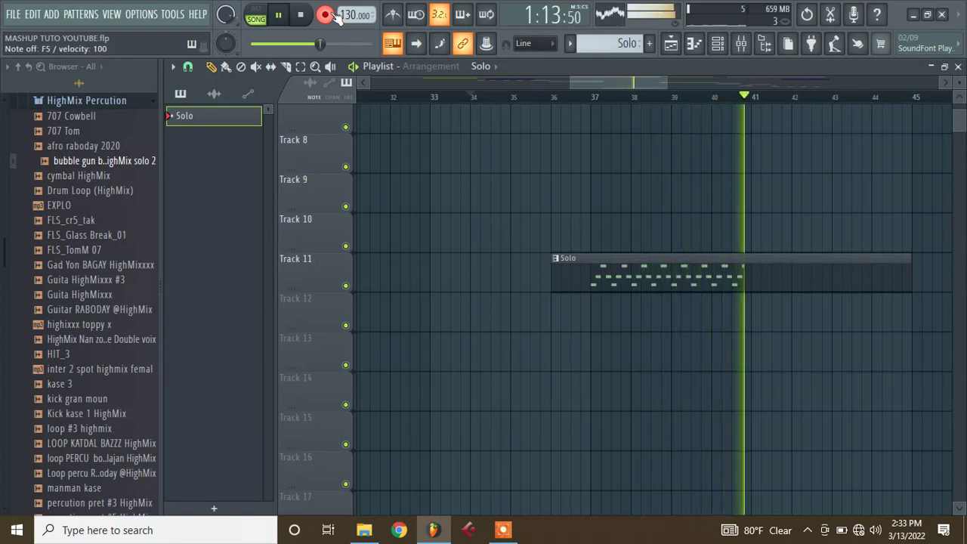
pyautogui.press('v')
pyautogui.press('n')
pyautogui.press('v')
pyautogui.press('x')
pyautogui.press('v')
pyautogui.press('n')
pyautogui.press('v')
pyautogui.press('x')
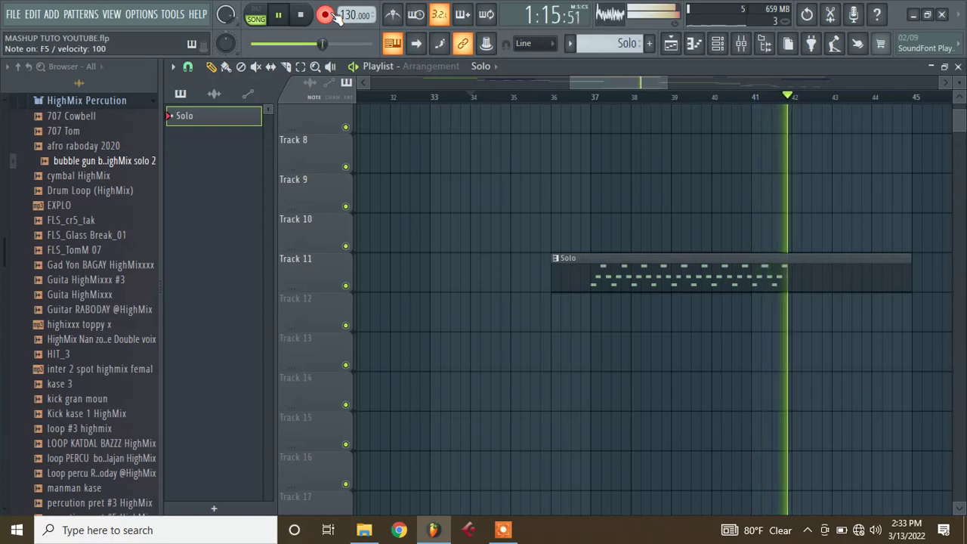
pyautogui.press('v')
pyautogui.press('n')
pyautogui.press('v')
pyautogui.press('x')
pyautogui.press('v')
pyautogui.press('n')
pyautogui.press('v')
pyautogui.press('x')
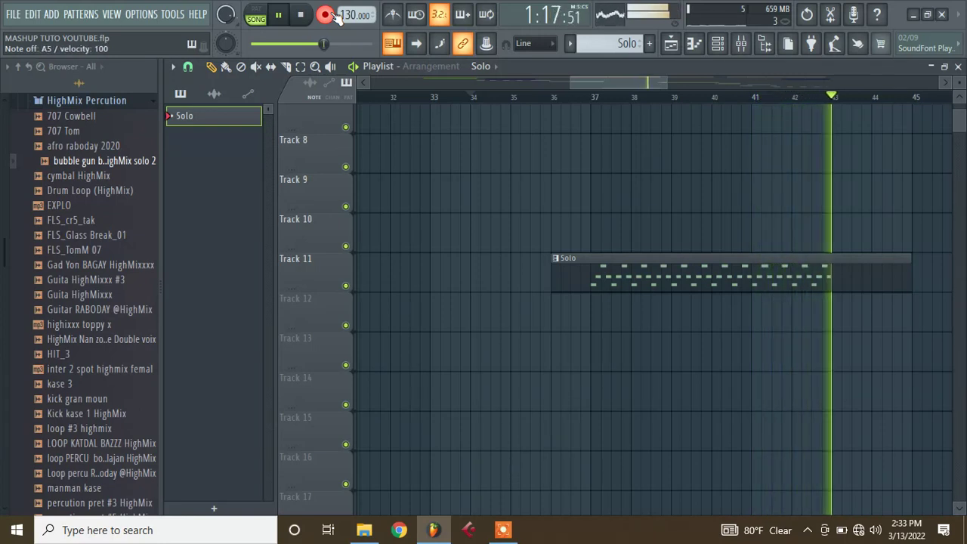
pyautogui.press('v')
pyautogui.press('n')
pyautogui.press('v')
pyautogui.press('x')
pyautogui.press('v')
pyautogui.press('n')
pyautogui.press('v')
pyautogui.press('x')
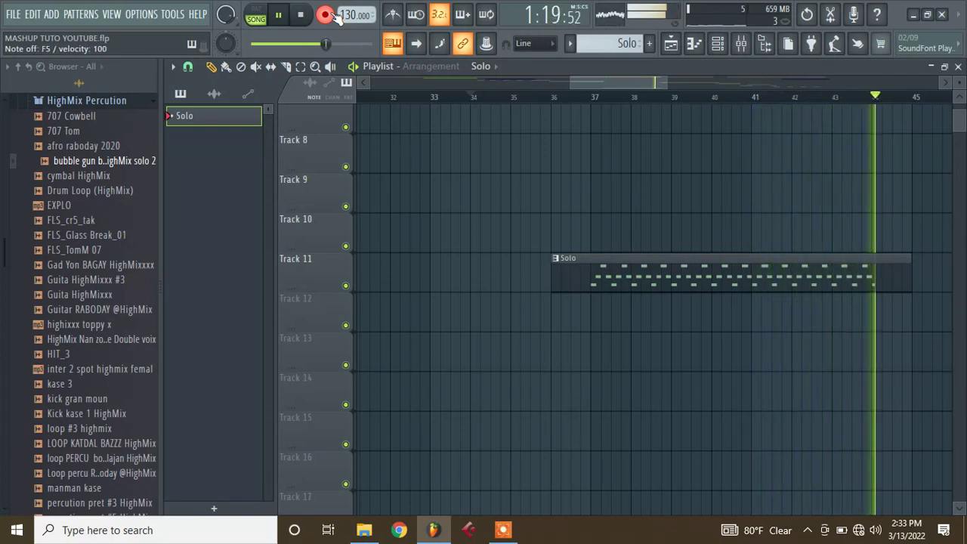
pyautogui.press('v')
pyautogui.press('n')
pyautogui.press('v')
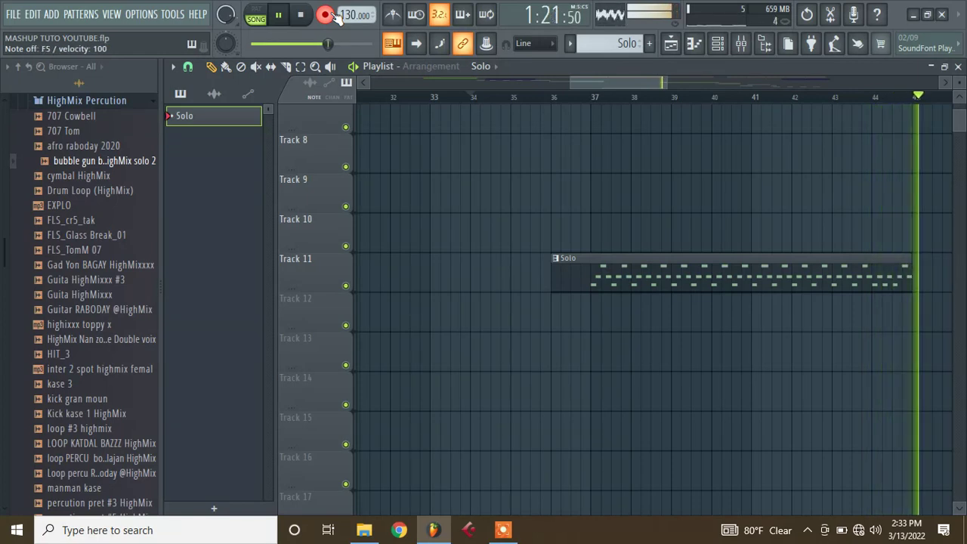
pyautogui.press('space')
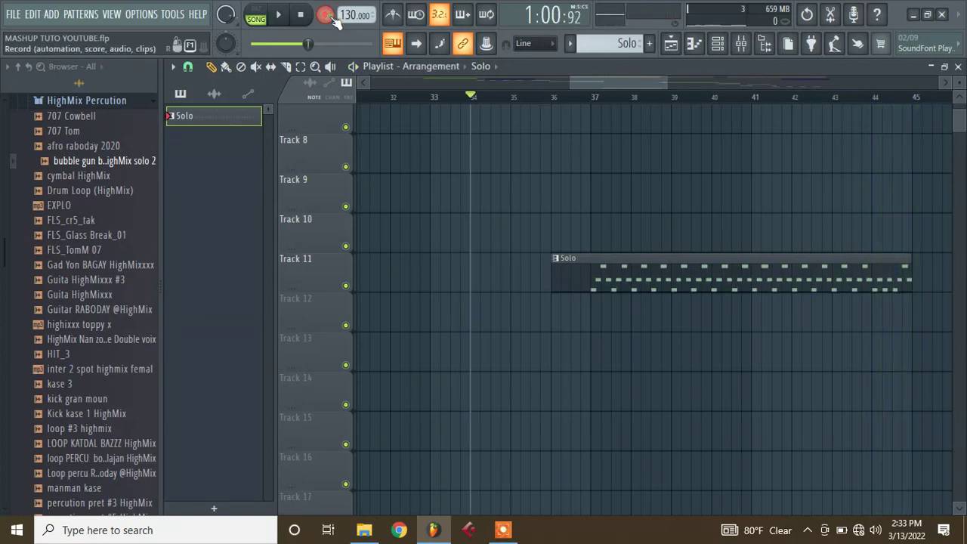
# Open the recorded Solo pattern in the Piano roll and quick-quantize its notes
pyautogui.doubleClick(641, 279)
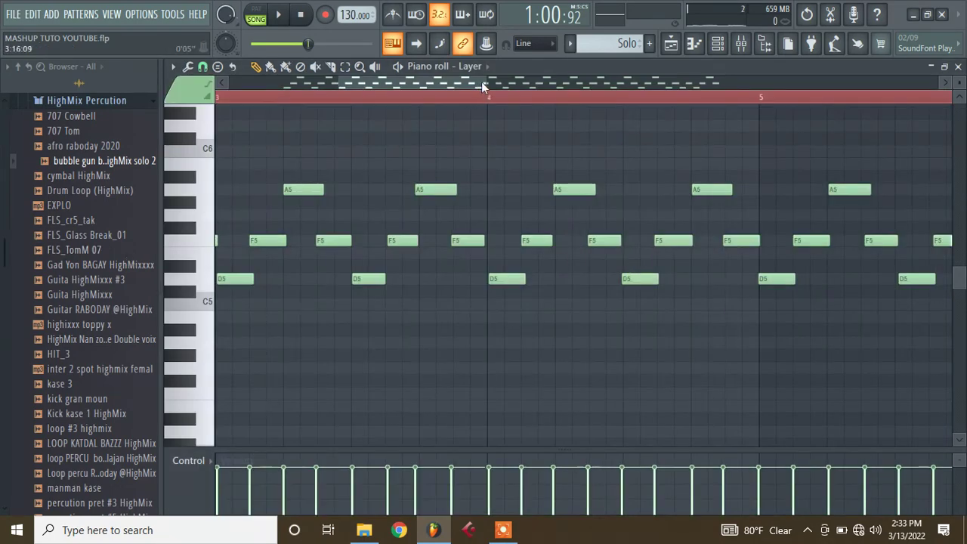
pyautogui.moveTo(481, 82); pyautogui.dragTo(575, 83)
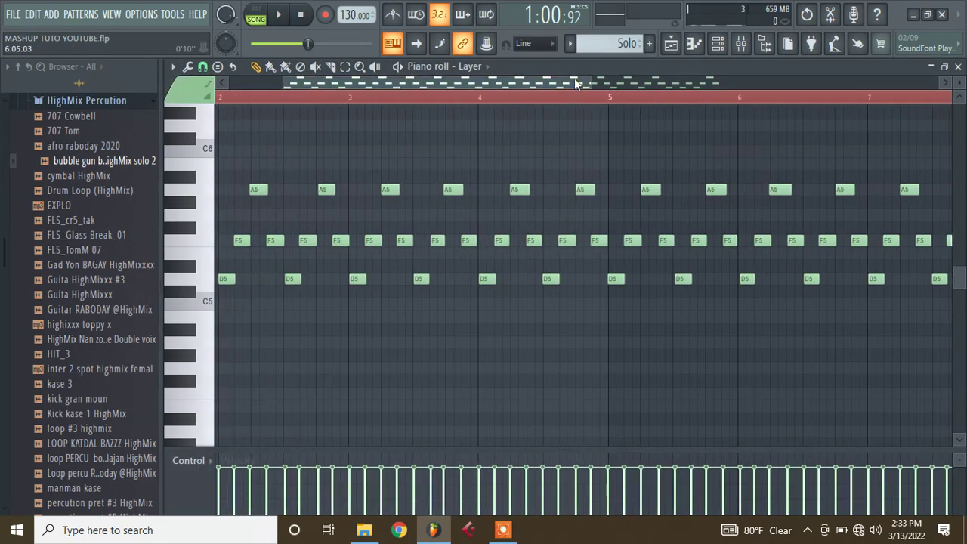
pyautogui.hotkey('ctrl', 'q')
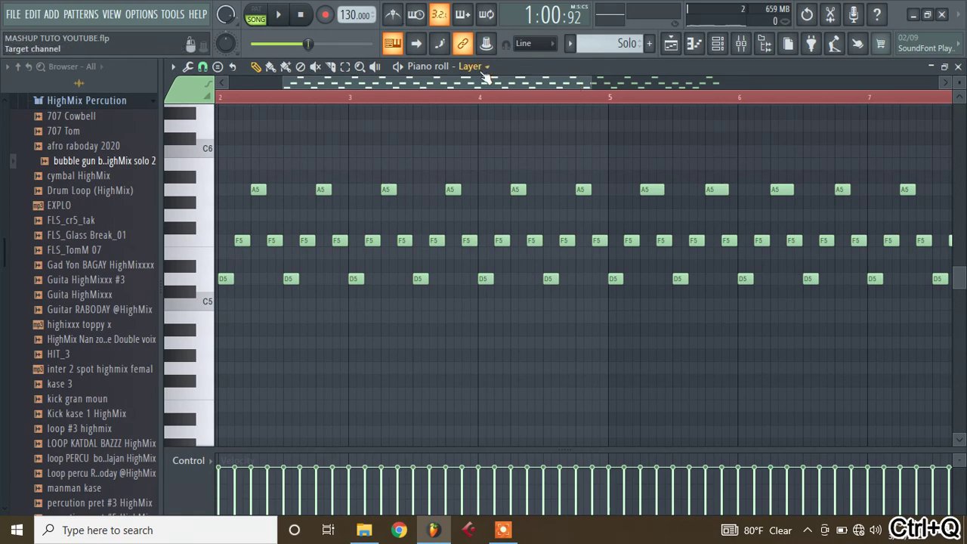
# Play the quantized melody and shorten the three overlong A5 notes in bars 5 and 6 to match the other notes
pyautogui.moveTo(478, 83); pyautogui.dragTo(363, 69)
pyautogui.press('space')
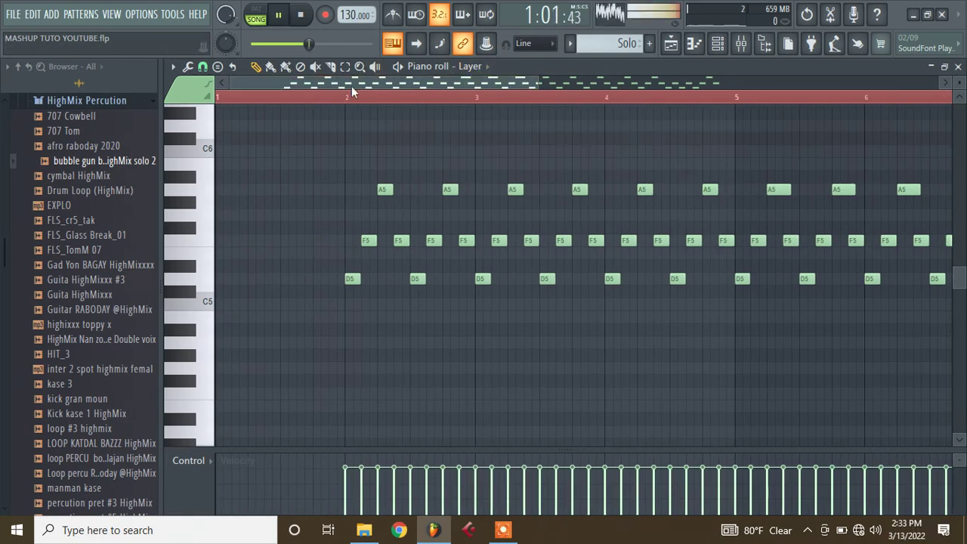
pyautogui.moveTo(538, 80)
pyautogui.mouseDown()
pyautogui.moveTo(795, 77)
pyautogui.moveTo(528, 79)
pyautogui.moveTo(547, 81)
pyautogui.mouseUp()
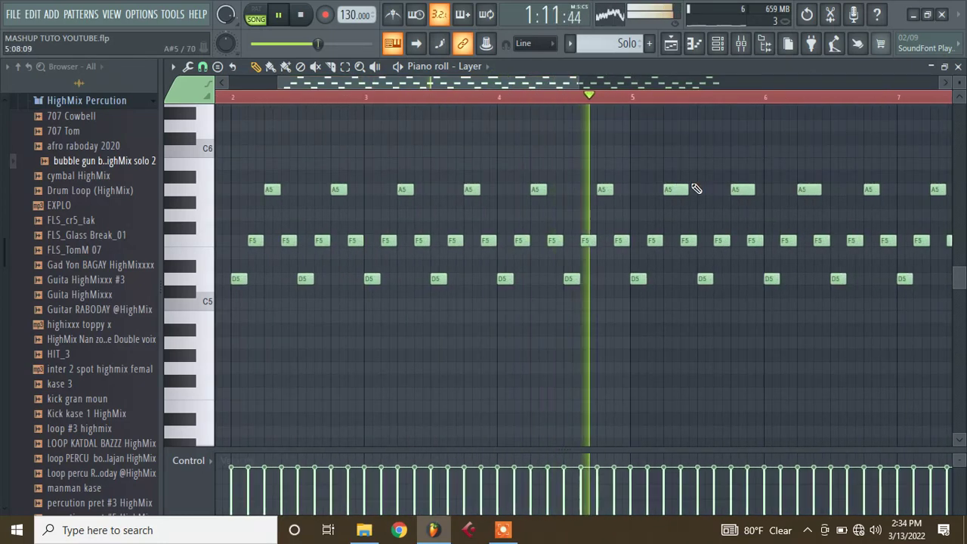
pyautogui.moveTo(685, 189); pyautogui.dragTo(677, 190)
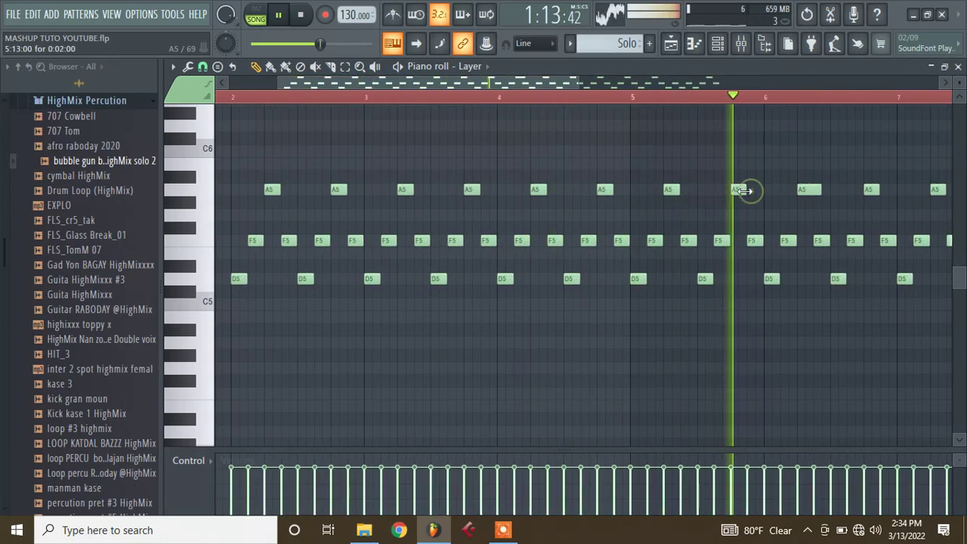
pyautogui.moveTo(751, 190); pyautogui.dragTo(746, 191)
pyautogui.moveTo(822, 189); pyautogui.dragTo(813, 190)
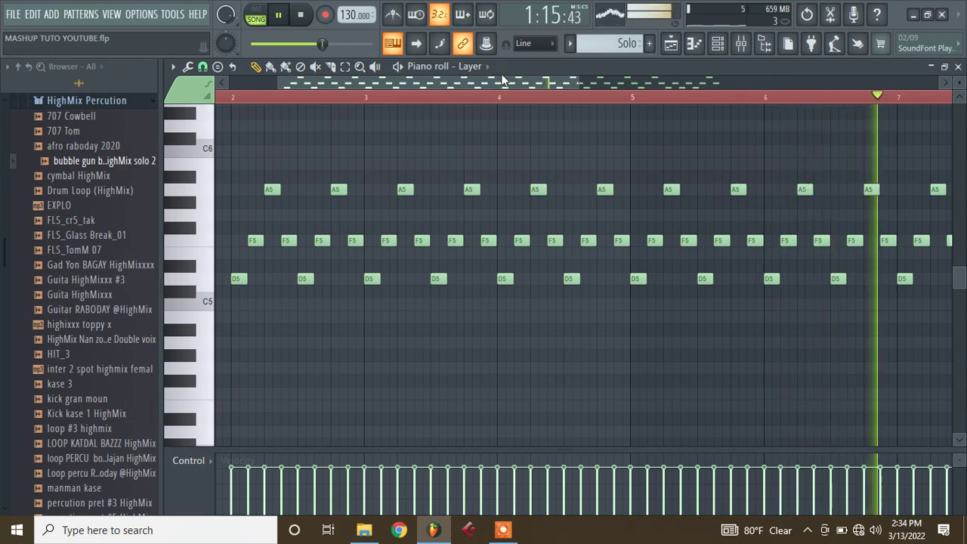
# Transpose all Solo notes from bar 6 to the pattern's end up one octave and check the melody from the start
pyautogui.moveTo(512, 83); pyautogui.dragTo(634, 97)
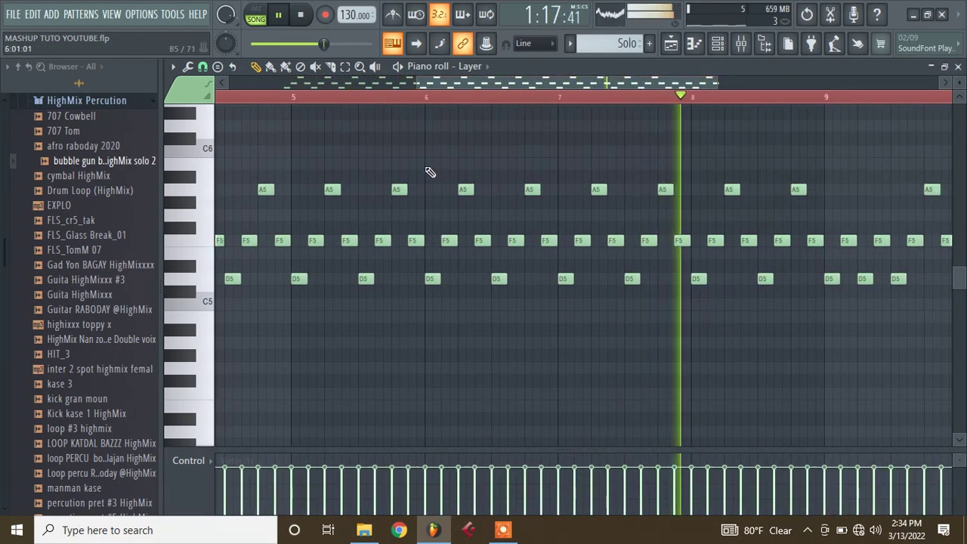
pyautogui.moveTo(431, 148); pyautogui.dragTo(856, 234)
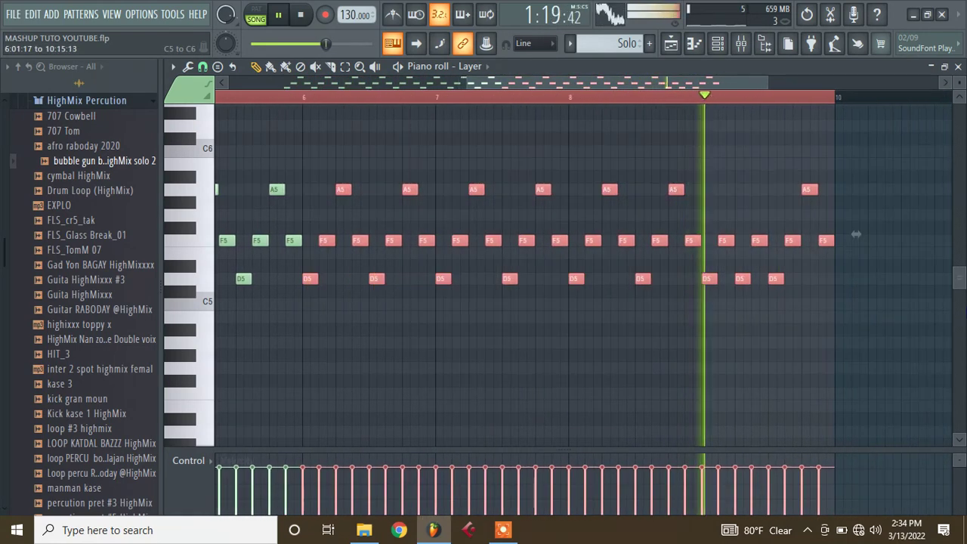
pyautogui.press('space')
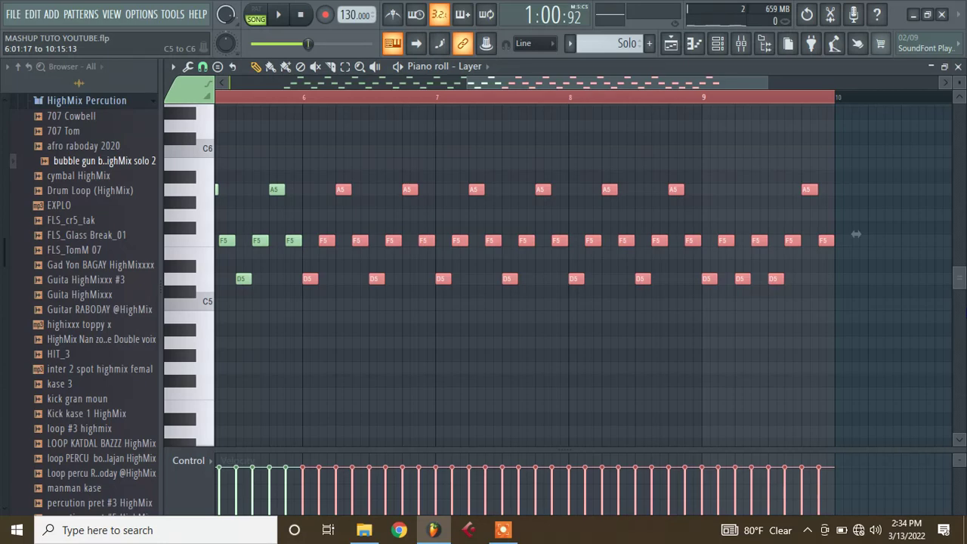
pyautogui.hotkey('ctrl', 'Up')
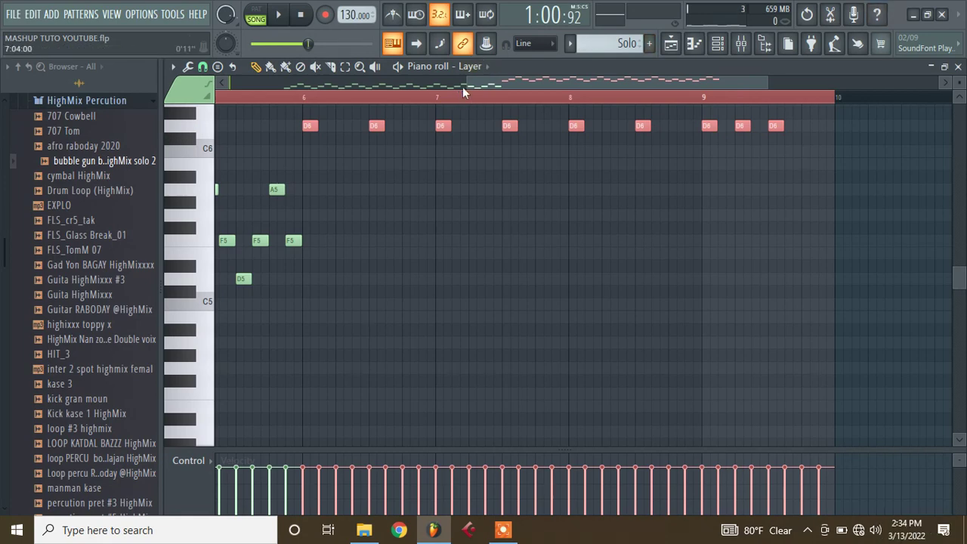
pyautogui.moveTo(467, 84); pyautogui.dragTo(179, 84)
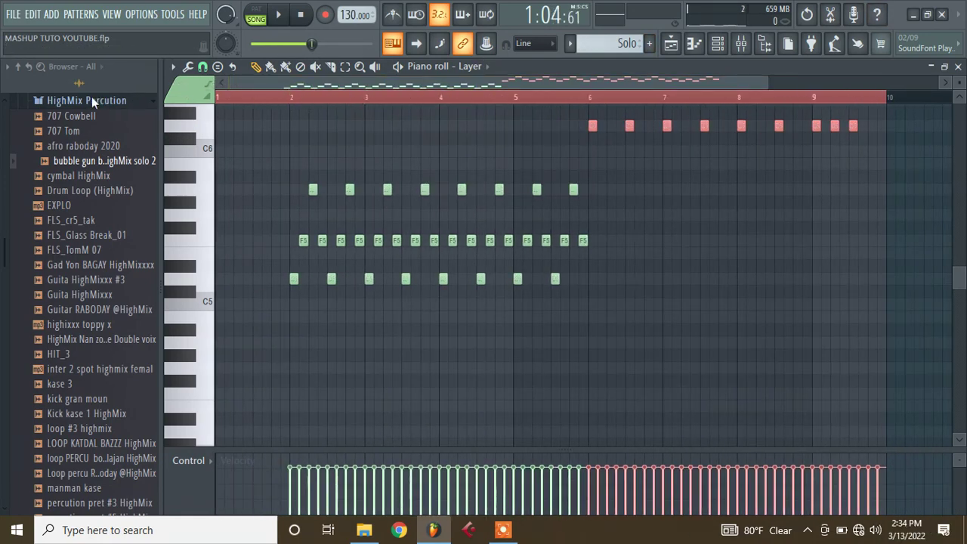
pyautogui.press('space')
# Create a new pattern named Git
pyautogui.click(649, 43)
pyautogui.write('Git')
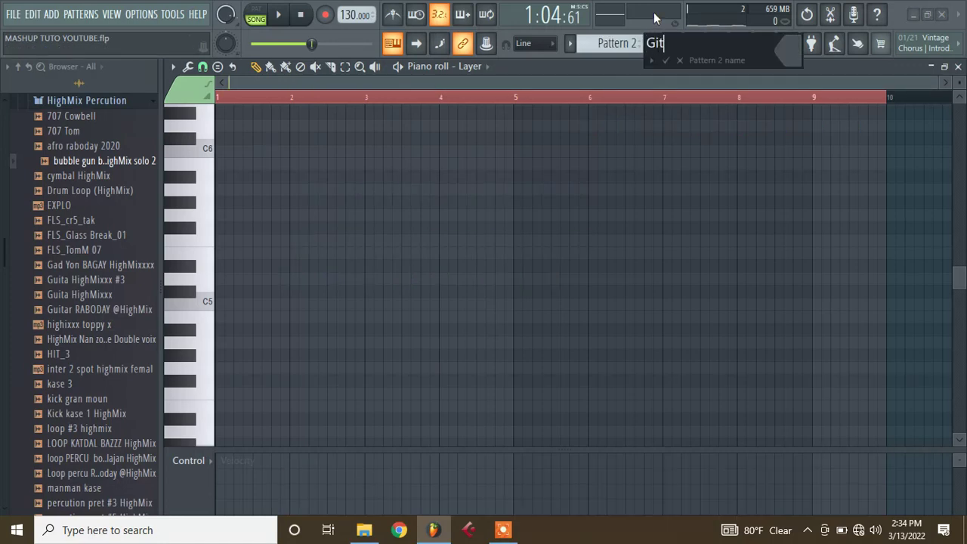
pyautogui.press('Return')
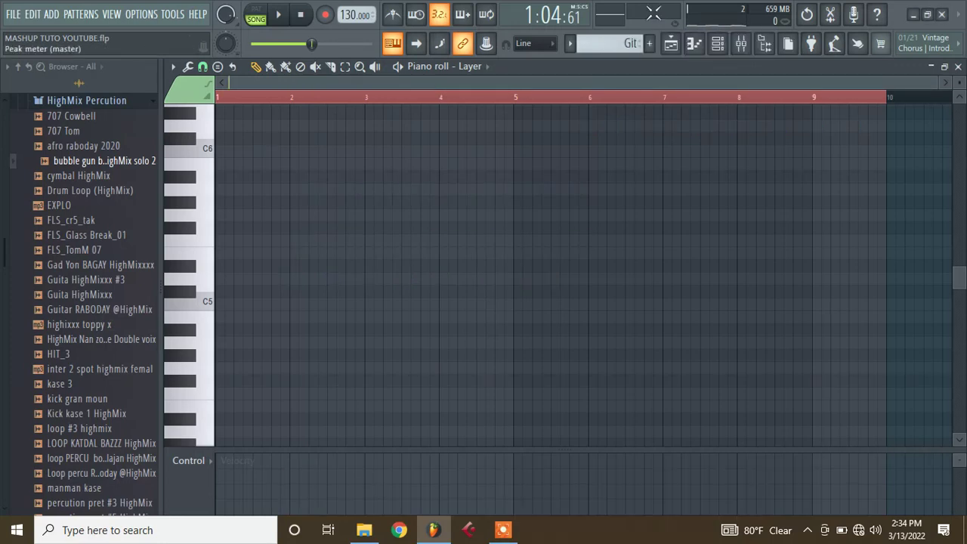
# Place the Git pattern on Track 12 of the Playlist, spanning bars 37 to 45 beneath the Solo clip
pyautogui.click(716, 47)
pyautogui.click(673, 47)
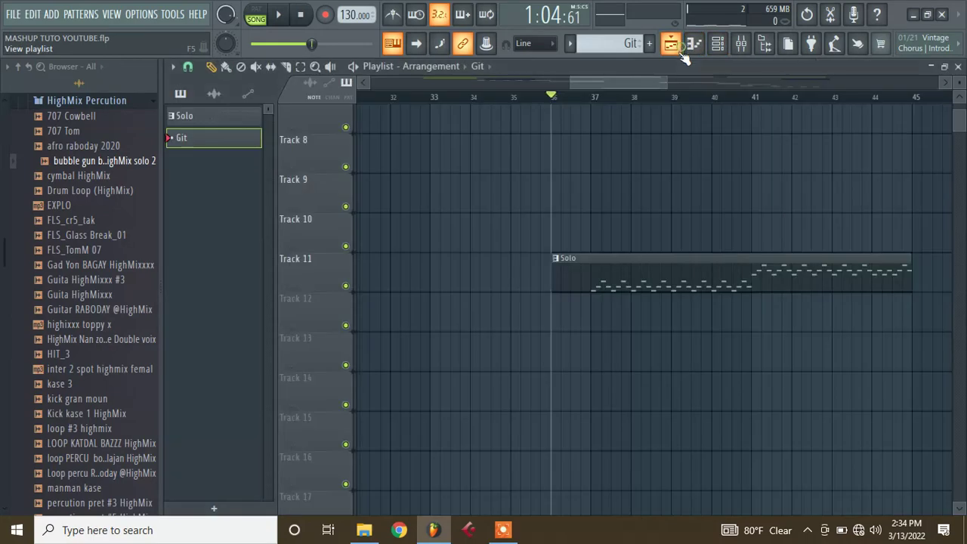
pyautogui.click(593, 317)
pyautogui.moveTo(629, 317); pyautogui.dragTo(909, 273)
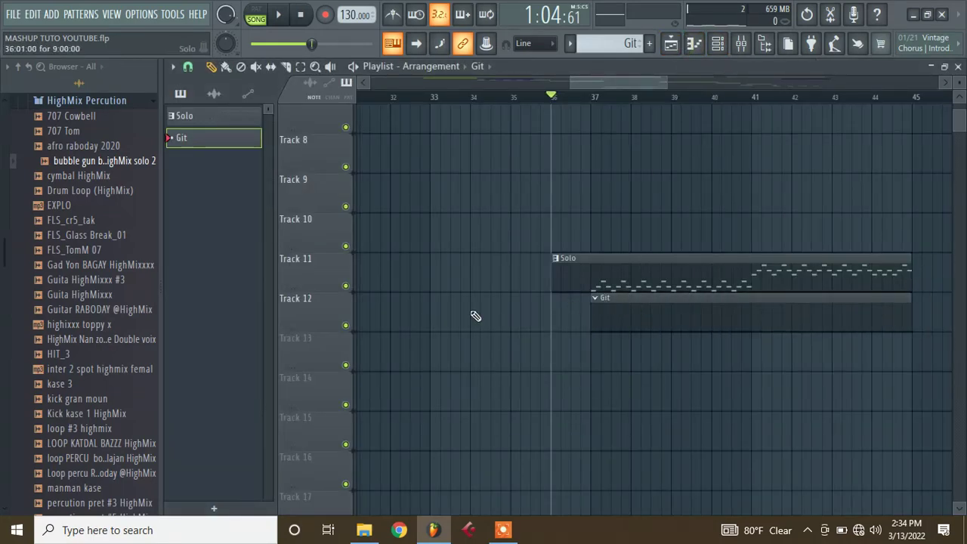
pyautogui.click(112, 295)
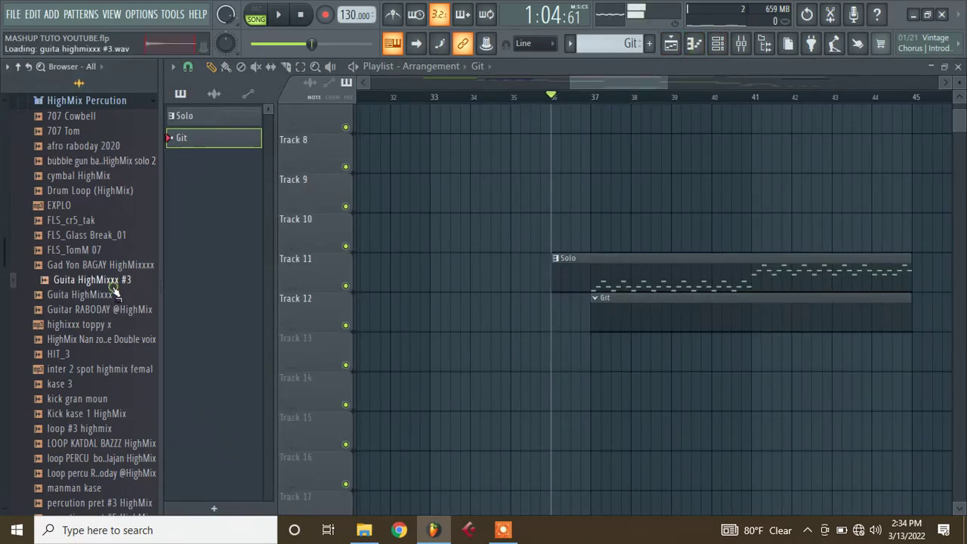
pyautogui.click(119, 310)
pyautogui.moveTo(121, 316); pyautogui.dragTo(353, 376)
pyautogui.click(352, 380)
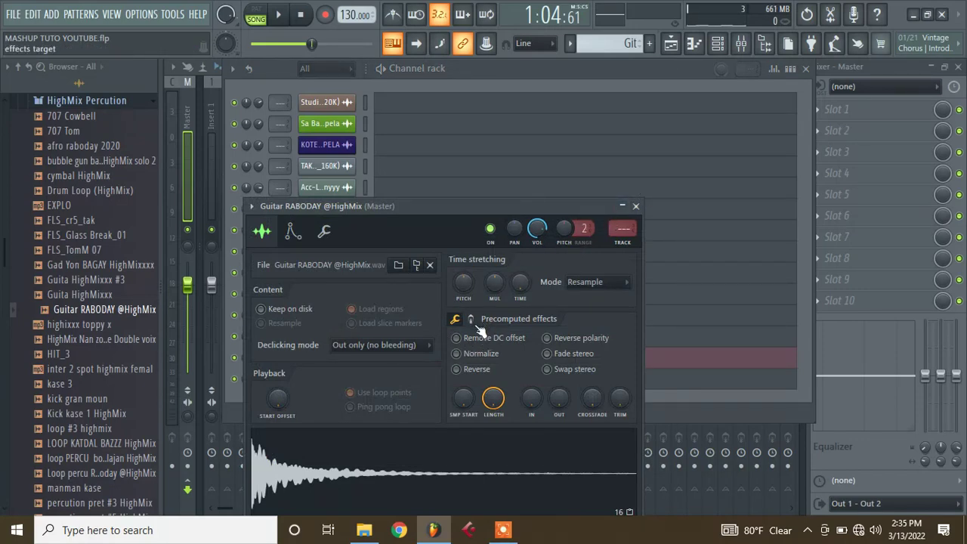
pyautogui.click(458, 353)
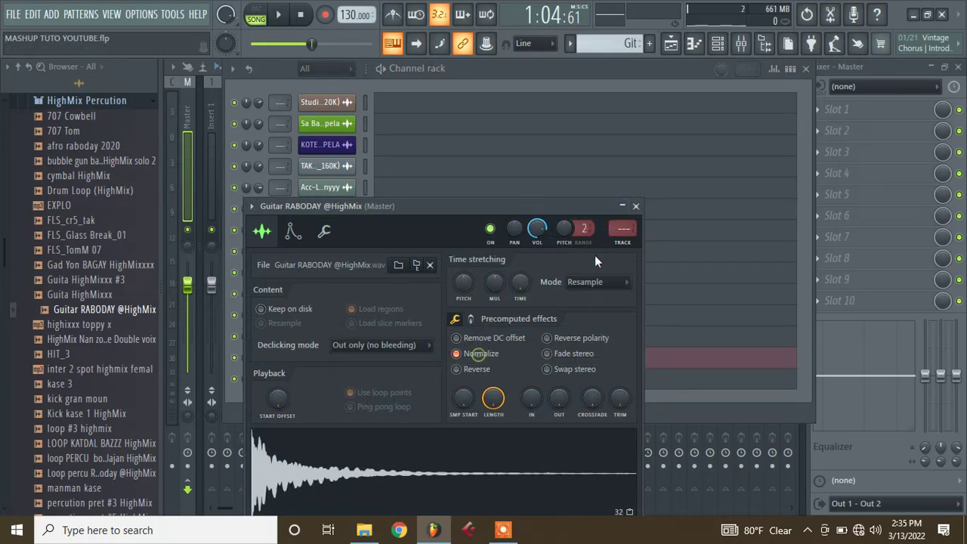
pyautogui.click(635, 206)
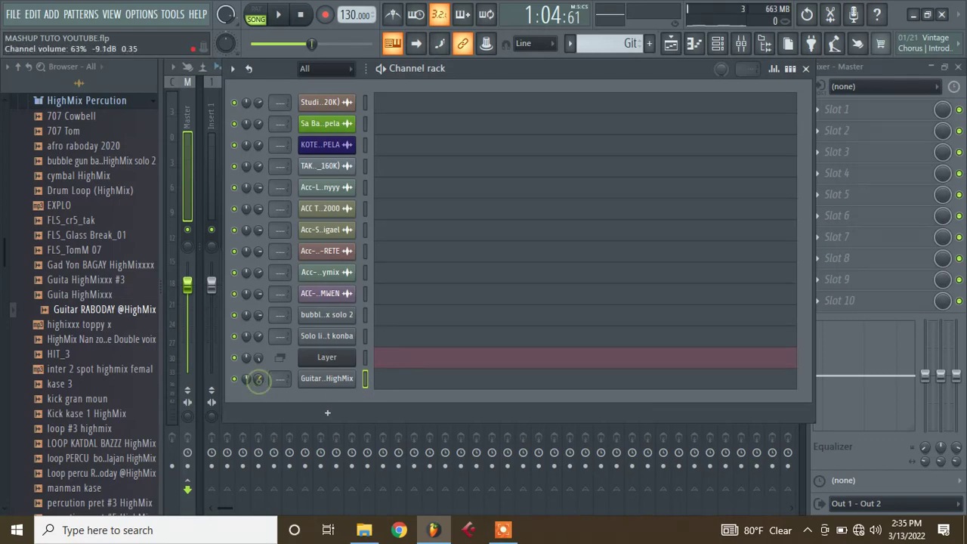
# Show the Solo and Git clips in the Playlist and listen to the song from bar 36
pyautogui.click(672, 44)
pyautogui.moveTo(645, 82); pyautogui.dragTo(674, 79)
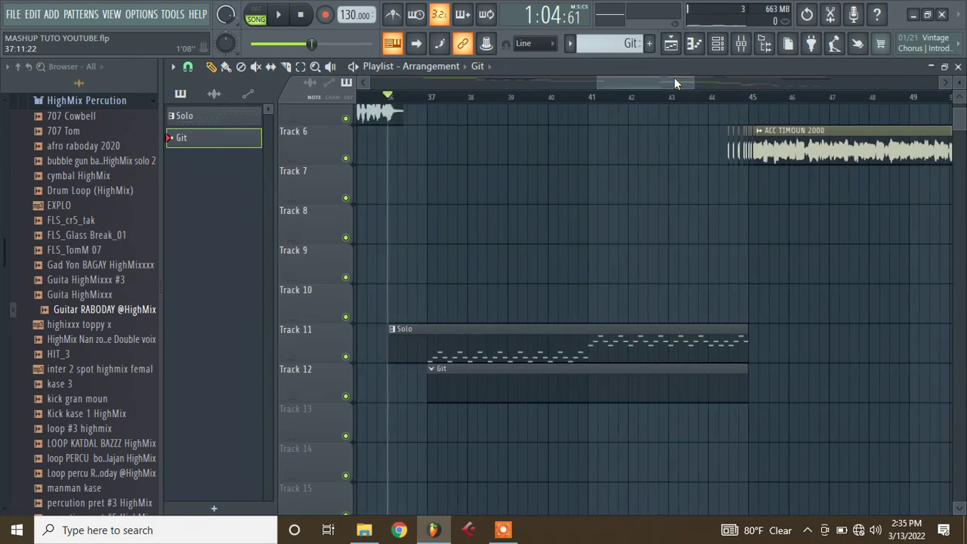
pyautogui.press('space')
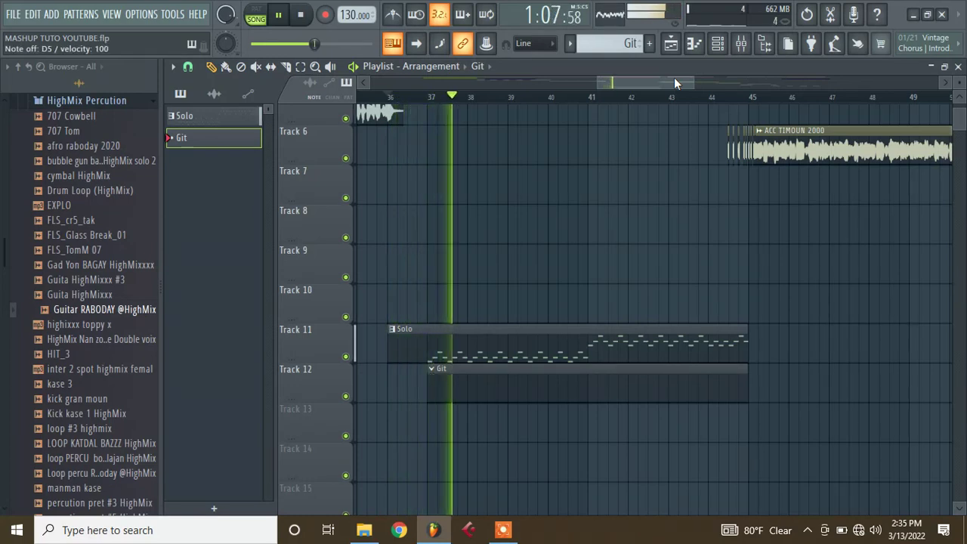
pyautogui.press('space')
pyautogui.click(717, 43)
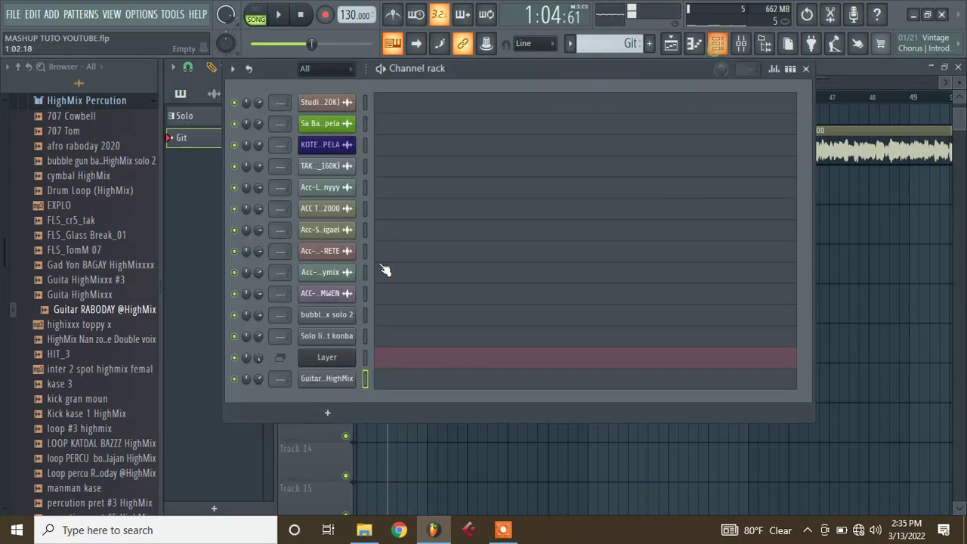
pyautogui.click(348, 378)
pyautogui.click(294, 234)
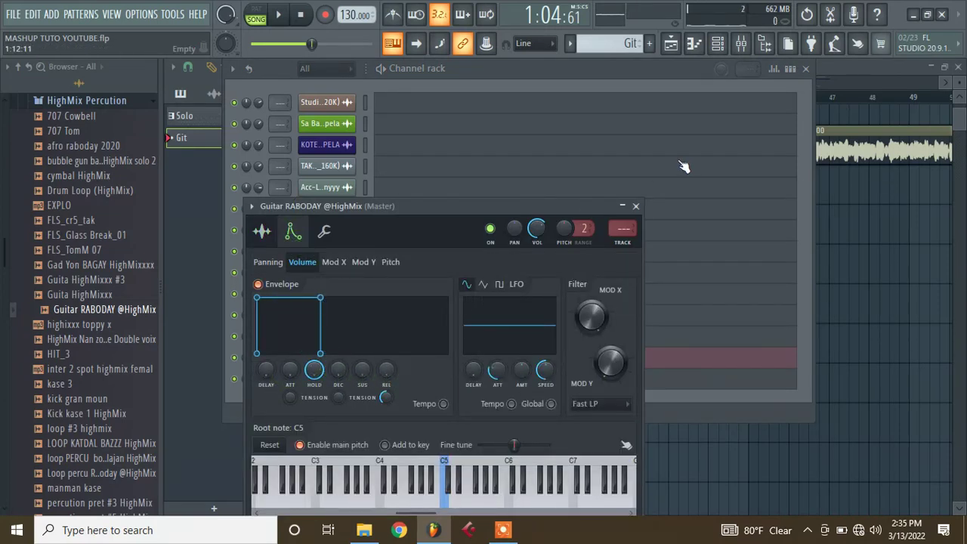
pyautogui.click(636, 207)
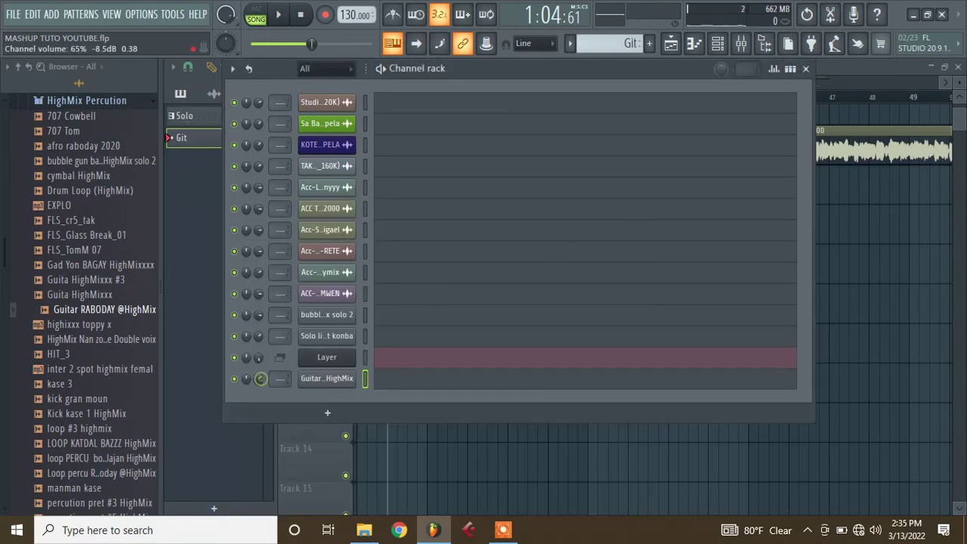
# Play the song from bar 36 in the Playlist and rehearse the guitar part over the Solo clip
pyautogui.press('F6')
pyautogui.press('space')
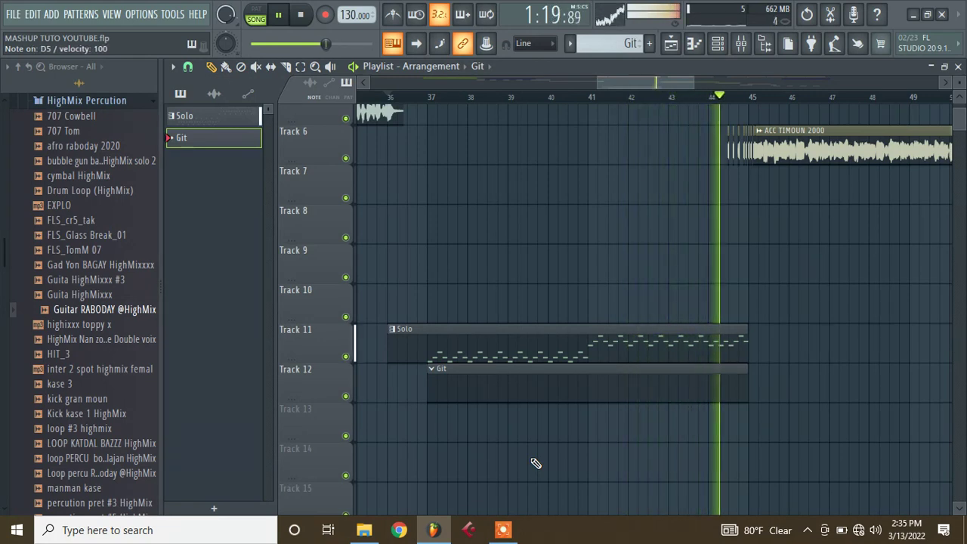
pyautogui.press('space')
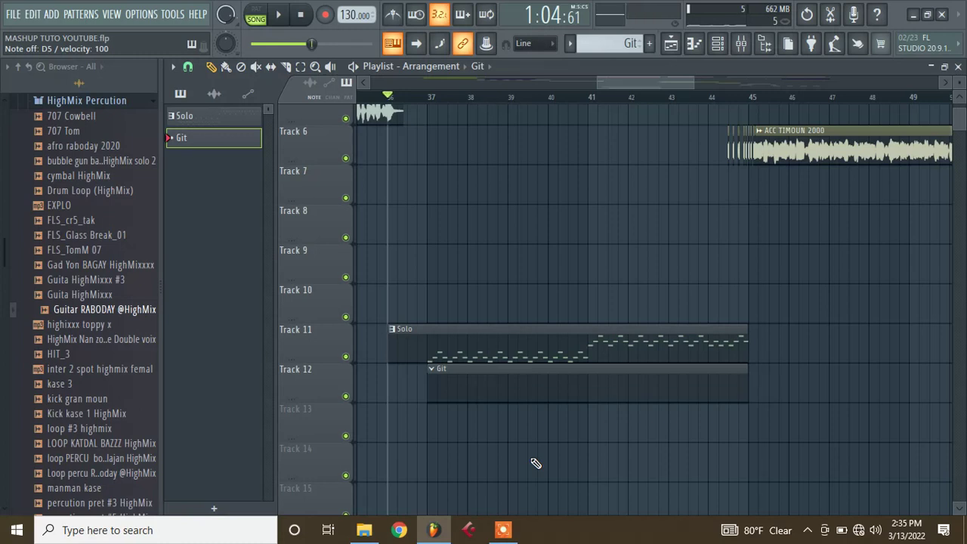
# Record a live guitar riff of D5, F5 and A5 notes into the Git pattern, repeating it every bar from bar 37 to 45
pyautogui.press('space')
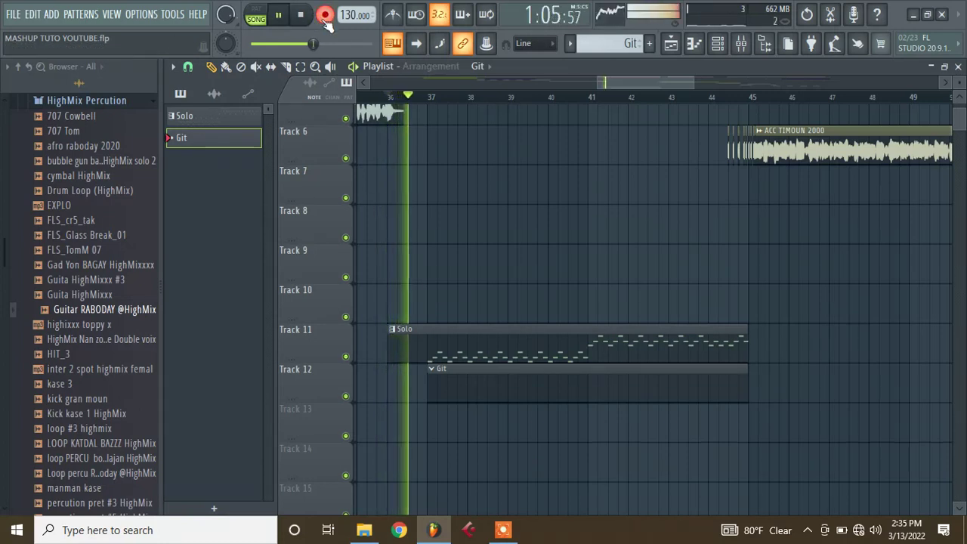
pyautogui.press('x')
pyautogui.press('v')
pyautogui.press('x')
pyautogui.press('v')
pyautogui.press('n')
pyautogui.press('n')
pyautogui.press('n')
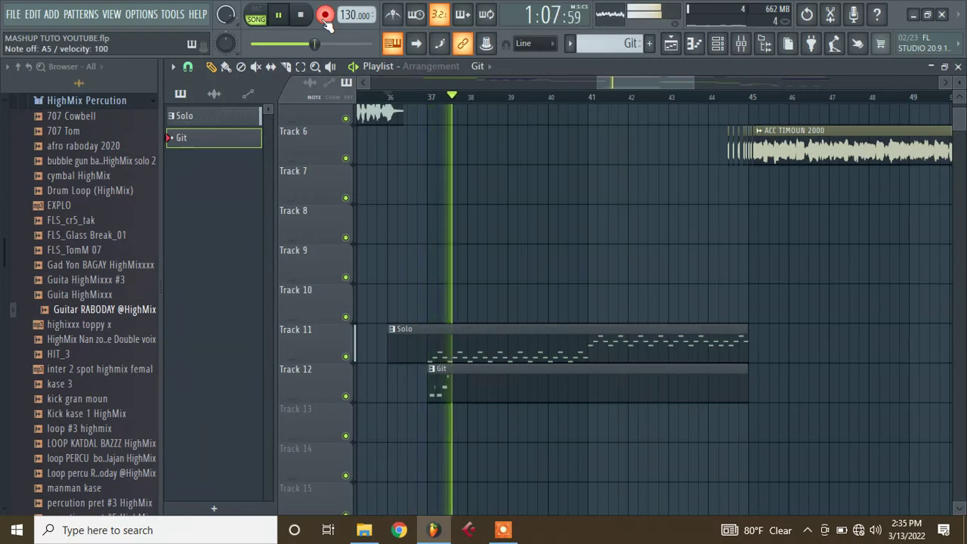
pyautogui.press('x')
pyautogui.press('v')
pyautogui.press('x')
pyautogui.press('v')
pyautogui.press('n')
pyautogui.press('n')
pyautogui.press('n')
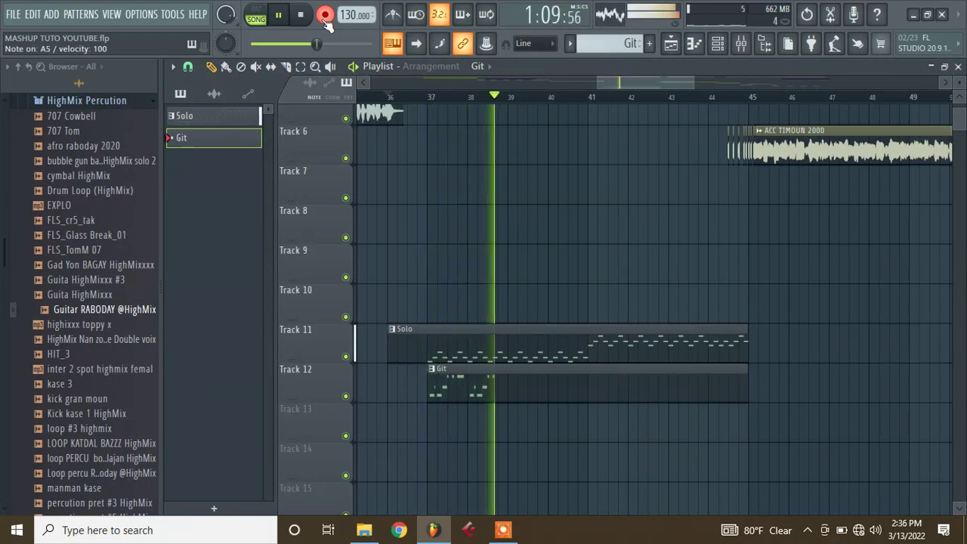
pyautogui.press('x')
pyautogui.press('v')
pyautogui.press('x')
pyautogui.press('v')
pyautogui.press('n')
pyautogui.press('n')
pyautogui.press('n')
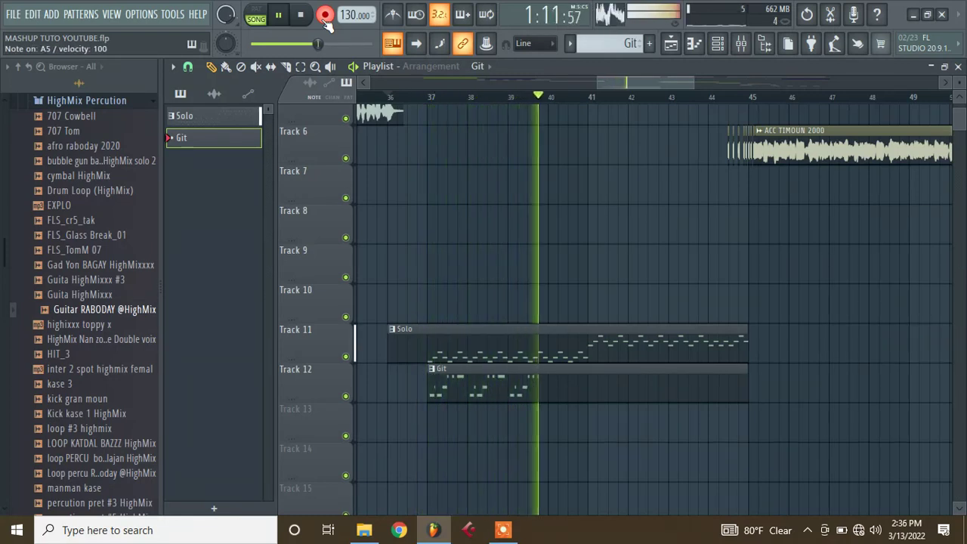
pyautogui.press('x')
pyautogui.press('v')
pyautogui.press('x')
pyautogui.press('v')
pyautogui.press('n')
pyautogui.press('n')
pyautogui.press('x')
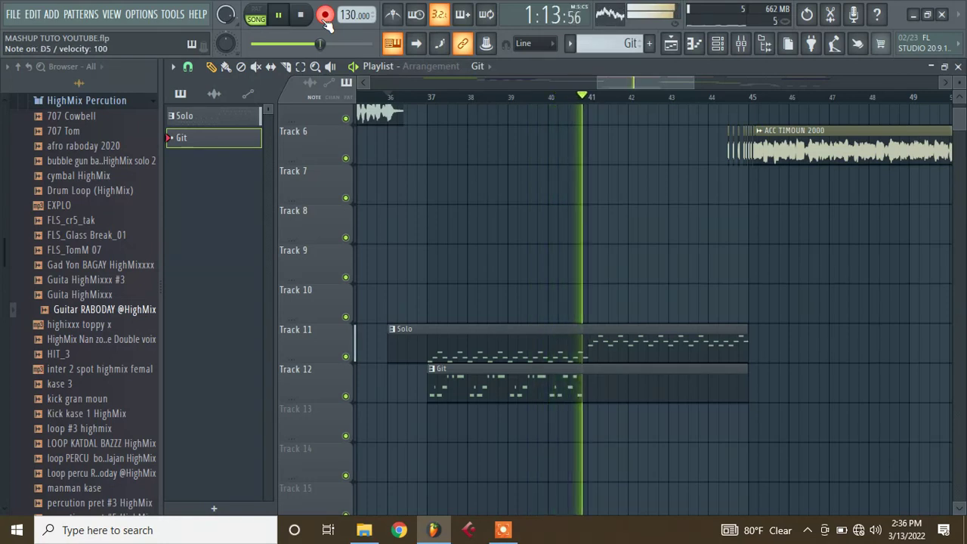
pyautogui.press('x')
pyautogui.press('v')
pyautogui.press('x')
pyautogui.press('v')
pyautogui.press('n')
pyautogui.press('n')
pyautogui.press('n')
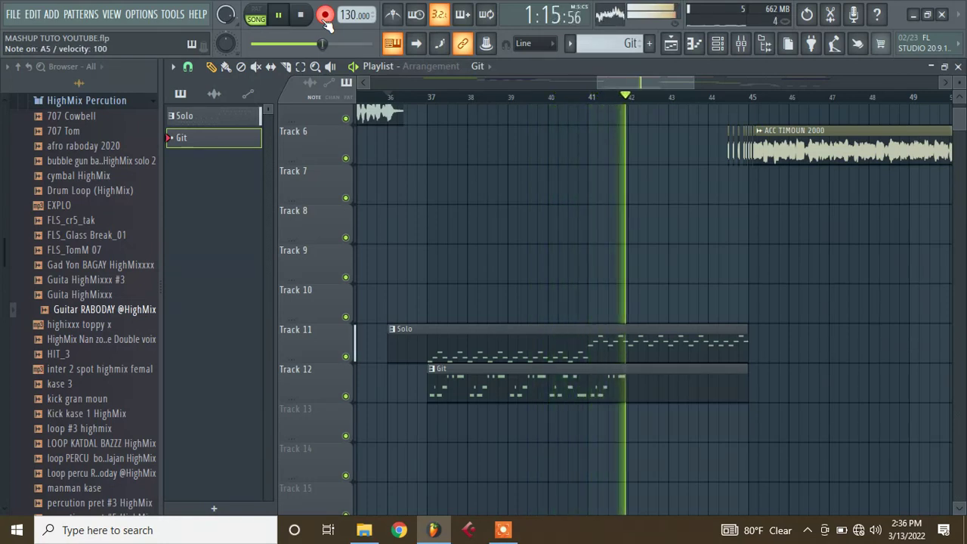
pyautogui.press('x')
pyautogui.press('v')
pyautogui.press('x')
pyautogui.press('v')
pyautogui.press('n')
pyautogui.press('n')
pyautogui.press('n')
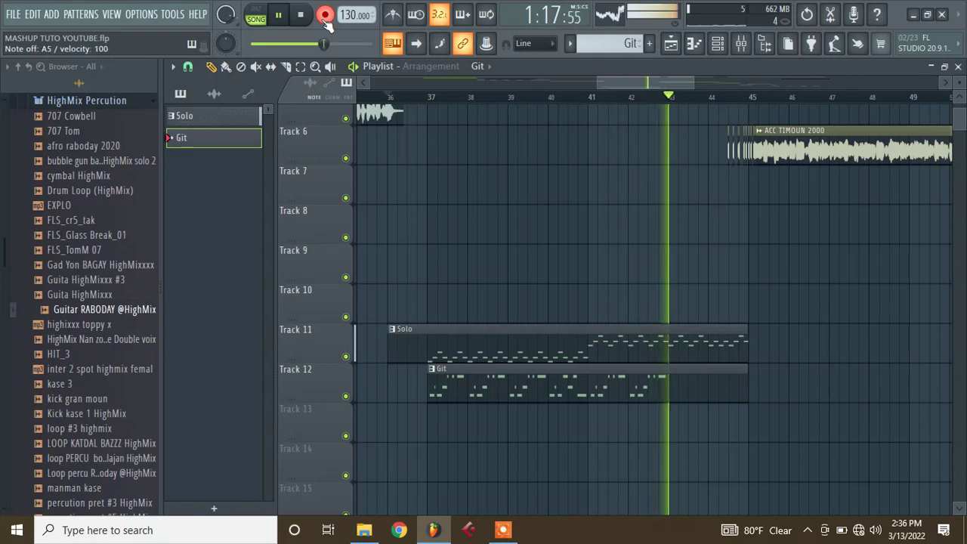
pyautogui.press('x')
pyautogui.press('v')
pyautogui.press('x')
pyautogui.press('v')
pyautogui.press('n')
pyautogui.press('n')
pyautogui.press('n')
pyautogui.press('n')
pyautogui.press('x')
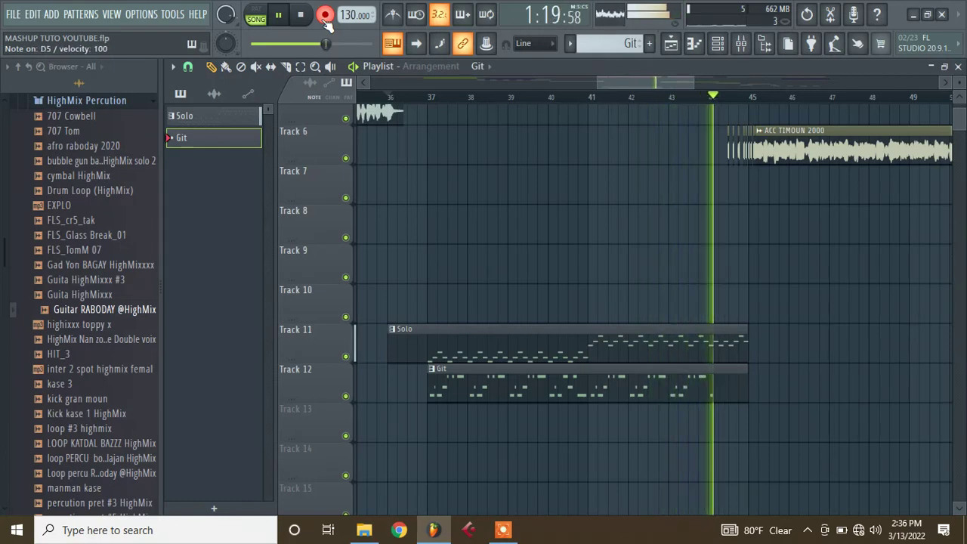
pyautogui.press('v')
pyautogui.press('x')
pyautogui.press('v')
pyautogui.press('n')
pyautogui.press('n')
pyautogui.press('space')
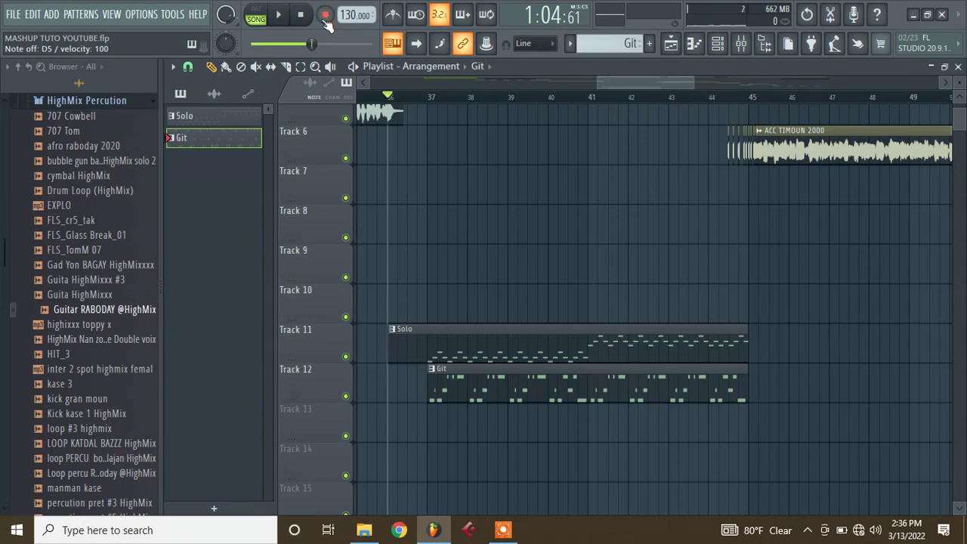
# Quantize the recorded Git notes in the Piano roll and play the song to check their timing
pyautogui.doubleClick(451, 390)
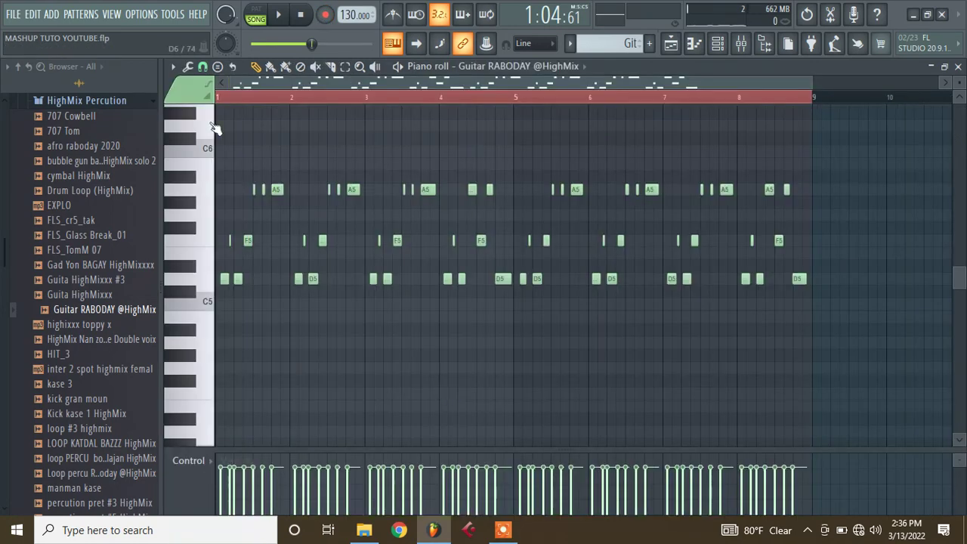
pyautogui.hotkey('ctrl', 'q')
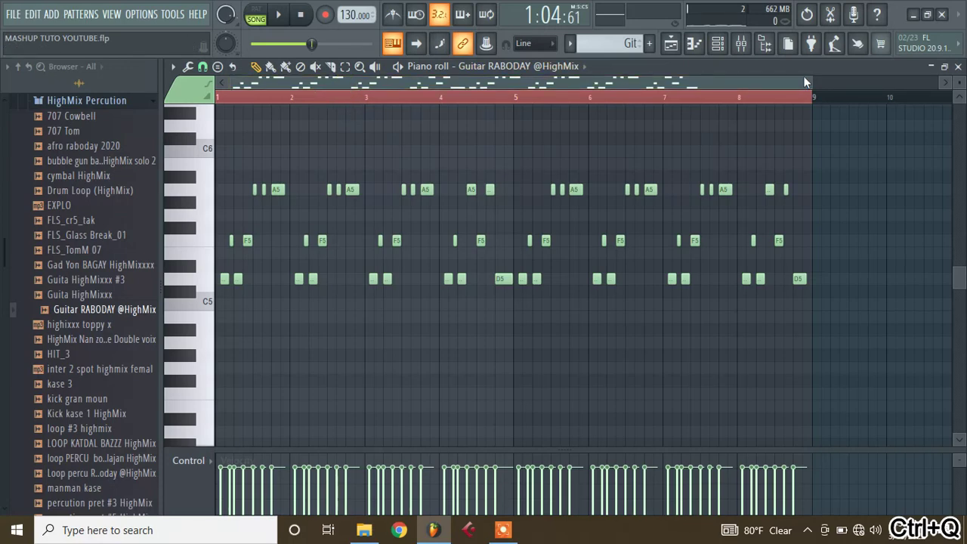
pyautogui.moveTo(809, 83); pyautogui.dragTo(460, 30)
pyautogui.press('space')
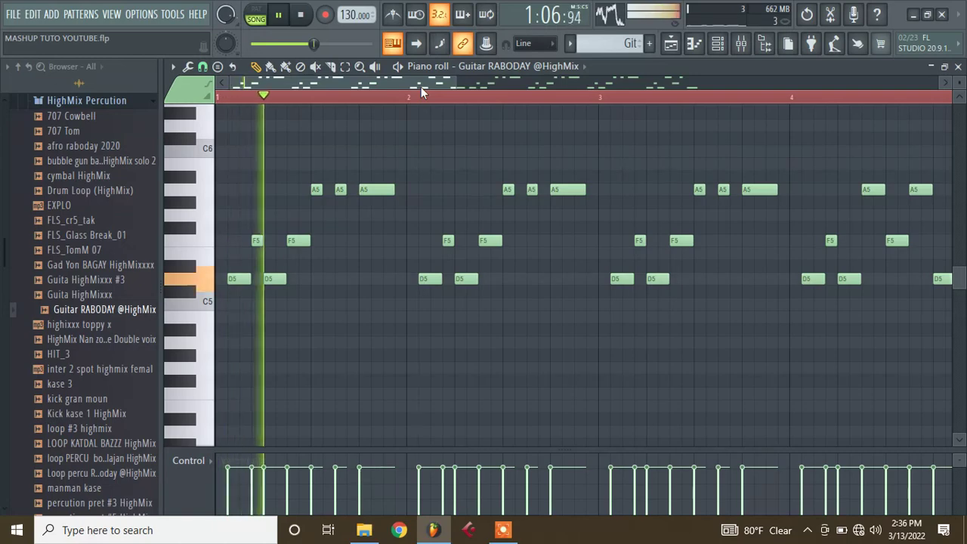
# Try shorter opening D5 notes in bars 1 to 3, and lengthen the last A5 note in bar 8 to 0:02:00
pyautogui.rightClick(617, 278)
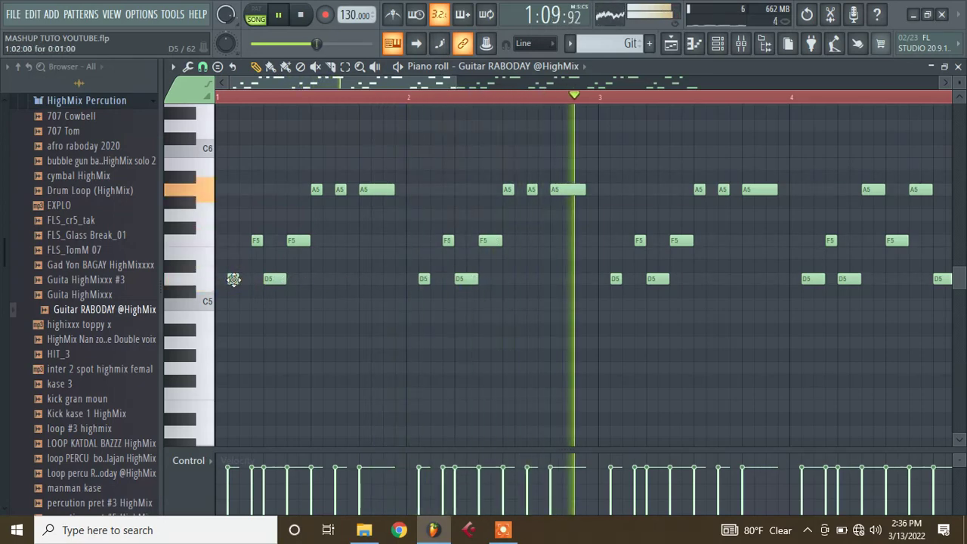
pyautogui.moveTo(233, 280)
pyautogui.mouseDown()
pyautogui.moveTo(242, 281)
pyautogui.moveTo(230, 281)
pyautogui.mouseUp()
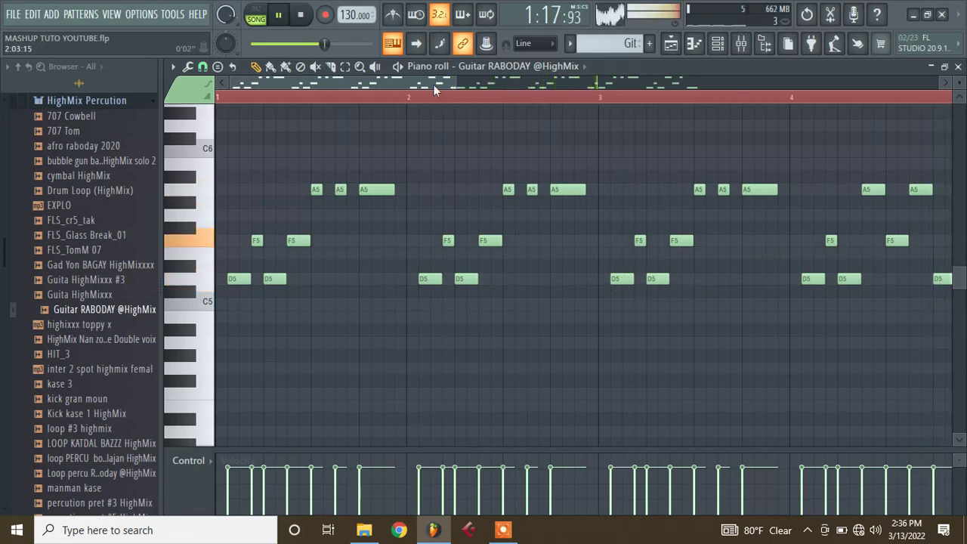
pyautogui.moveTo(433, 83); pyautogui.dragTo(682, 88)
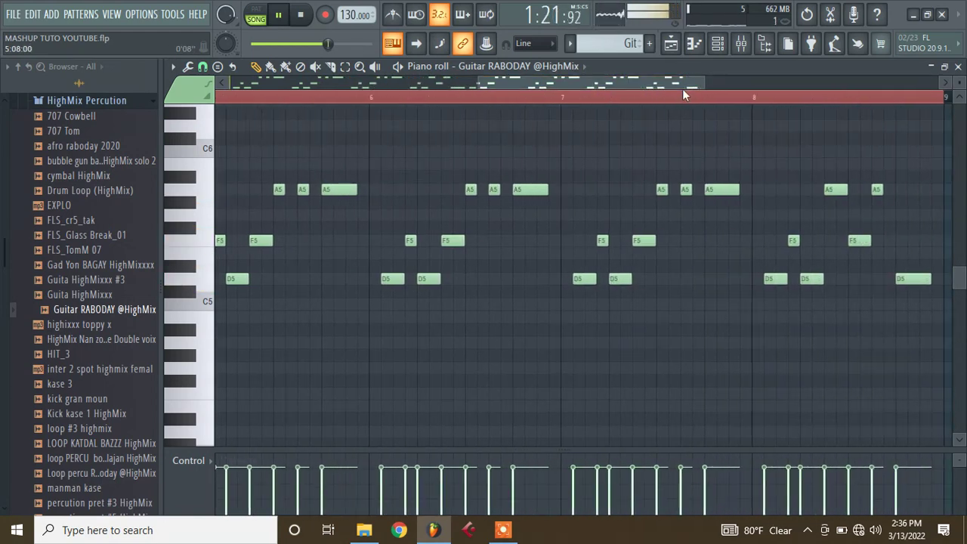
pyautogui.press('space')
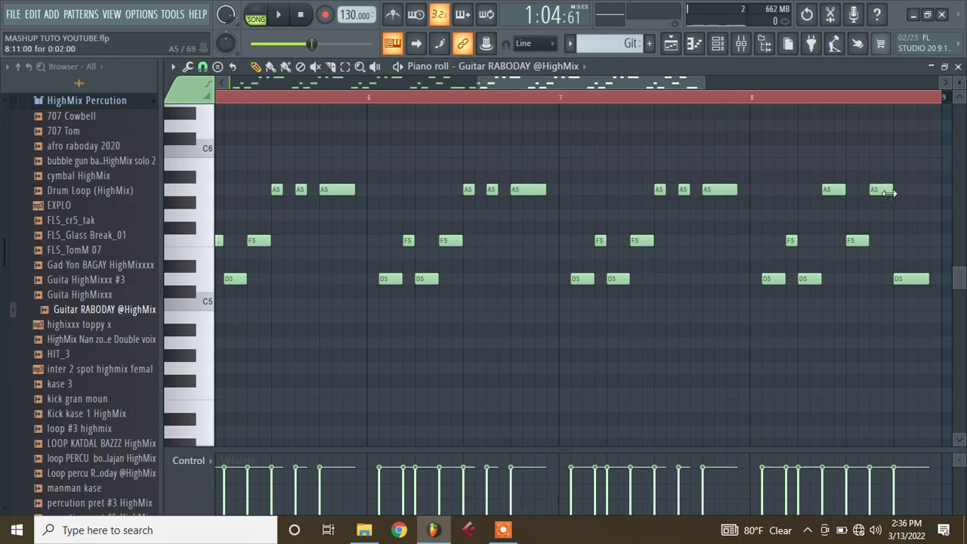
pyautogui.click(717, 43)
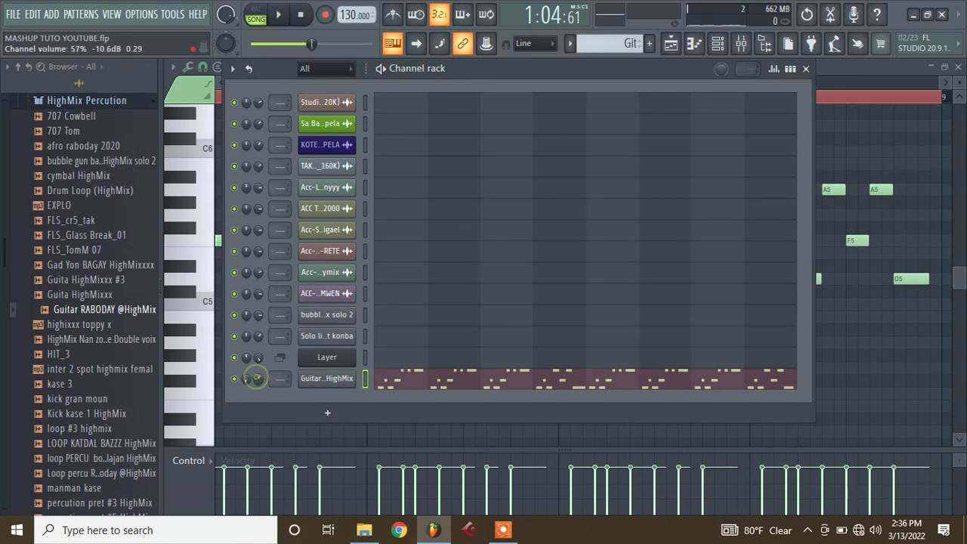
pyautogui.click(387, 379)
pyautogui.press('space')
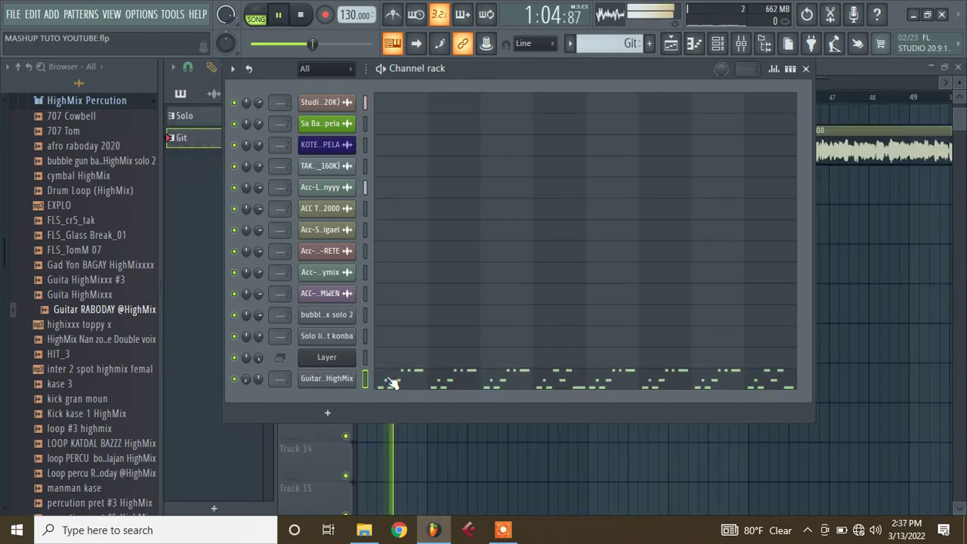
pyautogui.moveTo(257, 379); pyautogui.dragTo(258, 399)
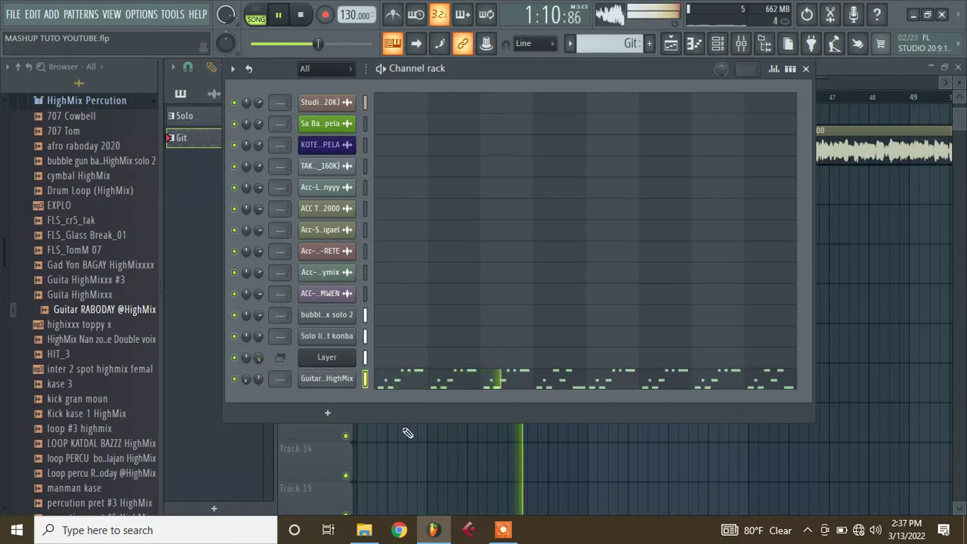
# Save the project and trim the start of the Solo clip to bar 37 so it aligns with the Git clip
pyautogui.rightClick(437, 456)
pyautogui.hotkey('ctrl', 's')
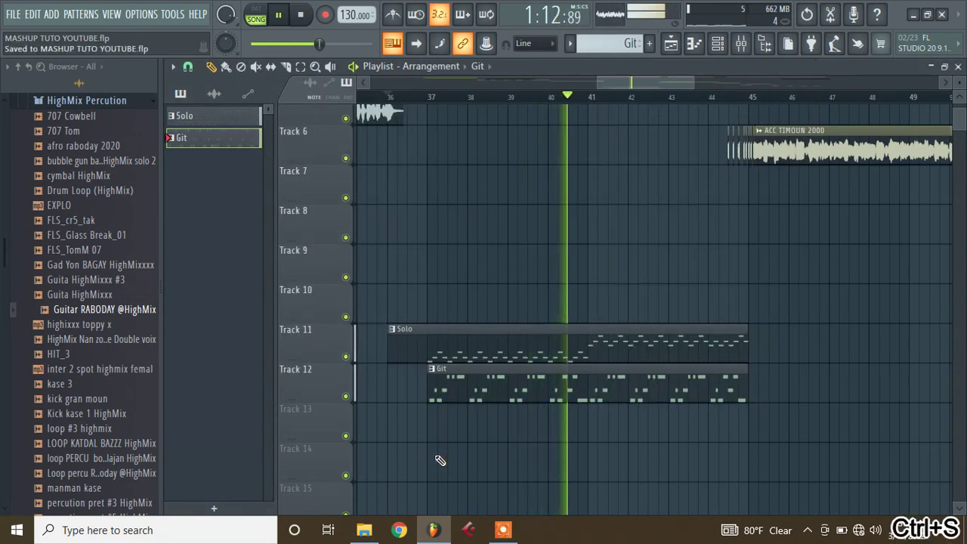
pyautogui.moveTo(388, 350); pyautogui.dragTo(429, 351)
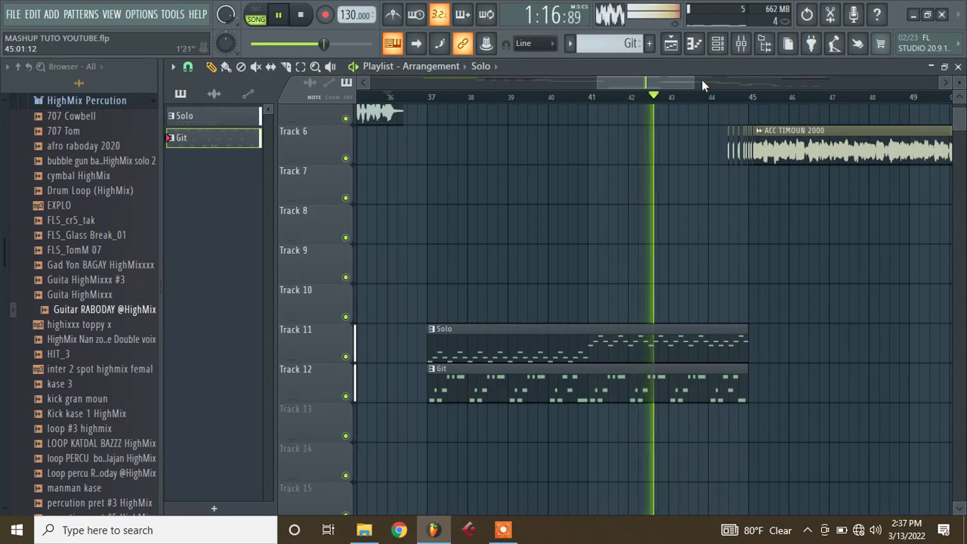
pyautogui.moveTo(694, 81); pyautogui.dragTo(763, 84)
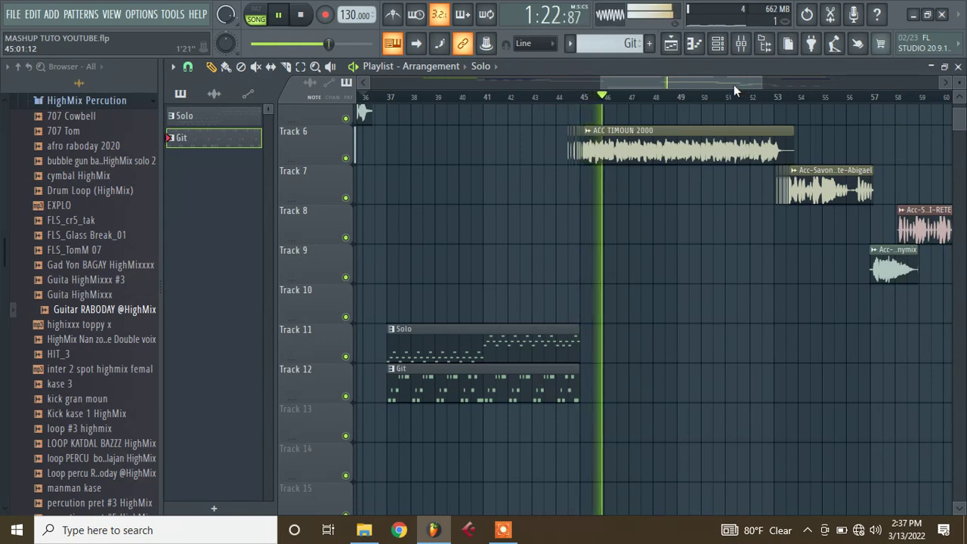
pyautogui.press('space')
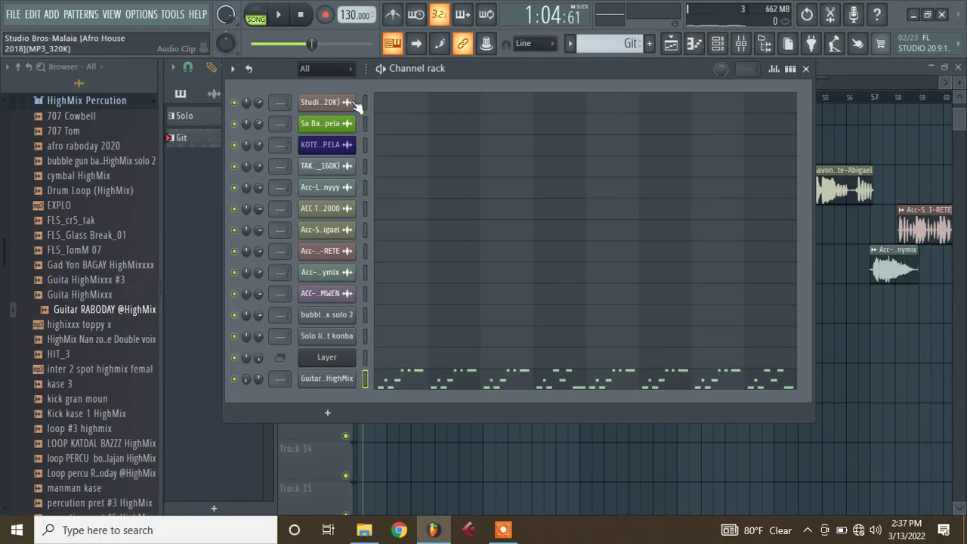
# Select the ten audio clip channels in the Channel rack and look over the mixer's insert tracks
pyautogui.moveTo(365, 102); pyautogui.dragTo(367, 280)
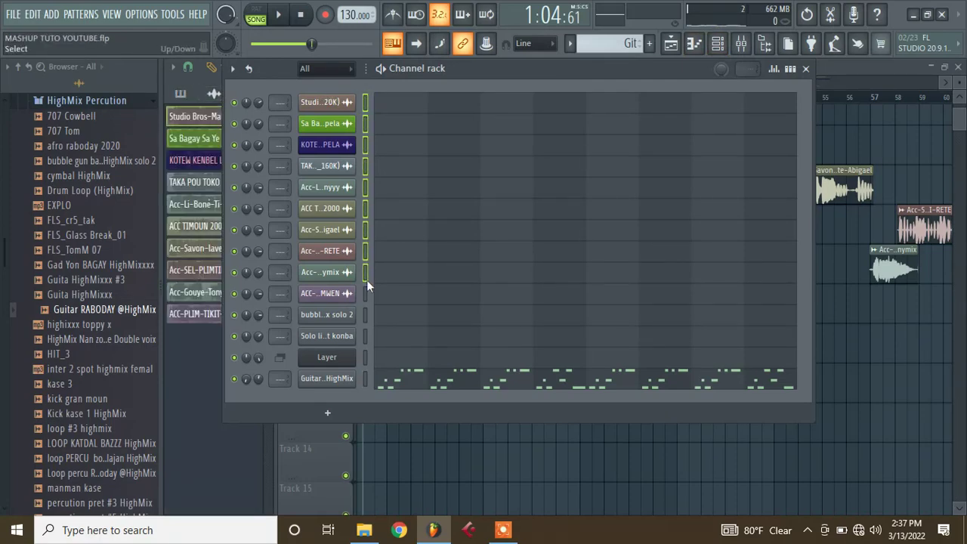
pyautogui.click(742, 43)
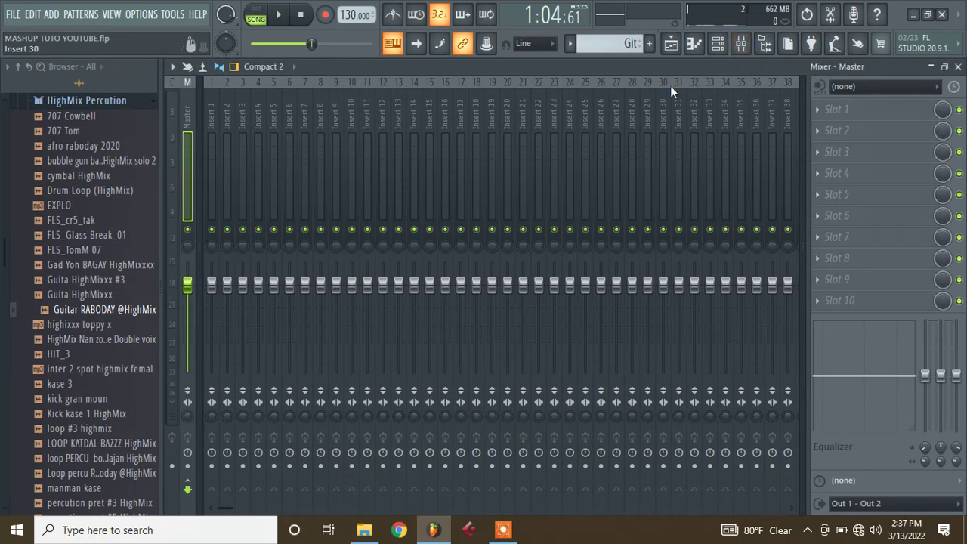
pyautogui.click(719, 42)
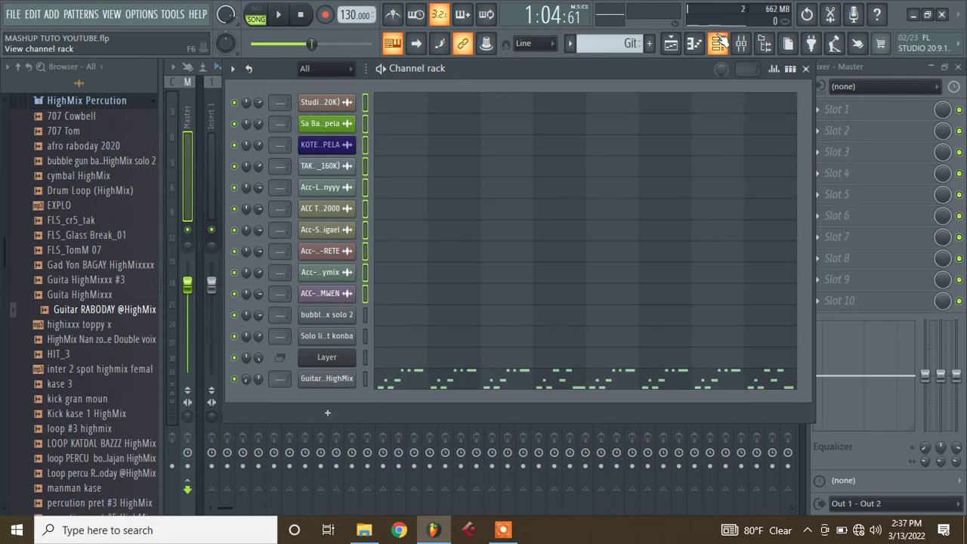
# Reset the channel volume of each of the ten audio clip channels to its default
pyautogui.rightClick(257, 103)
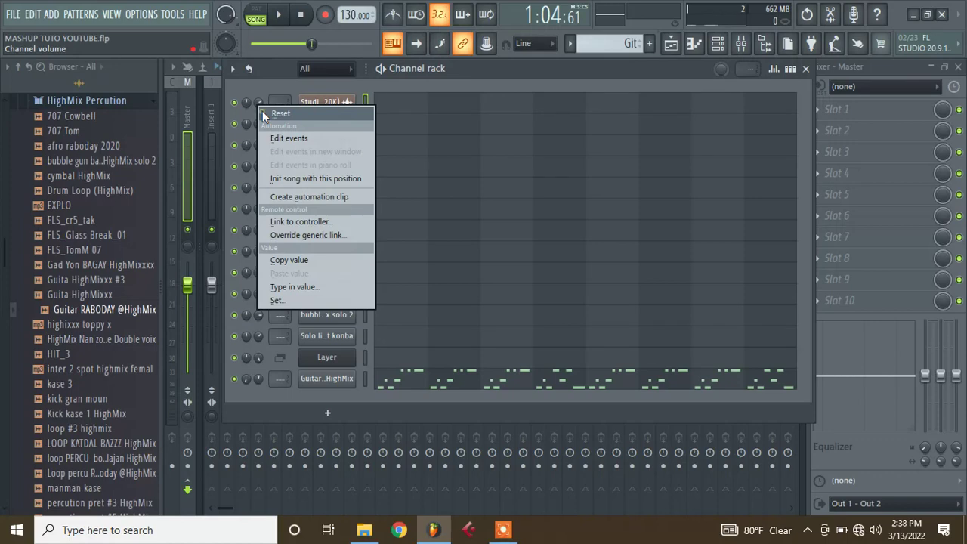
pyautogui.click(262, 111)
pyautogui.rightClick(262, 124)
pyautogui.click(265, 133)
pyautogui.rightClick(261, 144)
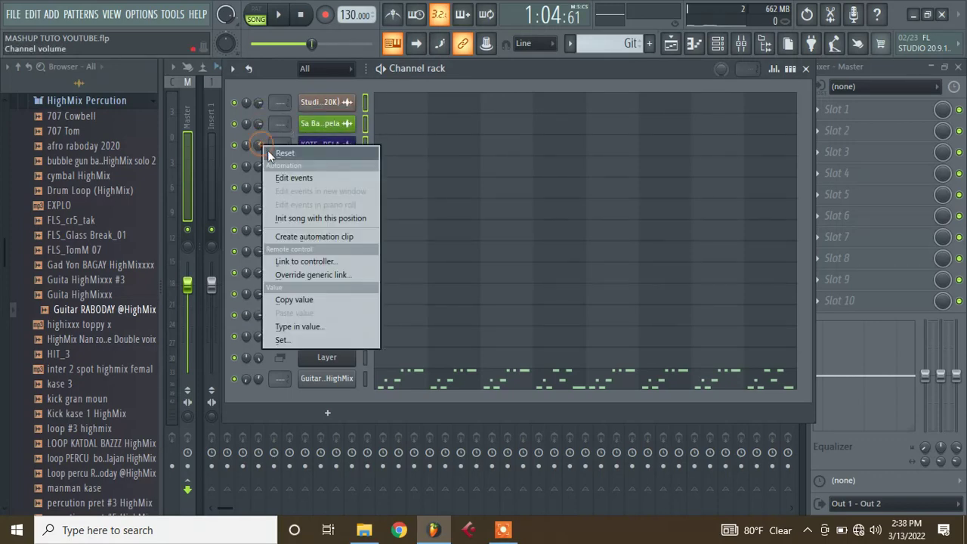
pyautogui.click(266, 152)
pyautogui.rightClick(261, 170)
pyautogui.click(267, 179)
pyautogui.rightClick(260, 188)
pyautogui.click(264, 197)
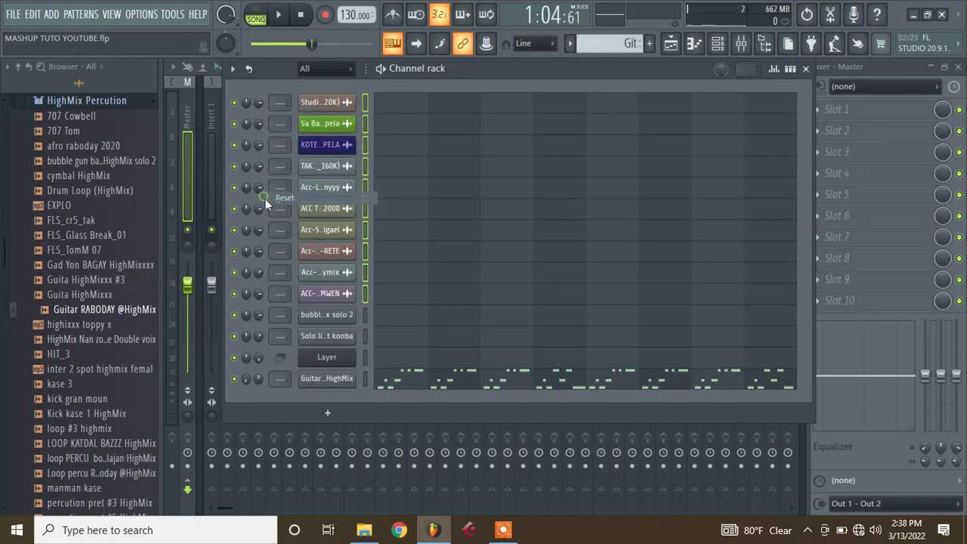
pyautogui.rightClick(261, 209)
pyautogui.click(265, 218)
pyautogui.rightClick(260, 230)
pyautogui.click(264, 240)
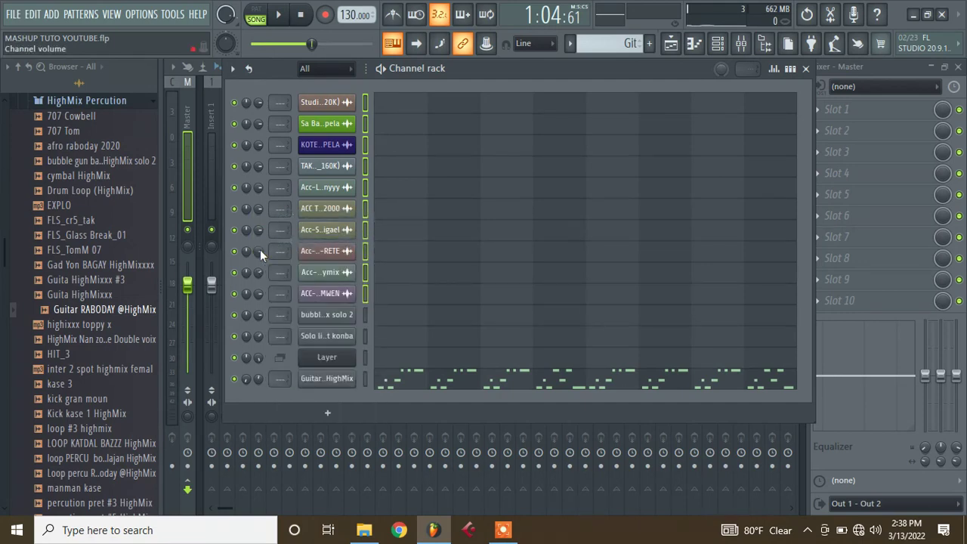
pyautogui.rightClick(260, 250)
pyautogui.click(267, 259)
pyautogui.rightClick(258, 272)
pyautogui.click(263, 280)
pyautogui.rightClick(260, 294)
pyautogui.click(263, 305)
pyautogui.rightClick(263, 315)
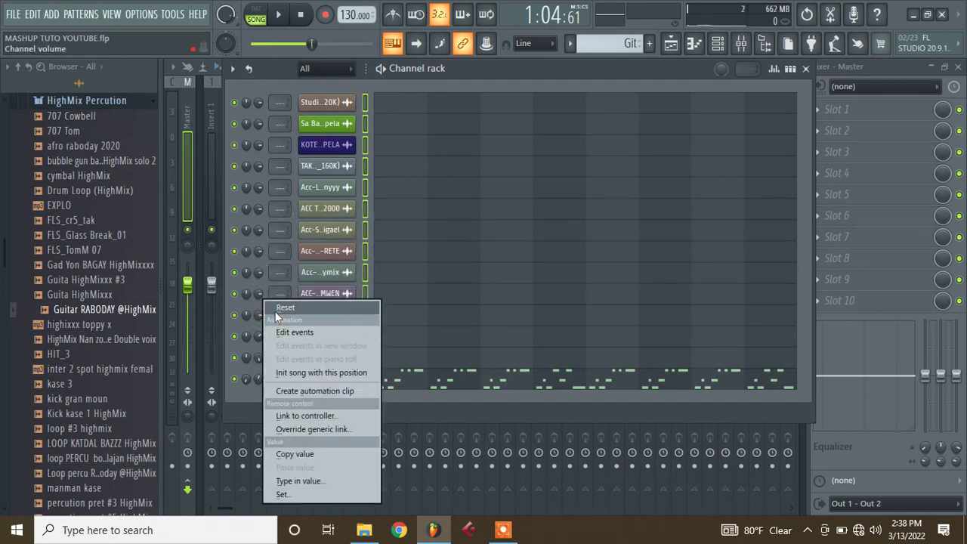
pyautogui.click(276, 309)
pyautogui.rightClick(259, 337)
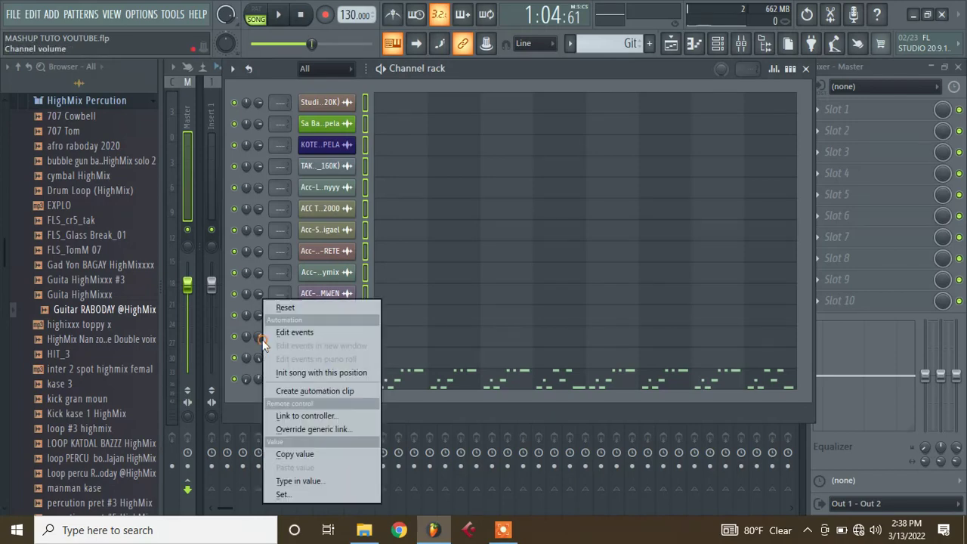
pyautogui.rightClick(256, 380)
pyautogui.click(284, 307)
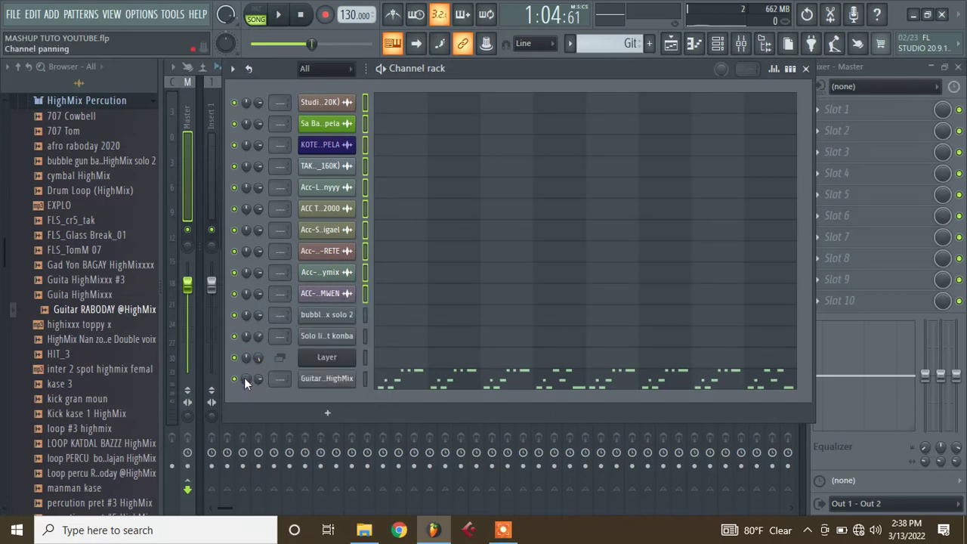
pyautogui.rightClick(244, 378)
pyautogui.click(263, 305)
pyautogui.click(364, 380)
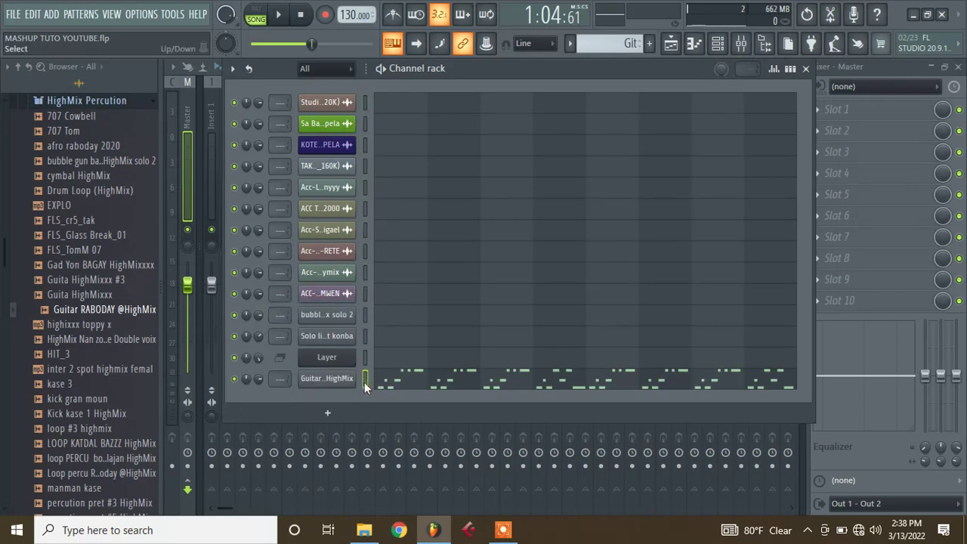
pyautogui.hotkey('alt', 'Up')
pyautogui.hotkey('alt', 'Up')
pyautogui.hotkey('alt', 'Up')
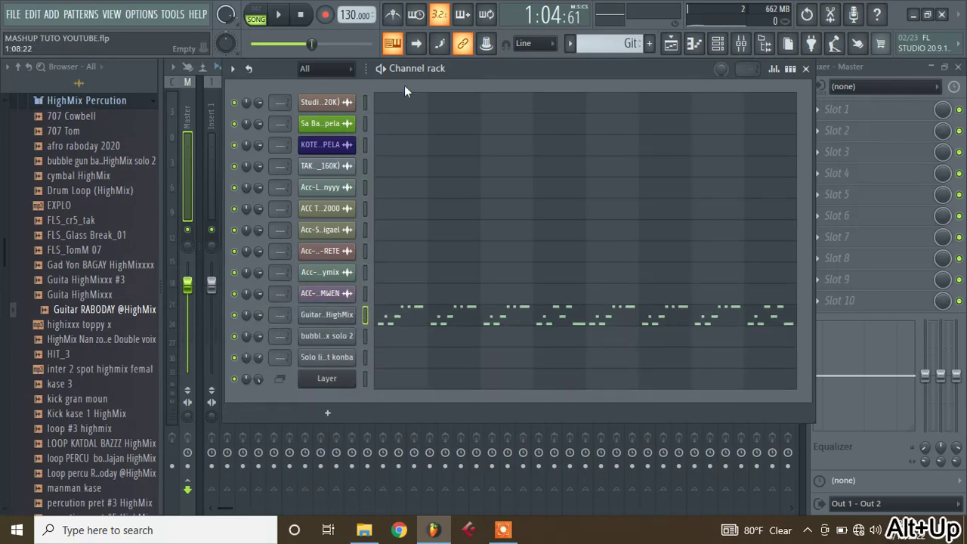
# Route the ten audio clip channels and the Guitar channel to consecutive mixer tracks starting at Insert 1, and save the project
pyautogui.moveTo(365, 230); pyautogui.dragTo(366, 289)
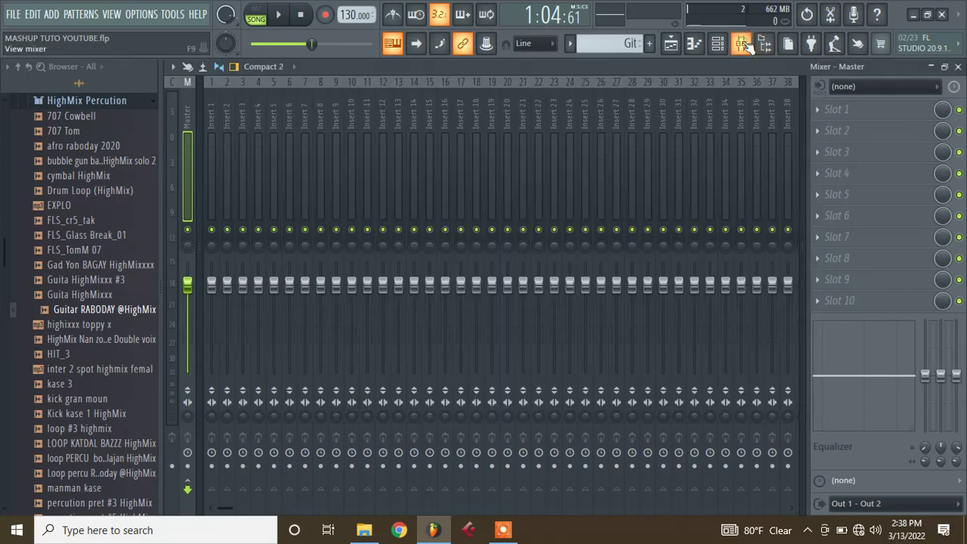
pyautogui.click(741, 43)
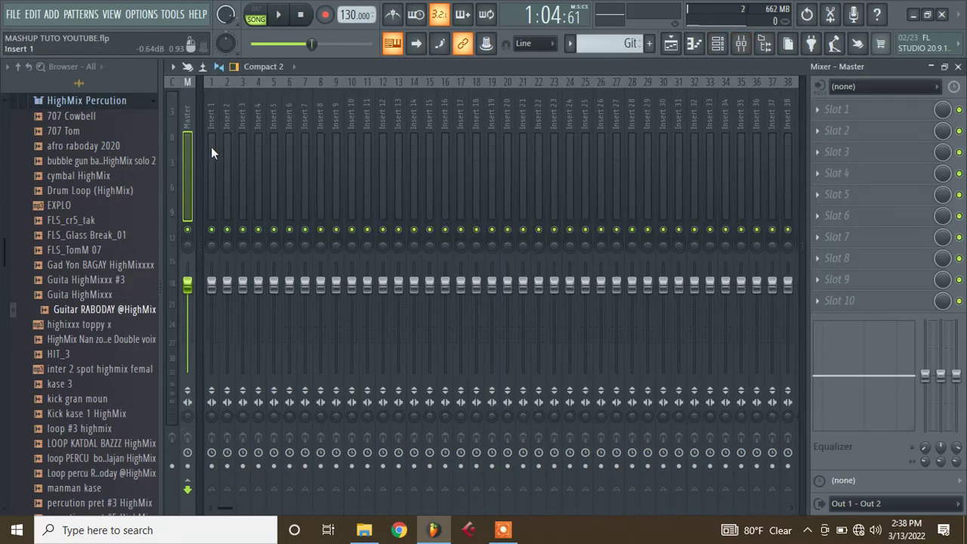
pyautogui.click(211, 149)
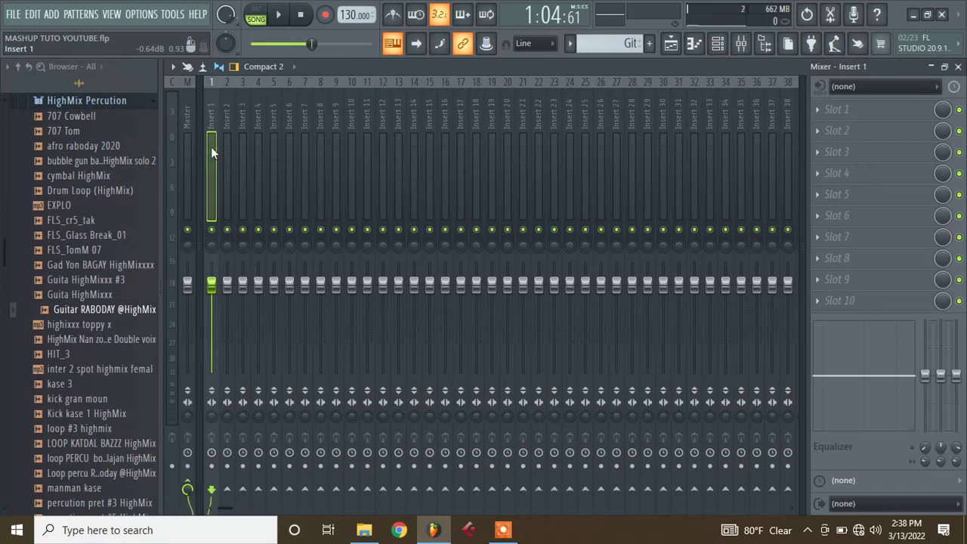
pyautogui.hotkey('ctrl', 'shift', 'k')
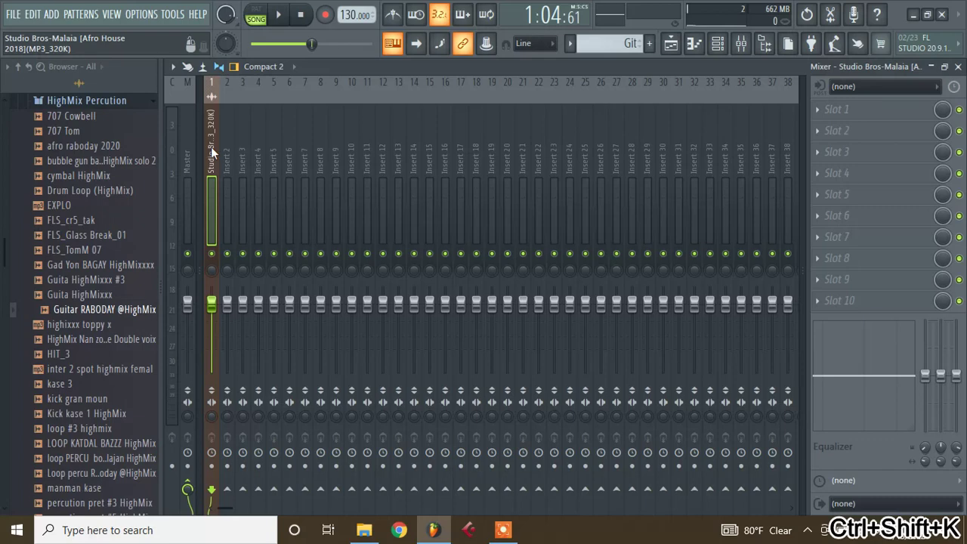
pyautogui.hotkey('ctrl', 'shift', 'l')
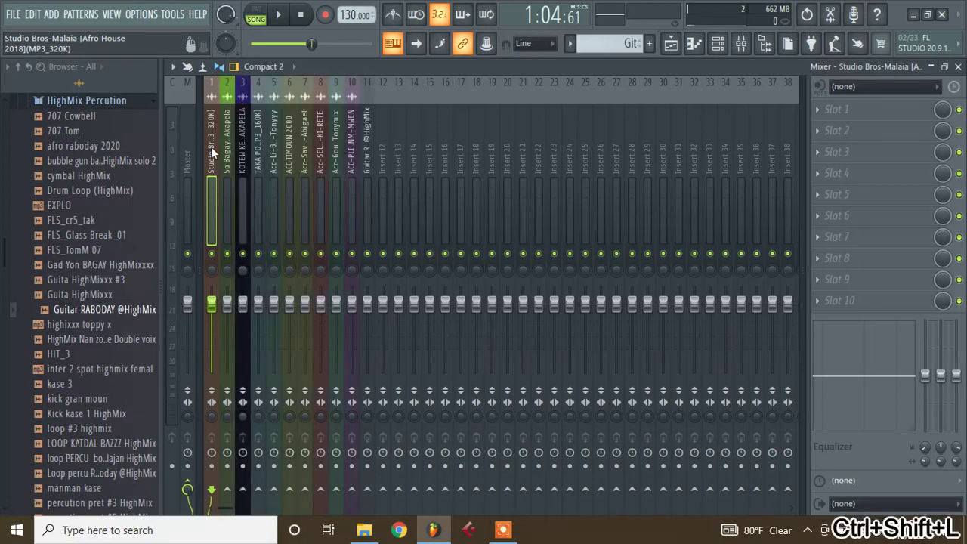
pyautogui.hotkey('ctrl', 's')
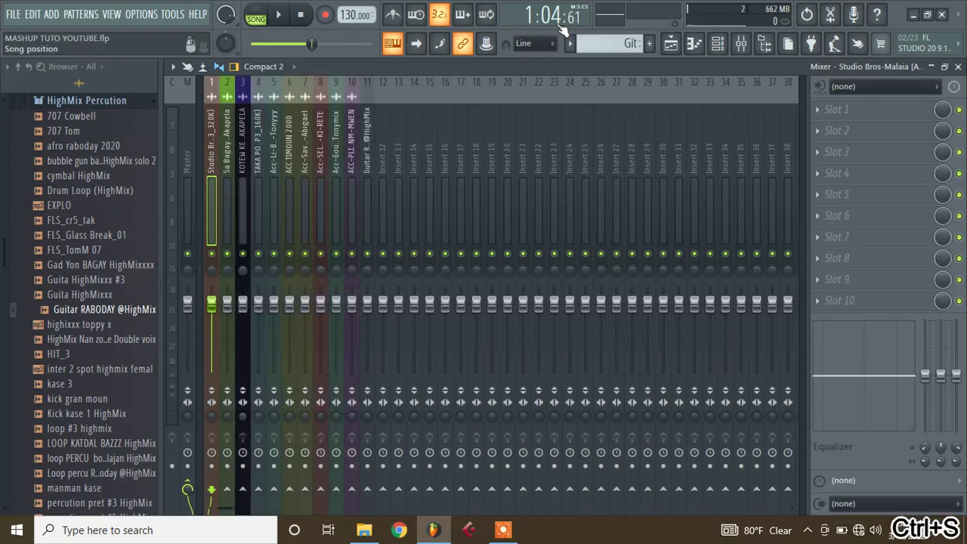
# Route both the bubble gun solo 2 channel and the Solo channel below it to mixer track 12
pyautogui.click(718, 44)
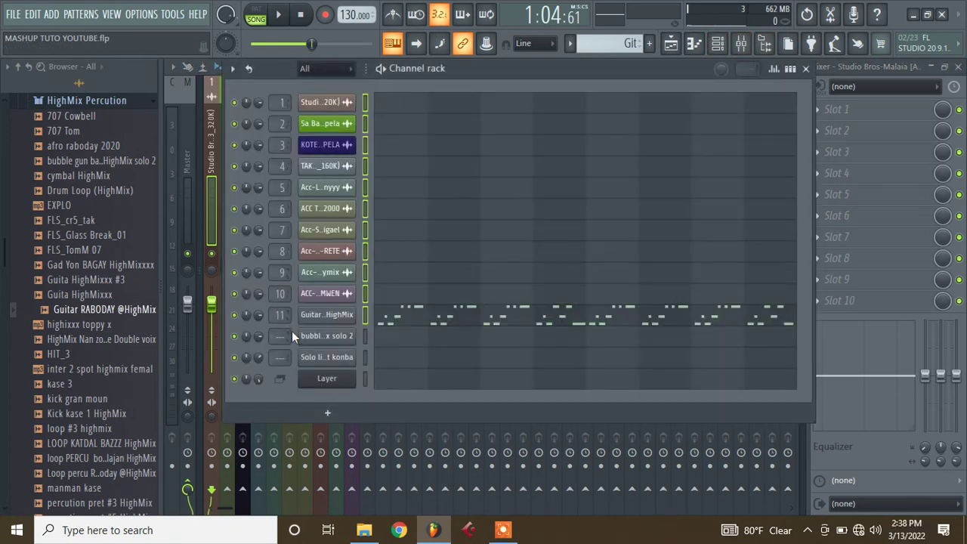
pyautogui.moveTo(279, 336); pyautogui.dragTo(279, 291)
pyautogui.moveTo(278, 359)
pyautogui.mouseDown()
pyautogui.moveTo(278, 331)
pyautogui.moveTo(279, 361)
pyautogui.mouseUp()
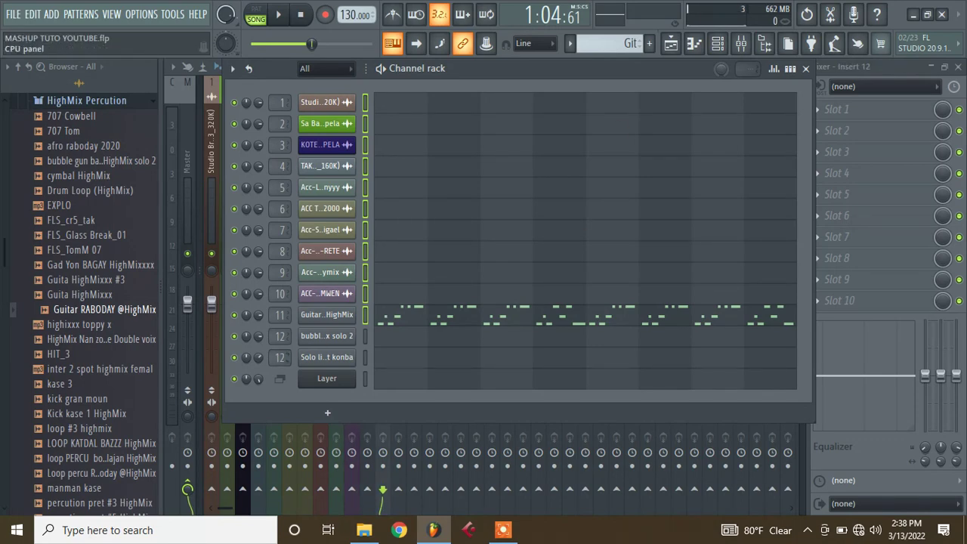
# Name mixer track 12 Solo, color it dark slate blue (#292060), and save the project
pyautogui.click(693, 47)
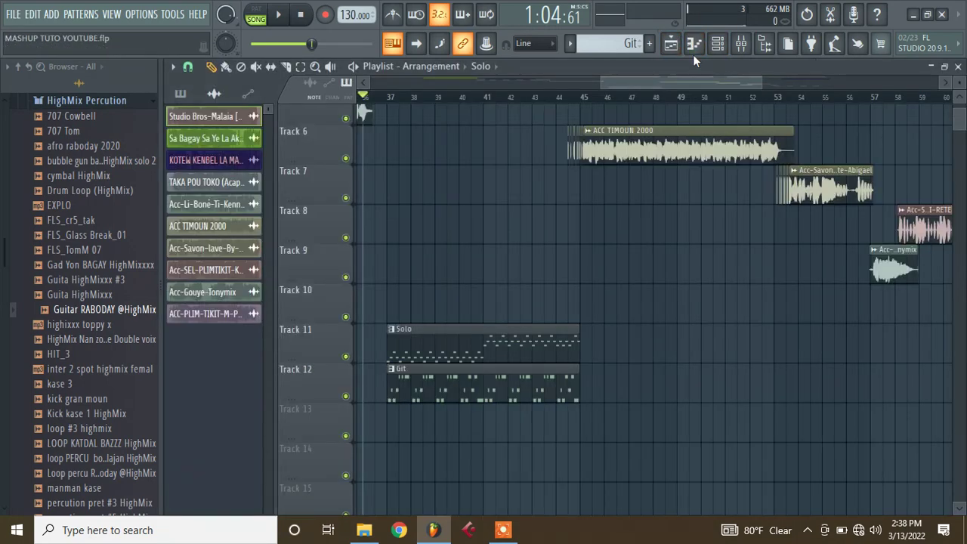
pyautogui.click(742, 43)
pyautogui.rightClick(381, 126)
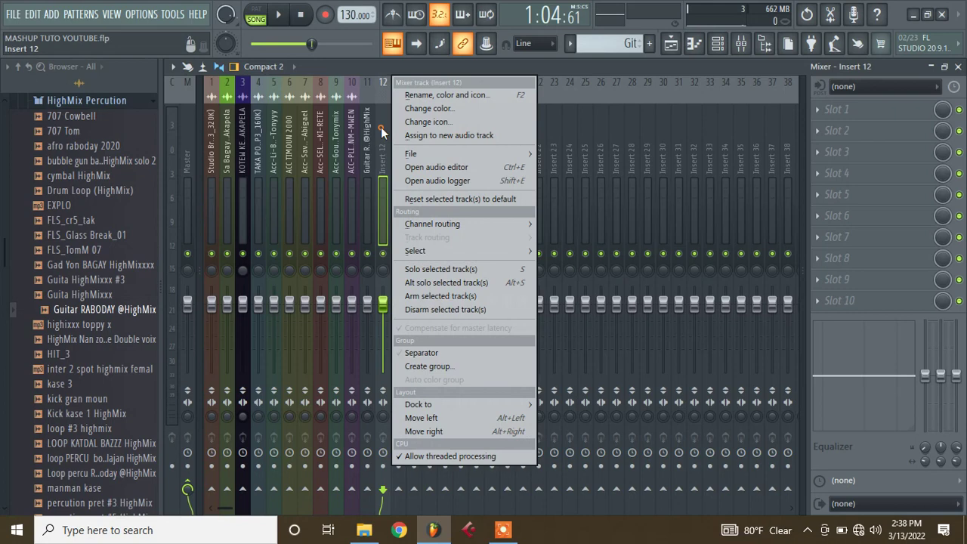
pyautogui.click(418, 96)
pyautogui.click(415, 91)
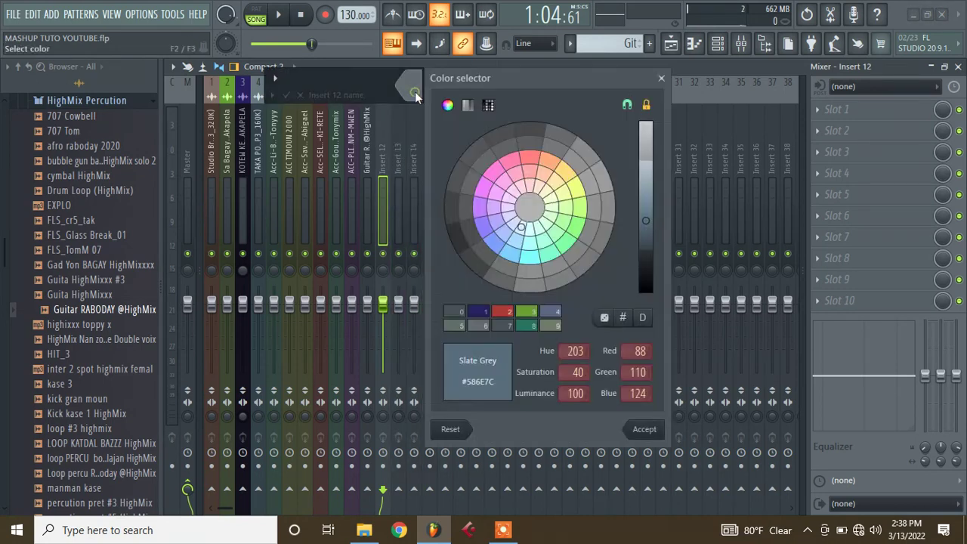
pyautogui.click(476, 312)
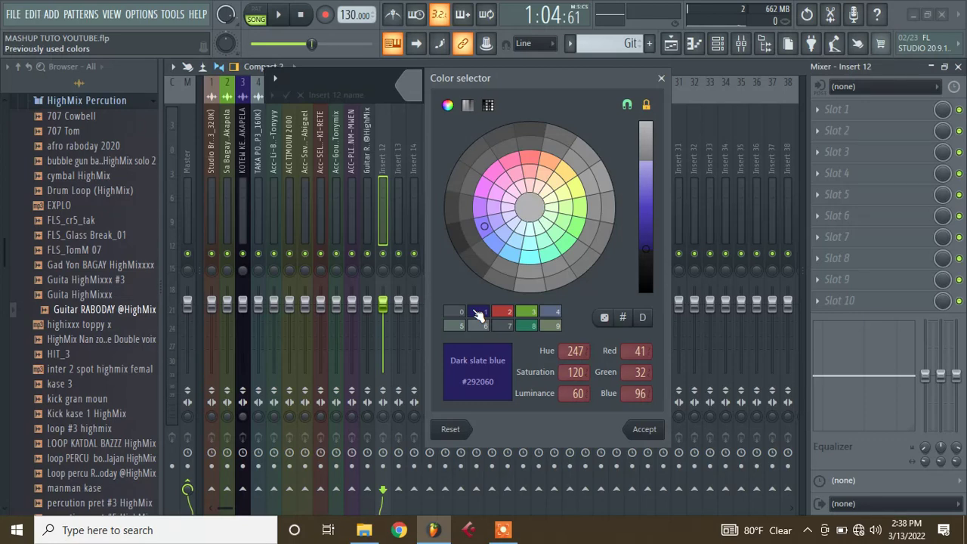
pyautogui.press('Return')
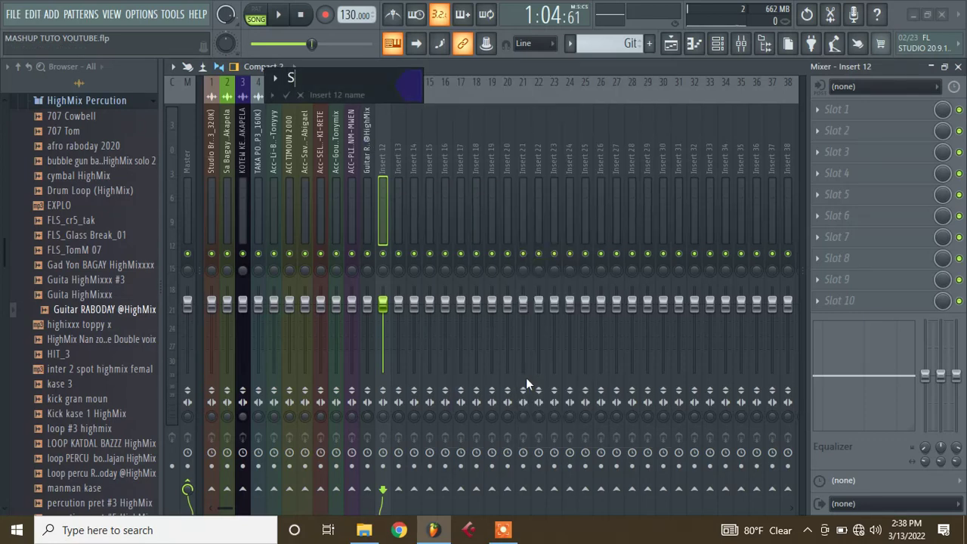
pyautogui.write('Solo')
pyautogui.press('Return')
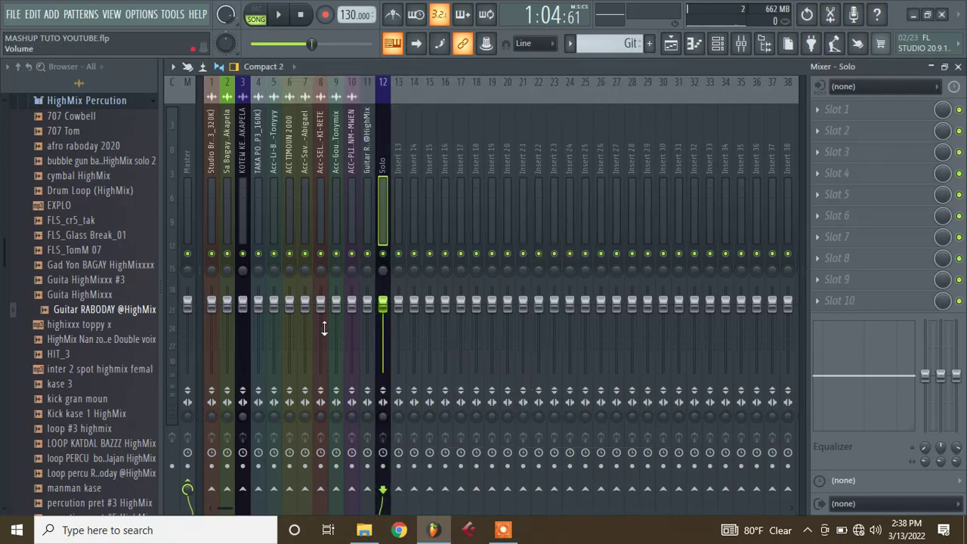
pyautogui.hotkey('ctrl', 's')
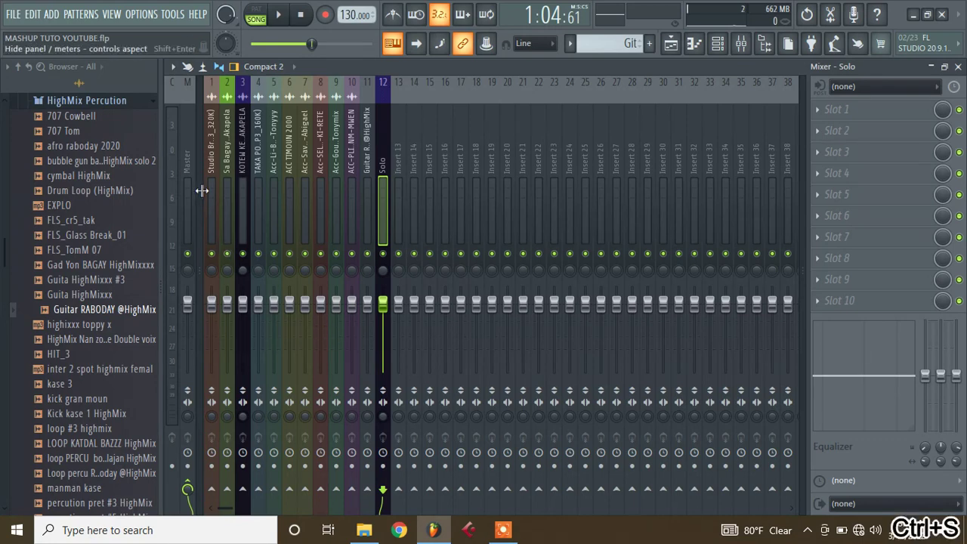
# Zoom the playlist out to show the whole arrangement and return the song position to the start
pyautogui.click(751, 44)
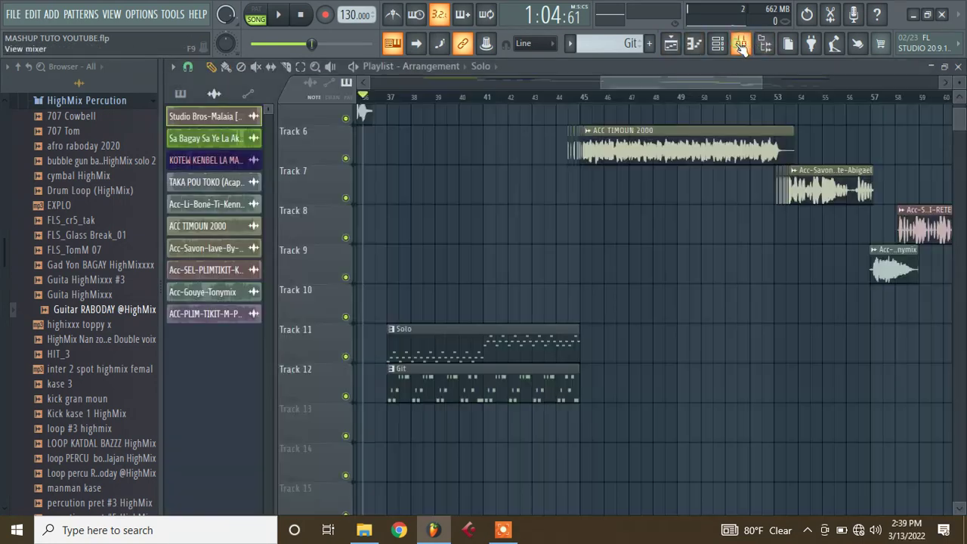
pyautogui.moveTo(293, 105); pyautogui.dragTo(76, 136)
pyautogui.moveTo(632, 79); pyautogui.dragTo(929, 90)
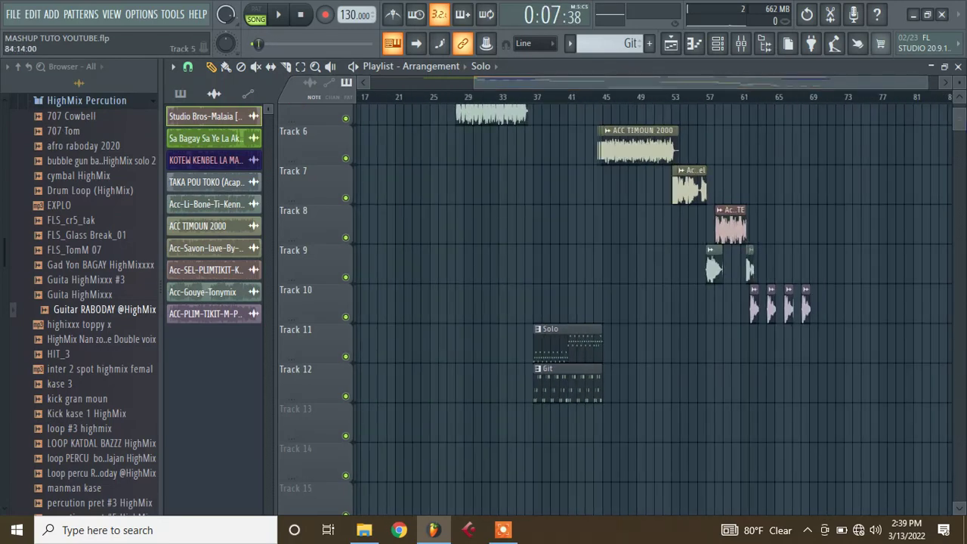
pyautogui.moveTo(962, 121); pyautogui.dragTo(964, 101)
pyautogui.moveTo(396, 98); pyautogui.dragTo(86, 126)
# Lower the Studio Bros-Malaia mixer track's volume to 70% (-7.3 dB)
pyautogui.click(741, 44)
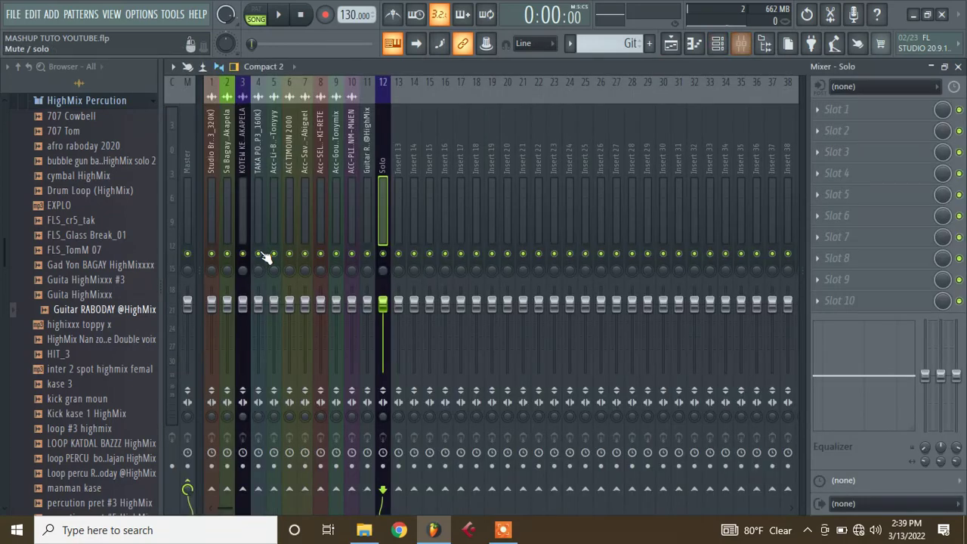
pyautogui.click(214, 306)
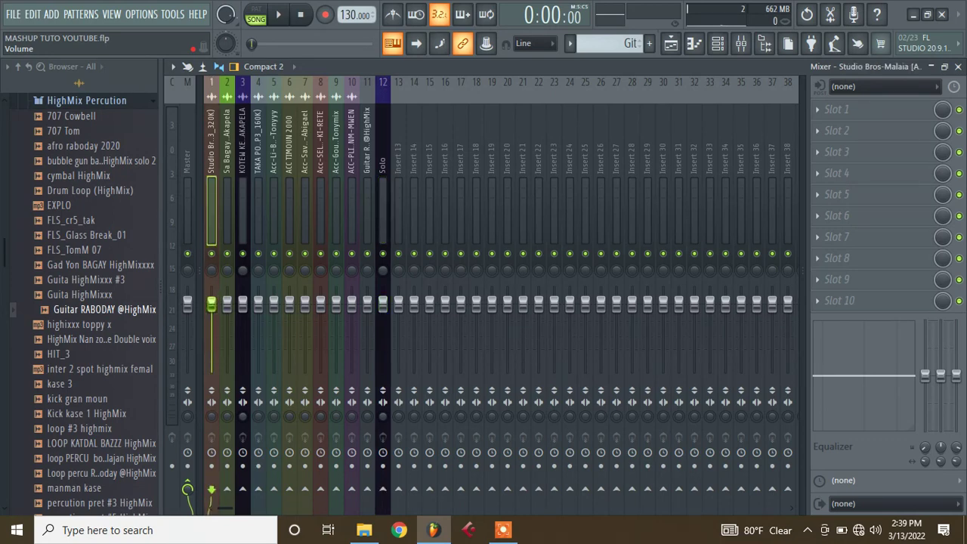
pyautogui.moveTo(212, 303); pyautogui.dragTo(212, 325)
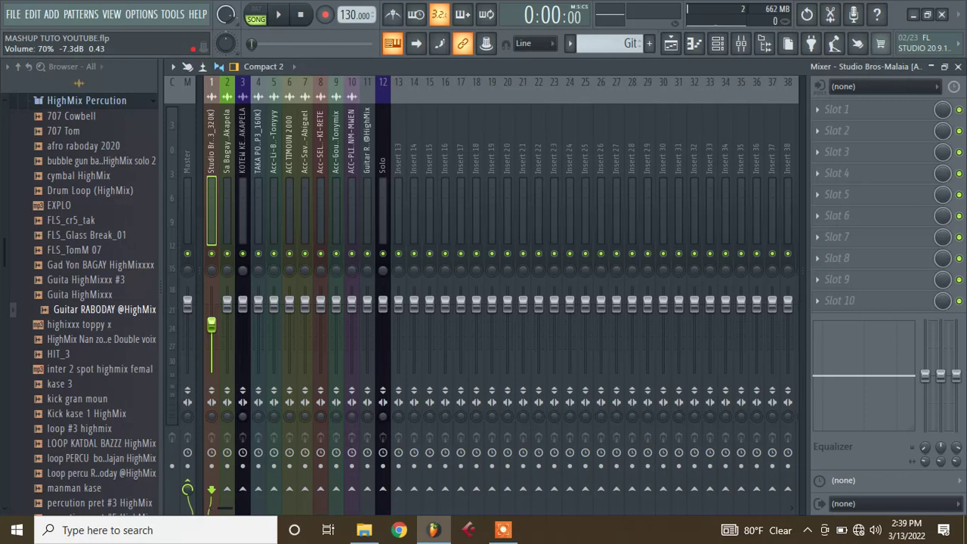
# Bring the volume faders of mixer tracks 2 through 12, Sa Bagay through Solo, all the way down to 0%
pyautogui.click(228, 304)
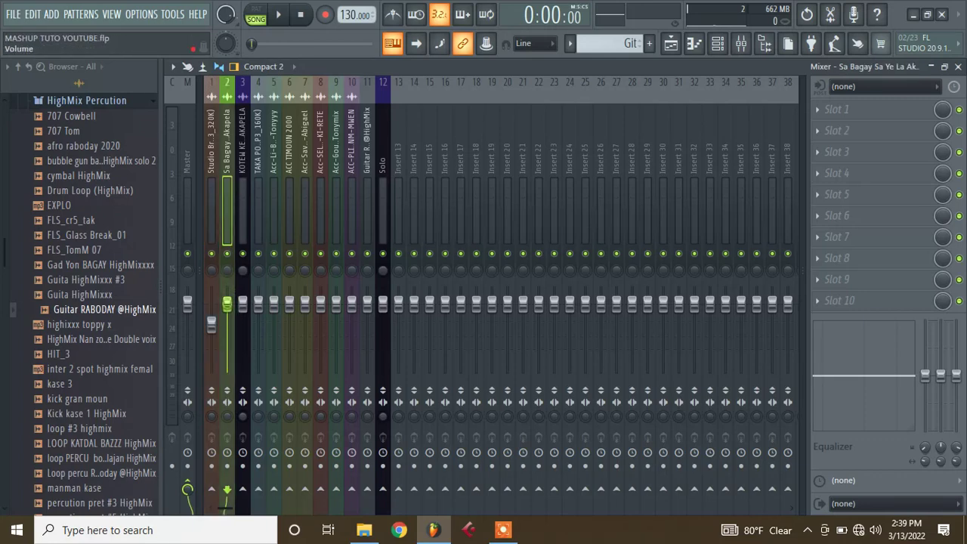
pyautogui.moveTo(230, 305); pyautogui.dragTo(236, 378)
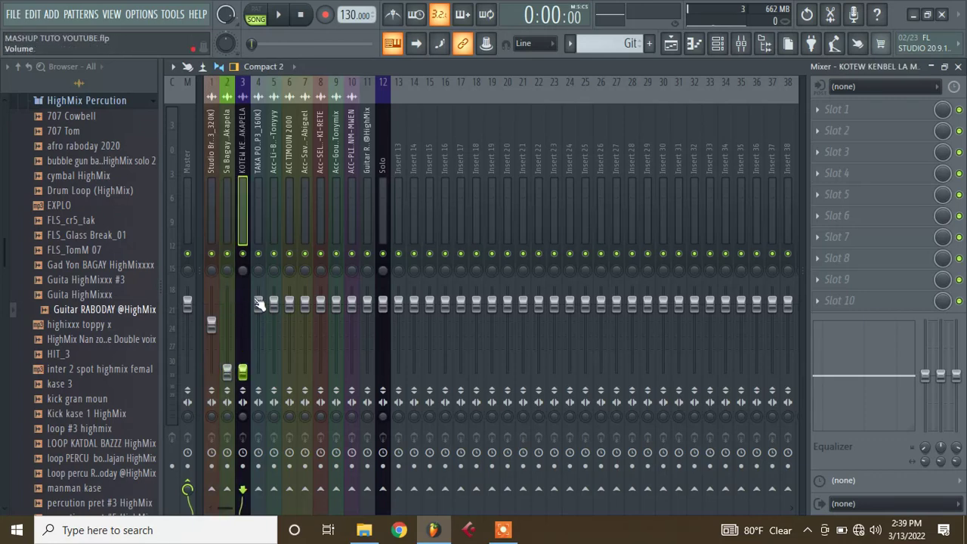
pyautogui.moveTo(258, 304); pyautogui.dragTo(259, 375)
pyautogui.moveTo(273, 305); pyautogui.dragTo(280, 377)
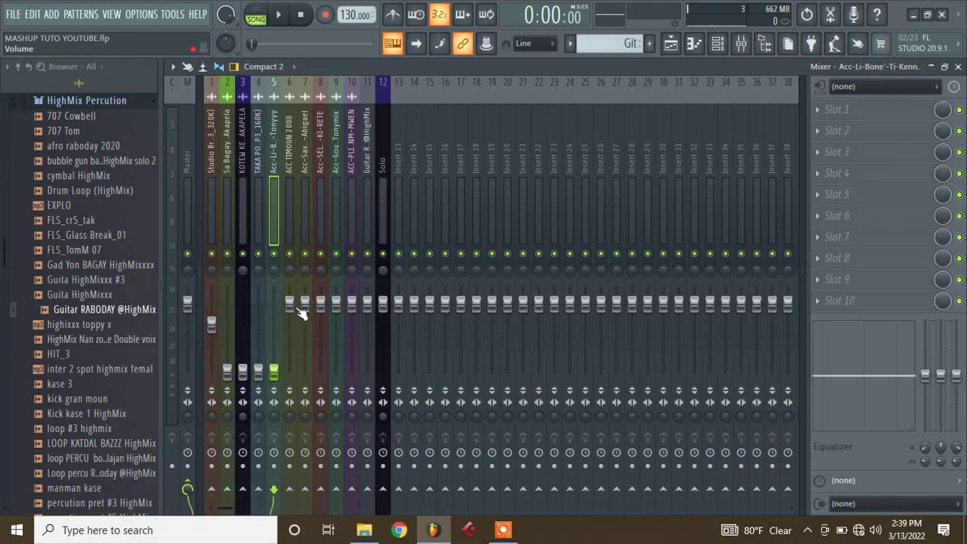
pyautogui.moveTo(290, 305); pyautogui.dragTo(290, 375)
pyautogui.moveTo(305, 304)
pyautogui.mouseDown()
pyautogui.moveTo(305, 375)
pyautogui.moveTo(321, 375)
pyautogui.mouseUp()
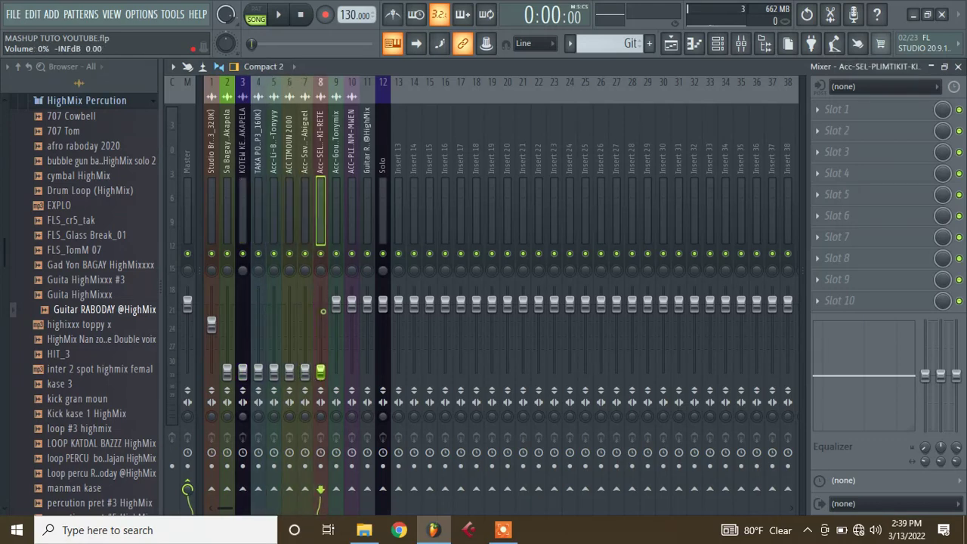
pyautogui.moveTo(336, 304); pyautogui.dragTo(336, 375)
pyautogui.moveTo(352, 305); pyautogui.dragTo(352, 375)
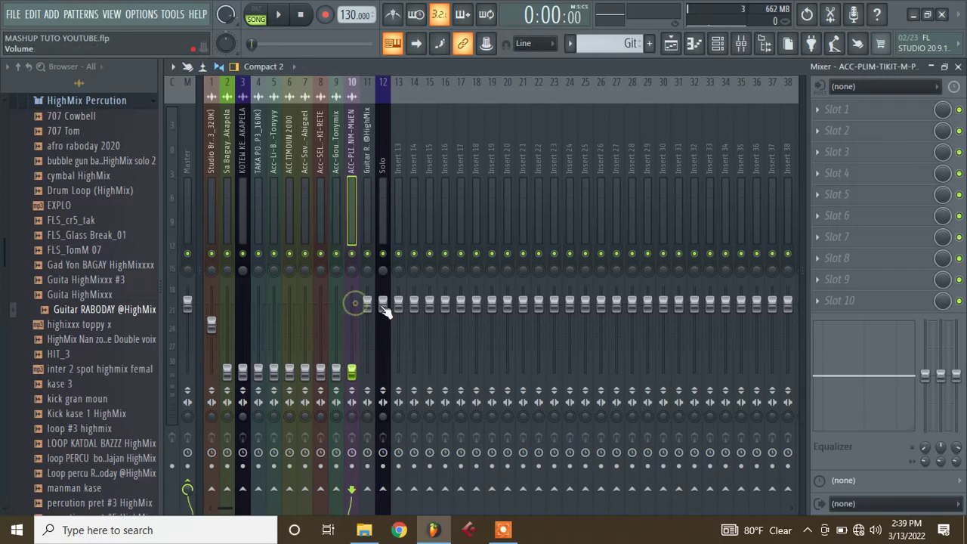
pyautogui.moveTo(367, 304); pyautogui.dragTo(367, 375)
pyautogui.moveTo(386, 303); pyautogui.dragTo(387, 376)
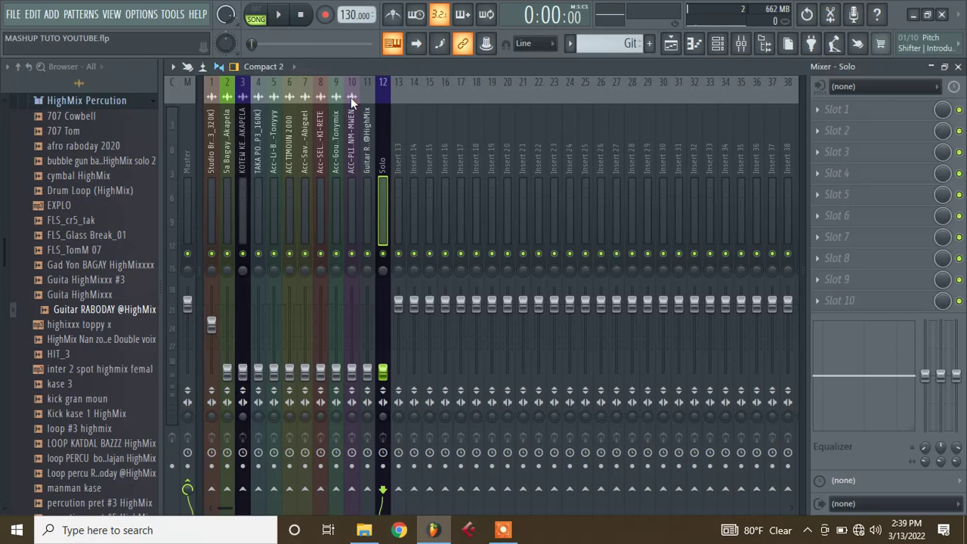
# Play the song from the start and raise the KOTEW KENBEL mixer track's volume to about 60%
pyautogui.press('space')
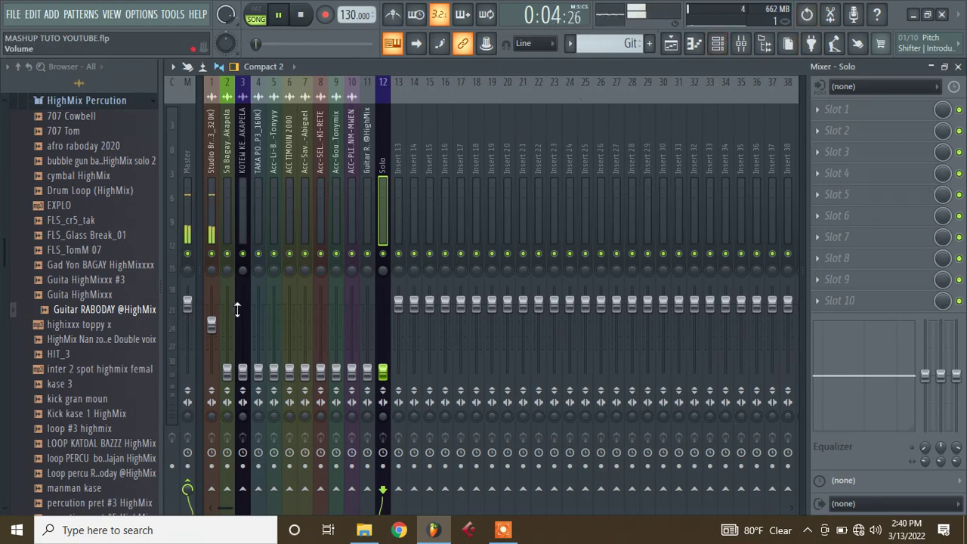
pyautogui.click(247, 339)
pyautogui.scroll(4, 244, 318)
pyautogui.moveTo(243, 295); pyautogui.dragTo(243, 276)
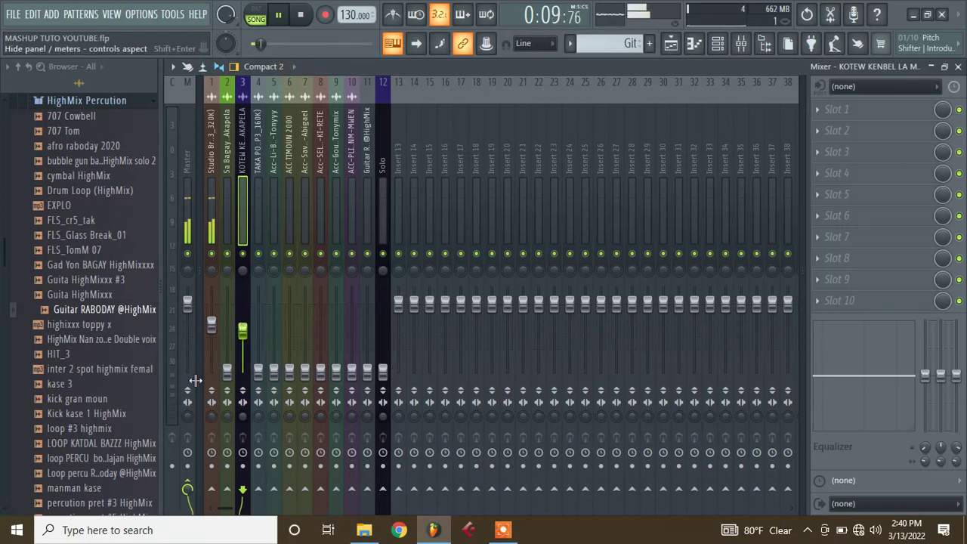
# Raise the Sa Bagay track's volume to 60% (-9.7 dB) during playback and fine-tune the KOTEW KENBEL track to 60% (-9.9 dB)
pyautogui.click(226, 342)
pyautogui.scroll(6, 226, 342)
pyautogui.scroll(6, 226, 338)
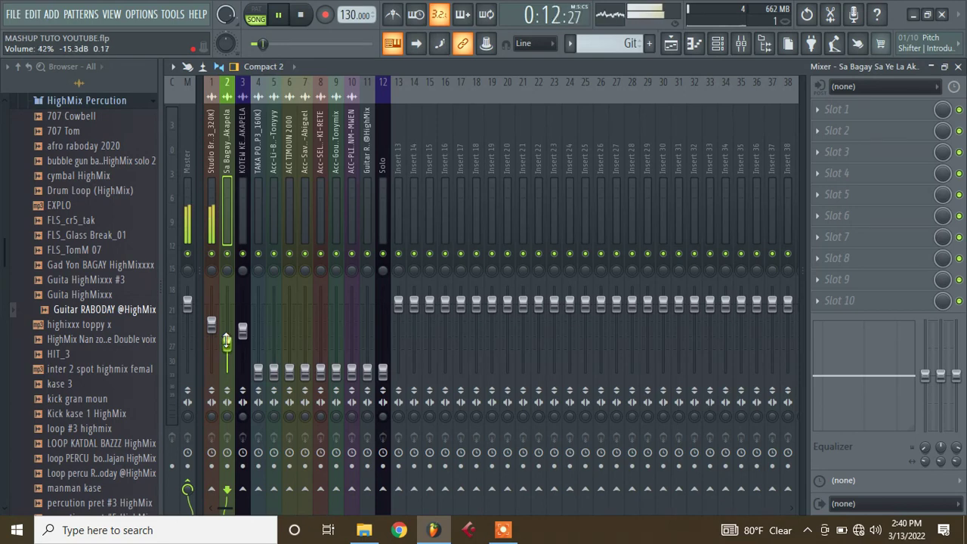
pyautogui.scroll(2, 227, 333)
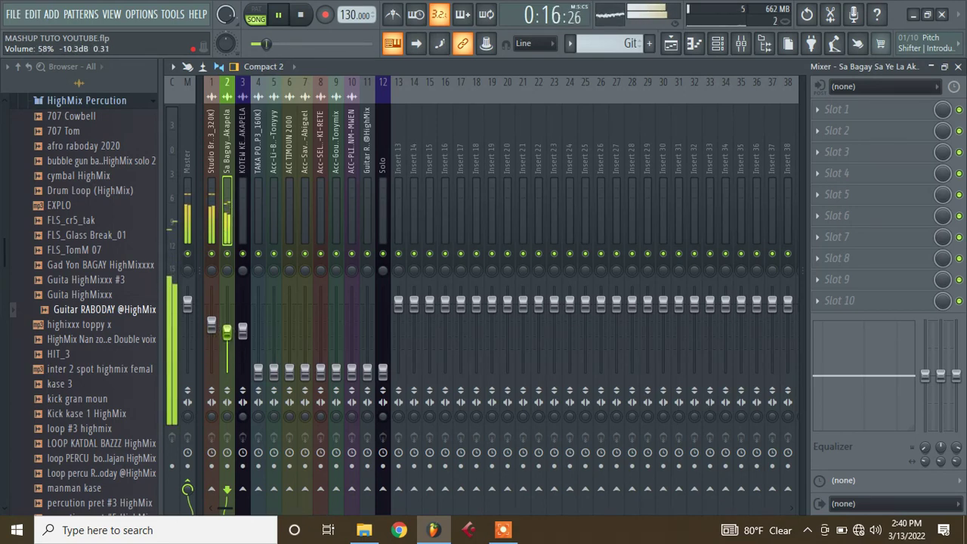
pyautogui.scroll(1, 227, 331)
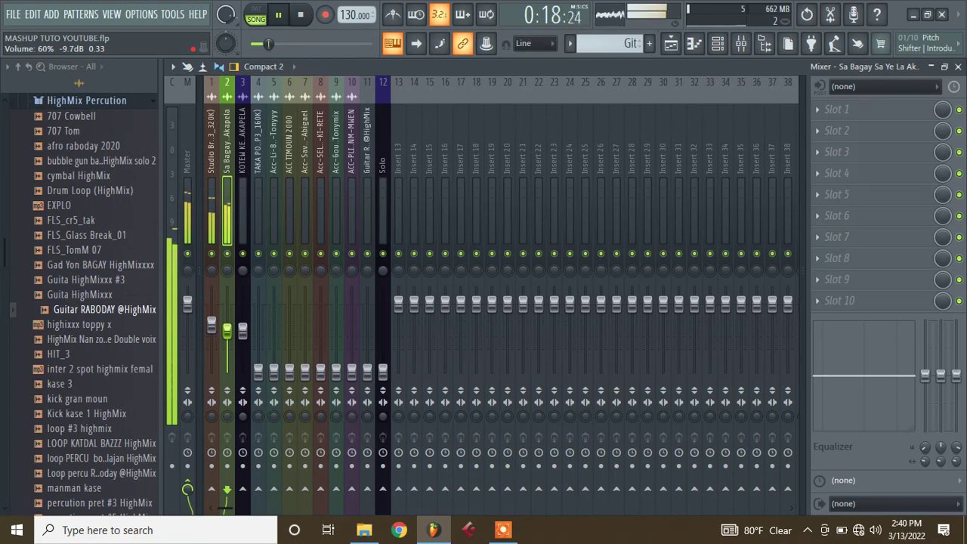
pyautogui.click(242, 330)
pyautogui.scroll(-1, 242, 330)
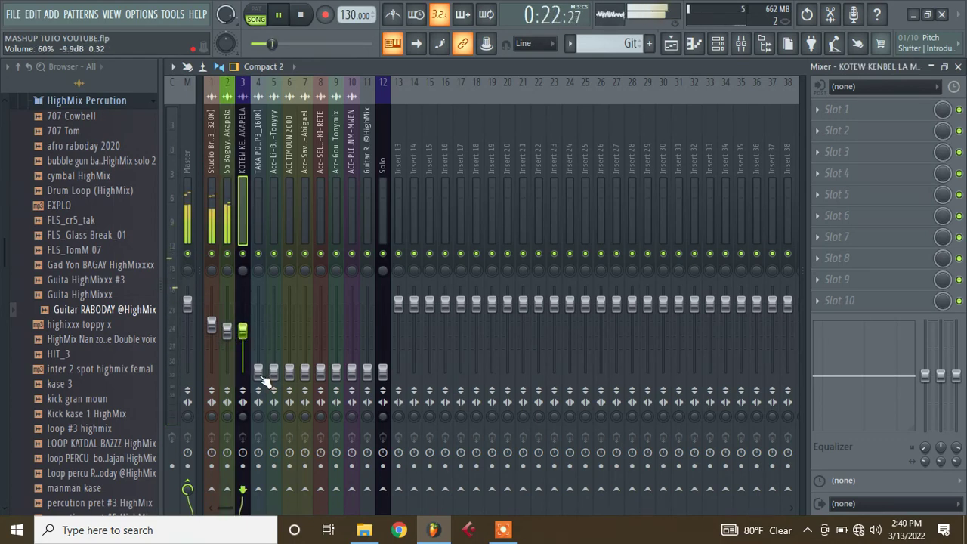
# Raise the volume faders of mixer tracks 4 through 9, TAKA POU TOKO to Acc-Gouye, partway, setting Acc-Gouye to about 27%
pyautogui.moveTo(258, 370); pyautogui.dragTo(272, 338)
pyautogui.moveTo(289, 371); pyautogui.dragTo(329, 335)
pyautogui.moveTo(336, 370); pyautogui.dragTo(331, 314)
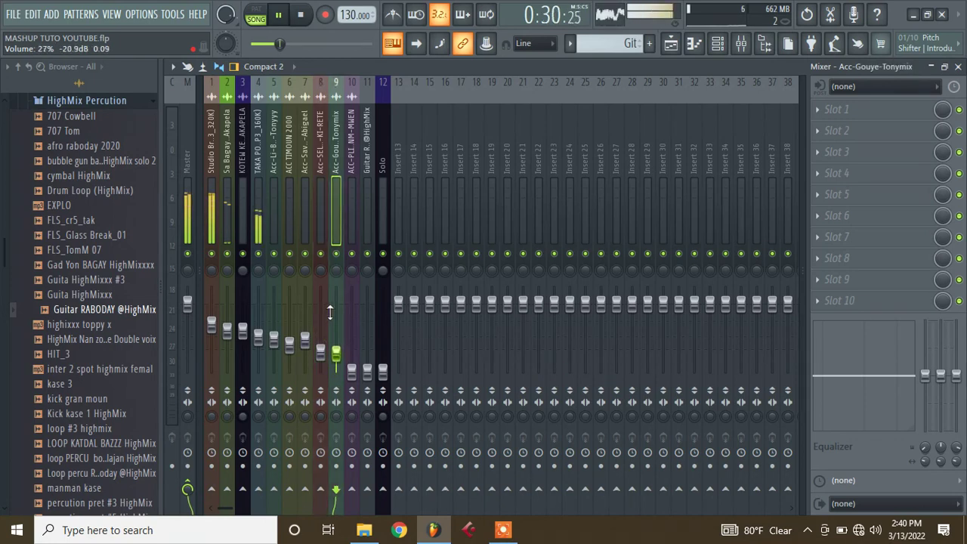
# Raise KOTEW KENBEL to 72%, TAKA POU TOKO to a similar level and Acc-Li-Bone to 62% in the mixer, and save the project
pyautogui.moveTo(257, 337)
pyautogui.mouseDown()
pyautogui.moveTo(258, 321)
pyautogui.moveTo(242, 324)
pyautogui.mouseUp()
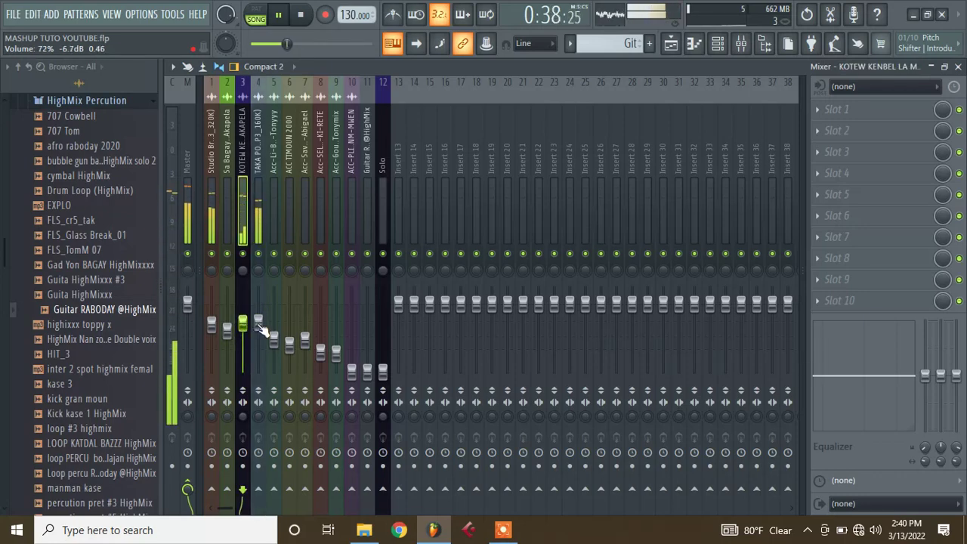
pyautogui.moveTo(227, 331); pyautogui.dragTo(273, 330)
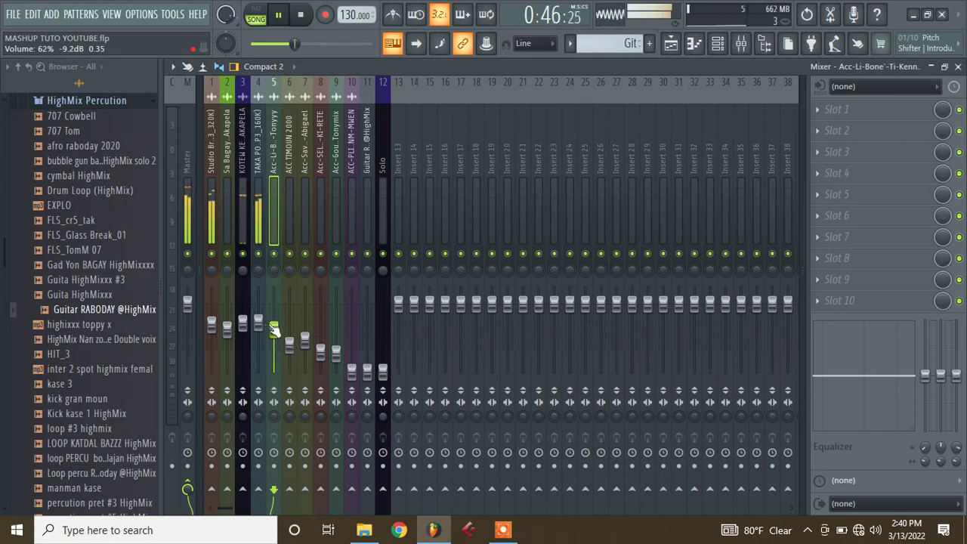
pyautogui.hotkey('ctrl', 's')
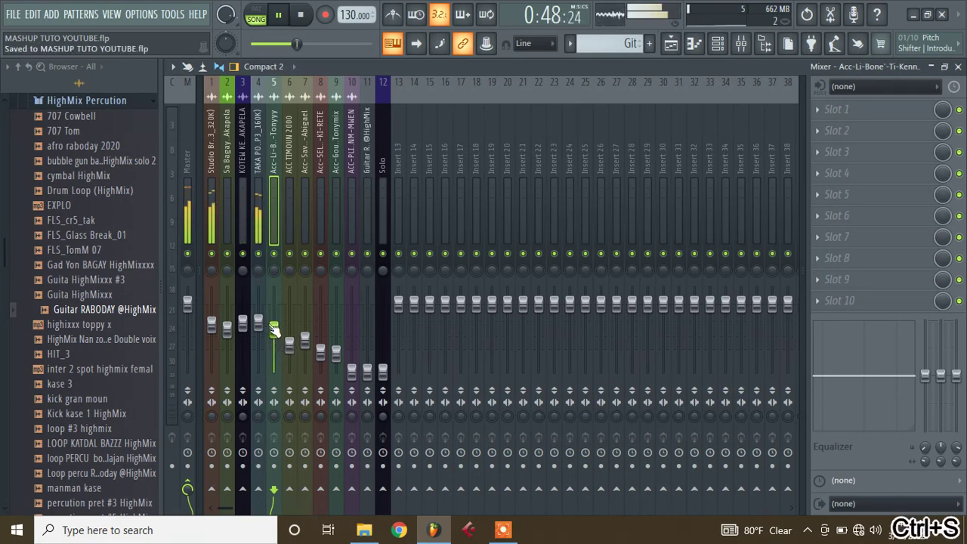
# Set the mixer volumes of Studio Bros-Malaia to 72%, Acc-Li-Bone to 74%, Acc-Savon to 64% and Solo to 73%, and raise ACC TIMOUN 2000
pyautogui.click(213, 326)
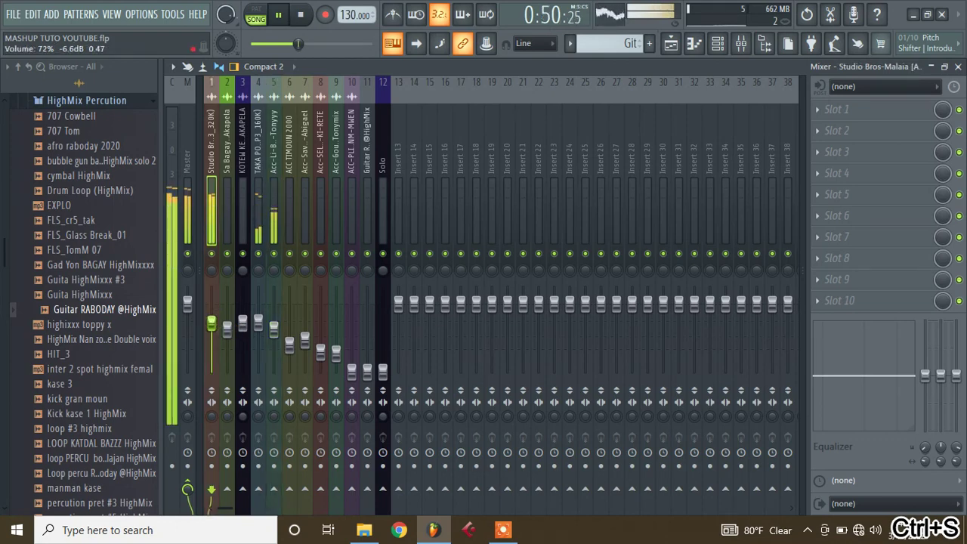
pyautogui.moveTo(274, 327); pyautogui.dragTo(274, 320)
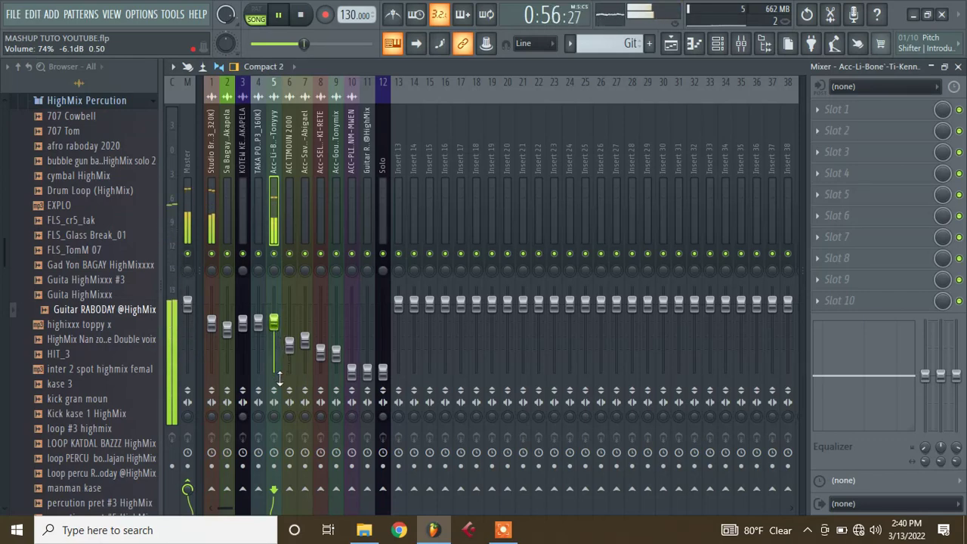
pyautogui.moveTo(289, 344); pyautogui.dragTo(305, 330)
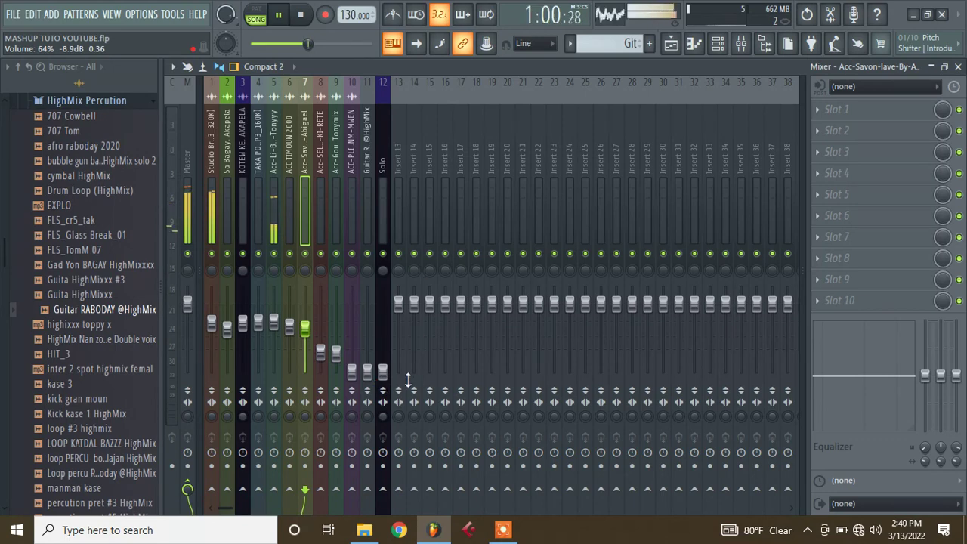
pyautogui.moveTo(383, 370); pyautogui.dragTo(383, 338)
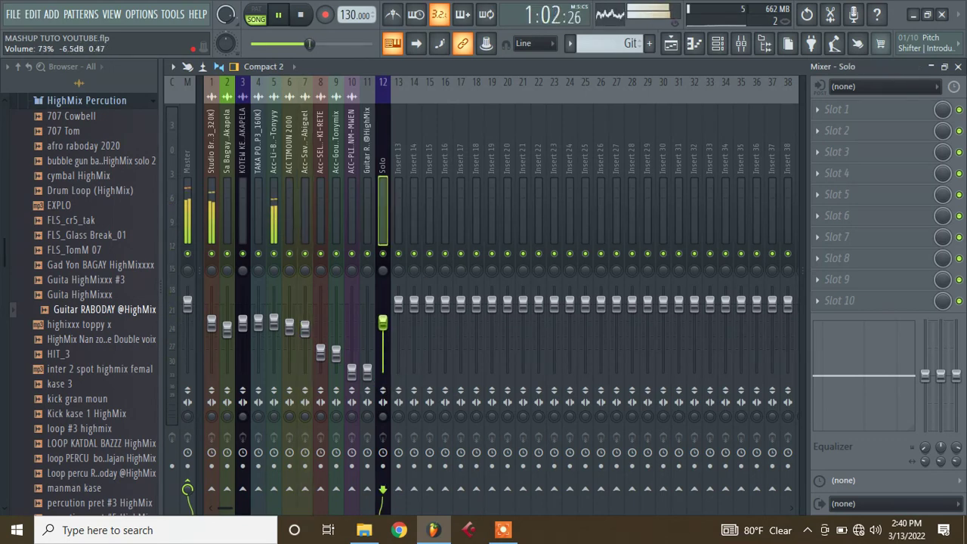
# Load the Effect Inst mixer preset from the browser's preset list onto the Solo track and open its Fruity parametric EQ 2
pyautogui.click(107, 102)
pyautogui.moveTo(3, 248); pyautogui.dragTo(3, 239)
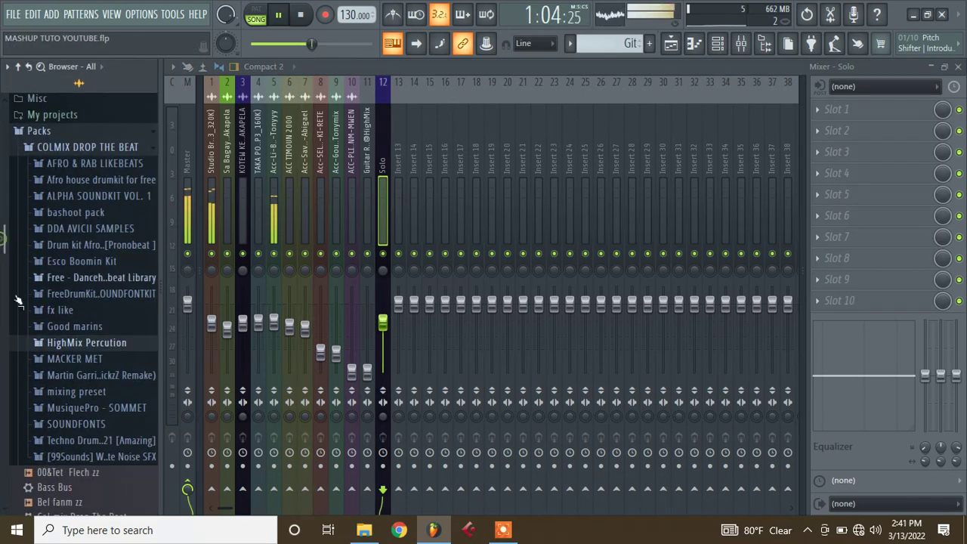
pyautogui.scroll(-8, 19, 301)
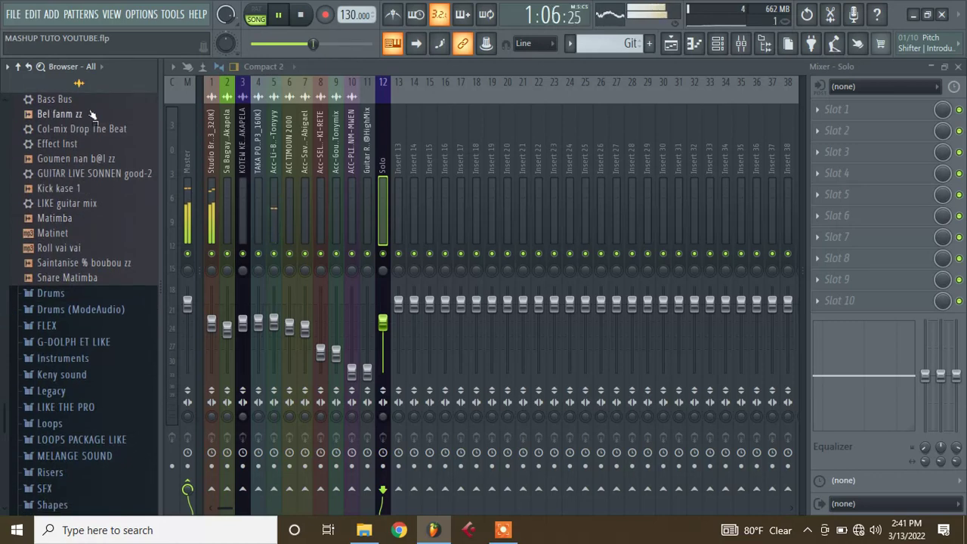
pyautogui.moveTo(88, 143); pyautogui.dragTo(864, 143)
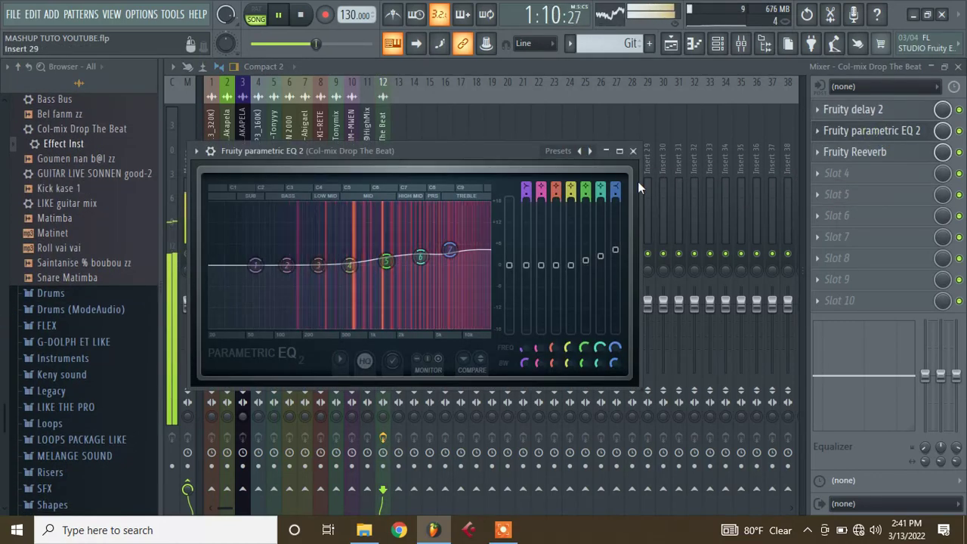
# Cut the lows with EQ band 1, make a narrow band 5 dip near 1.5 kHz, and set band 7 to 3.0 dB at 9194 Hz
pyautogui.moveTo(266, 269); pyautogui.dragTo(302, 330)
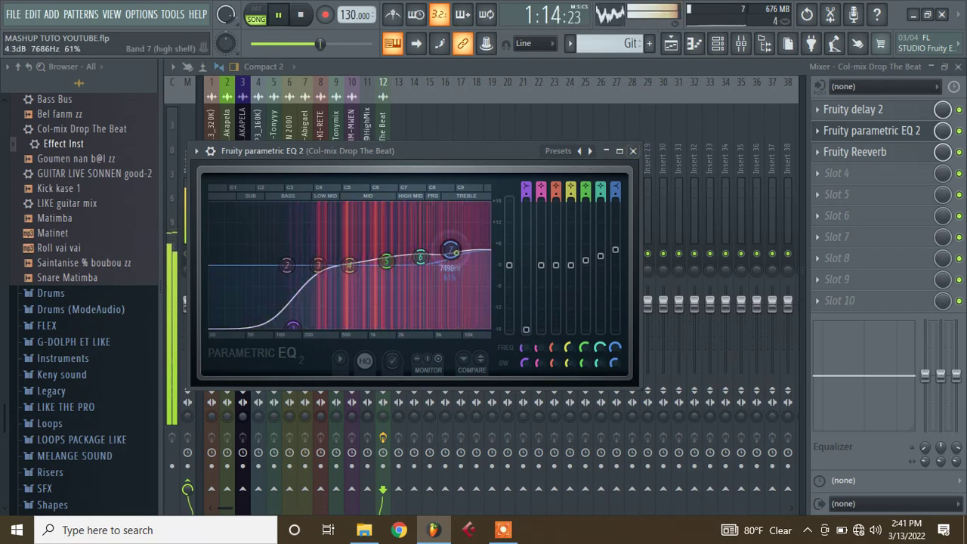
pyautogui.moveTo(450, 249); pyautogui.dragTo(472, 254)
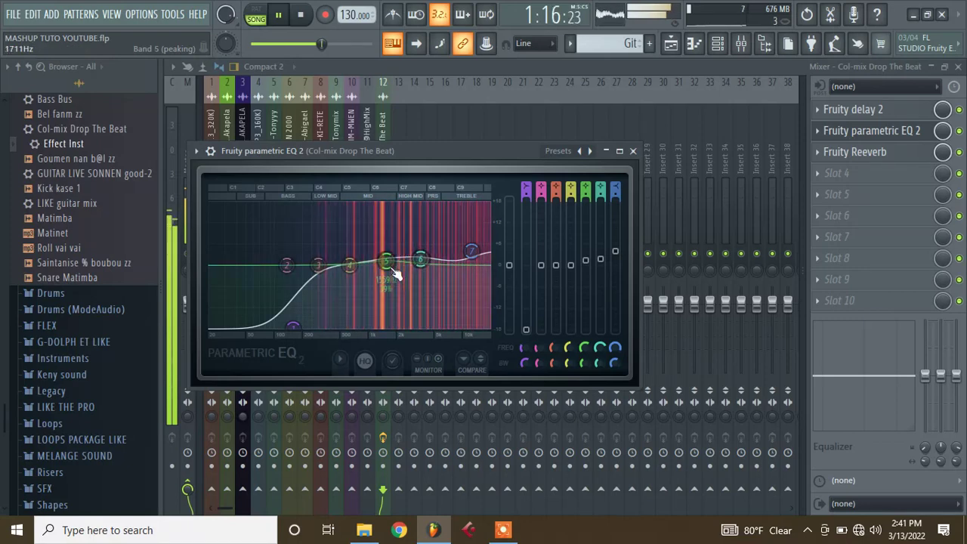
pyautogui.moveTo(386, 261); pyautogui.dragTo(385, 278)
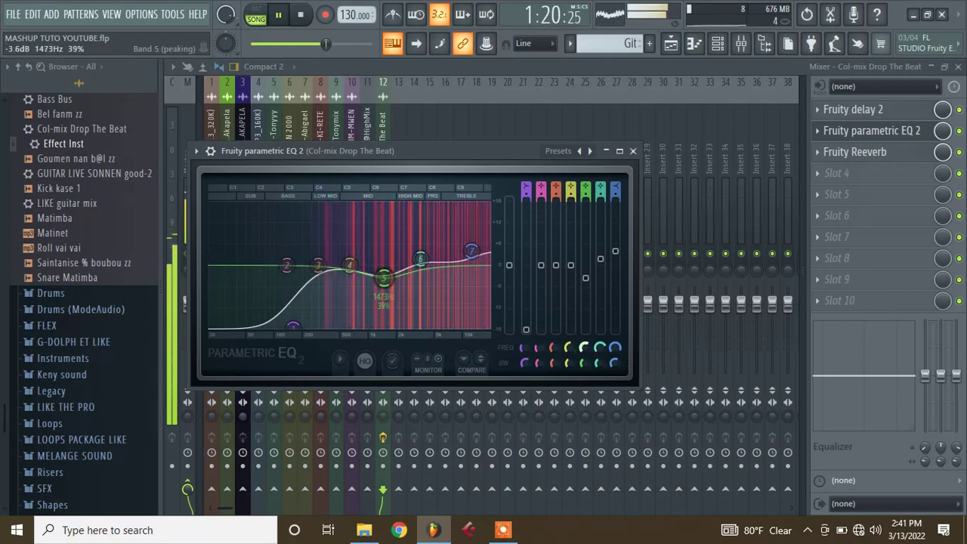
pyautogui.moveTo(584, 348); pyautogui.dragTo(585, 384)
pyautogui.moveTo(390, 279); pyautogui.dragTo(390, 283)
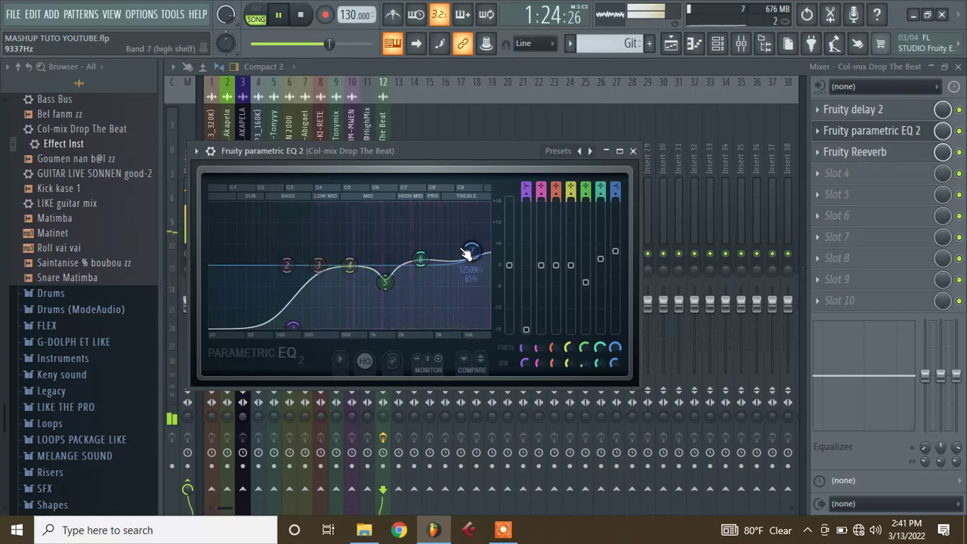
pyautogui.moveTo(464, 247)
pyautogui.mouseDown()
pyautogui.moveTo(483, 254)
pyautogui.moveTo(448, 266)
pyautogui.moveTo(488, 270)
pyautogui.moveTo(459, 254)
pyautogui.mouseUp()
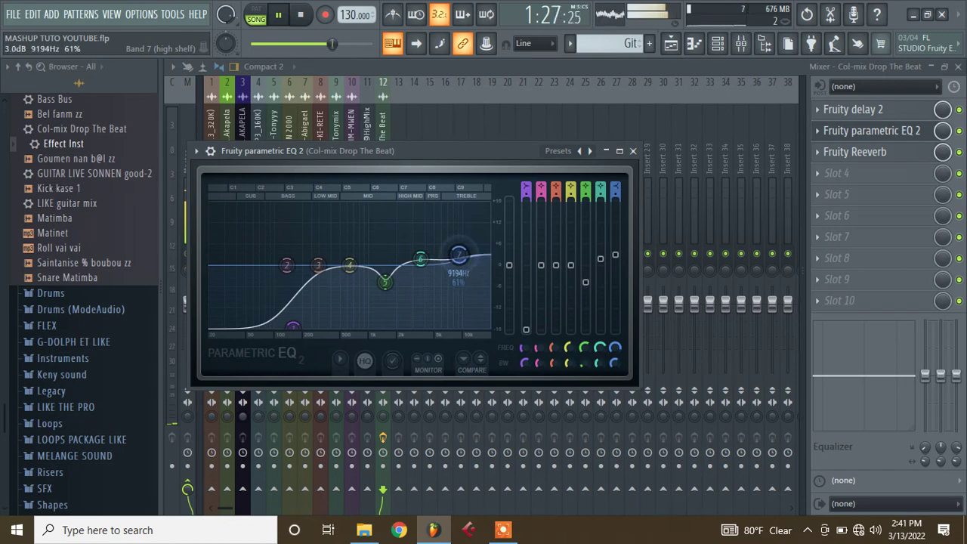
pyautogui.click(633, 151)
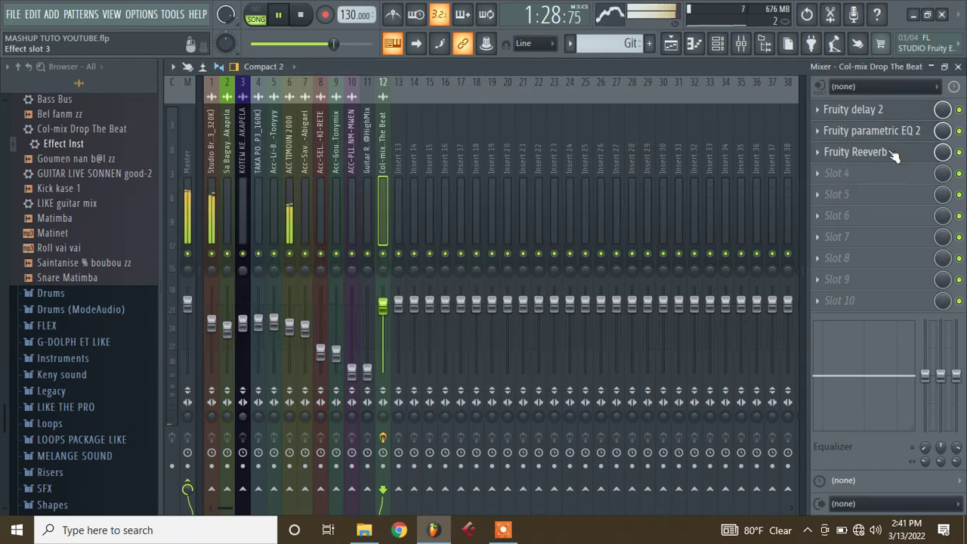
# Add CamelCrusher in effect slot 4 of mixer track 12 and choose its British Clean patch
pyautogui.click(838, 176)
pyautogui.click(135, 159)
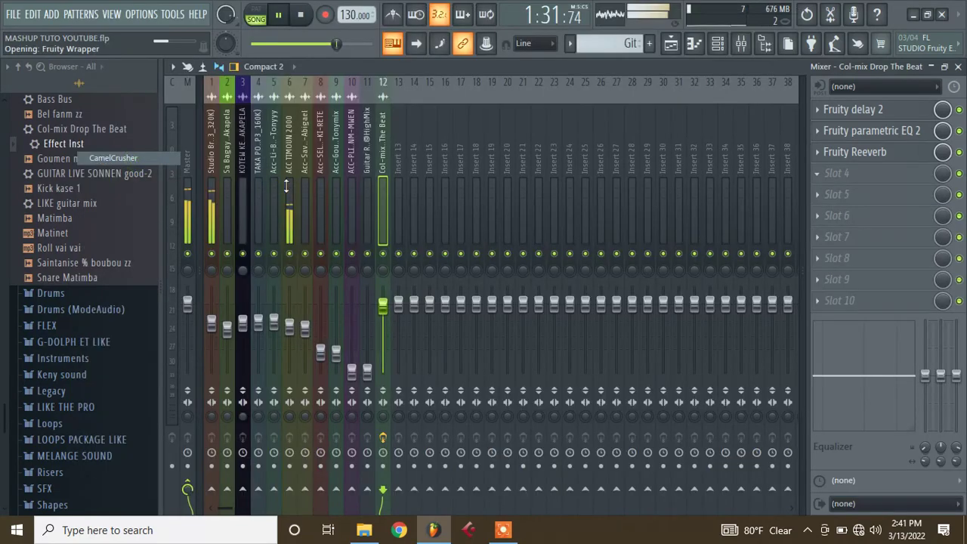
pyautogui.click(366, 330)
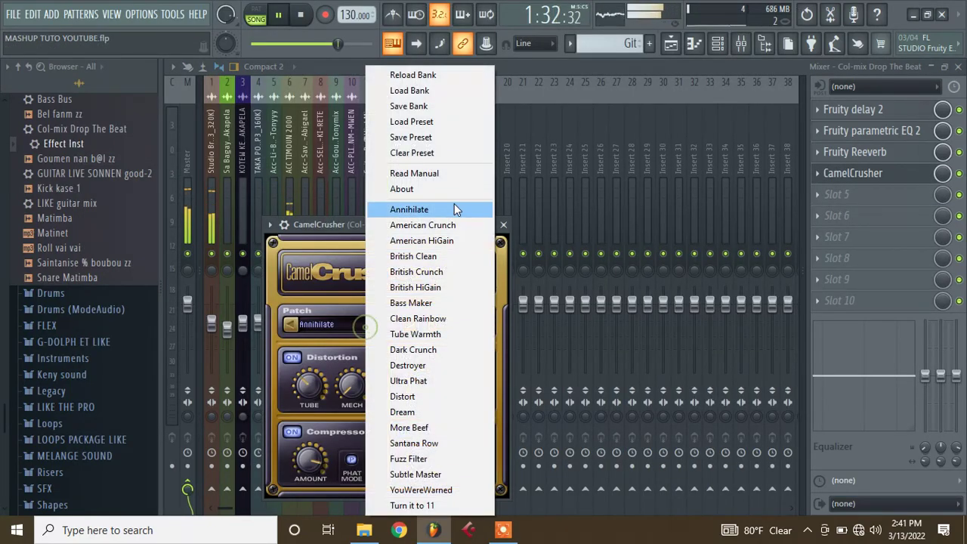
pyautogui.click(444, 253)
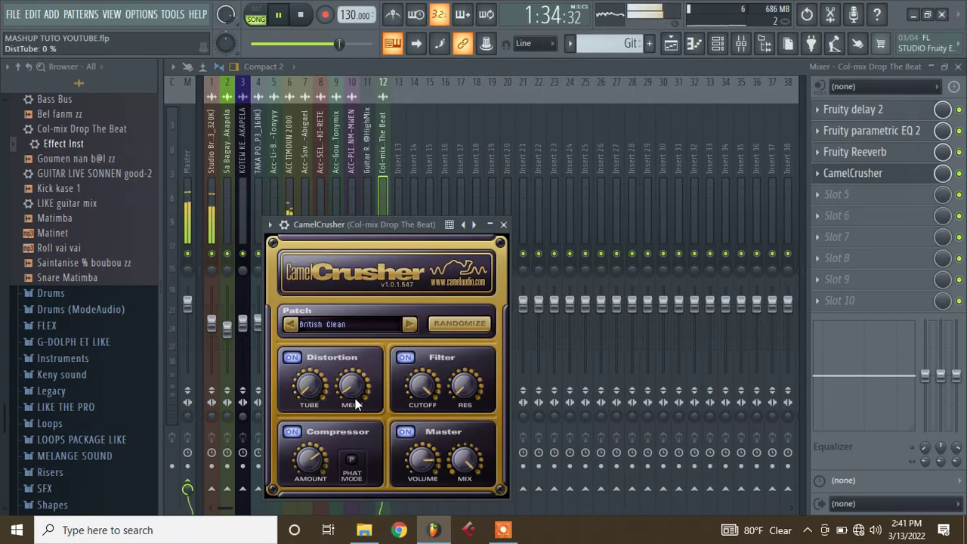
pyautogui.click(503, 224)
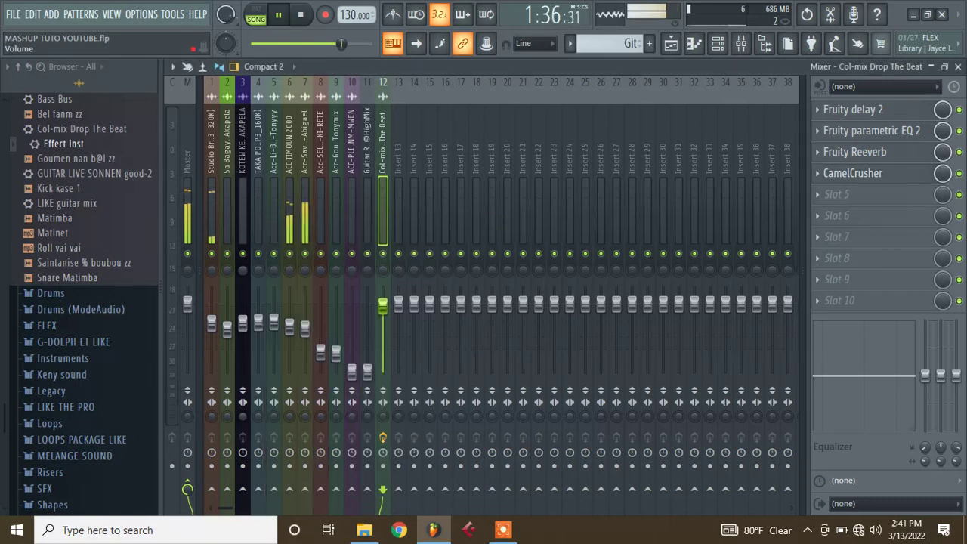
# Lower mixer track 12's volume to 53% (-11.7 dB) and raise the Acc-Savon track to 76% (-5.8 dB)
pyautogui.moveTo(382, 305); pyautogui.dragTo(382, 338)
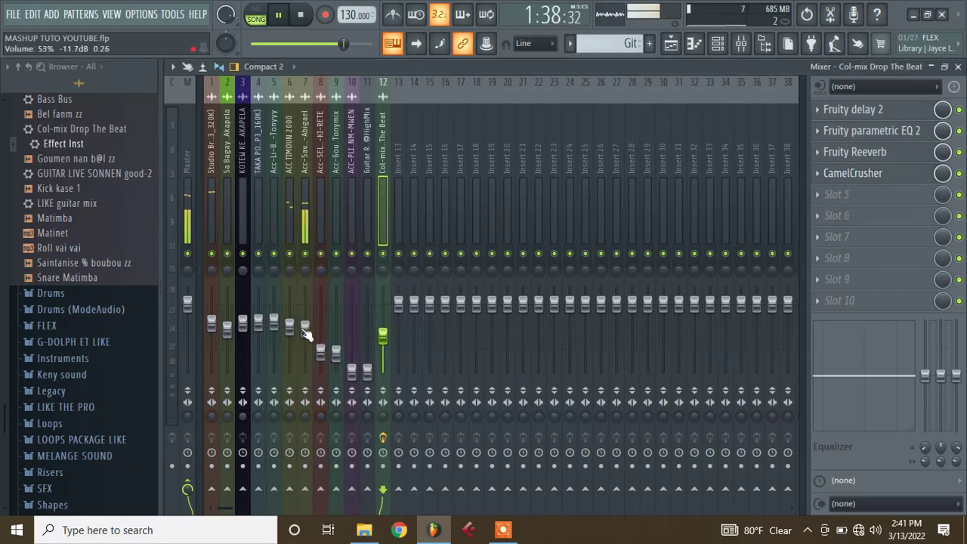
pyautogui.click(304, 326)
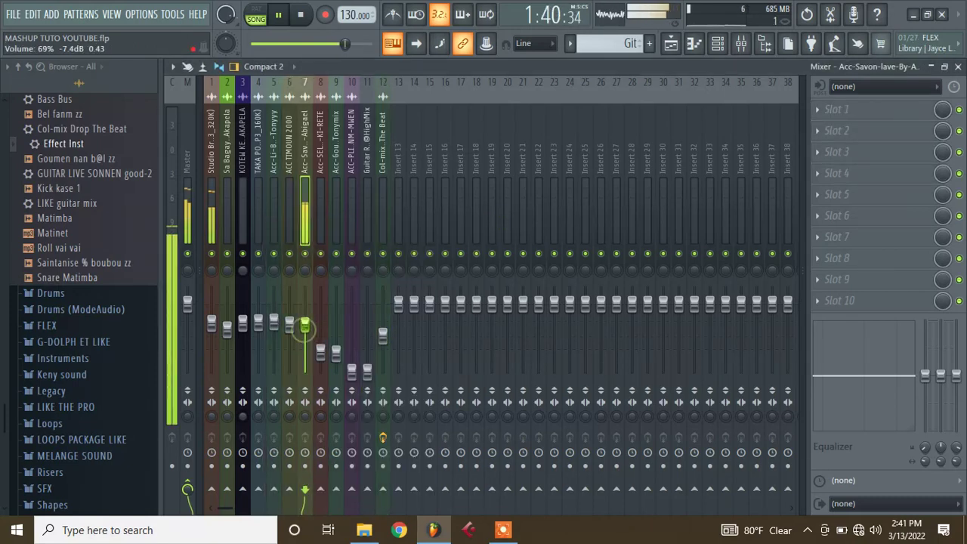
pyautogui.moveTo(304, 327); pyautogui.dragTo(305, 321)
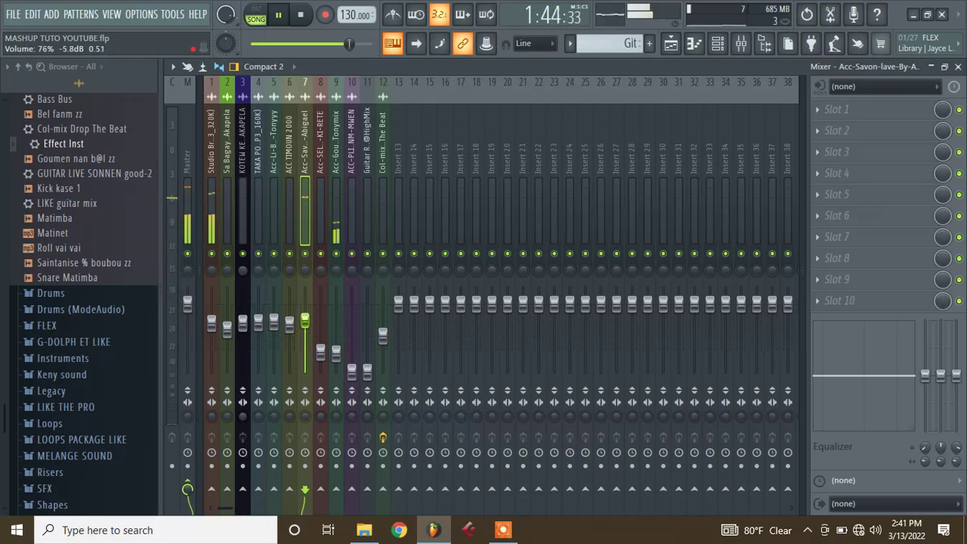
# Raise the volumes of the Acc-Gouye, Acc-PLI and Guitar RABODAY mixer tracks, and set Acc-SEL to 70% (-7.3 dB)
pyautogui.moveTo(336, 353); pyautogui.dragTo(324, 324)
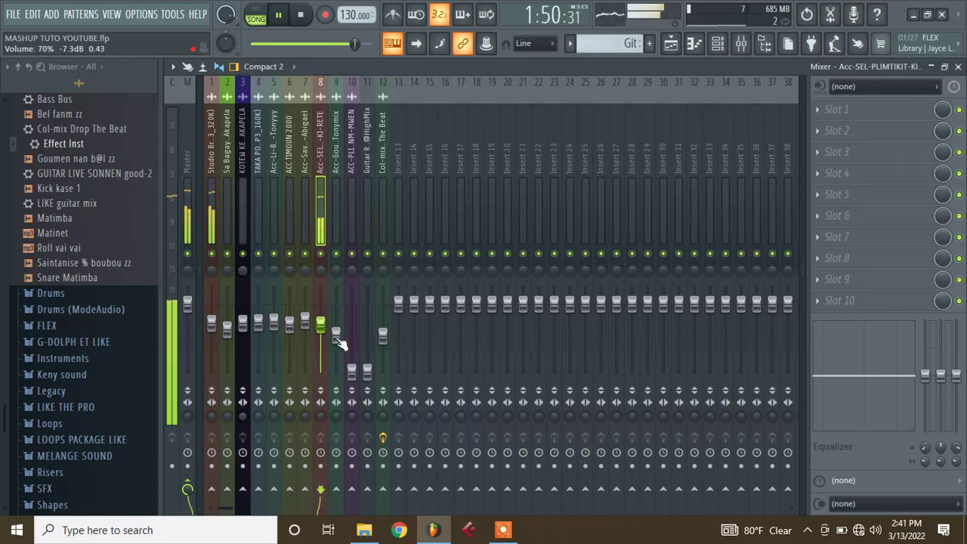
pyautogui.moveTo(352, 370); pyautogui.dragTo(351, 325)
pyautogui.click(367, 342)
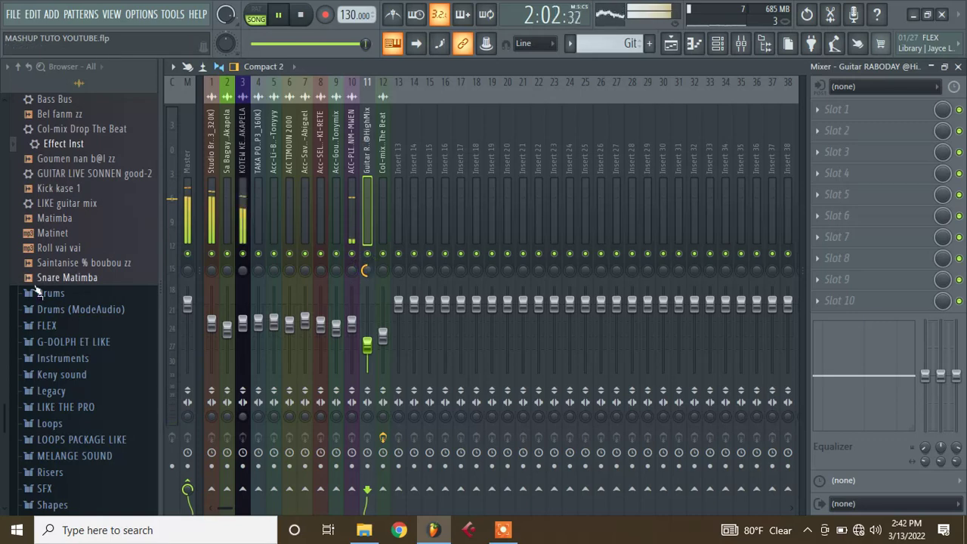
# Load the Effect Inst preset onto the Guitar RABODAY mixer track and cut the lows with band 1 of its Fruity parametric EQ 2
pyautogui.moveTo(86, 151); pyautogui.dragTo(855, 134)
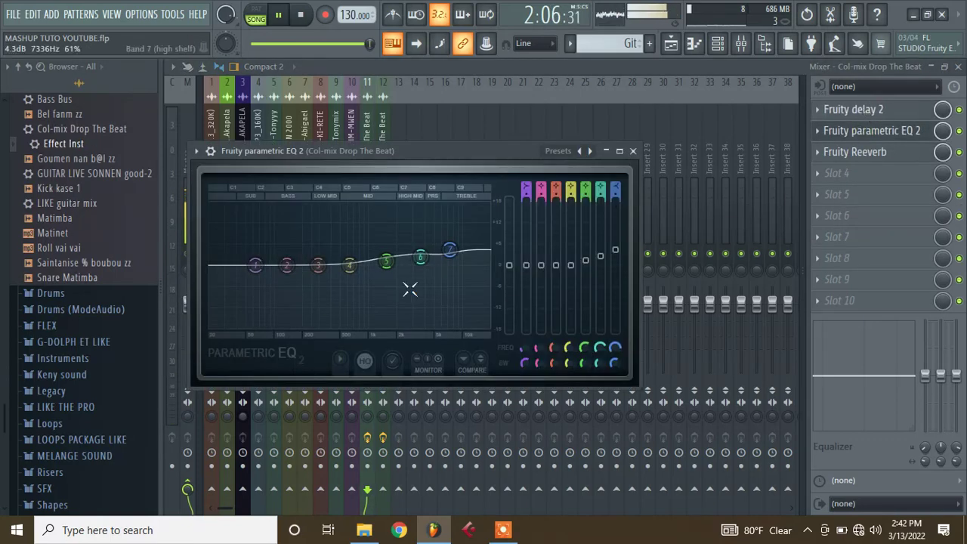
pyautogui.moveTo(256, 265); pyautogui.dragTo(336, 322)
pyautogui.click(633, 150)
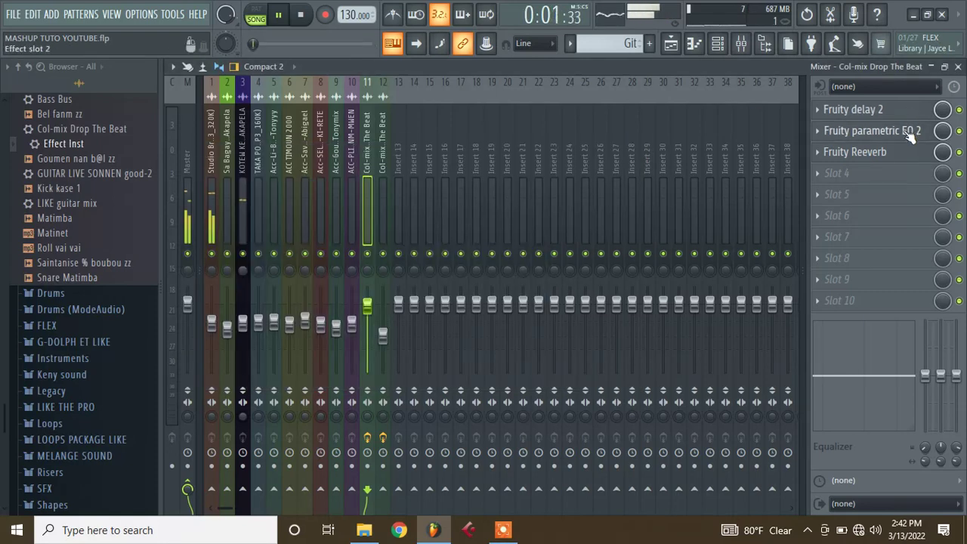
pyautogui.click(910, 130)
pyautogui.click(634, 151)
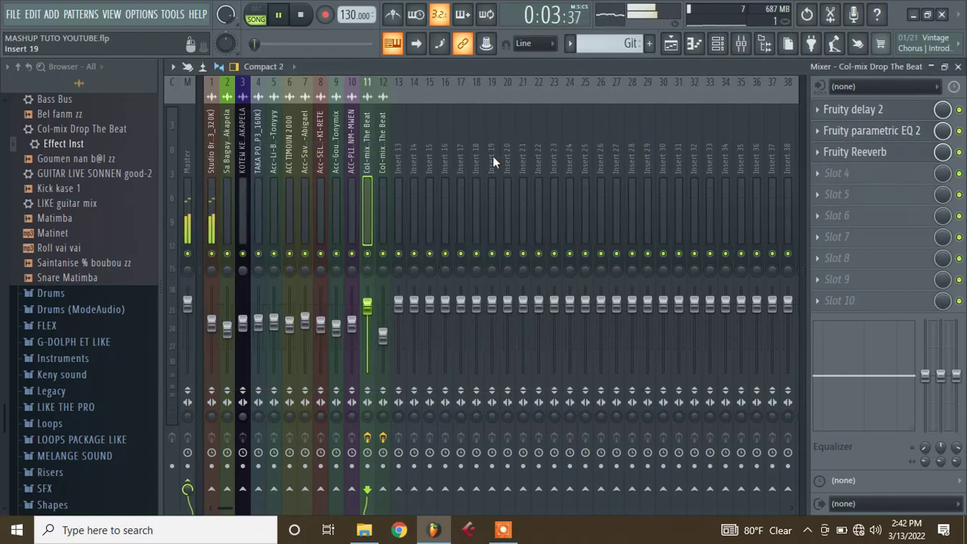
# Lower mixer track 11's volume close to the neighbouring tracks' level, raise track 12 slightly, and save the project
pyautogui.moveTo(367, 306); pyautogui.dragTo(384, 328)
pyautogui.hotkey('ctrl', 's')
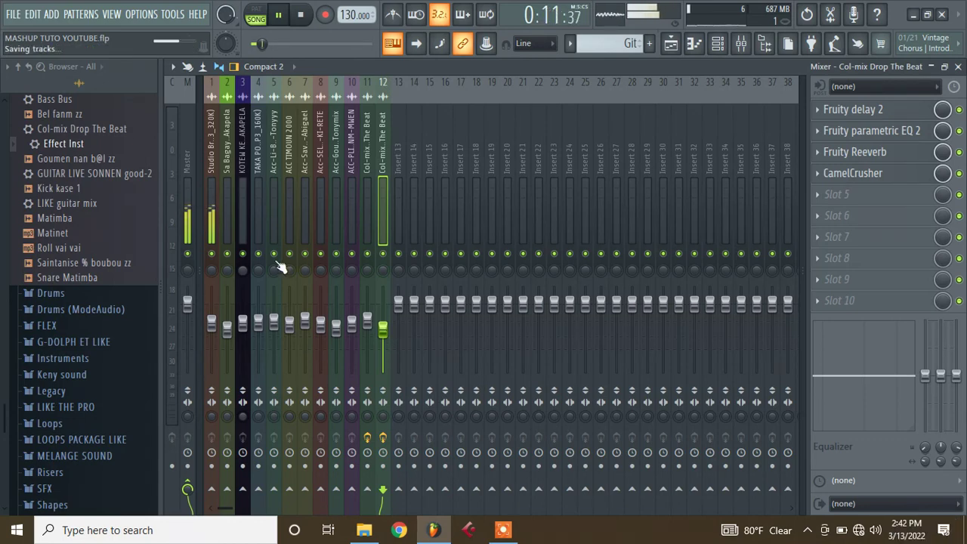
pyautogui.hotkey('ctrl', 's')
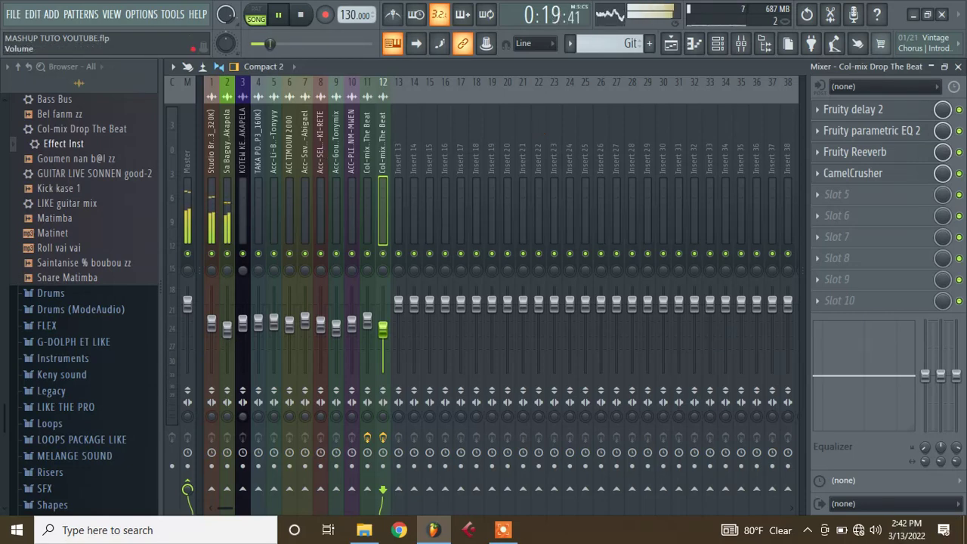
# Raise the Sa Bagay track's volume to 64% and the TAKA POU TOKO track's to 77%, saving the project in between
pyautogui.click(227, 329)
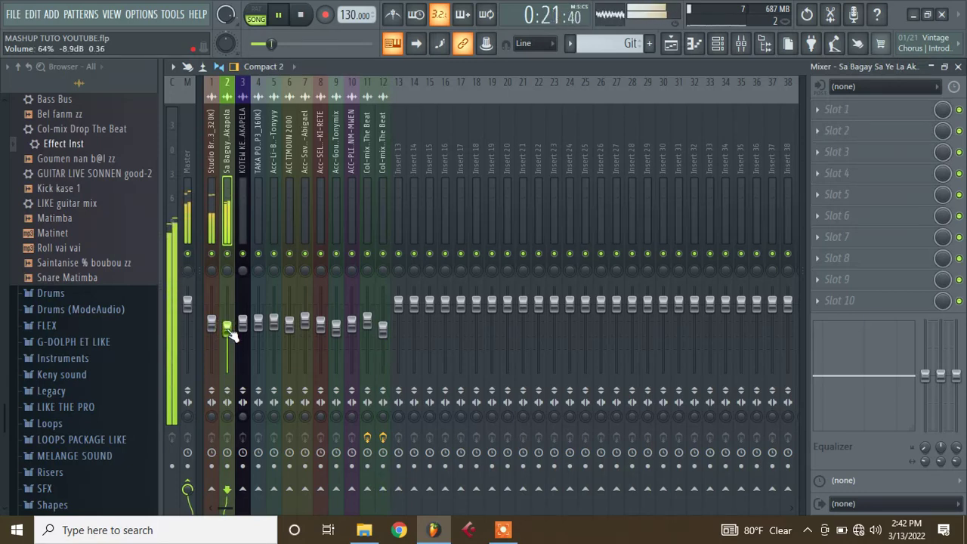
pyautogui.hotkey('ctrl', 's')
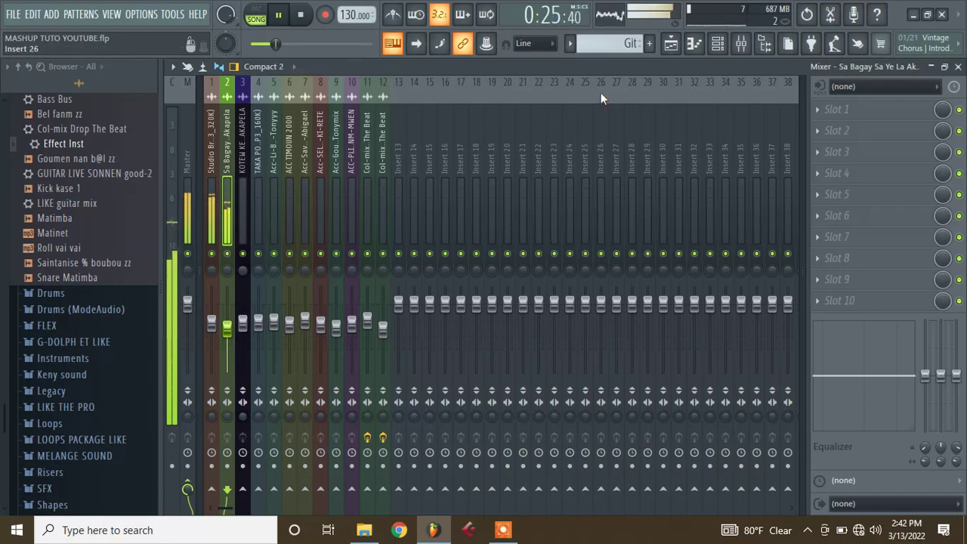
pyautogui.click(383, 331)
pyautogui.click(368, 321)
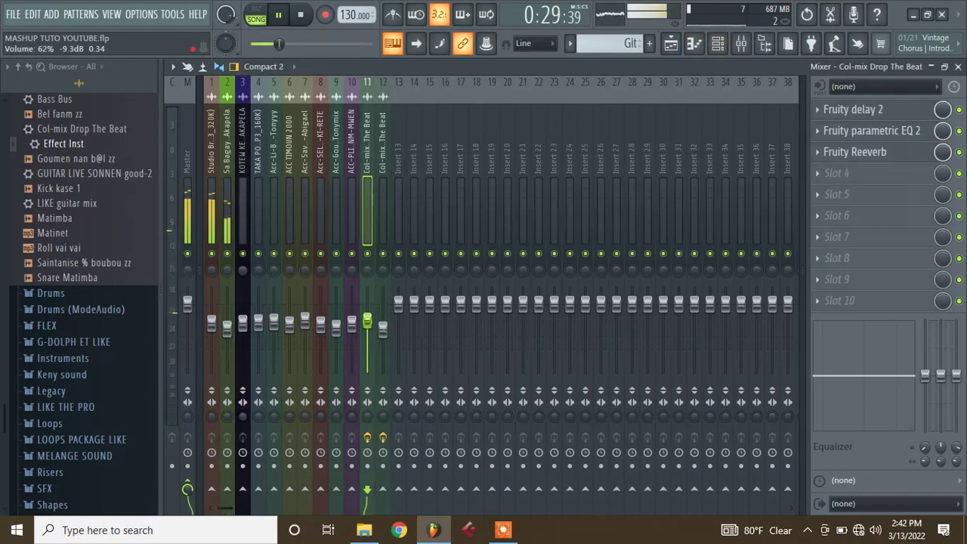
pyautogui.click(258, 324)
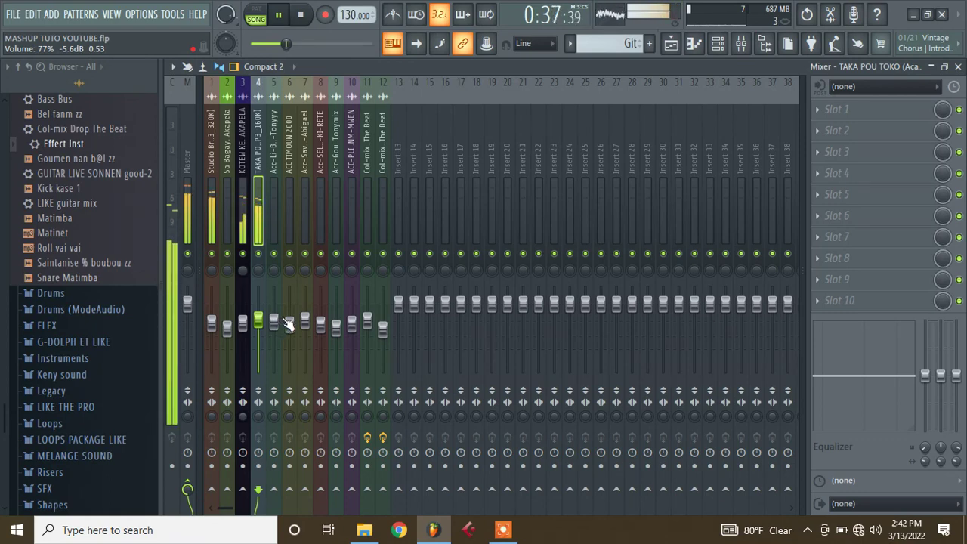
# Set the Acc-Li-Bone track's volume to 78% and the ACC TIMOUN 2000 track's to 71%, saving the project in between
pyautogui.hotkey('ctrl', 's')
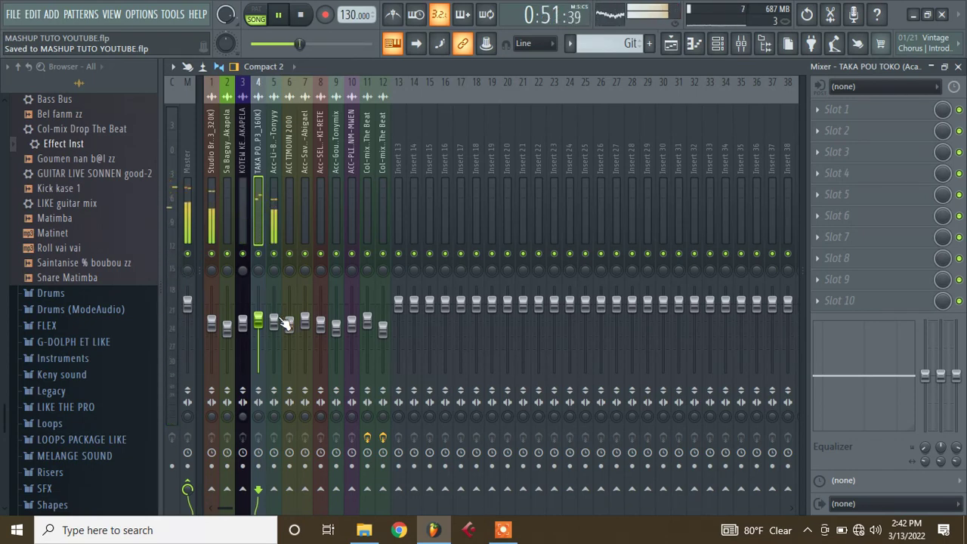
pyautogui.moveTo(283, 319); pyautogui.dragTo(277, 318)
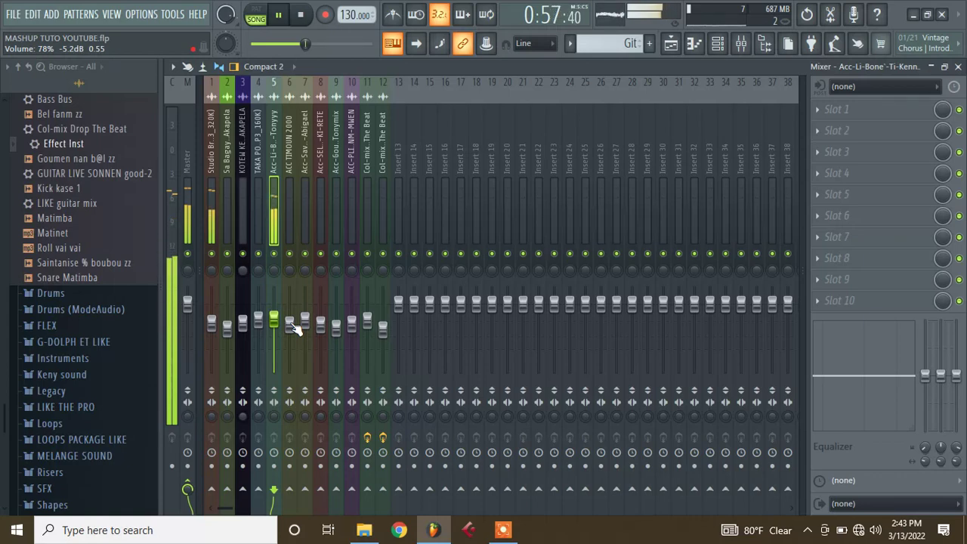
pyautogui.hotkey('ctrl', 's')
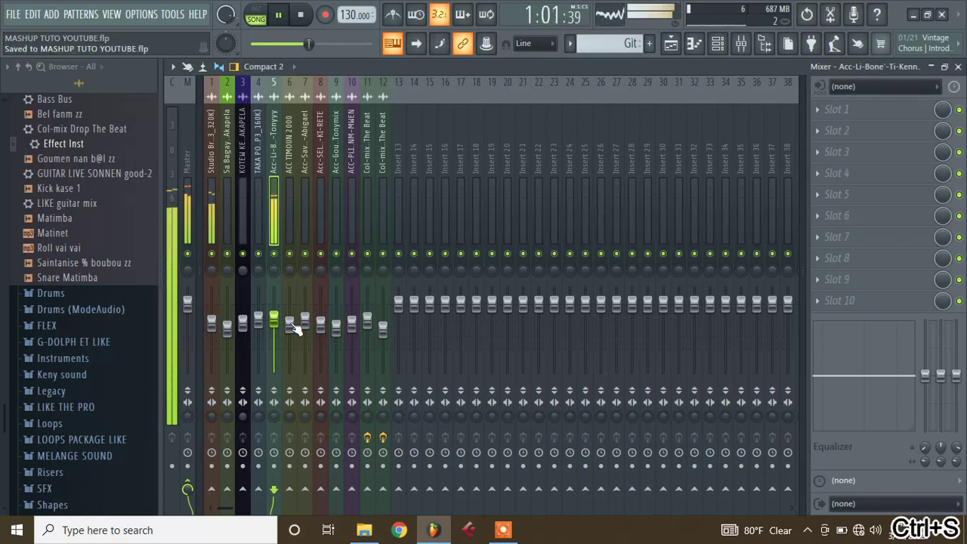
pyautogui.click(291, 324)
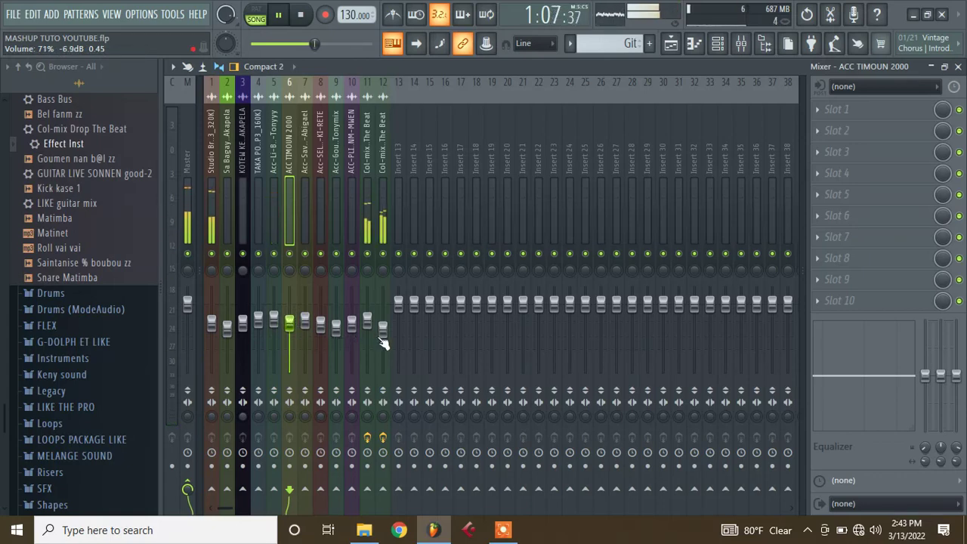
# Set mixer track 12's volume to 76% and track 11's to 61%, and save the project
pyautogui.moveTo(368, 322)
pyautogui.mouseDown()
pyautogui.moveTo(368, 337)
pyautogui.moveTo(383, 325)
pyautogui.mouseUp()
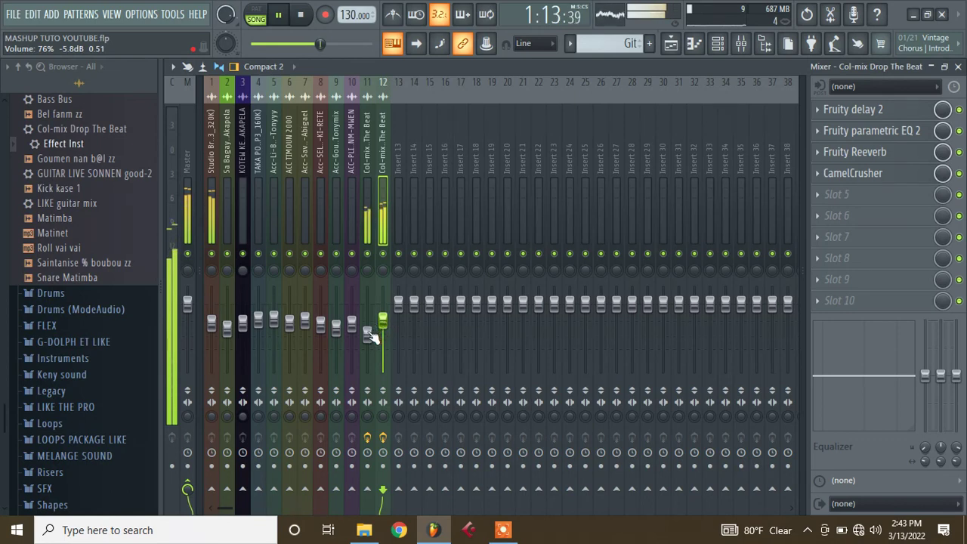
pyautogui.moveTo(370, 336); pyautogui.dragTo(371, 330)
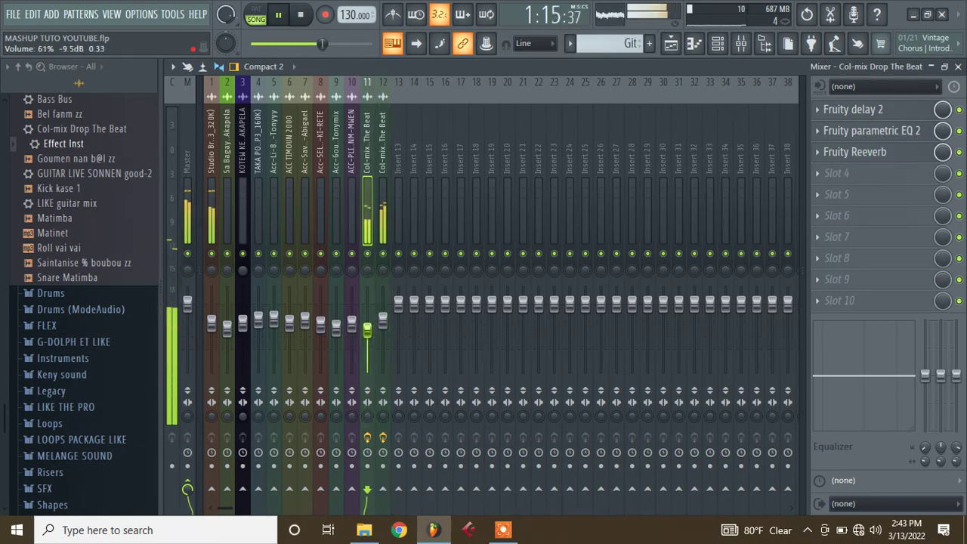
pyautogui.hotkey('ctrl', 's')
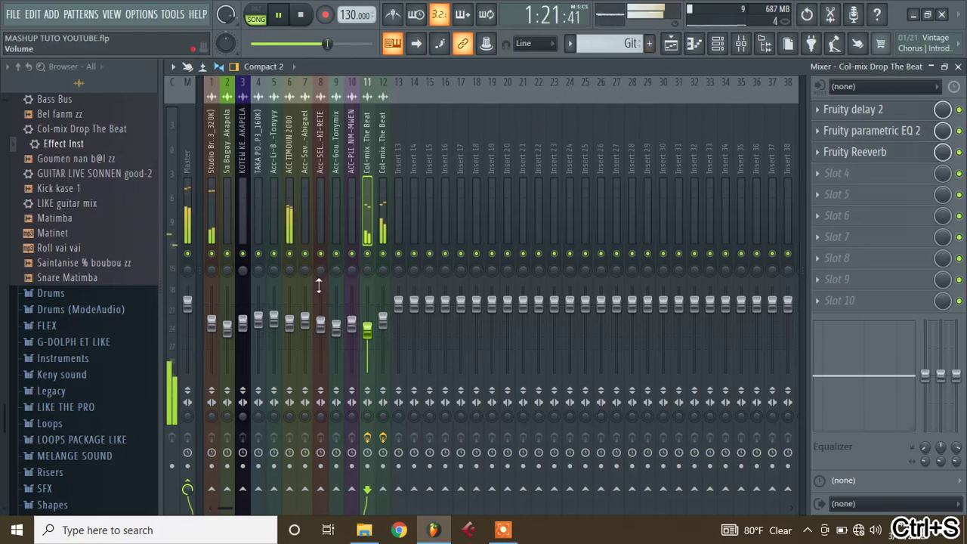
# Raise the ACC TIMOUN 2000 track's volume to 80%, save the project, and select the Master track
pyautogui.click(290, 323)
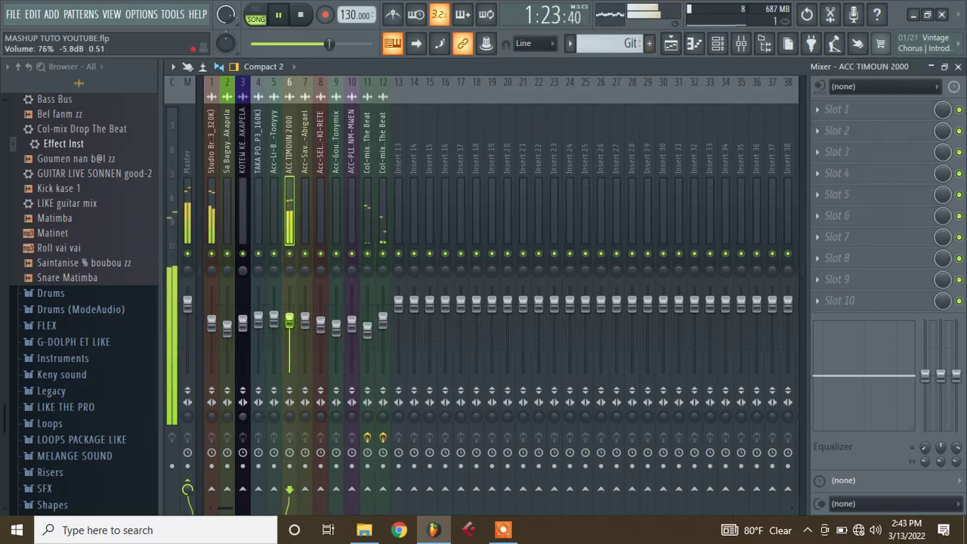
pyautogui.moveTo(289, 324); pyautogui.dragTo(290, 316)
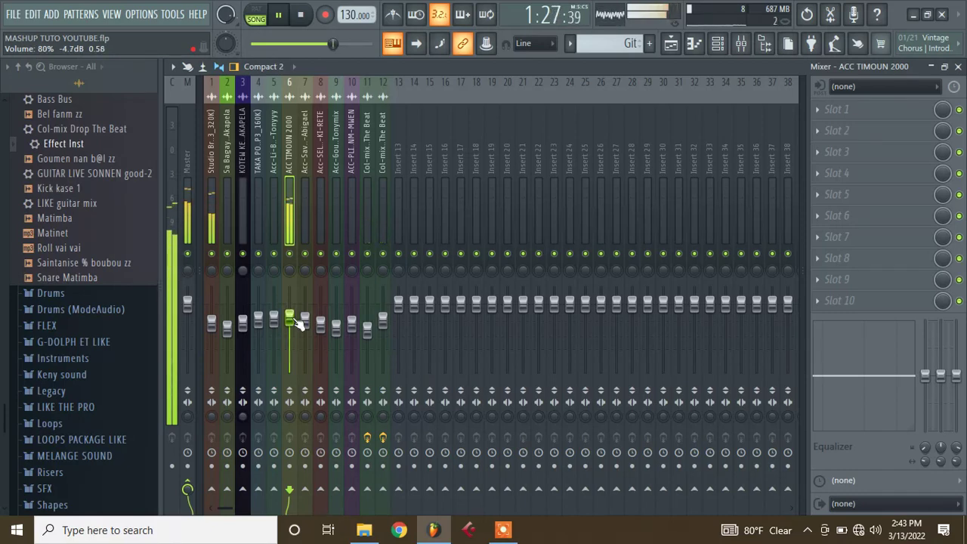
pyautogui.hotkey('ctrl', 's')
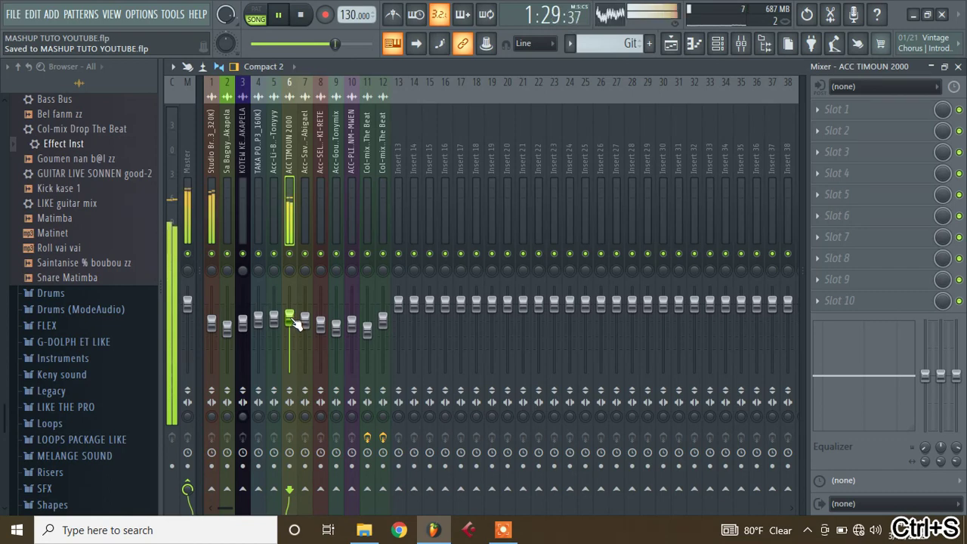
pyautogui.click(181, 152)
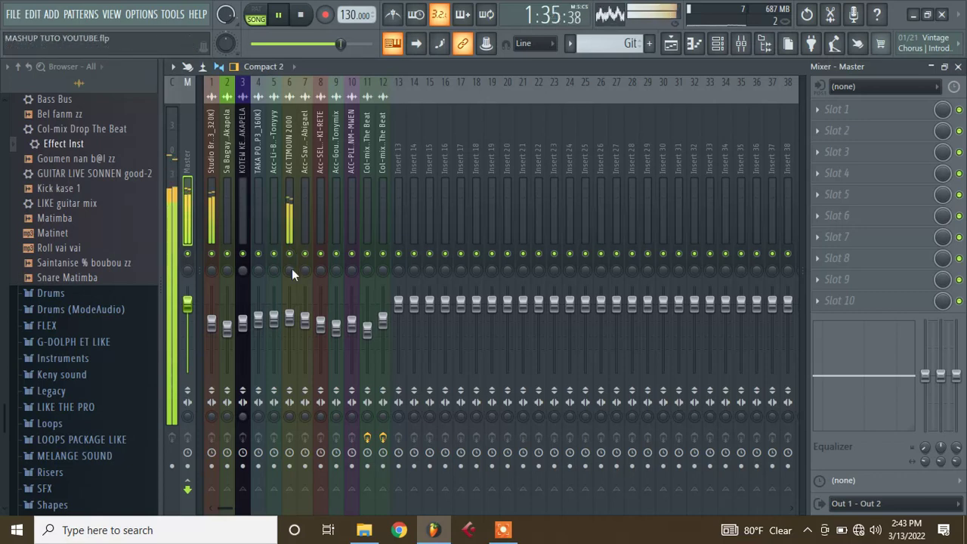
# Raise the Acc-Savon track's volume to 79% and lower the ACC TIMOUN 2000 track's slightly
pyautogui.moveTo(305, 320); pyautogui.dragTo(305, 317)
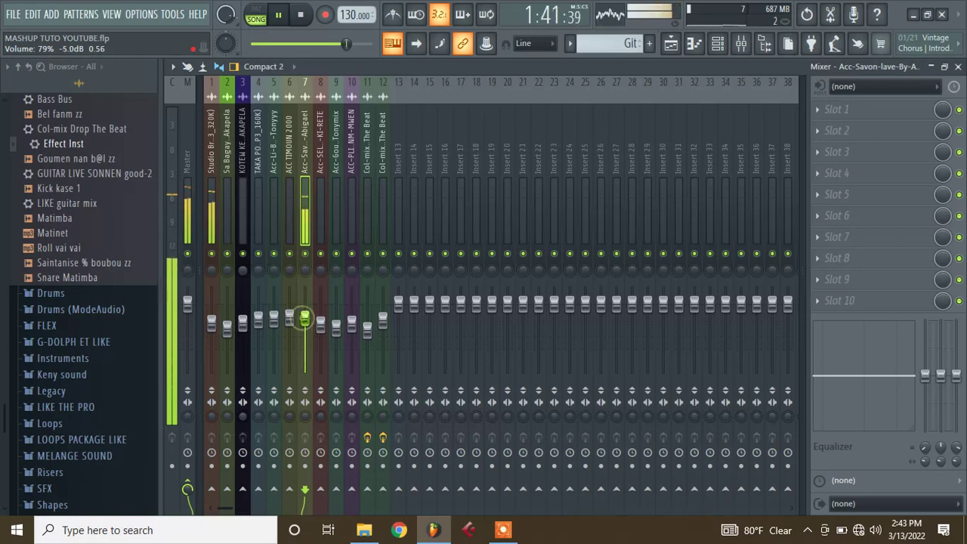
pyautogui.click(289, 317)
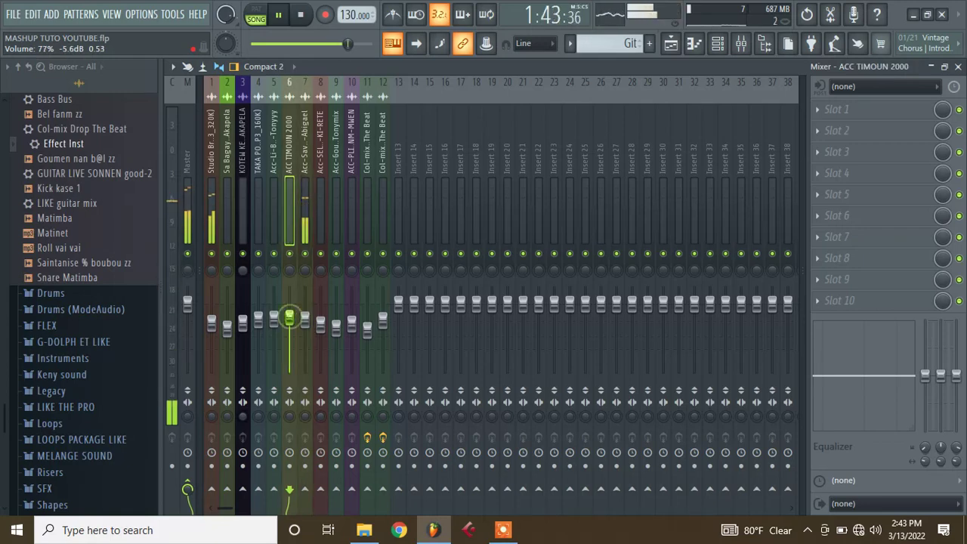
pyautogui.moveTo(289, 317); pyautogui.dragTo(289, 315)
# Set the Acc-Gouye track's volume to 70%, raise the Acc-SEL track's slightly, and save the project
pyautogui.click(336, 326)
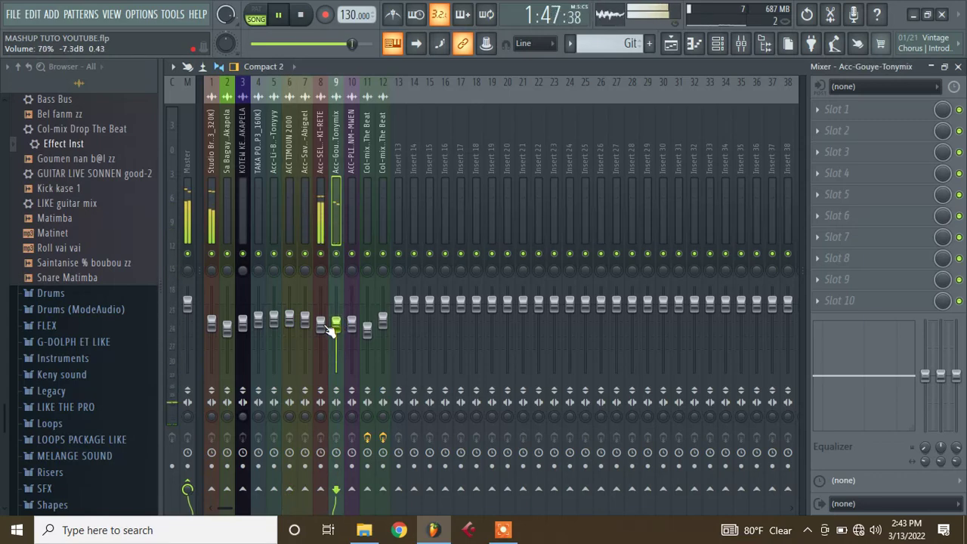
pyautogui.click(320, 324)
pyautogui.moveTo(321, 324); pyautogui.dragTo(321, 322)
pyautogui.hotkey('ctrl', 's')
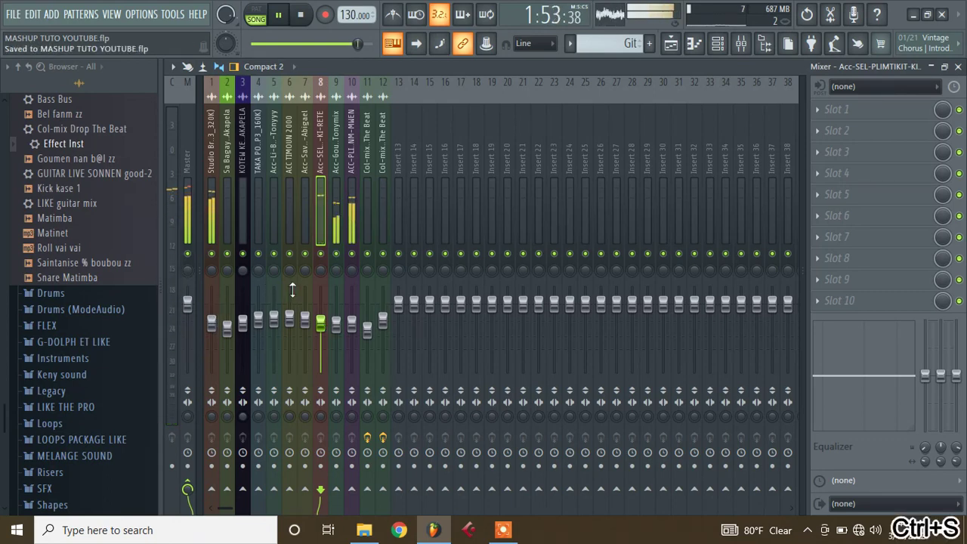
# Select mixer tracks 1 to 12 and lower their volumes together until track 12 is at 49%
pyautogui.click(351, 325)
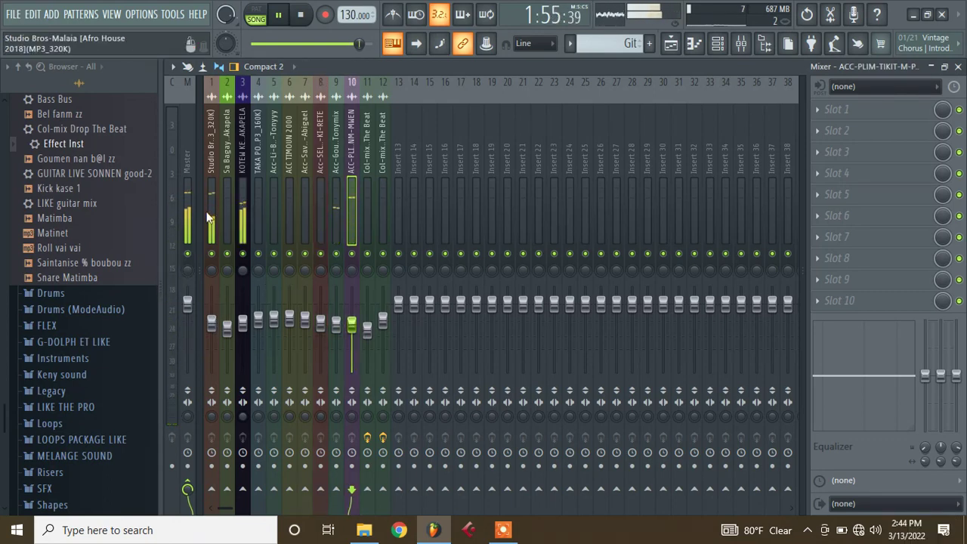
pyautogui.moveTo(212, 216); pyautogui.dragTo(379, 219)
pyautogui.moveTo(393, 314); pyautogui.dragTo(383, 331)
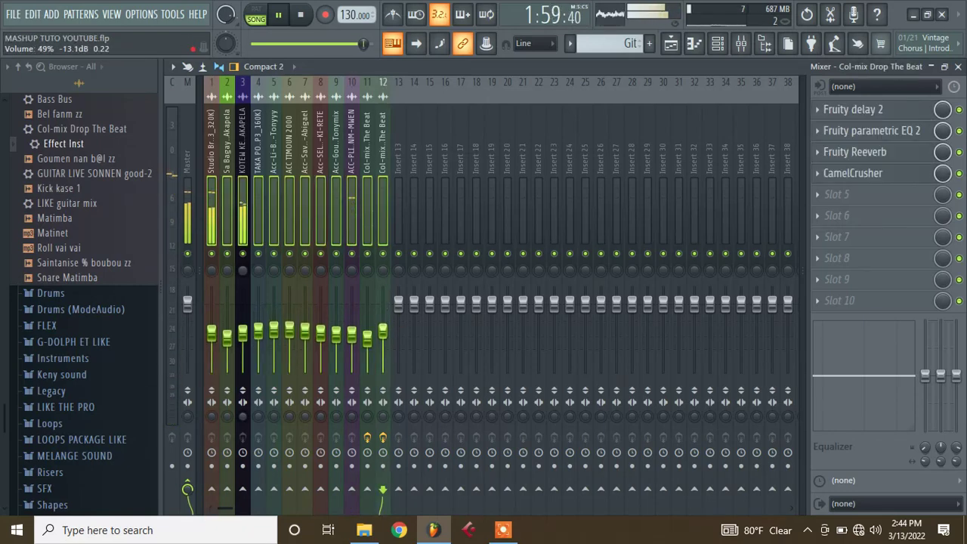
pyautogui.click(192, 140)
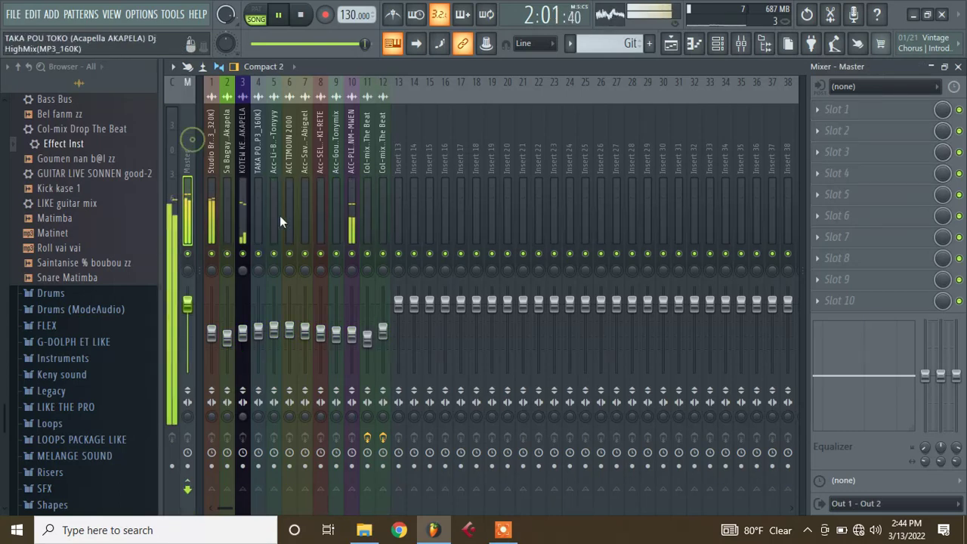
# Raise the volumes of mixer tracks 1 to 12 together until track 12 is at 58%, stop playback, and save the project
pyautogui.moveTo(214, 215); pyautogui.dragTo(382, 221)
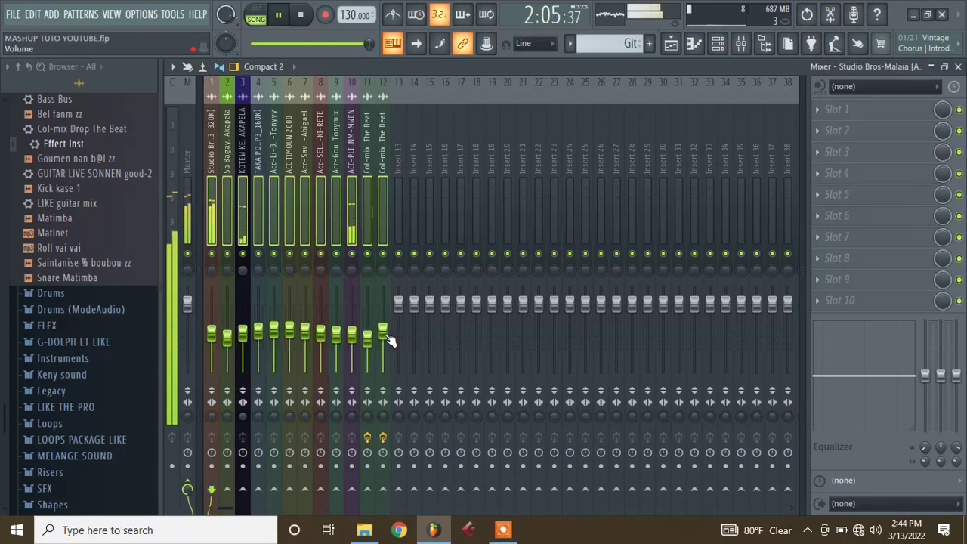
pyautogui.moveTo(384, 331); pyautogui.dragTo(384, 327)
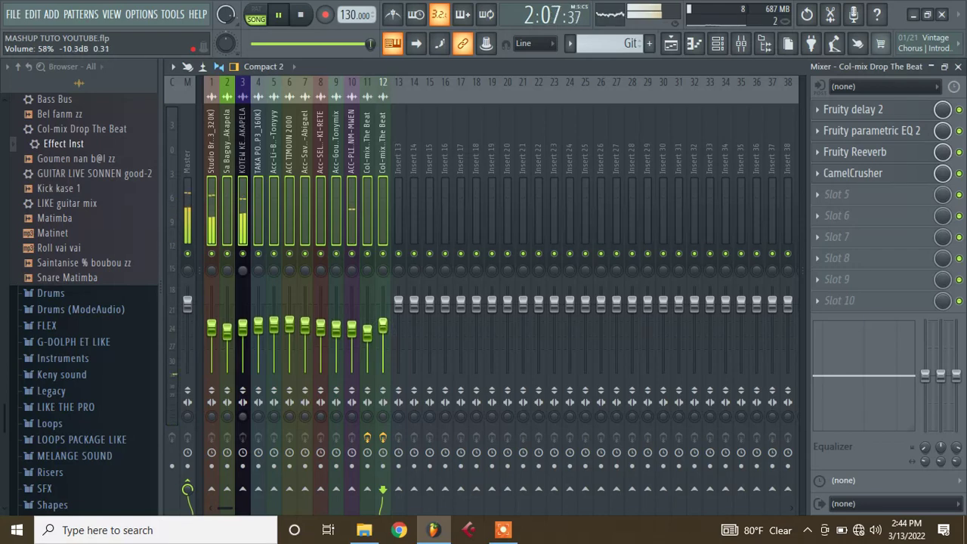
pyautogui.click(193, 149)
pyautogui.press('space')
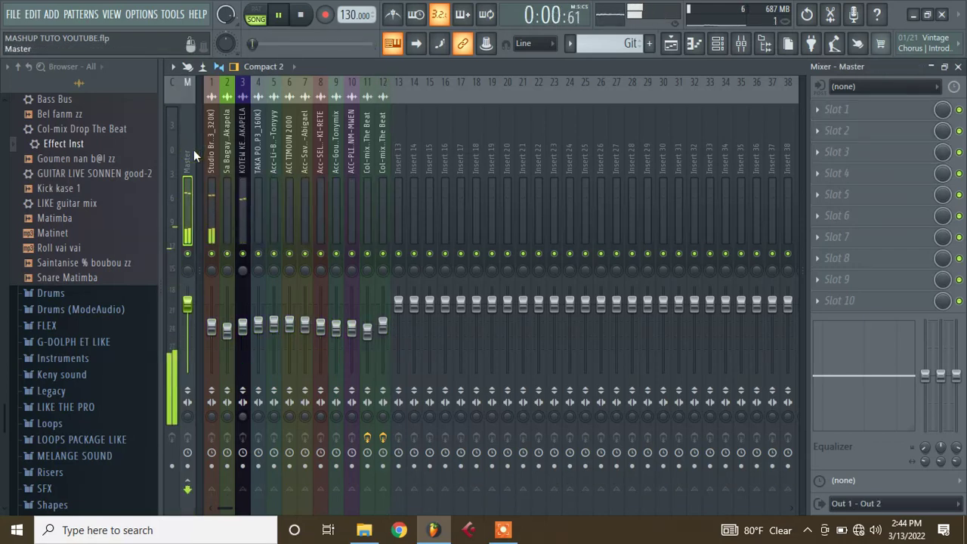
pyautogui.hotkey('ctrl', 's')
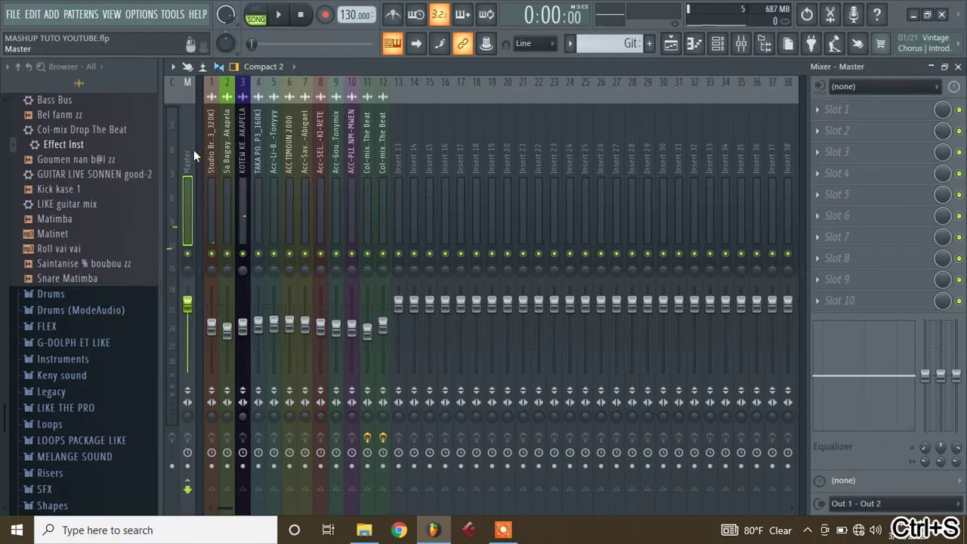
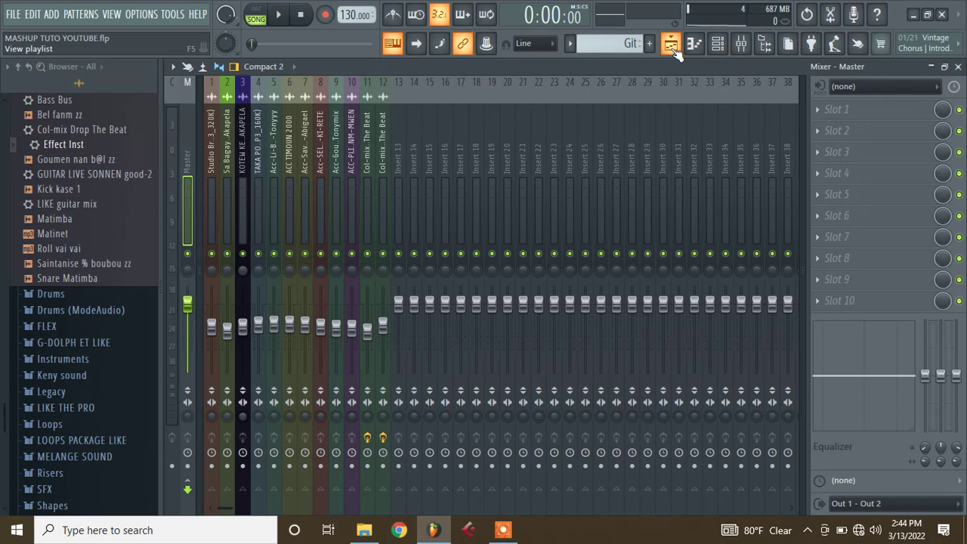
# Play the song from bar 9, raise the Sa Bagay track's volume to 65%, and save the project
pyautogui.press('space')
pyautogui.click(671, 44)
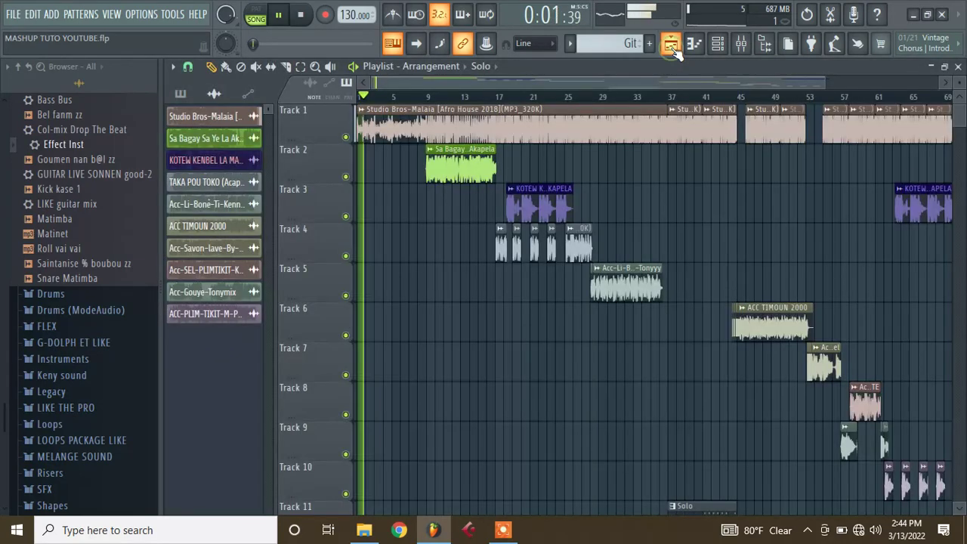
pyautogui.click(426, 99)
pyautogui.click(742, 45)
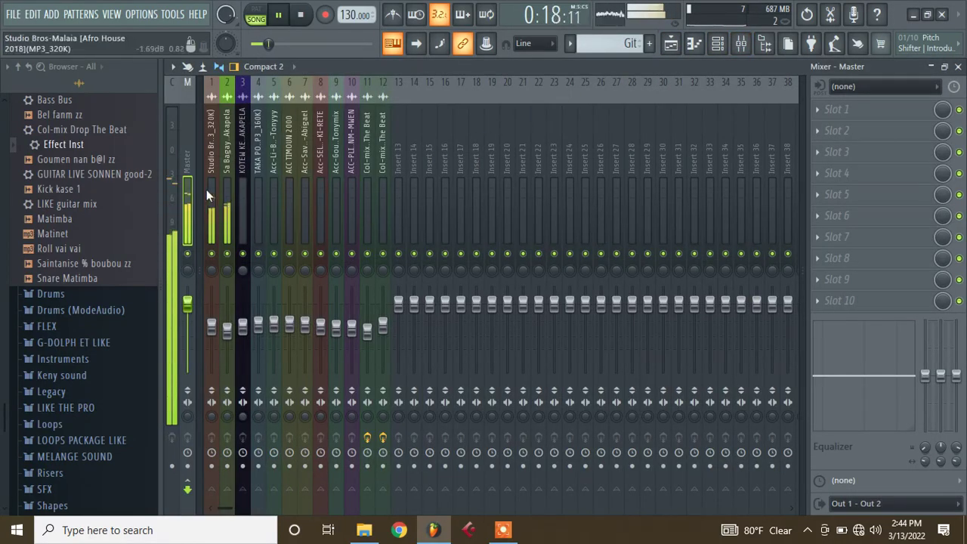
pyautogui.moveTo(227, 332); pyautogui.dragTo(227, 326)
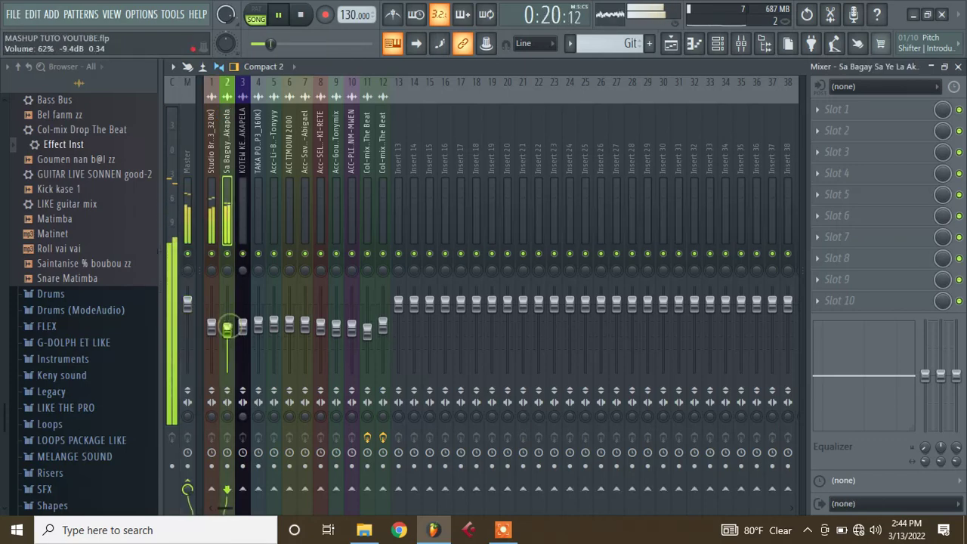
pyautogui.click(185, 155)
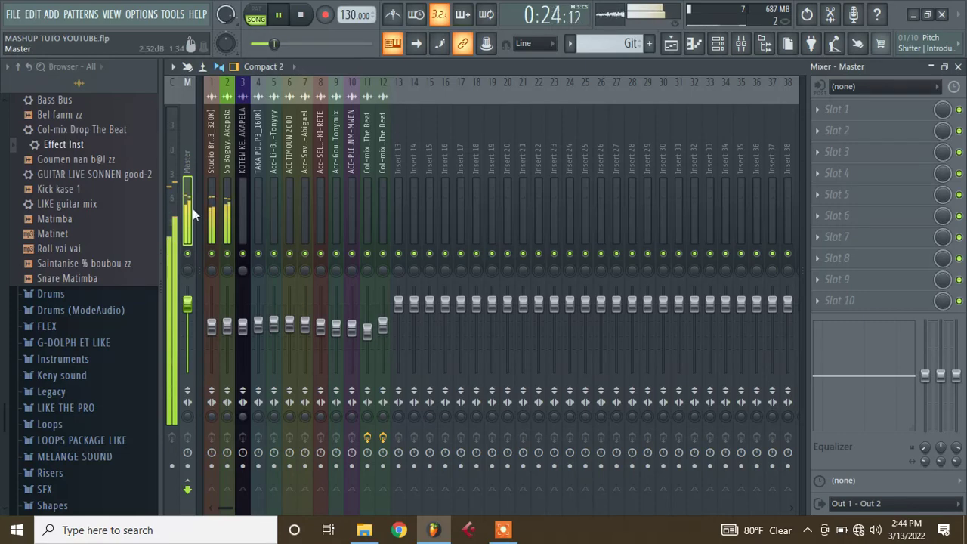
pyautogui.click(227, 326)
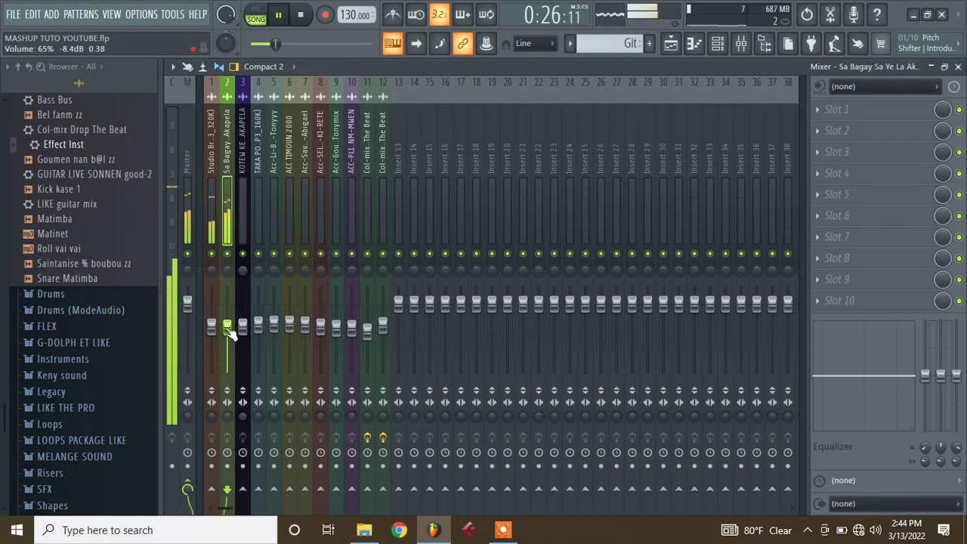
pyautogui.click(188, 179)
pyautogui.hotkey('ctrl', 's')
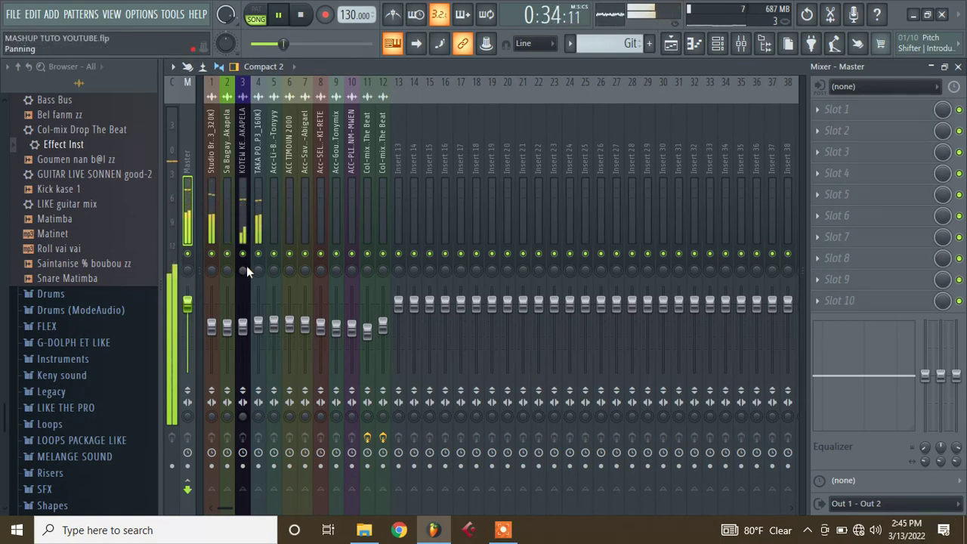
# Lower the volumes of mixer tracks 1 to 12 together until track 12 is at 55%, and save the project
pyautogui.click(245, 326)
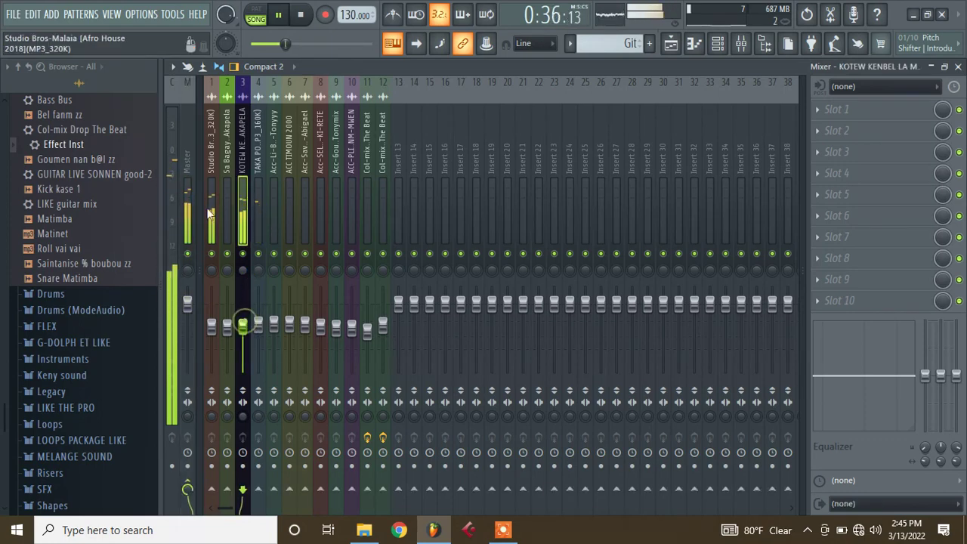
pyautogui.moveTo(204, 204); pyautogui.dragTo(376, 196)
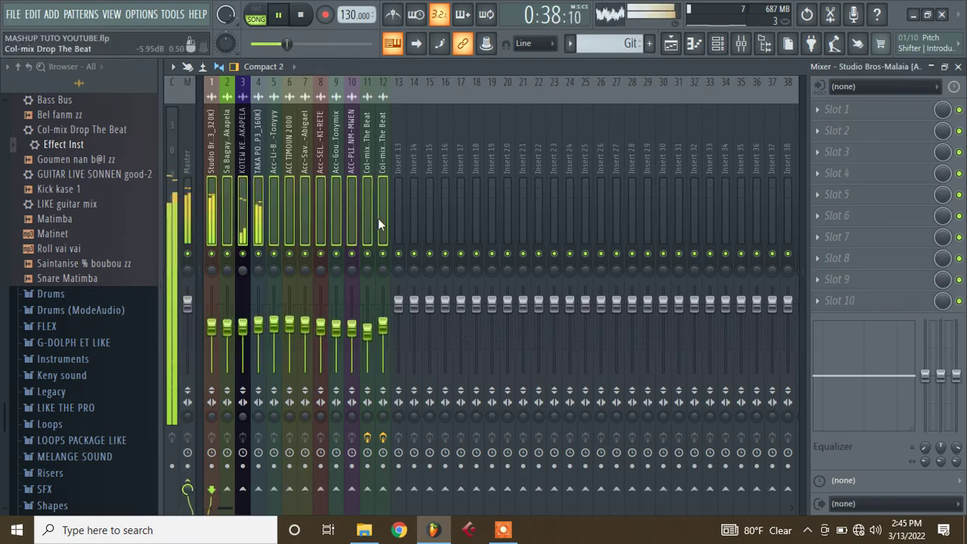
pyautogui.moveTo(385, 327); pyautogui.dragTo(384, 333)
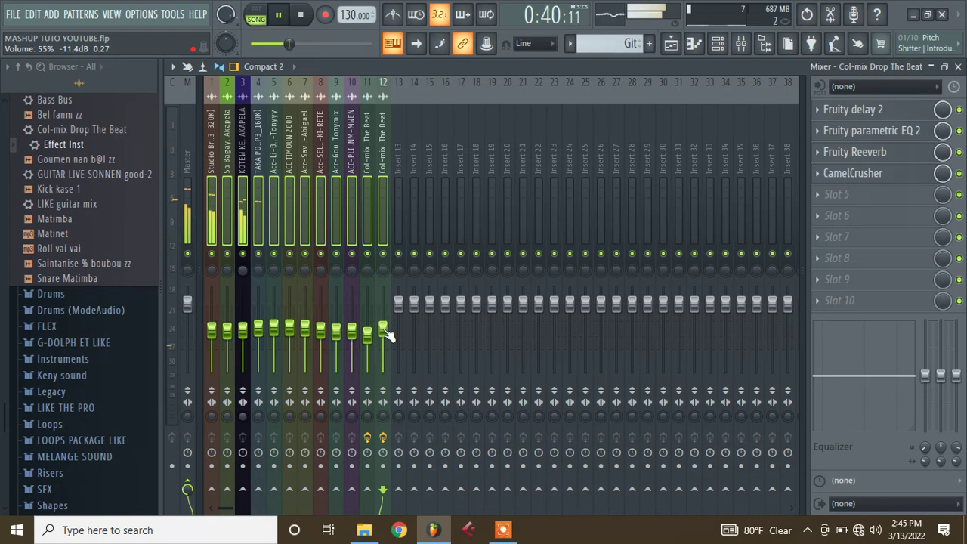
pyautogui.hotkey('ctrl', 's')
# Name mixer insert 15 "PARA COMP" and colour it with the previously used green
pyautogui.click(418, 159)
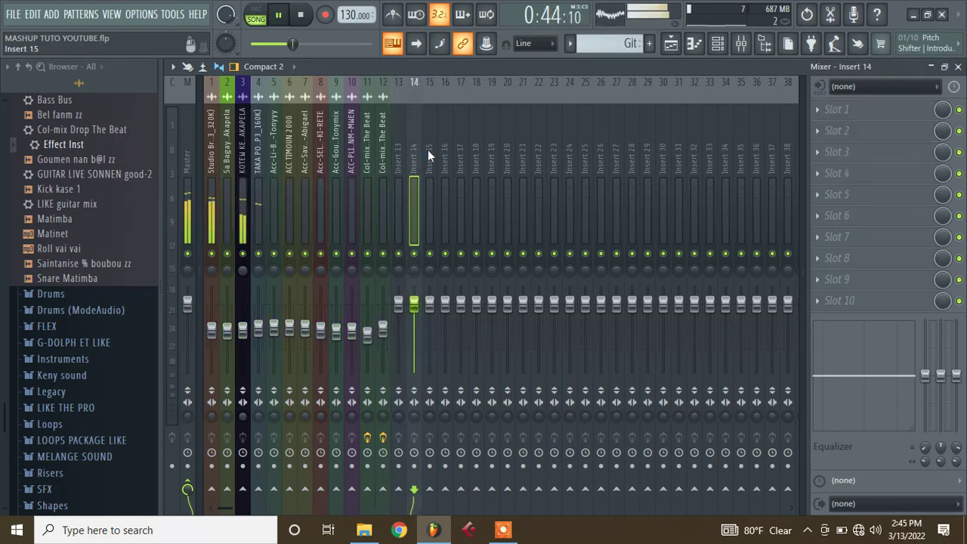
pyautogui.rightClick(427, 153)
pyautogui.click(463, 96)
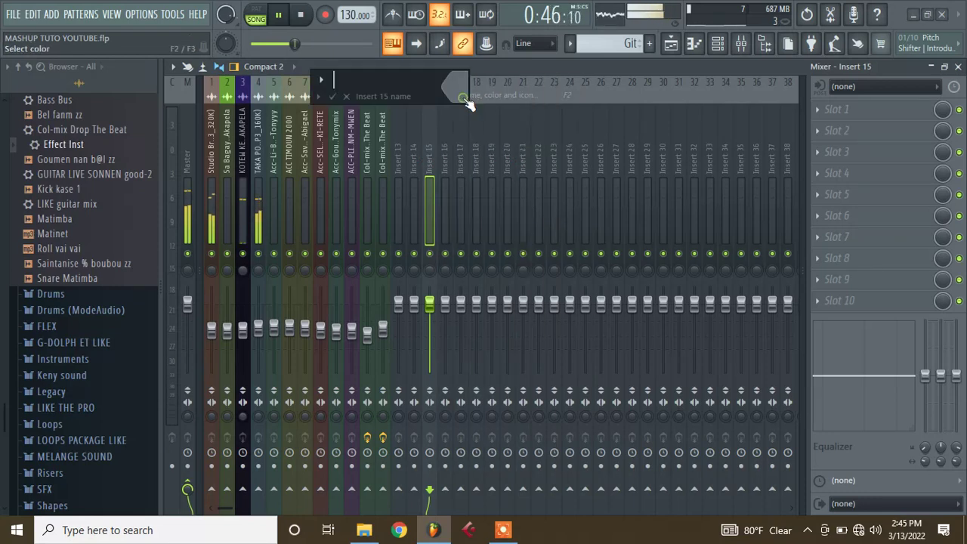
pyautogui.write('PARA CON')
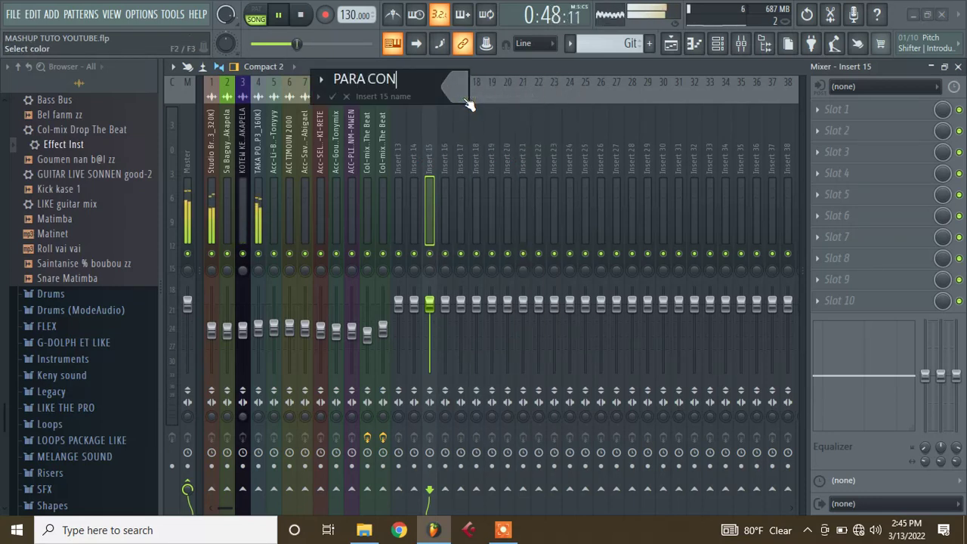
pyautogui.write('MP')
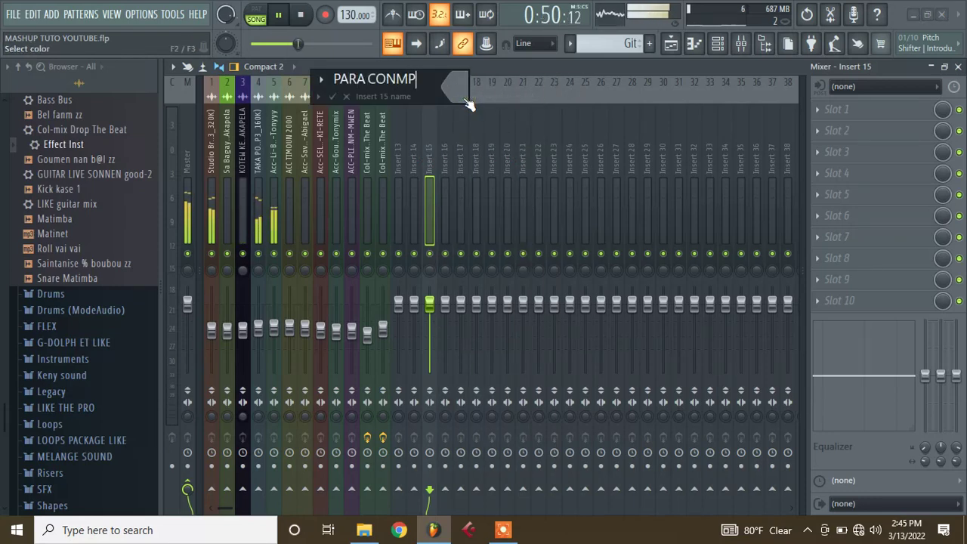
pyautogui.click(396, 75)
pyautogui.press('BackSpace')
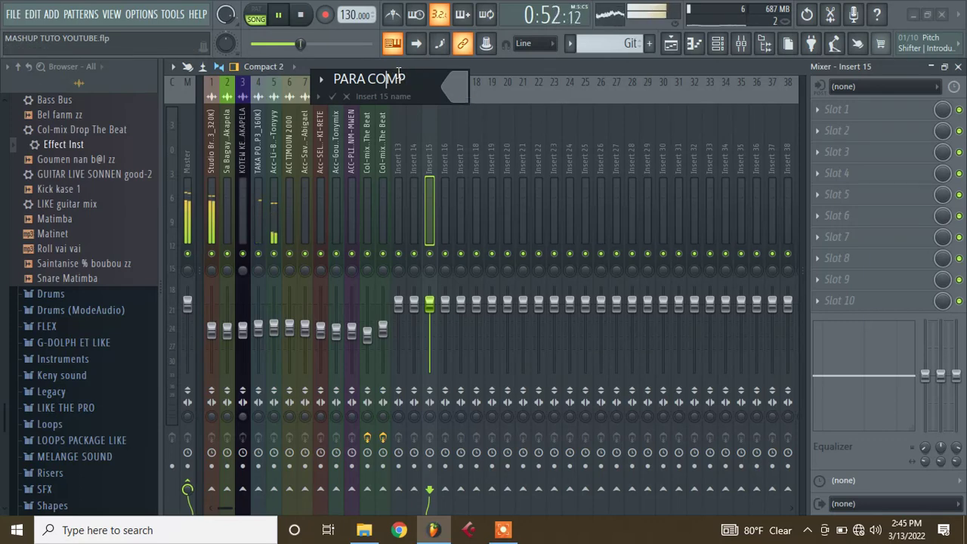
pyautogui.click(454, 87)
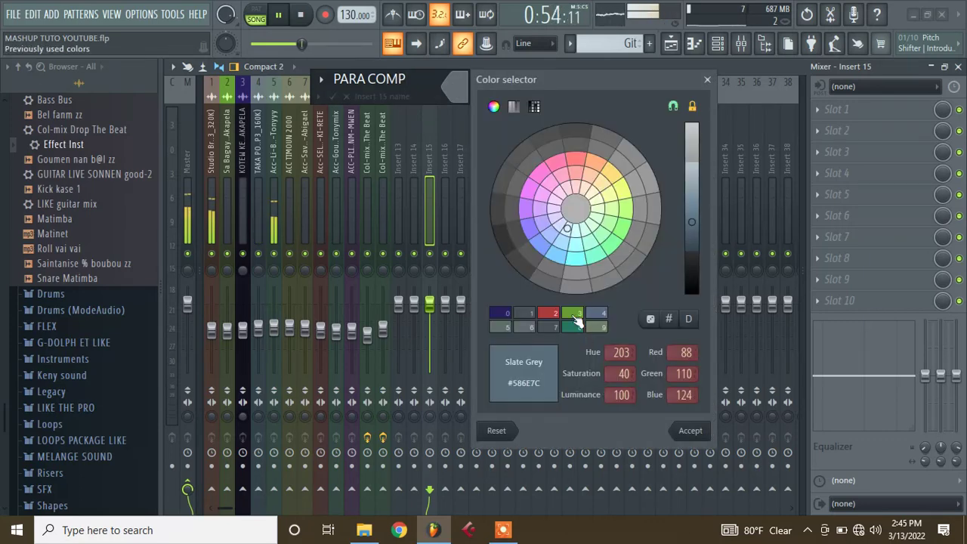
pyautogui.click(572, 314)
pyautogui.press('Return')
pyautogui.press('Return')
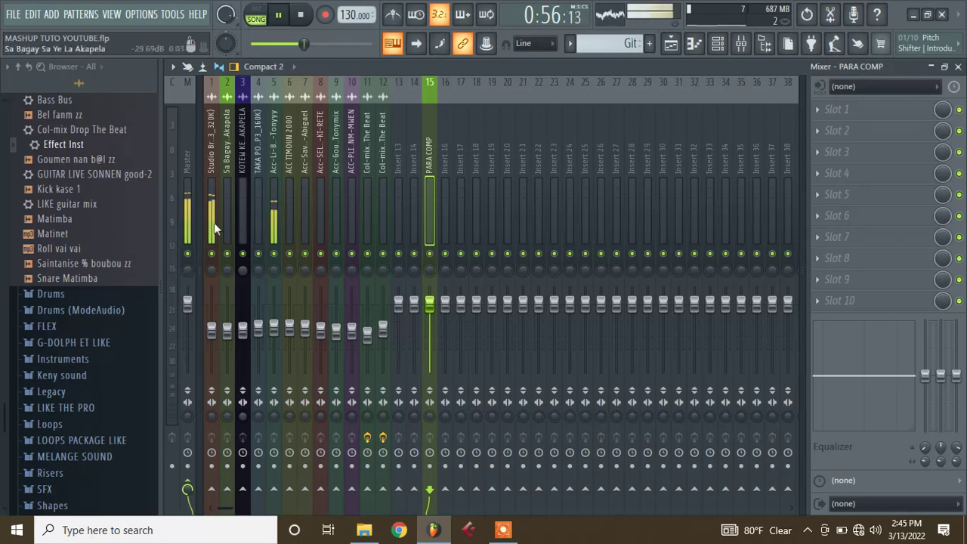
# Route mixer tracks 1 to 12 together to the PARA COMP track and check the routing on individual tracks
pyautogui.moveTo(210, 219); pyautogui.dragTo(375, 198)
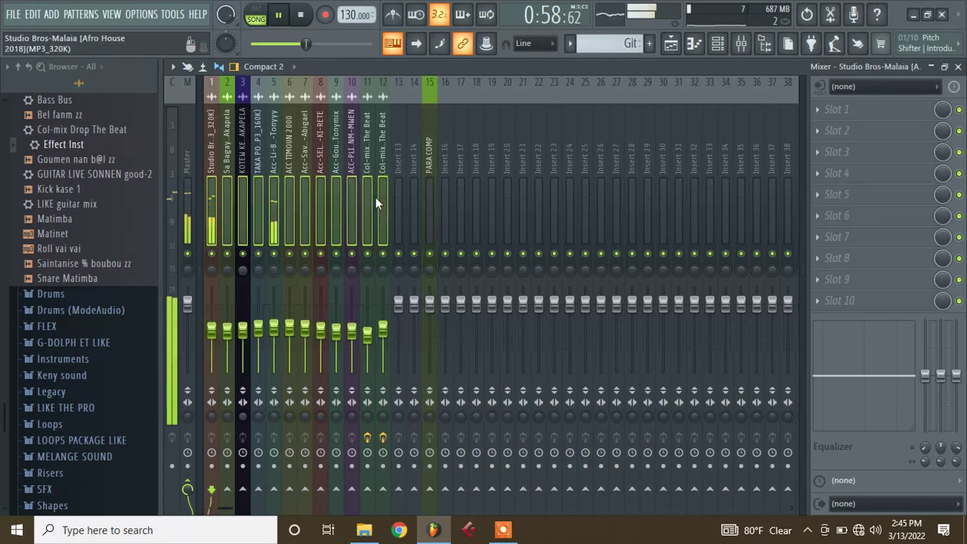
pyautogui.rightClick(431, 490)
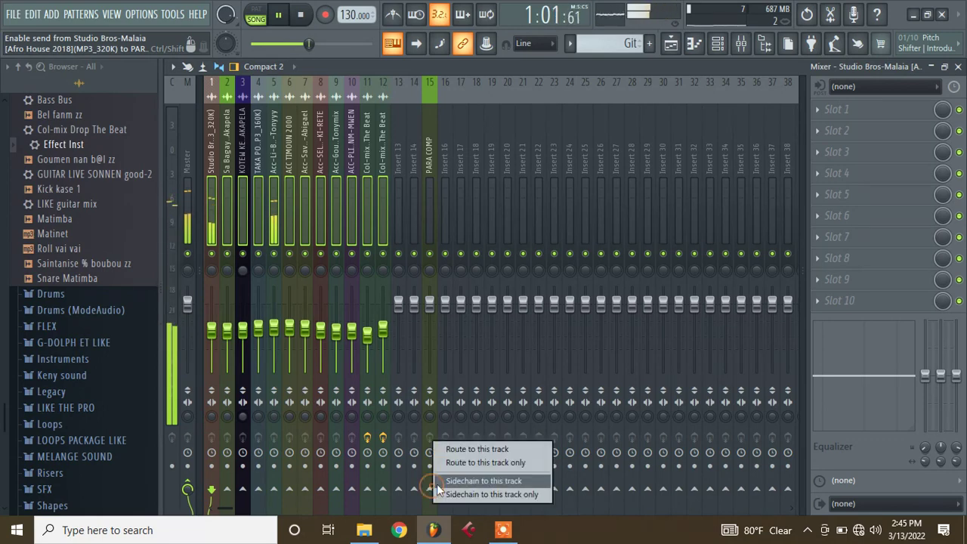
pyautogui.click(467, 450)
pyautogui.click(253, 162)
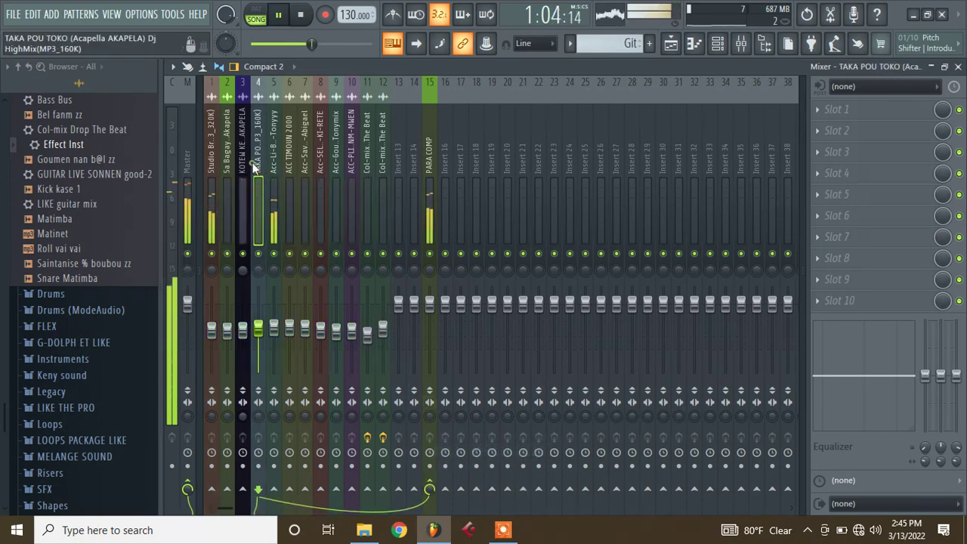
pyautogui.click(288, 160)
# Load the SSLComp Stereo plugin into slot 1 of the PARA COMP track and move its window clear of the tracks
pyautogui.click(429, 143)
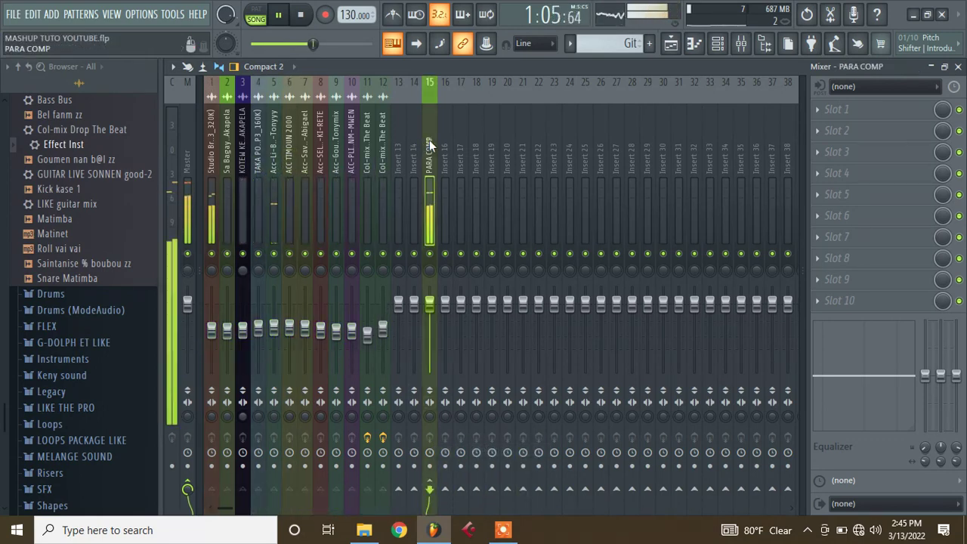
pyautogui.click(837, 109)
pyautogui.click(607, 75)
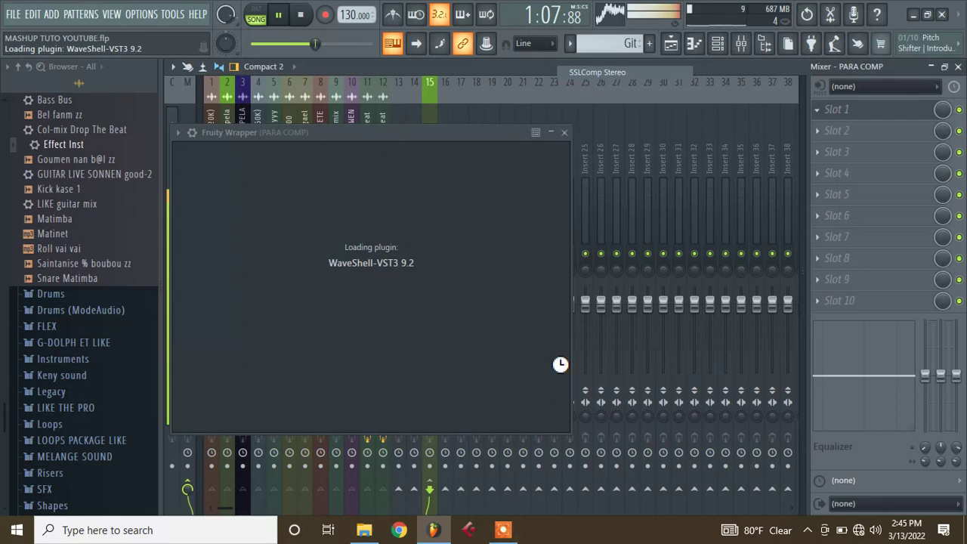
pyautogui.click(505, 533)
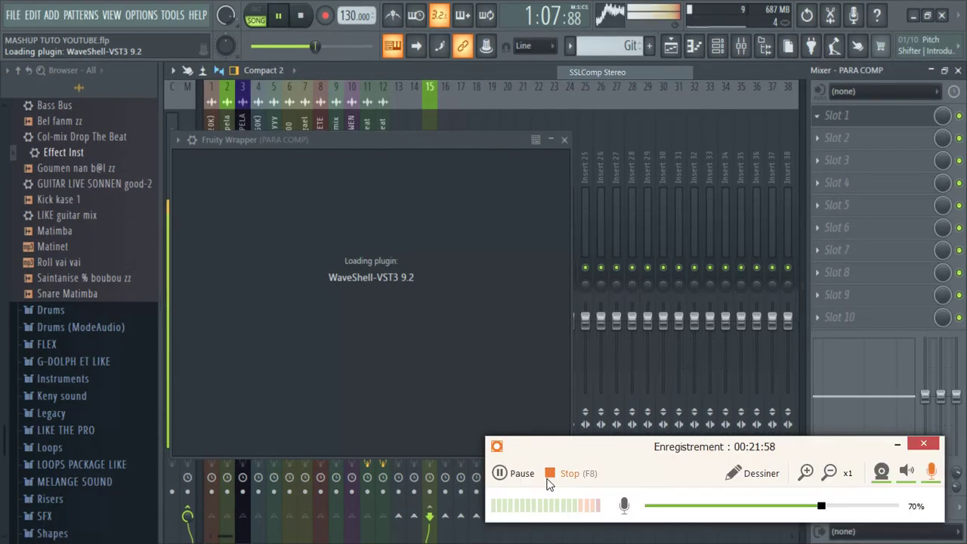
pyautogui.click(525, 475)
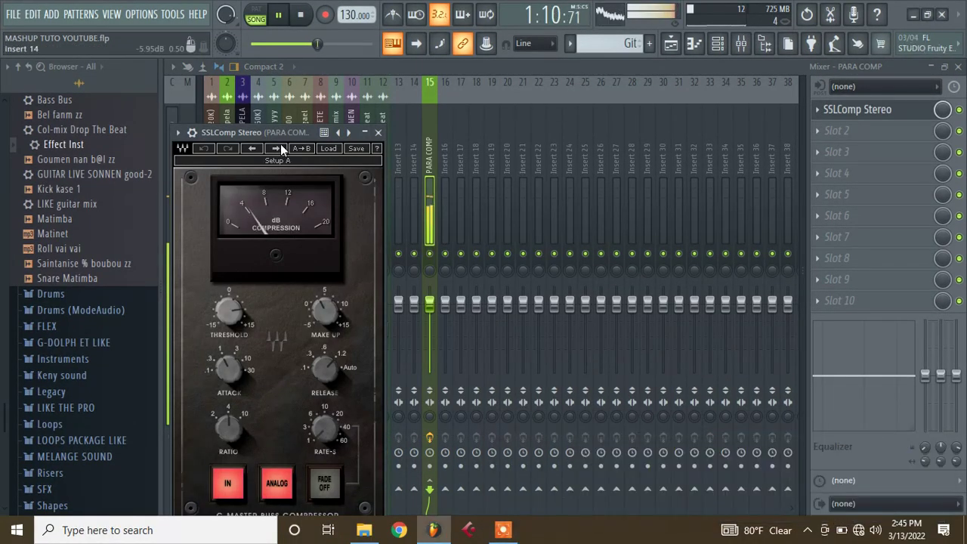
pyautogui.moveTo(274, 136); pyautogui.dragTo(609, 58)
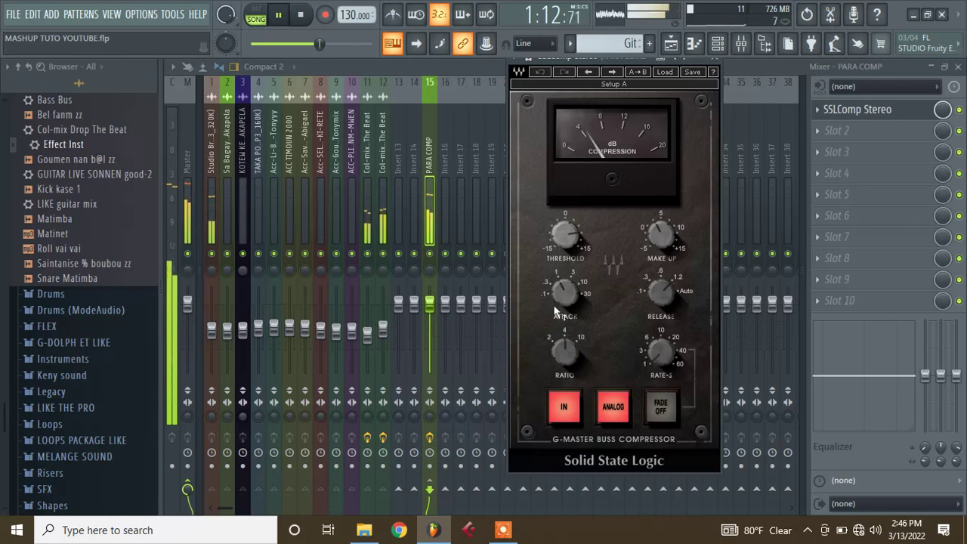
# Lower the SSL compressor's threshold, set its make-up gain to 7.3 dB, and close the plugin window
pyautogui.moveTo(561, 293)
pyautogui.moveTo(562, 229); pyautogui.dragTo(562, 280)
pyautogui.moveTo(658, 233); pyautogui.dragTo(658, 206)
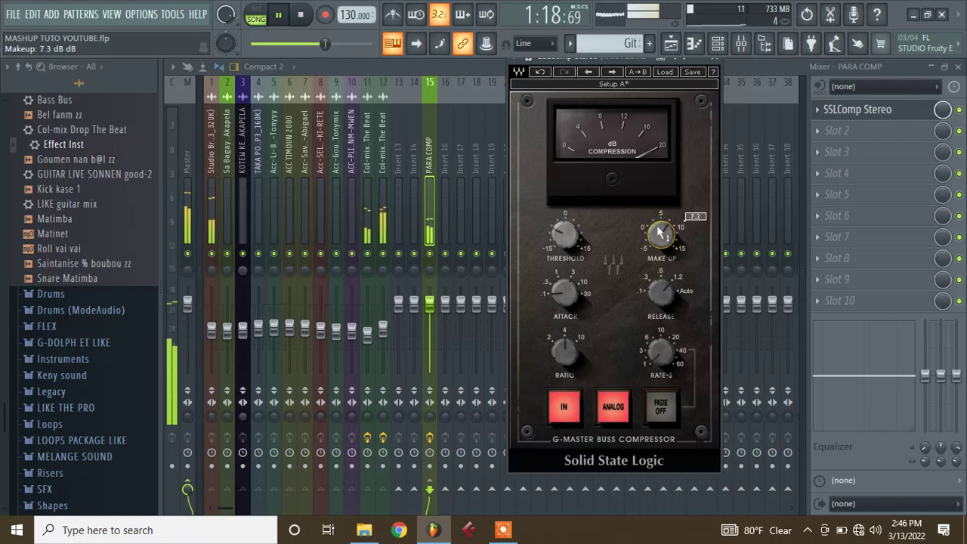
pyautogui.moveTo(566, 234); pyautogui.dragTo(565, 231)
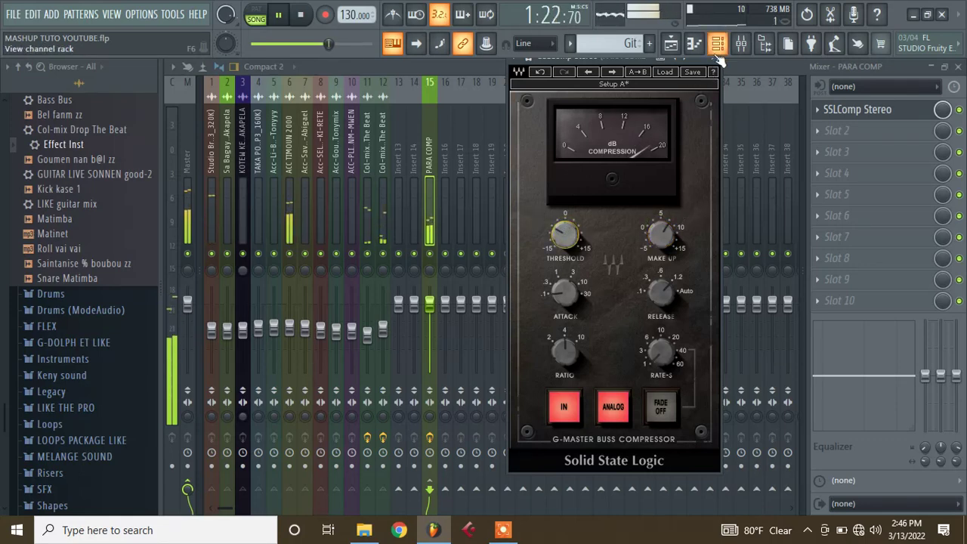
pyautogui.click(715, 58)
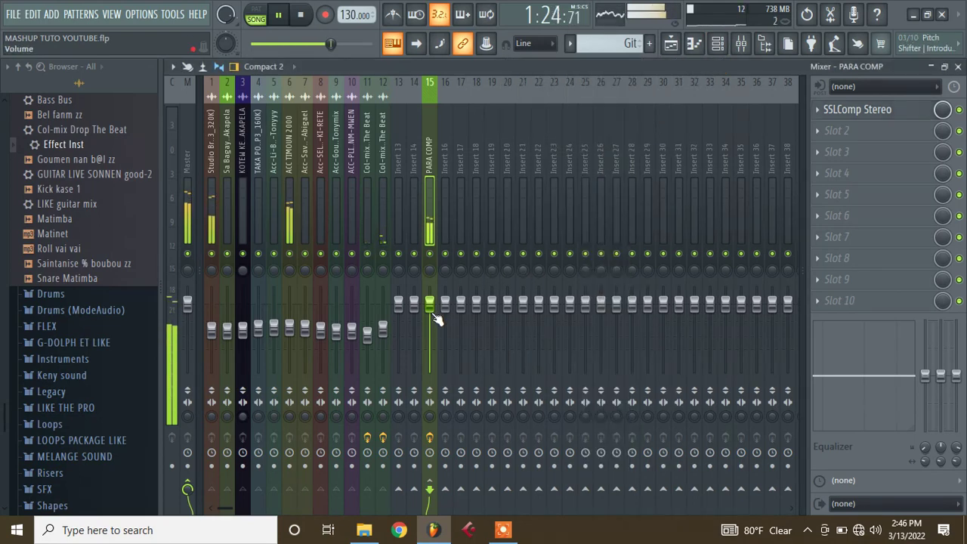
# Lower the PARA COMP track's volume to 68%, raise the Studio Bros track slightly, and save the project
pyautogui.moveTo(434, 314); pyautogui.dragTo(435, 334)
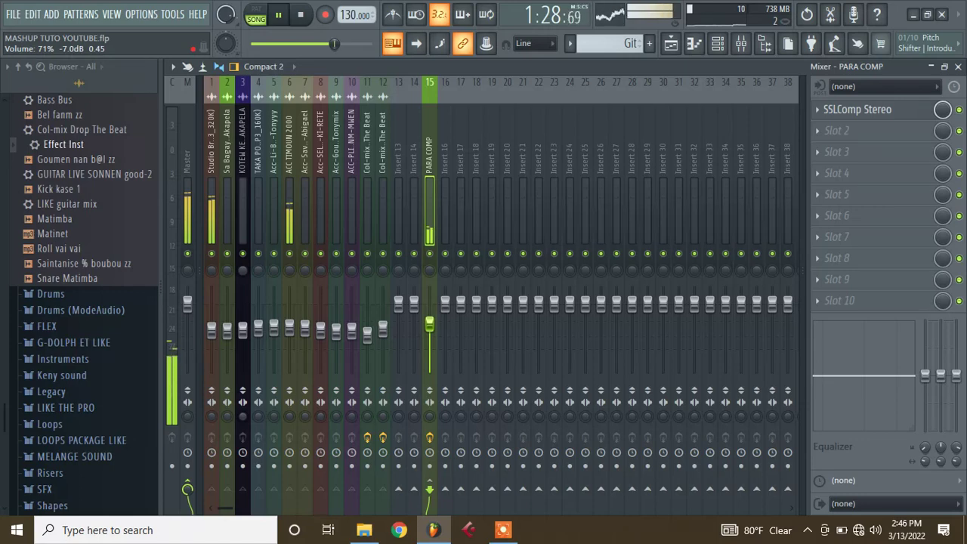
pyautogui.click(211, 330)
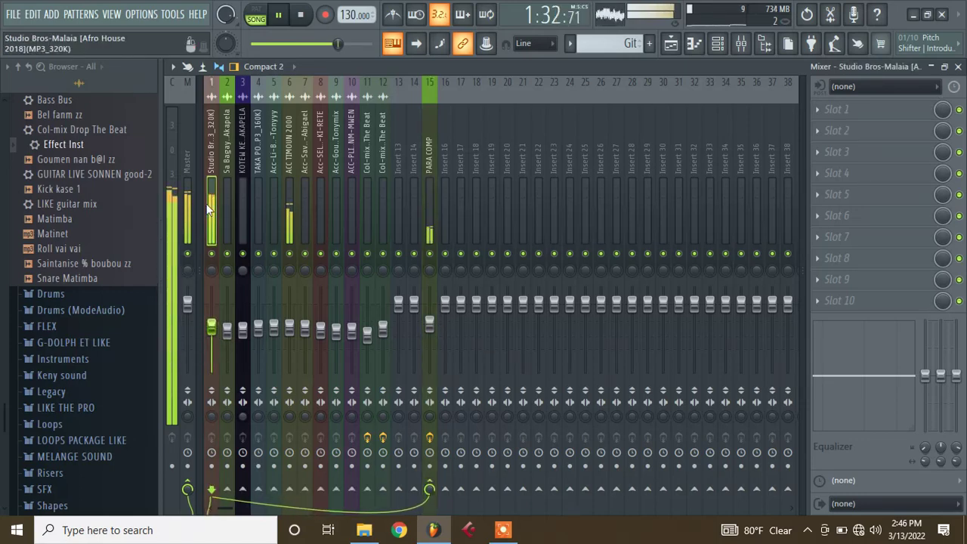
pyautogui.click(189, 132)
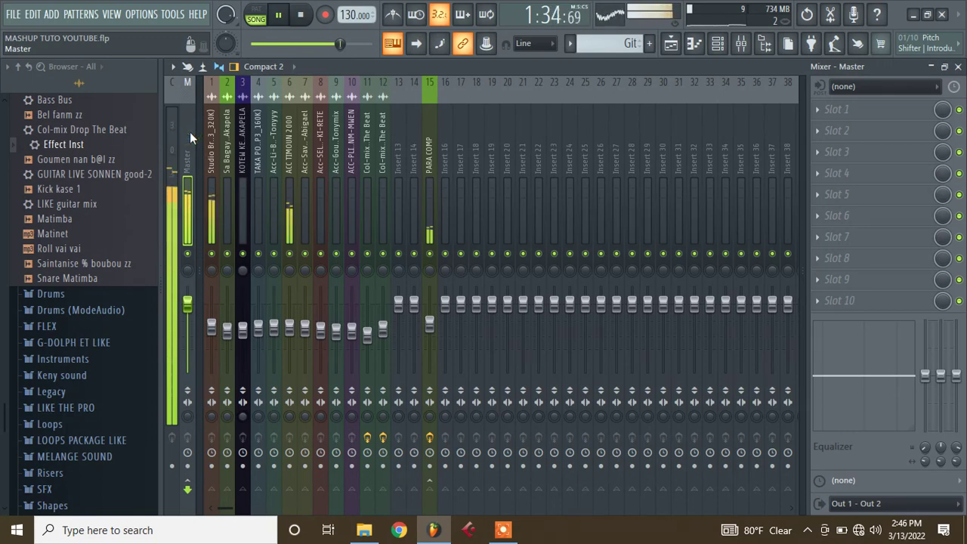
pyautogui.click(428, 337)
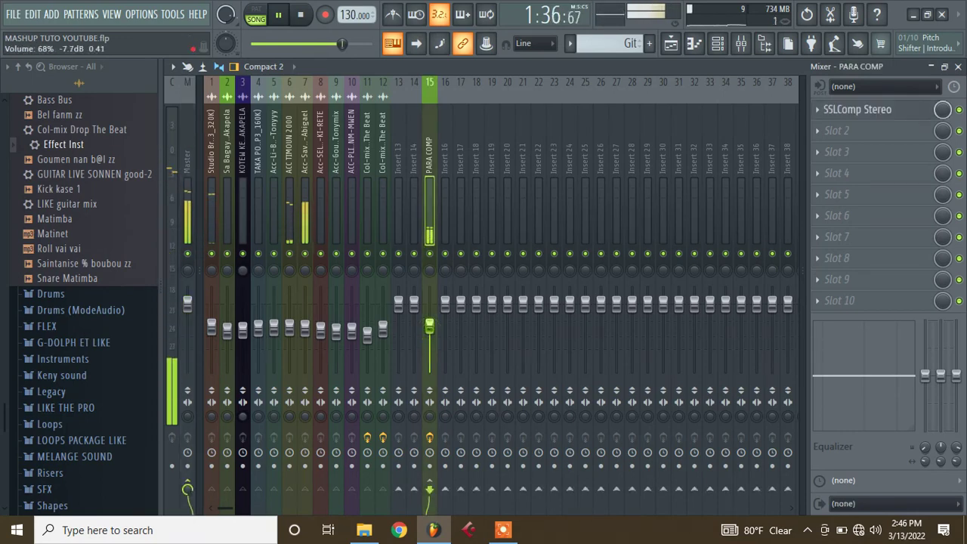
pyautogui.hotkey('ctrl', 's')
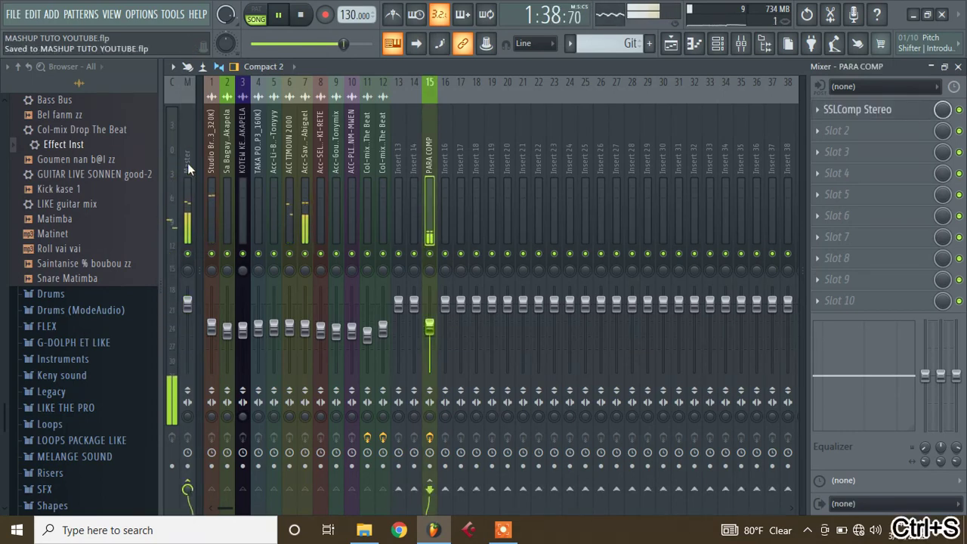
# Lower the volumes of mixer tracks 1 to 12 together until track 4 is at 53%, save the project, and stop playback
pyautogui.click(187, 157)
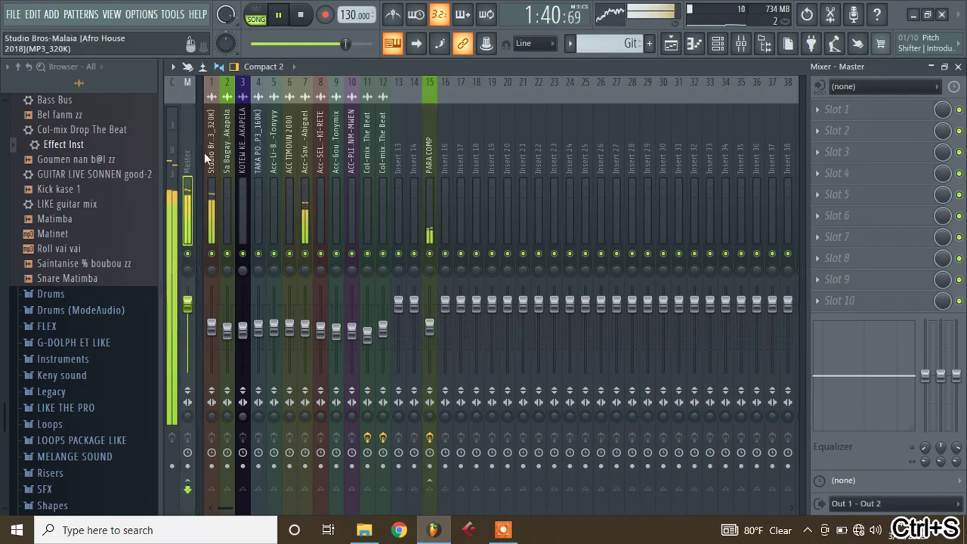
pyautogui.moveTo(211, 161)
pyautogui.mouseDown()
pyautogui.moveTo(402, 165)
pyautogui.moveTo(381, 153)
pyautogui.moveTo(212, 167)
pyautogui.mouseUp()
pyautogui.moveTo(258, 327); pyautogui.dragTo(258, 333)
pyautogui.hotkey('ctrl', 's')
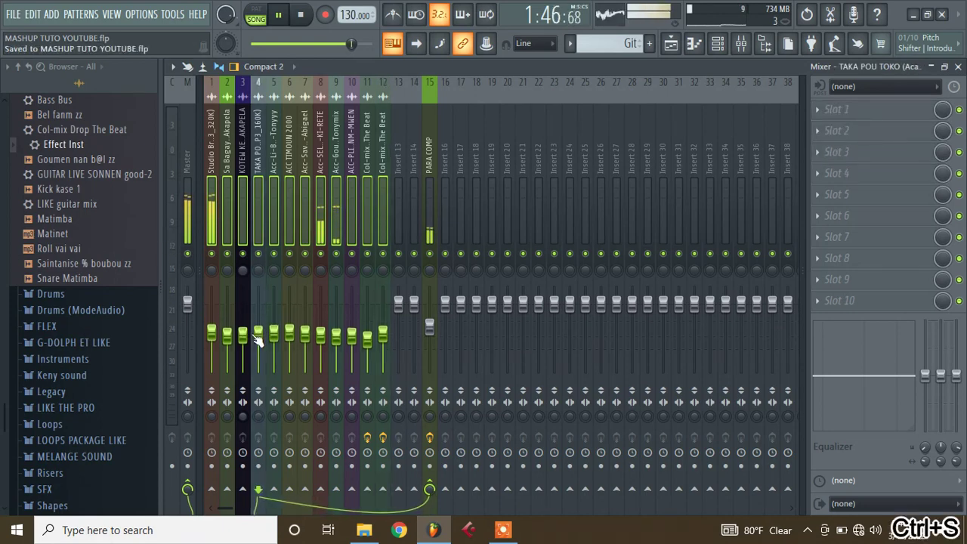
pyautogui.moveTo(257, 336); pyautogui.dragTo(257, 338)
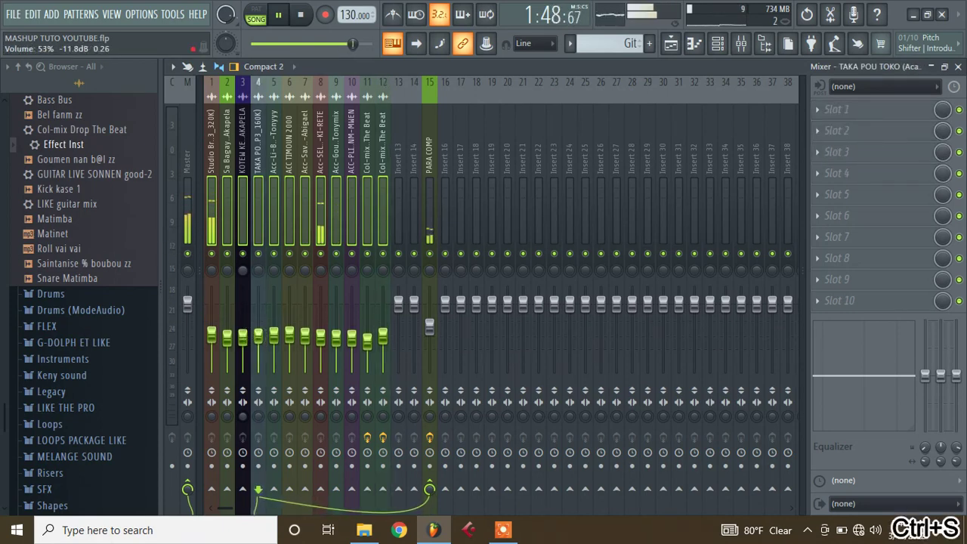
pyautogui.hotkey('ctrl', 's')
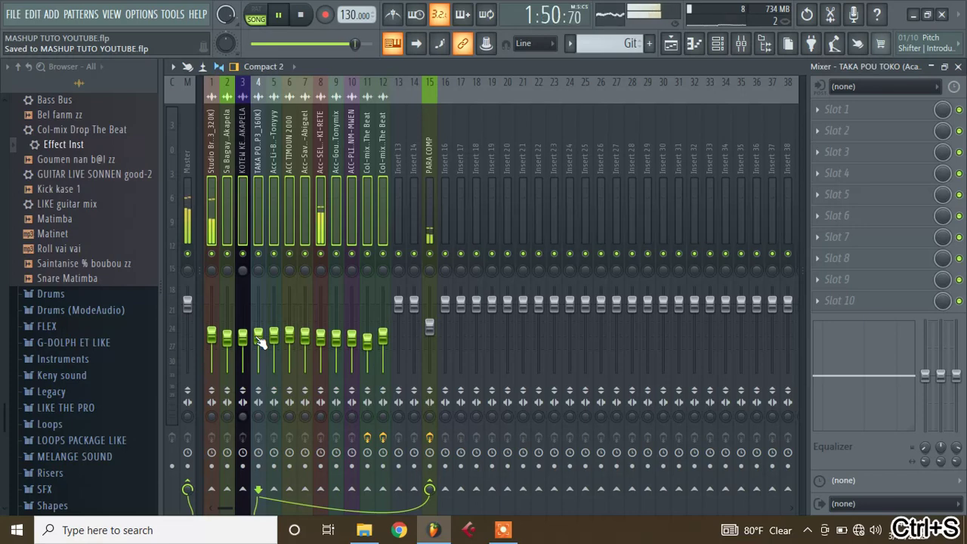
pyautogui.press('space')
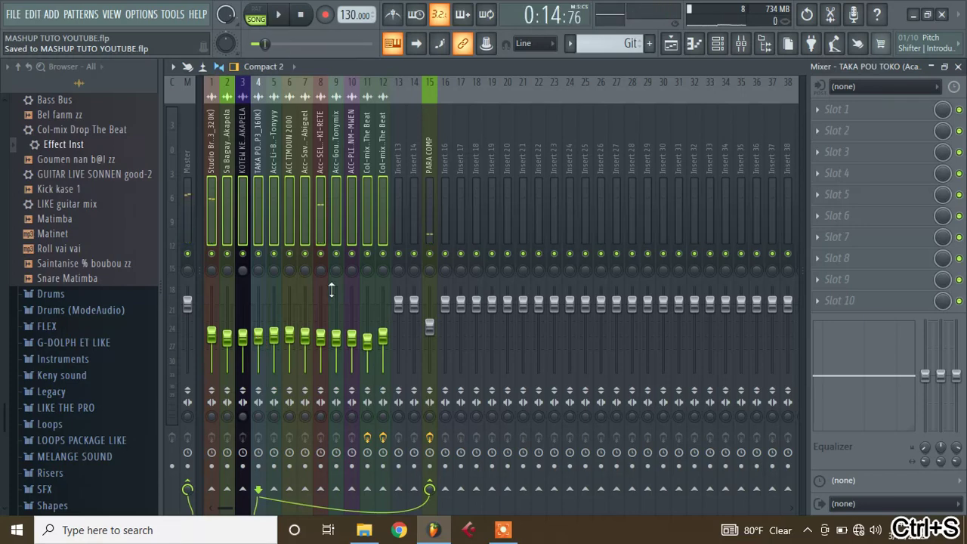
# Preview the Tag samples and place Spot Like Beat PDG BOUDYY on playlist track 13 at bar 36
pyautogui.click(459, 205)
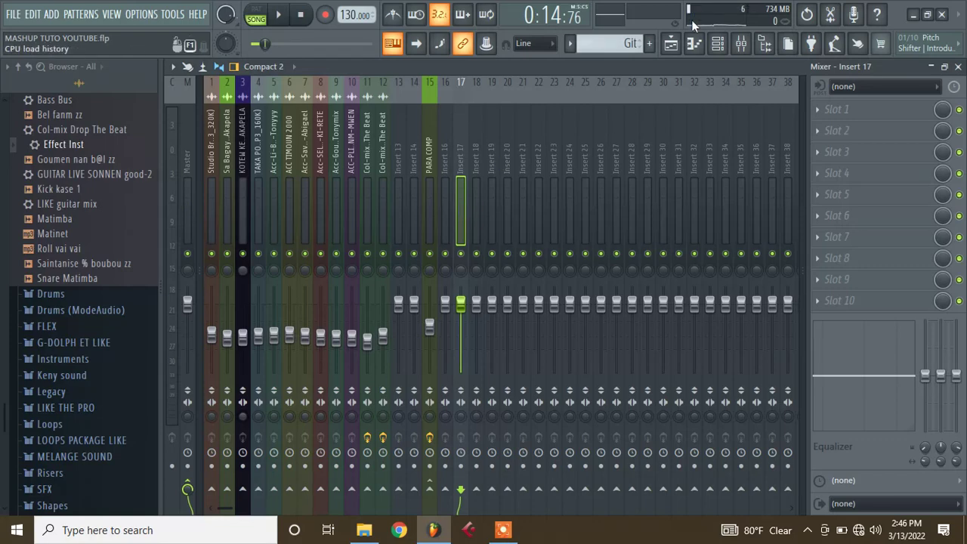
pyautogui.click(671, 43)
pyautogui.moveTo(731, 81); pyautogui.dragTo(803, 67)
pyautogui.moveTo(965, 119); pyautogui.dragTo(965, 123)
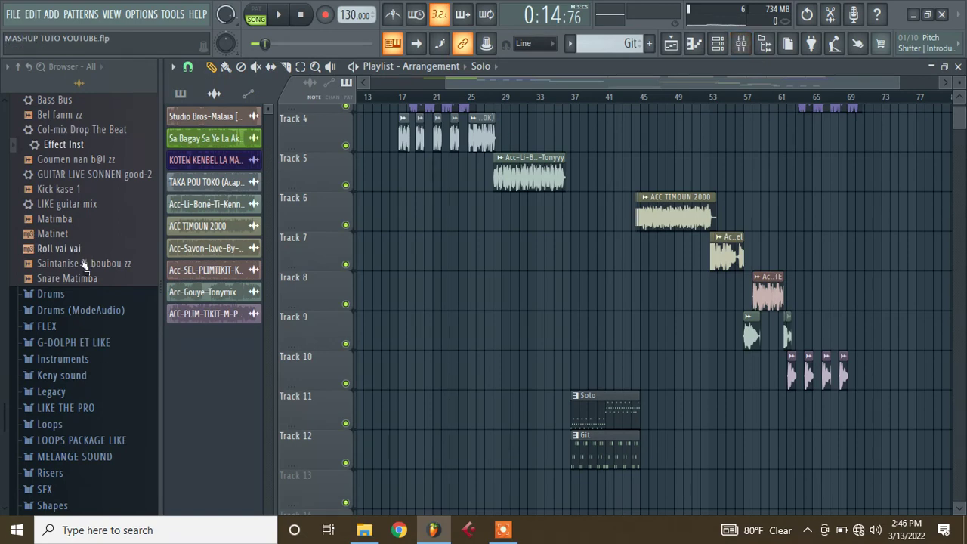
pyautogui.scroll(-3, 2, 388)
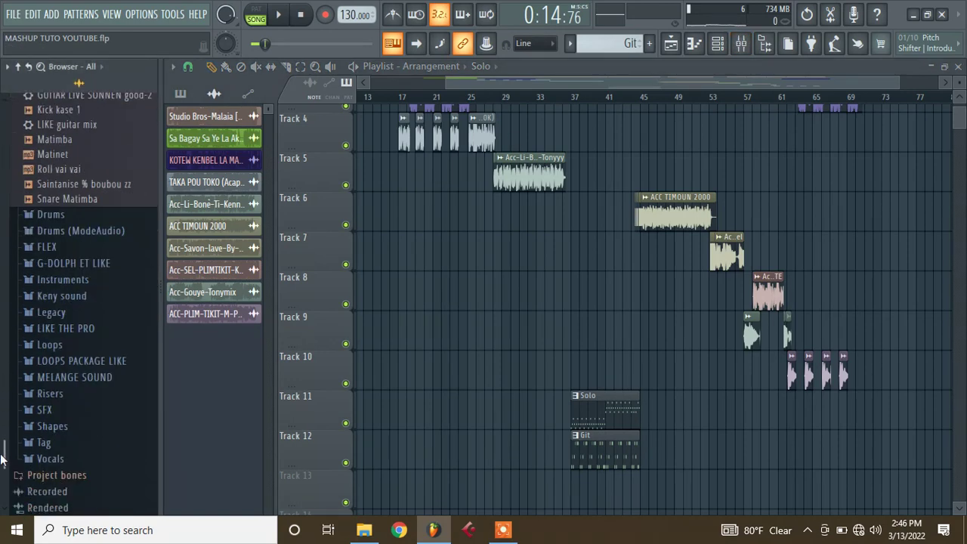
pyautogui.click(65, 444)
pyautogui.click(90, 463)
pyautogui.click(105, 479)
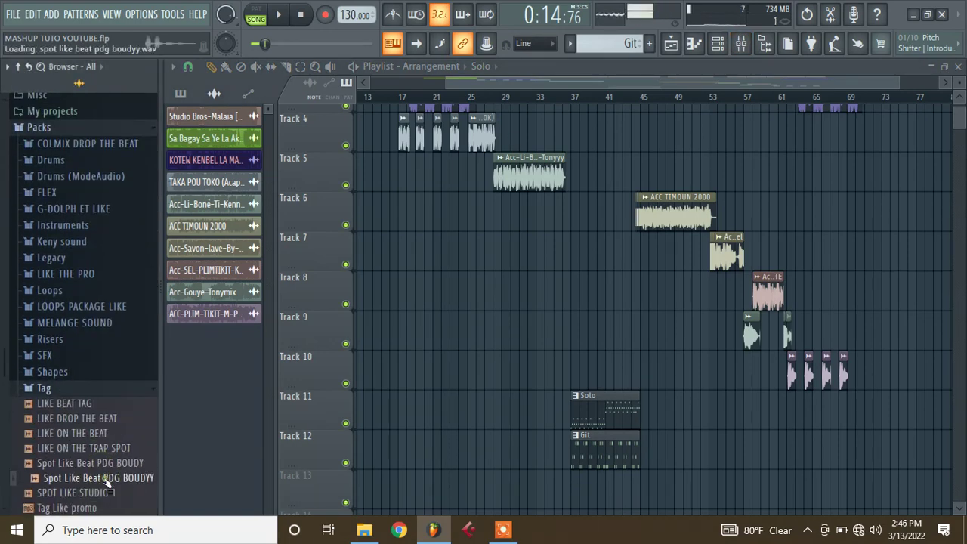
pyautogui.moveTo(106, 479); pyautogui.dragTo(582, 423)
# Play the song from bar 35 and lower the Spot Like Beat PDG BOUDYY channel's volume to 44%
pyautogui.moveTo(894, 83); pyautogui.dragTo(596, 121)
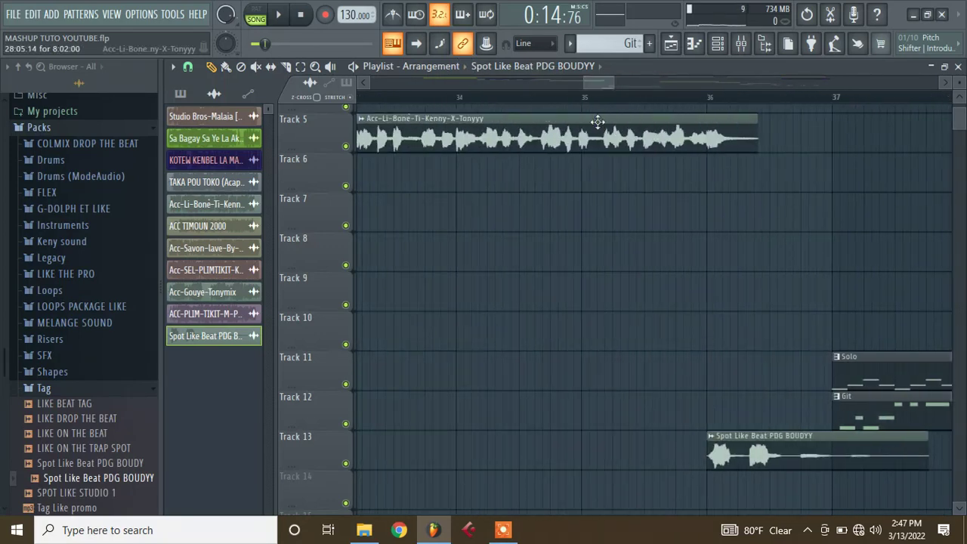
pyautogui.click(584, 99)
pyautogui.press('space')
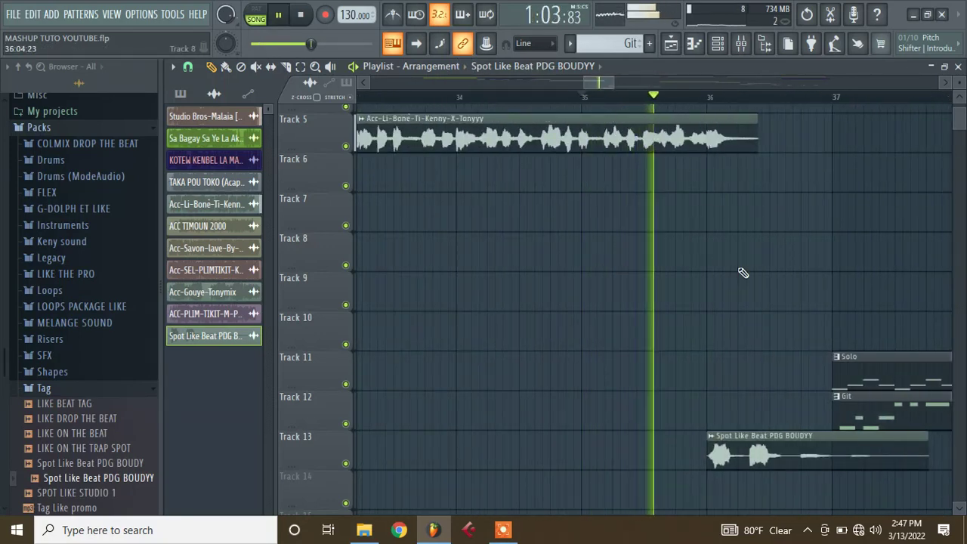
pyautogui.click(740, 43)
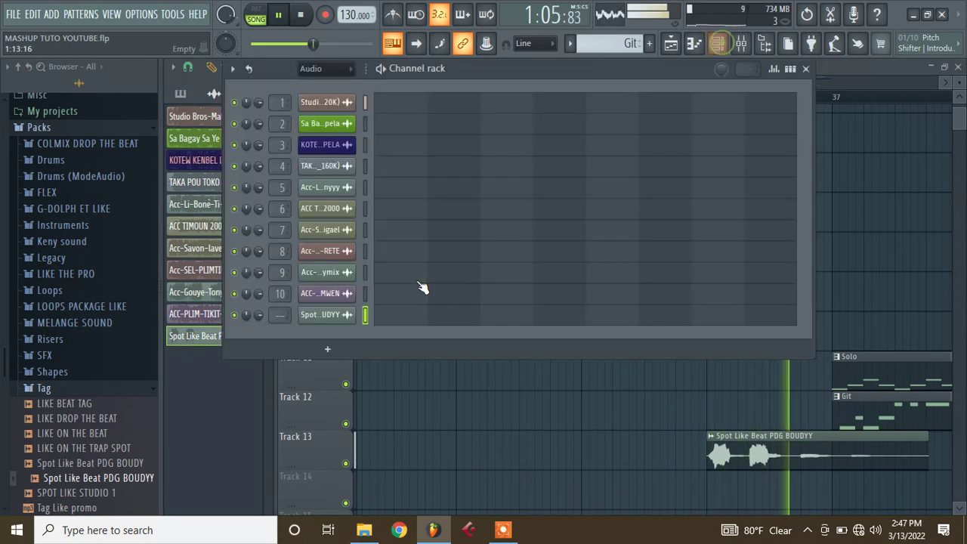
pyautogui.moveTo(258, 315); pyautogui.dragTo(259, 338)
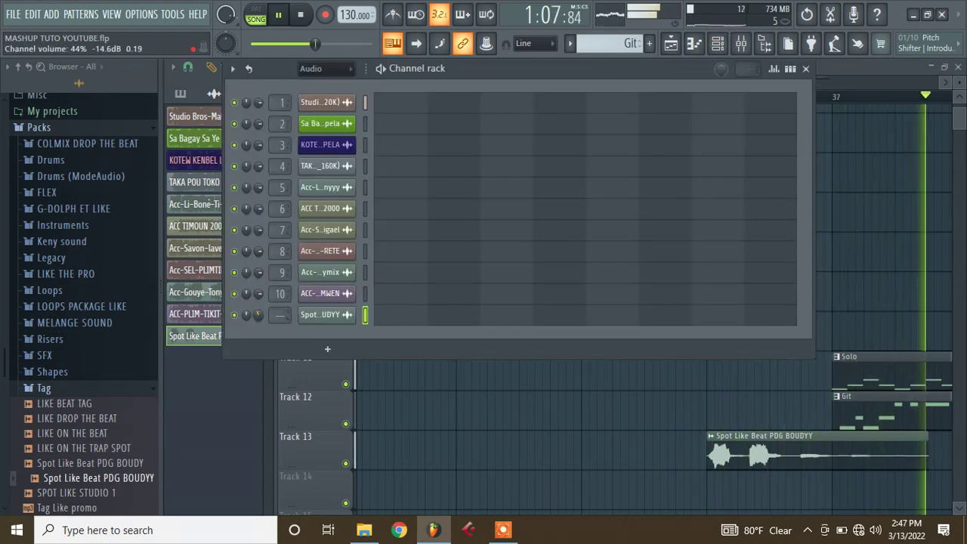
pyautogui.click(559, 385)
# Move the tag clip on track 13 later, to about two thirds of the way through bar 36, and check it in playback
pyautogui.moveTo(600, 84); pyautogui.dragTo(612, 85)
pyautogui.click(443, 106)
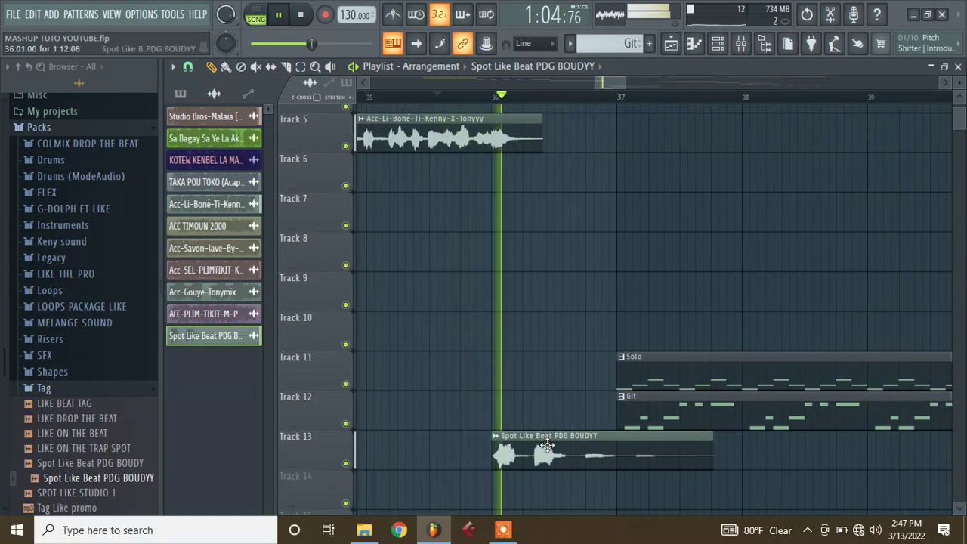
pyautogui.moveTo(543, 456); pyautogui.dragTo(630, 456)
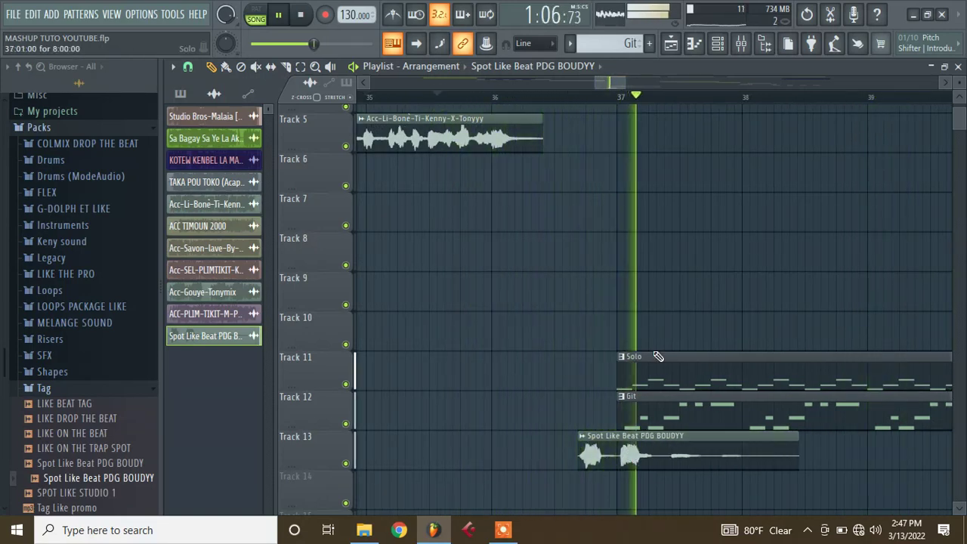
pyautogui.press('space')
# Slice the tag clip just before its second sound and shift that piece earlier so the sound falls on bar 37
pyautogui.moveTo(626, 84)
pyautogui.mouseDown()
pyautogui.moveTo(599, 83)
pyautogui.moveTo(609, 93)
pyautogui.mouseUp()
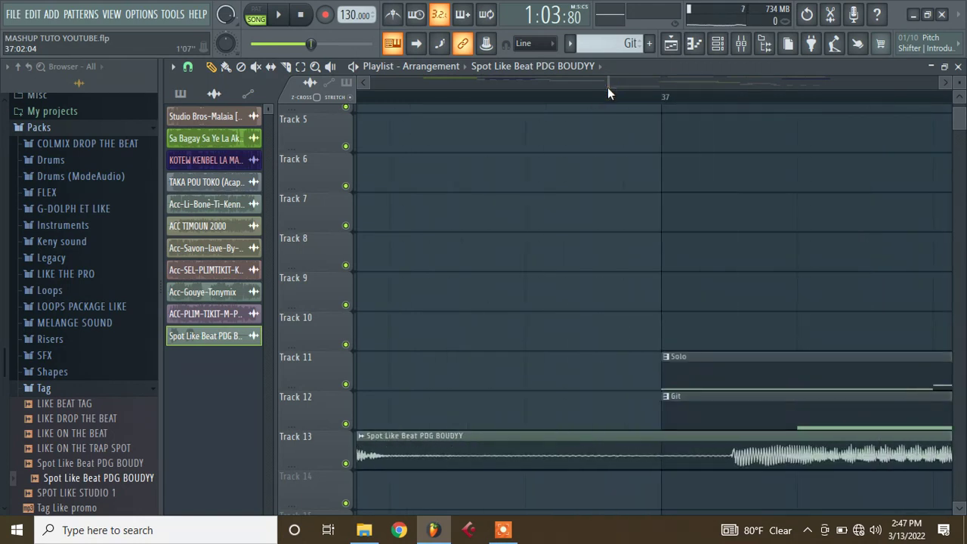
pyautogui.click(287, 68)
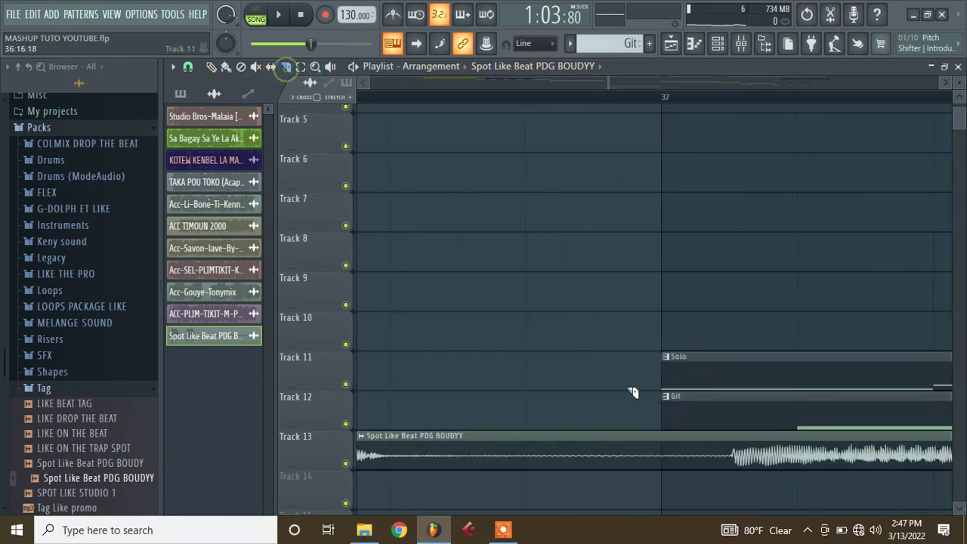
pyautogui.click(714, 476)
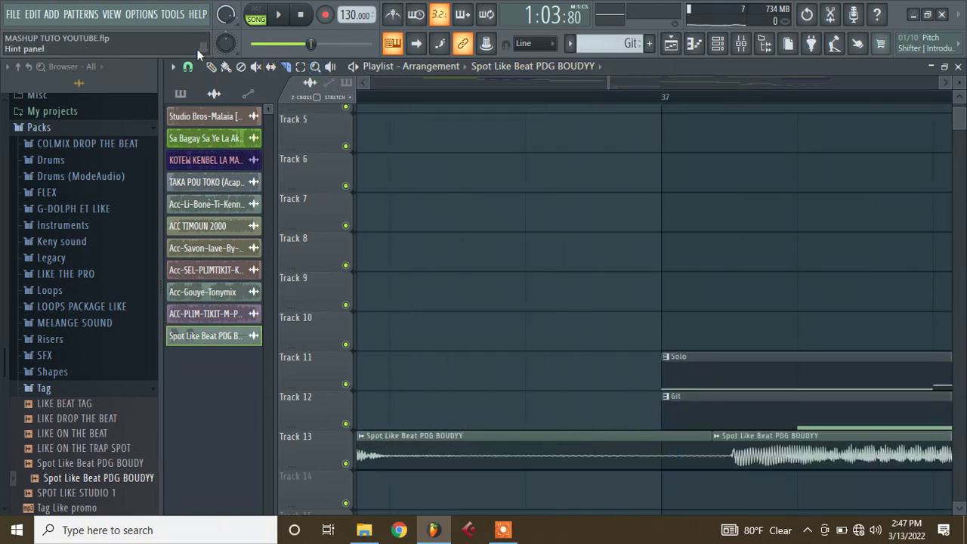
pyautogui.moveTo(754, 436); pyautogui.dragTo(688, 438)
pyautogui.press('space')
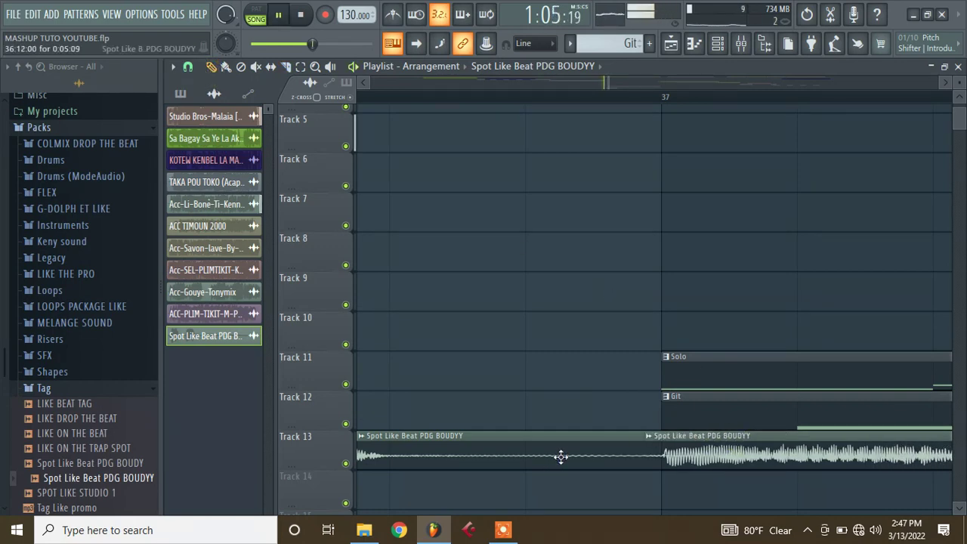
# Shift the first piece of the tag on track 13 slightly later and replay the passage
pyautogui.moveTo(519, 441); pyautogui.dragTo(557, 447)
pyautogui.press('space')
pyautogui.press('space')
pyautogui.press('space')
pyautogui.press('space')
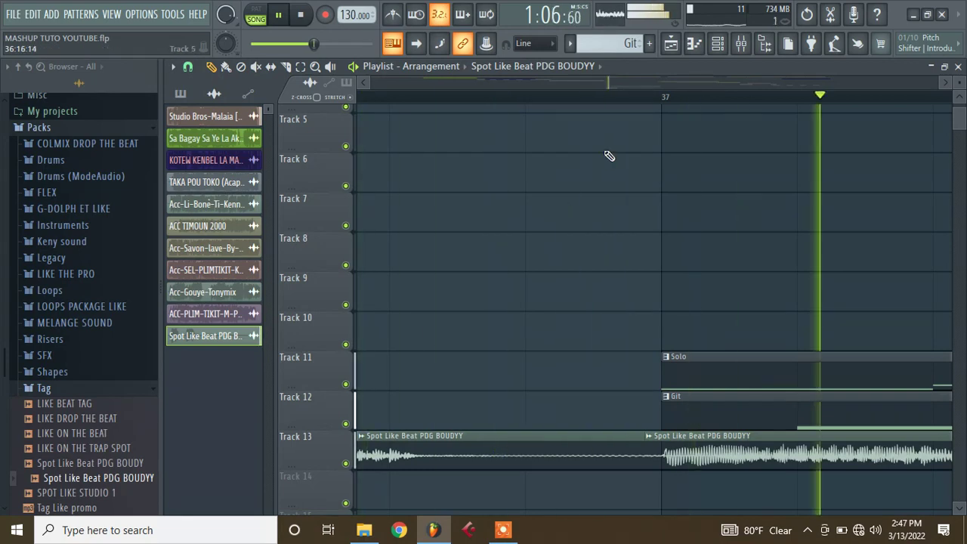
# Raise the time-stretching pitch of the Spot Like Beat PDG BOUDYY channel slightly and close its settings
pyautogui.click(718, 43)
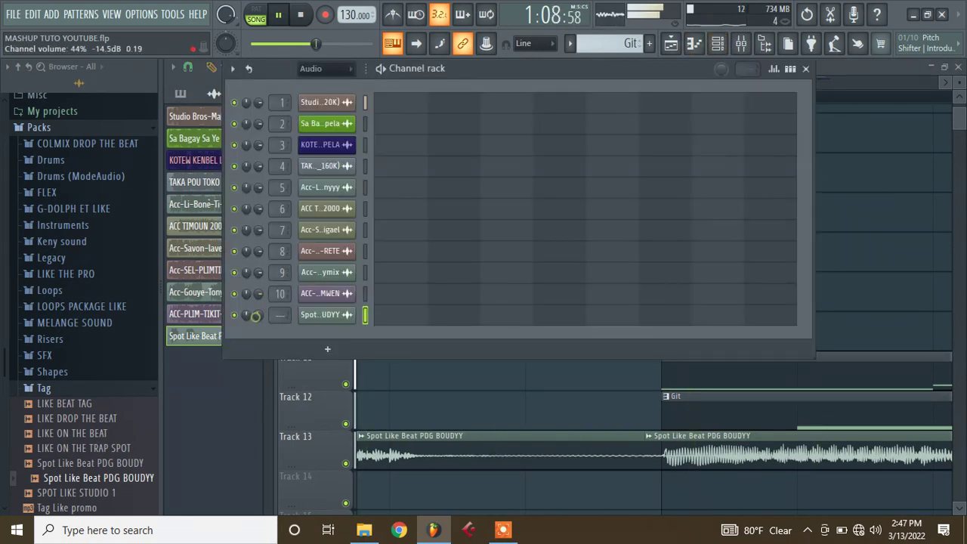
pyautogui.click(329, 312)
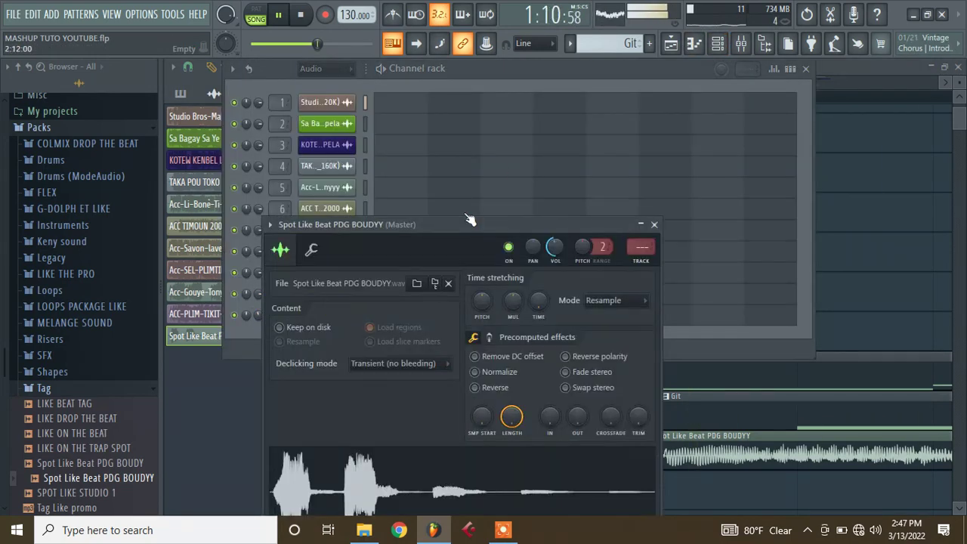
pyautogui.moveTo(485, 303); pyautogui.dragTo(485, 294)
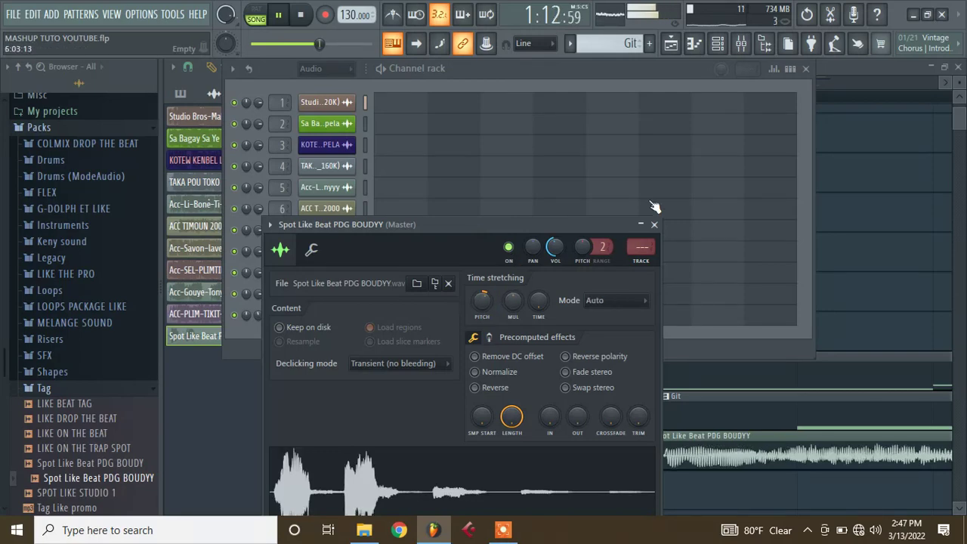
pyautogui.click(654, 224)
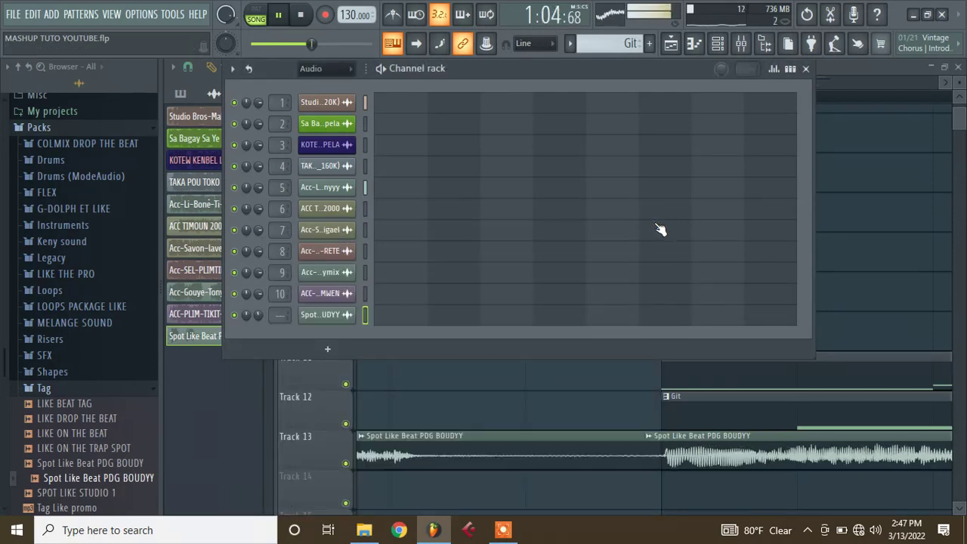
# Raise the Studio Bros mixer track slightly and set the tag channel's volume to 45%
pyautogui.click(740, 43)
pyautogui.moveTo(215, 335); pyautogui.dragTo(216, 330)
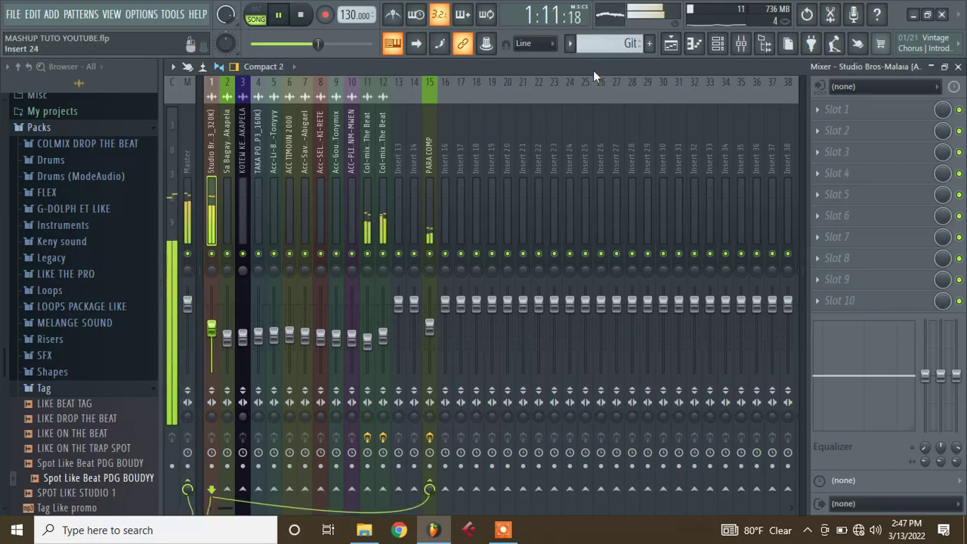
pyautogui.click(718, 43)
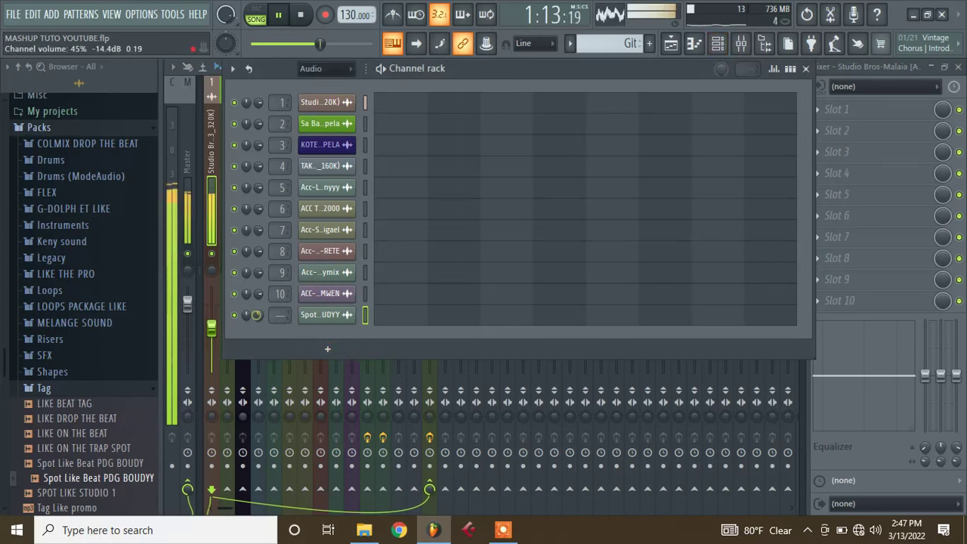
pyautogui.click(671, 43)
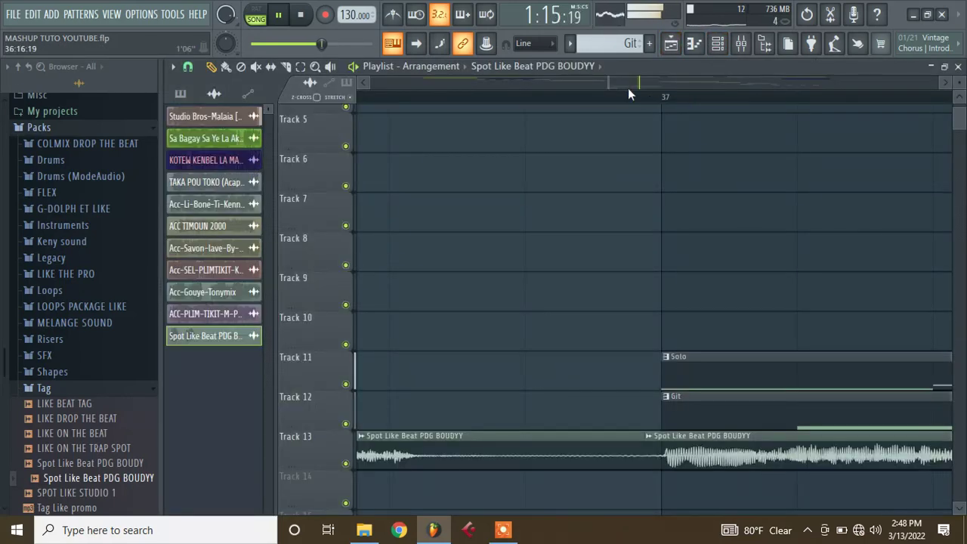
# Save the project and stop playback with the playlist zoomed out to the arrangement
pyautogui.moveTo(611, 83); pyautogui.dragTo(508, 136)
pyautogui.hotkey('ctrl', 's')
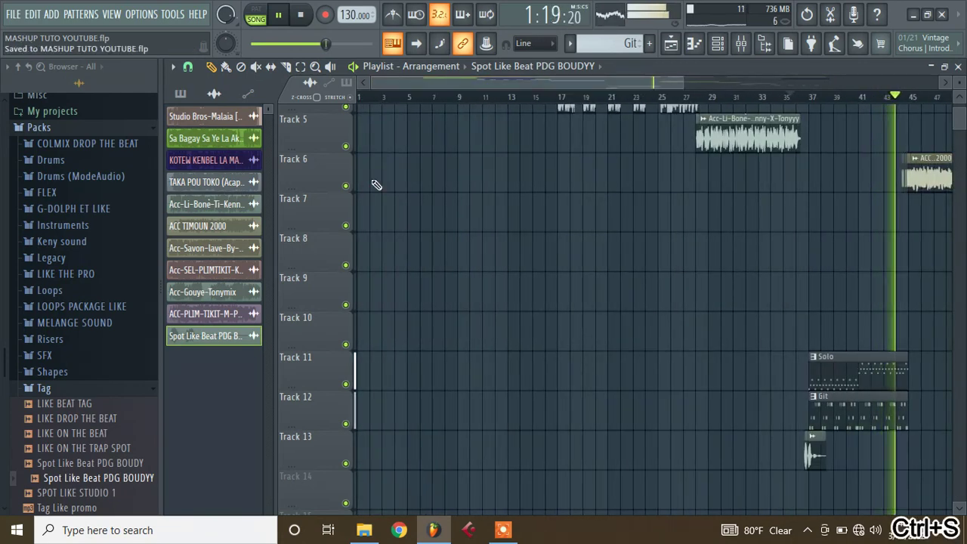
pyautogui.press('space')
# Load CamelCrusher in the first effect slot of the Master track, choose the Subtle Master patch, and close the plugin
pyautogui.click(718, 43)
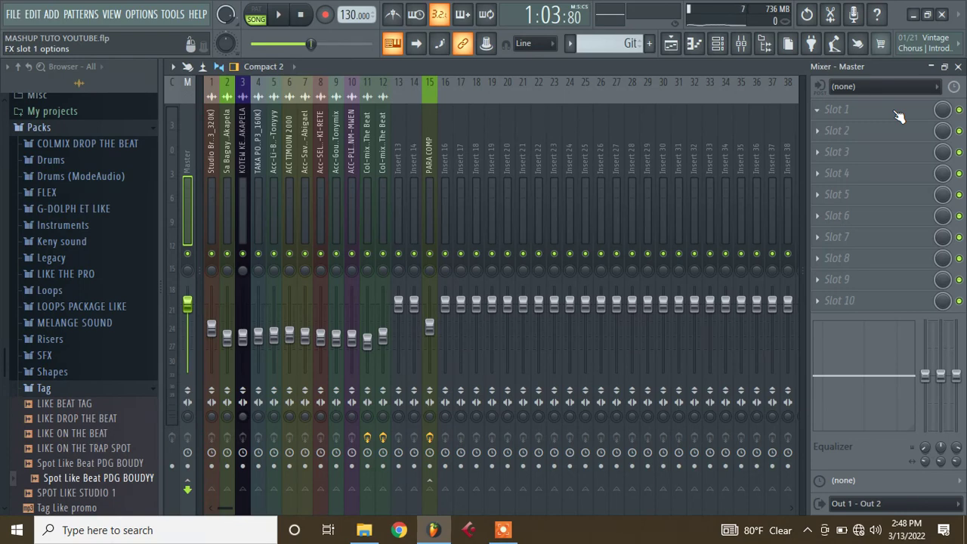
pyautogui.click(899, 113)
pyautogui.click(145, 158)
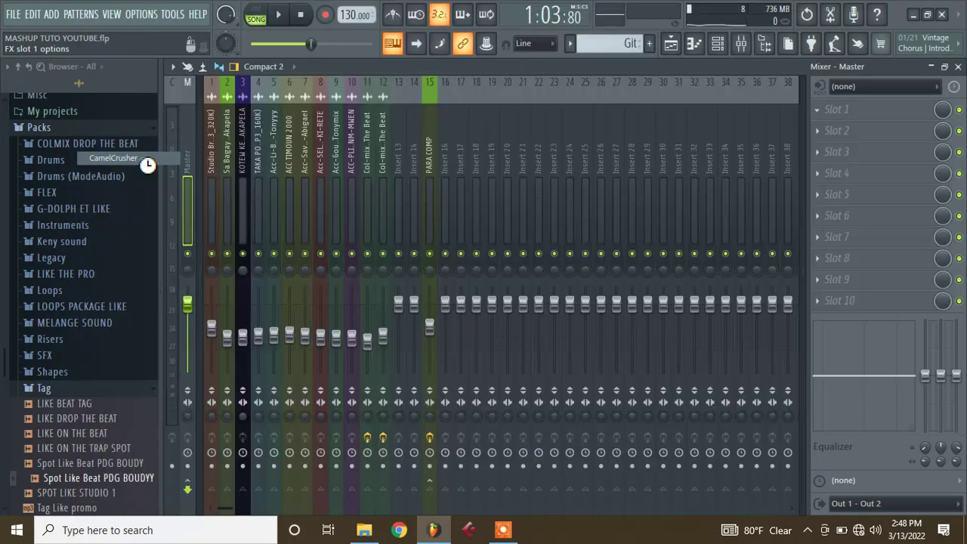
pyautogui.click(341, 266)
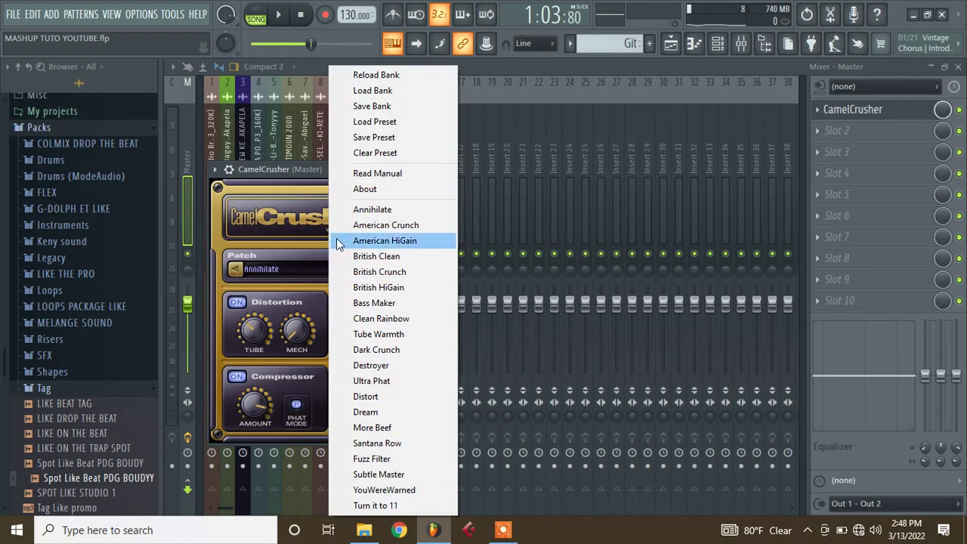
pyautogui.click(408, 474)
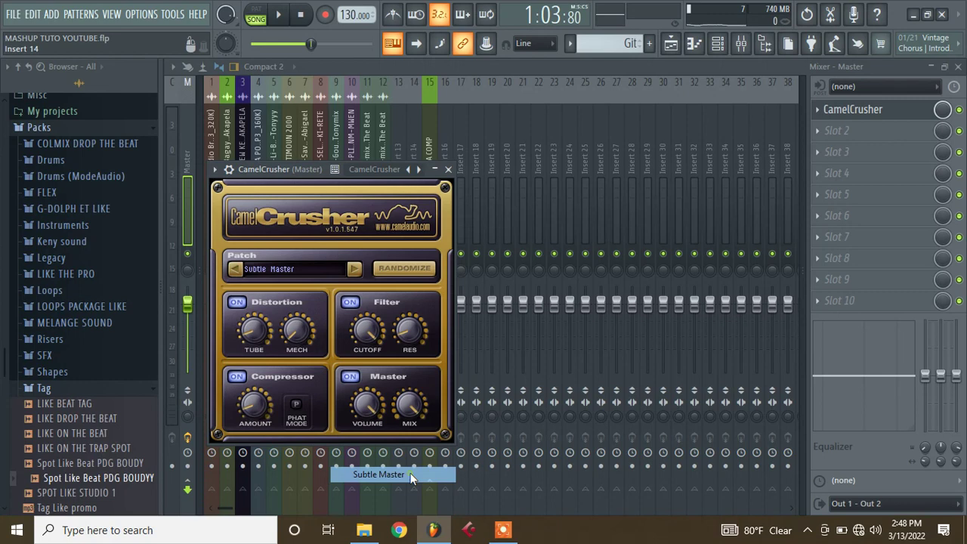
pyautogui.click(447, 169)
# Audition the song with the master effect, save the project, and return the stopped playhead to the start
pyautogui.press('space')
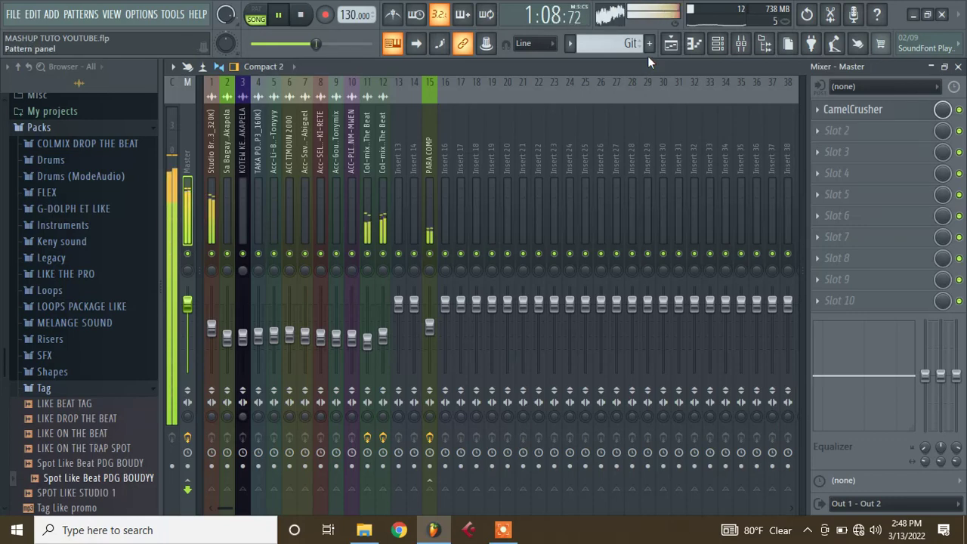
pyautogui.hotkey('ctrl', 's')
pyautogui.press('F5')
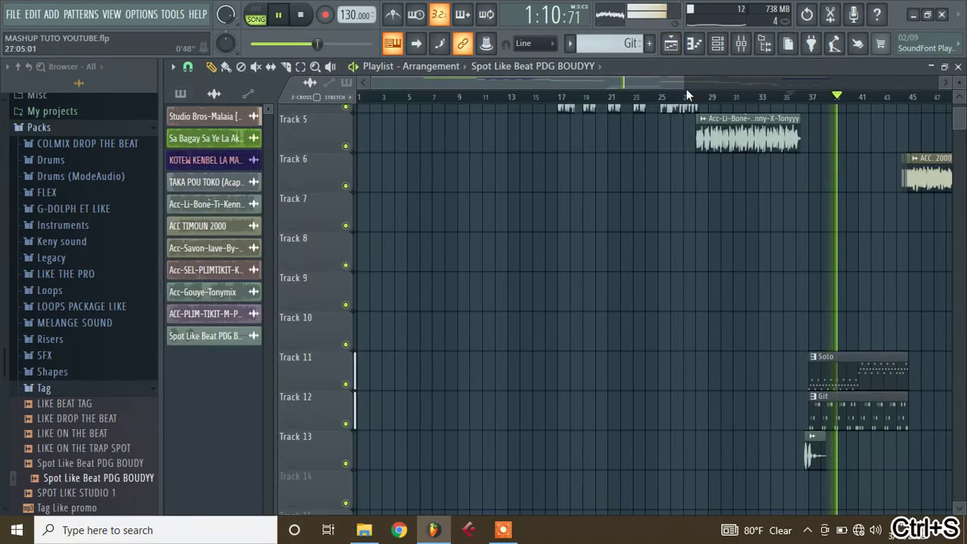
pyautogui.scroll(-3, 685, 95)
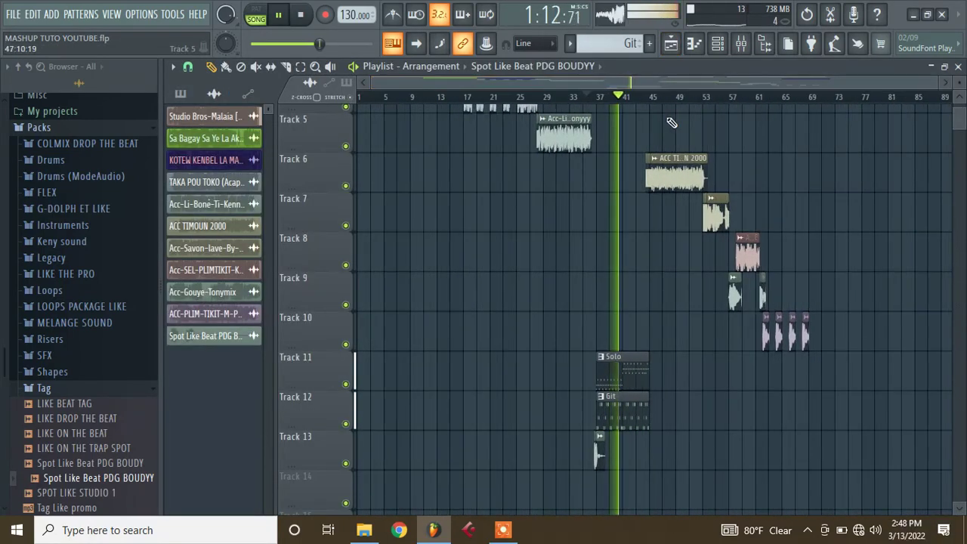
pyautogui.press('space')
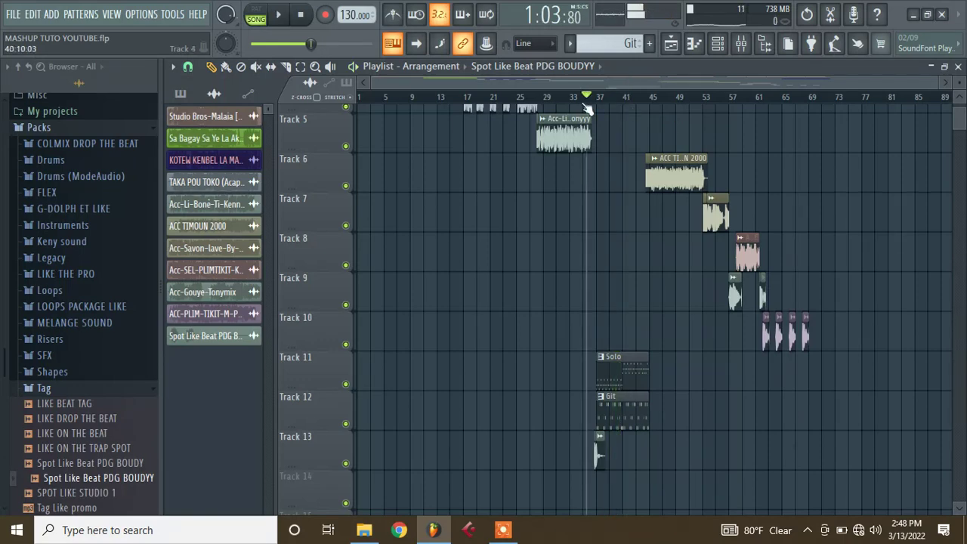
pyautogui.click(300, 14)
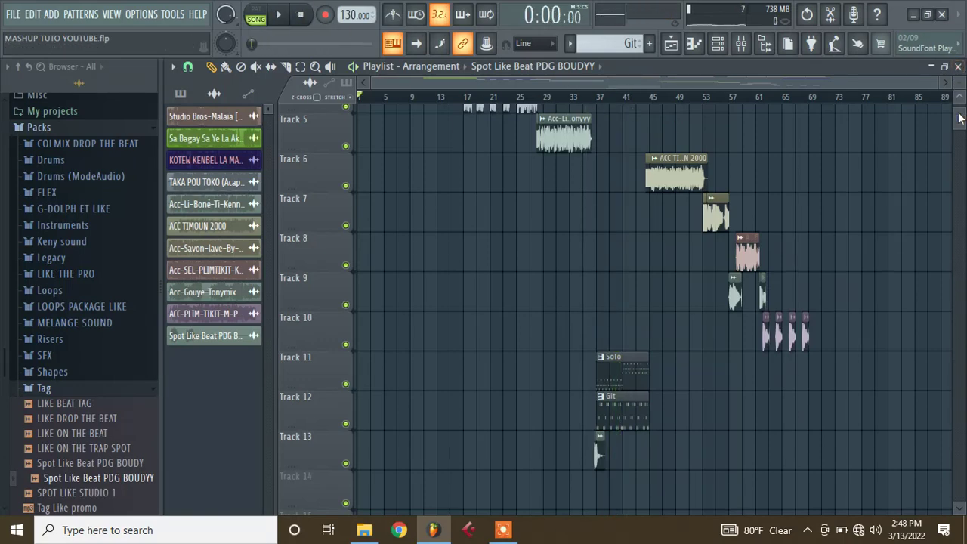
# Play the whole arrangement from the start and set the microphone level to 0% in the screen recorder
pyautogui.moveTo(958, 118); pyautogui.dragTo(832, 88)
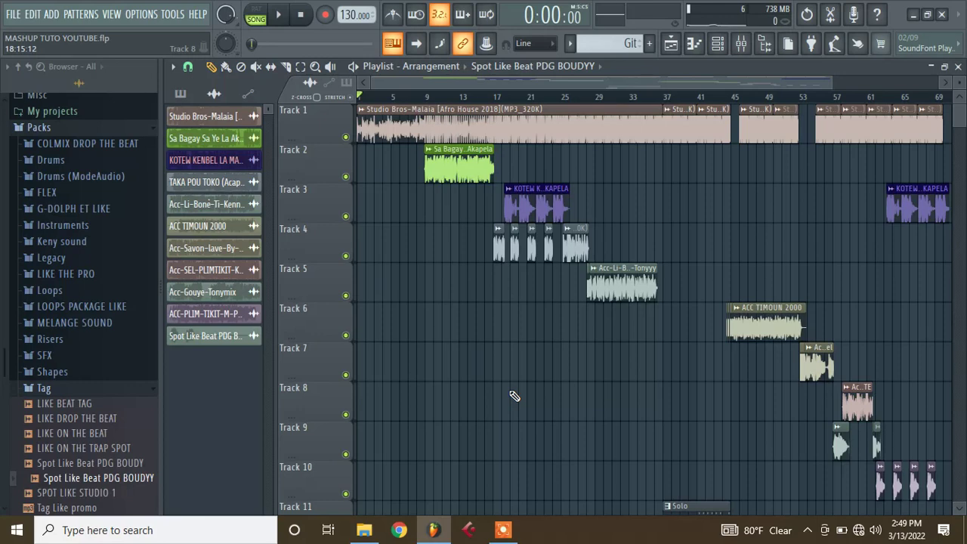
pyautogui.press('space')
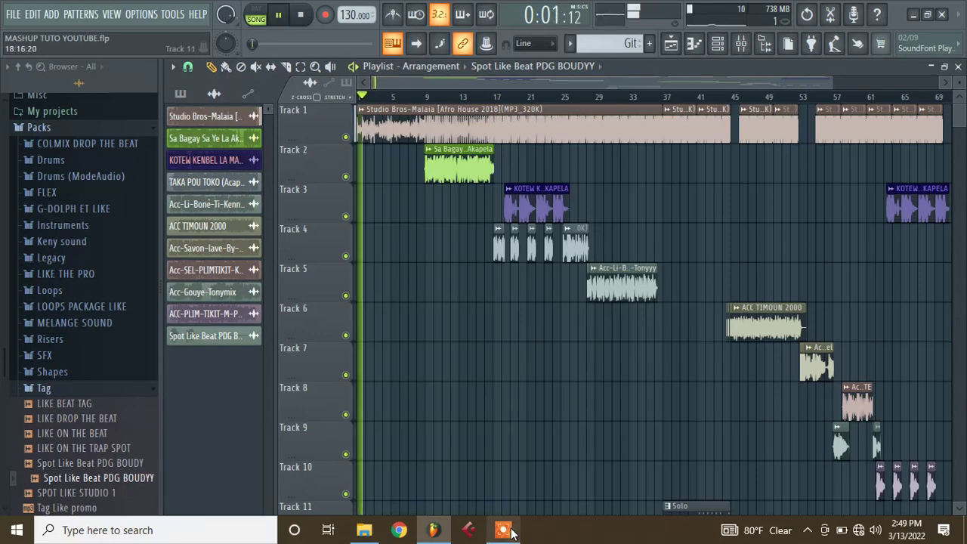
pyautogui.click(504, 530)
pyautogui.click(624, 505)
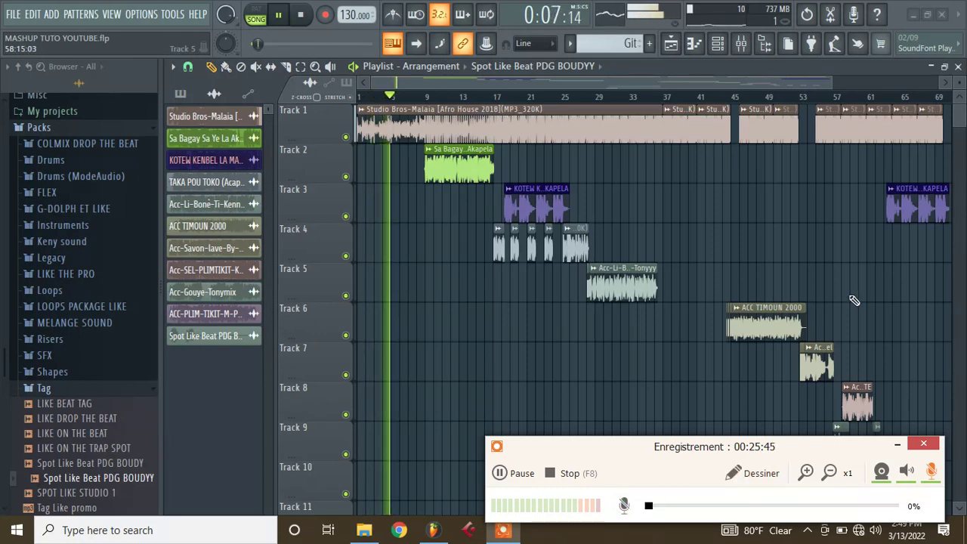
# Raise the PARA COMP mixer track's volume slightly during playback and save the project
pyautogui.click(742, 47)
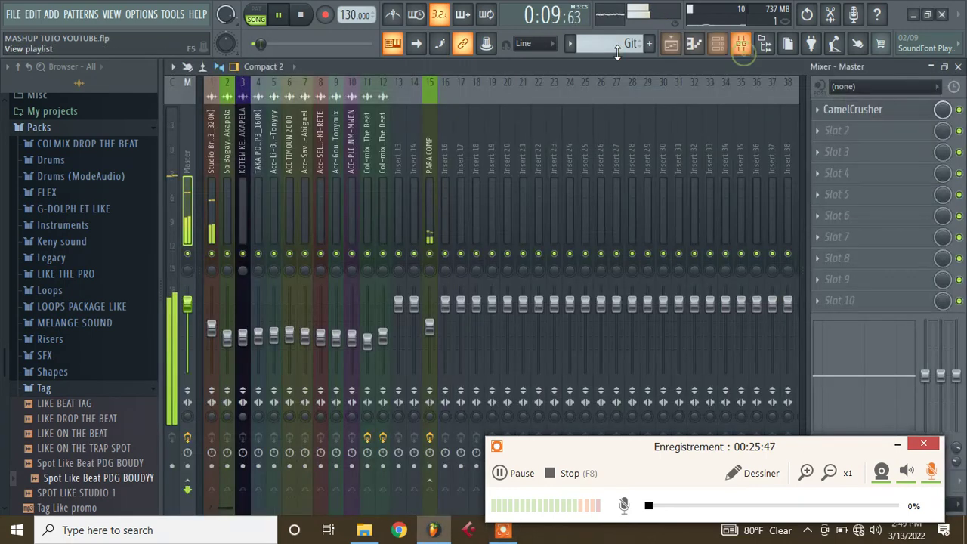
pyautogui.click(431, 327)
pyautogui.moveTo(431, 327); pyautogui.dragTo(430, 321)
pyautogui.click(188, 147)
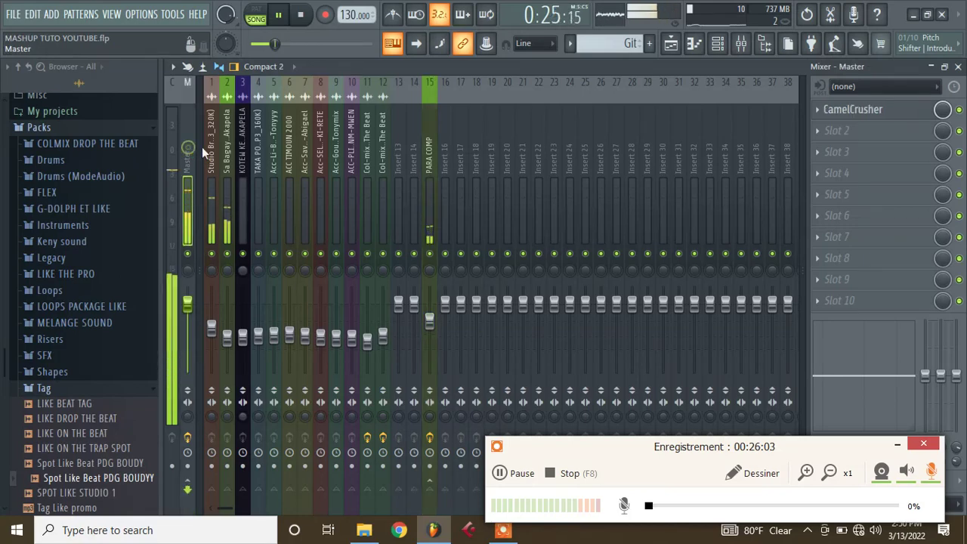
pyautogui.click(676, 52)
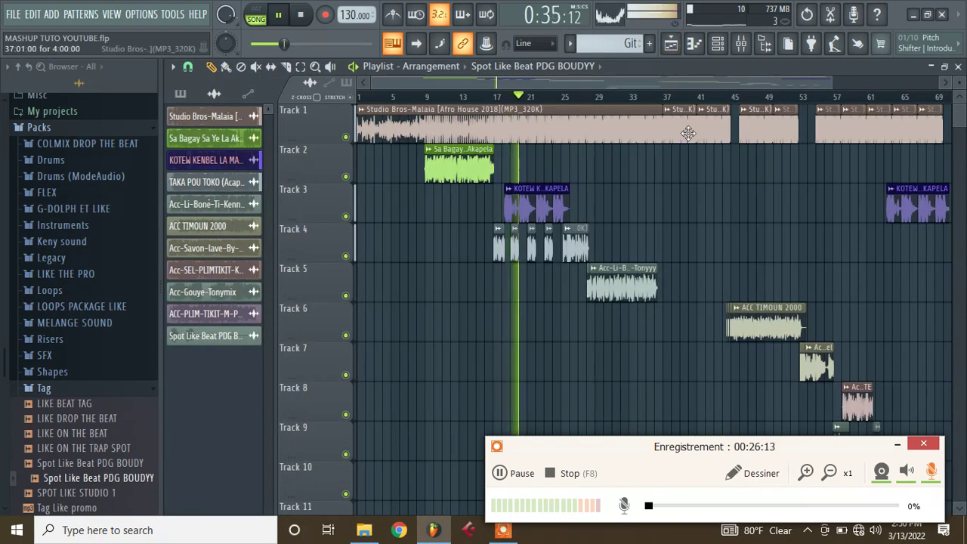
pyautogui.hotkey('ctrl', 's')
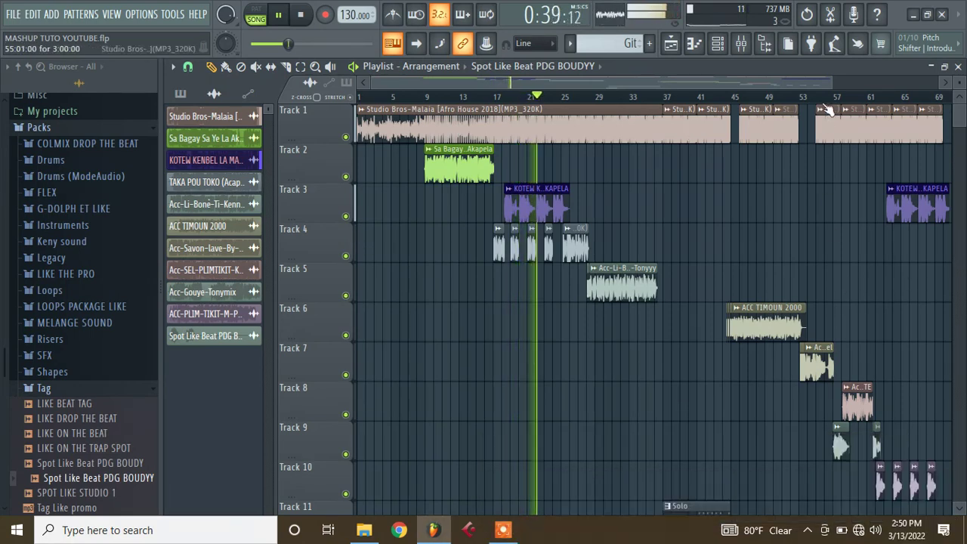
# Look over the playlist arrangement from Track 1 down to Track 13 while the song plays
pyautogui.moveTo(832, 82); pyautogui.dragTo(846, 82)
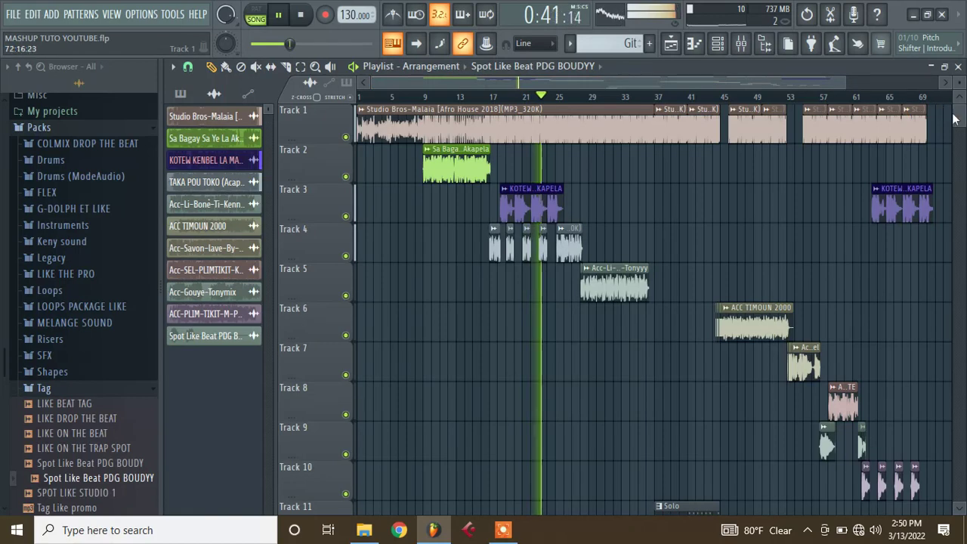
pyautogui.scroll(-8, 953, 119)
pyautogui.scroll(5, 956, 121)
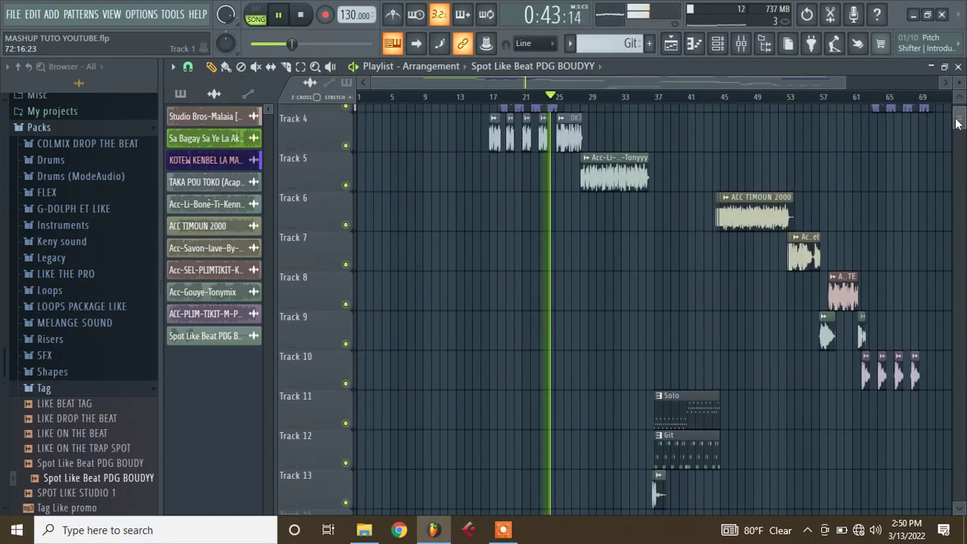
pyautogui.scroll(3, 956, 120)
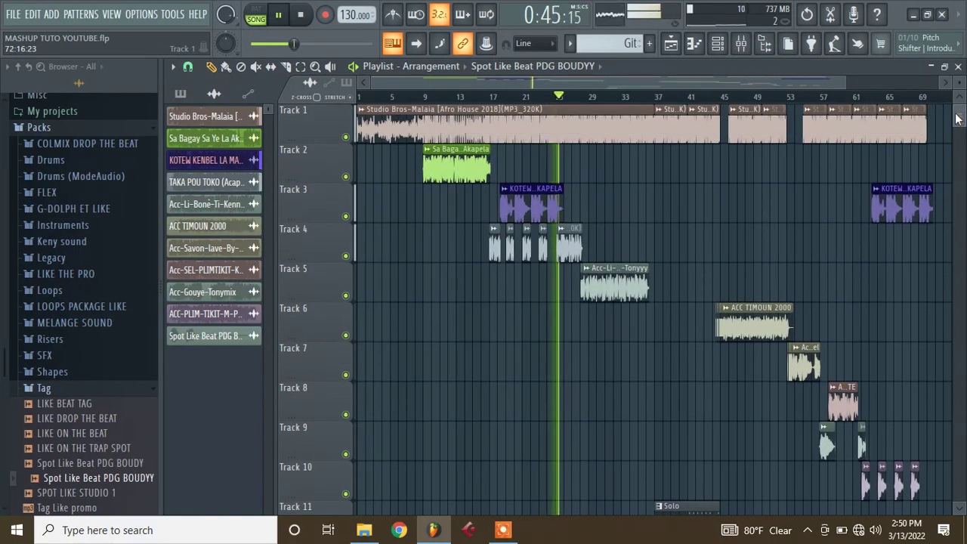
pyautogui.scroll(-3, 956, 121)
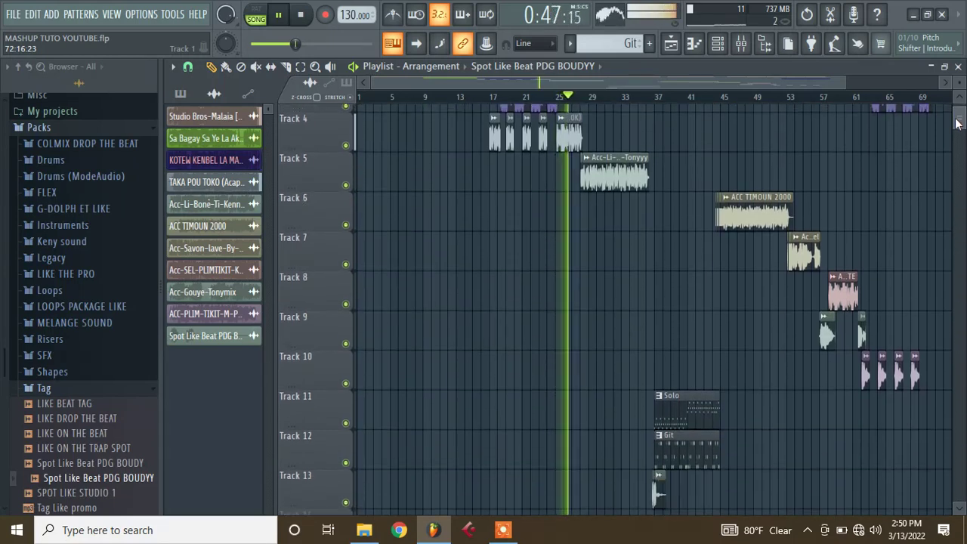
pyautogui.scroll(-1, 956, 123)
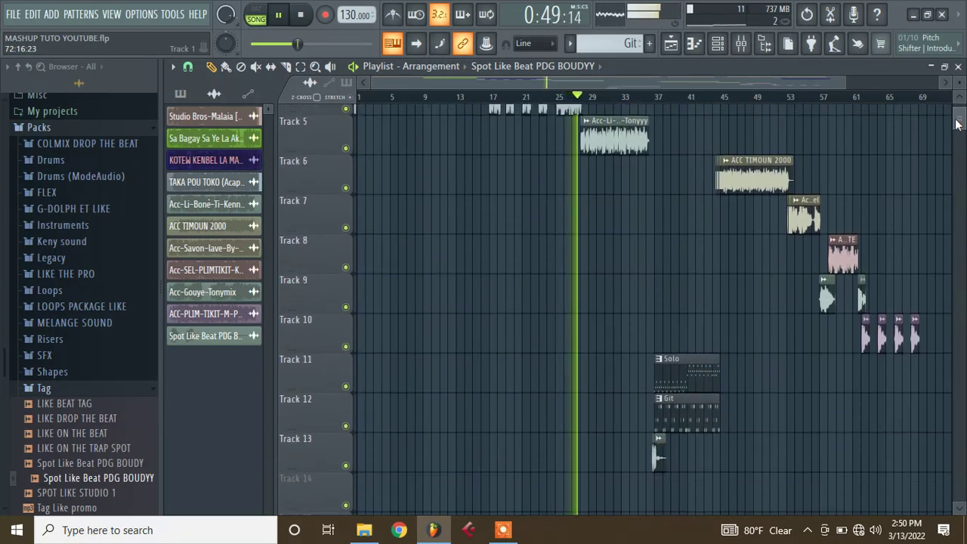
pyautogui.scroll(4, 956, 122)
pyautogui.scroll(-3, 956, 123)
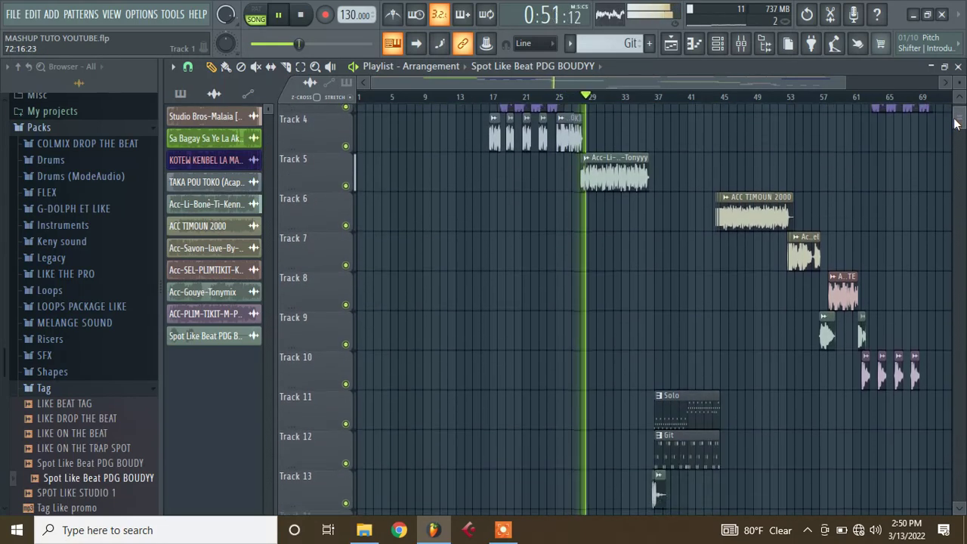
pyautogui.scroll(2, 956, 123)
# Raise the volume of the Acc-Li-Bone mixer track to about 59% during playback and save the project
pyautogui.press('F9')
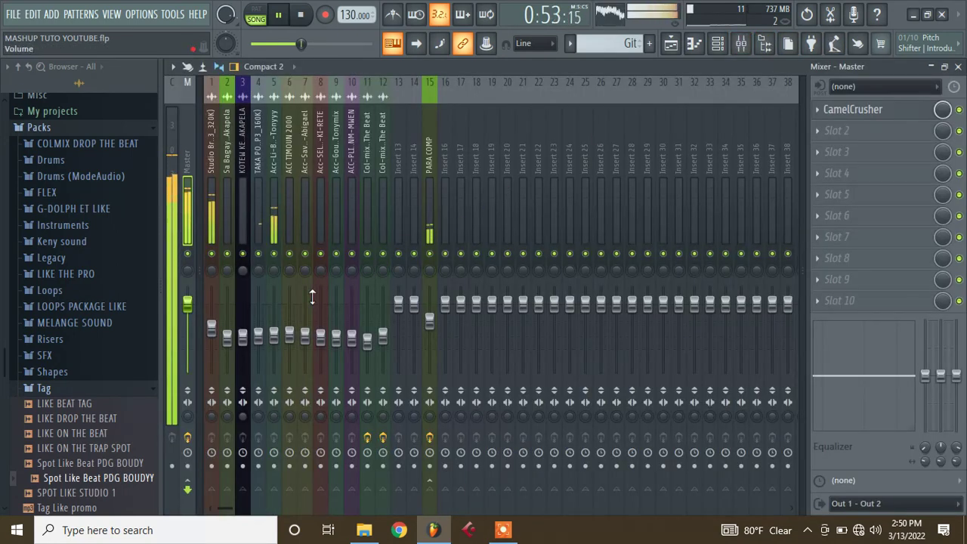
pyautogui.click(274, 334)
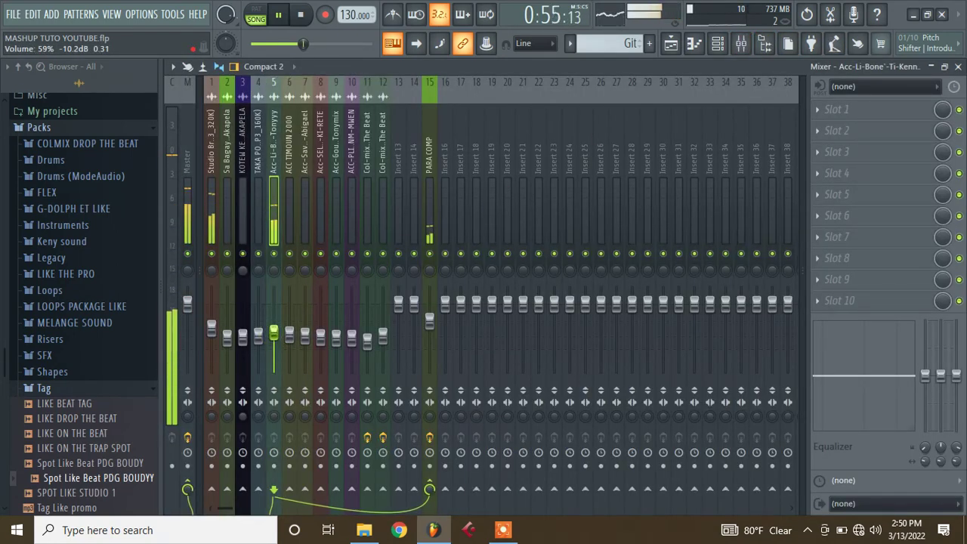
pyautogui.hotkey('ctrl', 's')
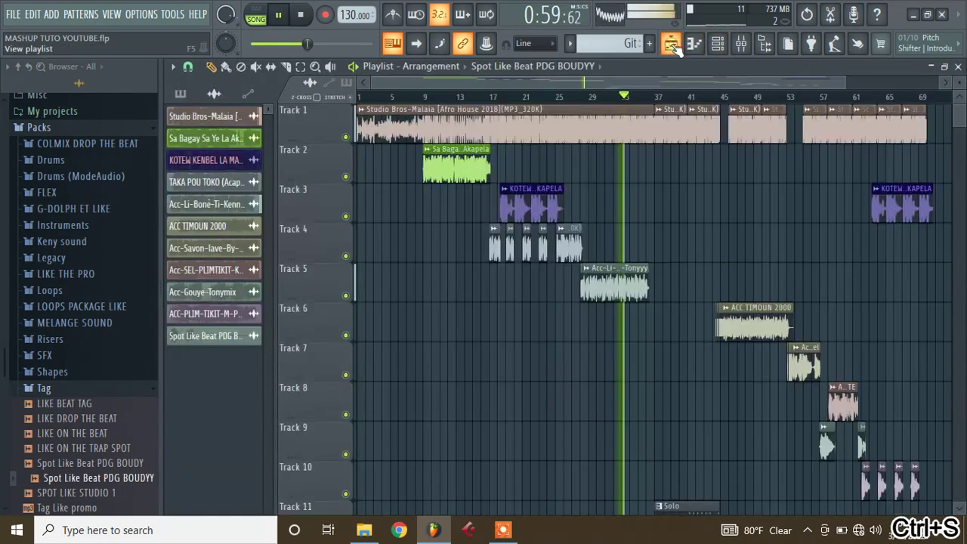
# Follow the playback in the playlist, raise the Col-mix Drop The Beat volume on mixer track 11 slightly, and save the project
pyautogui.click(671, 43)
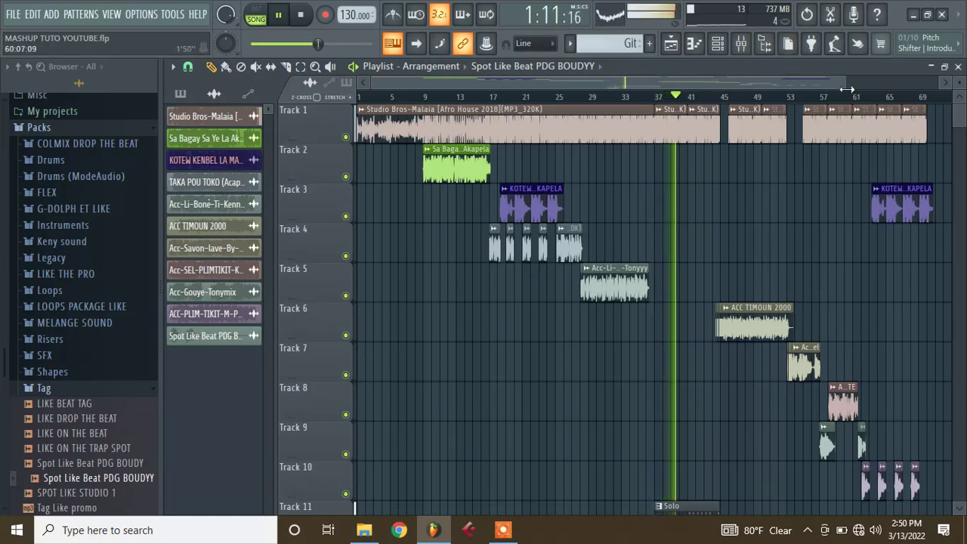
pyautogui.moveTo(846, 86); pyautogui.dragTo(843, 86)
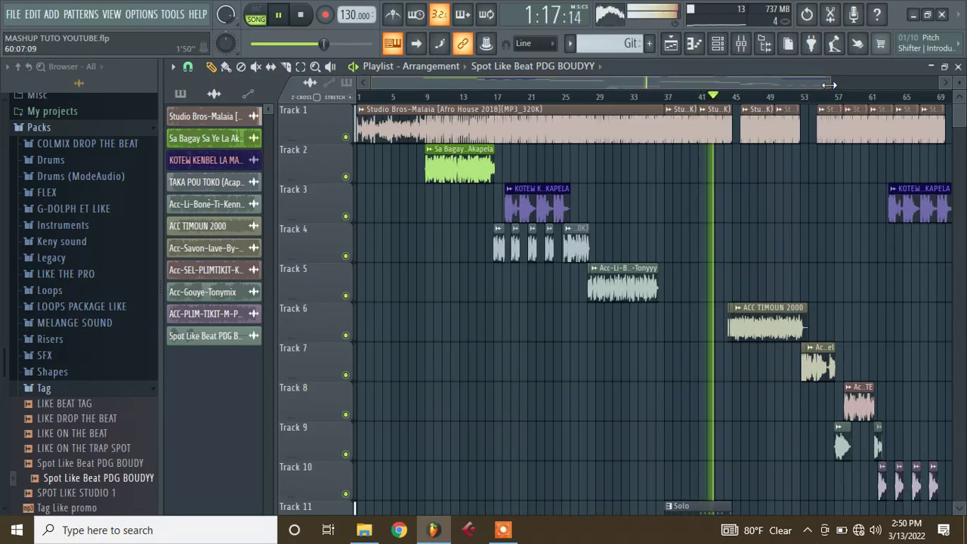
pyautogui.click(749, 45)
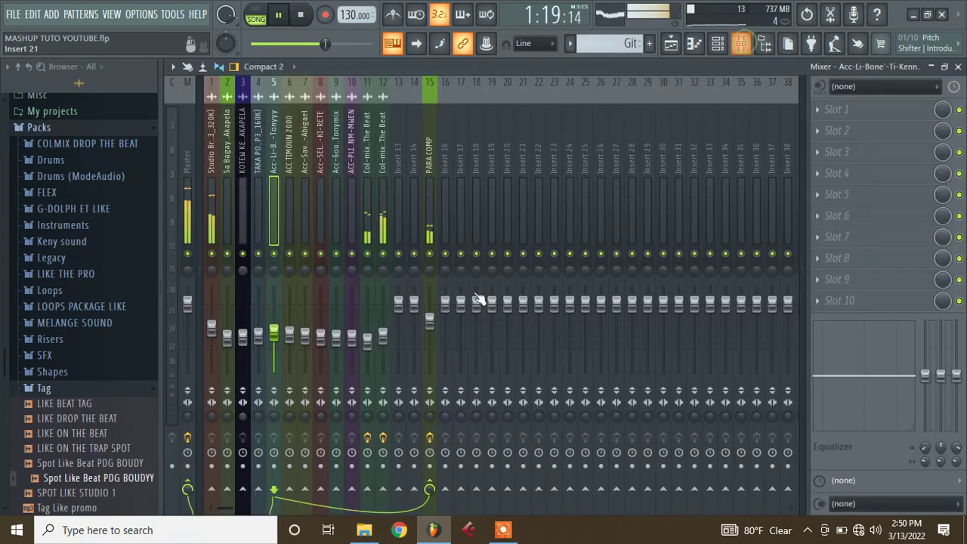
pyautogui.click(367, 341)
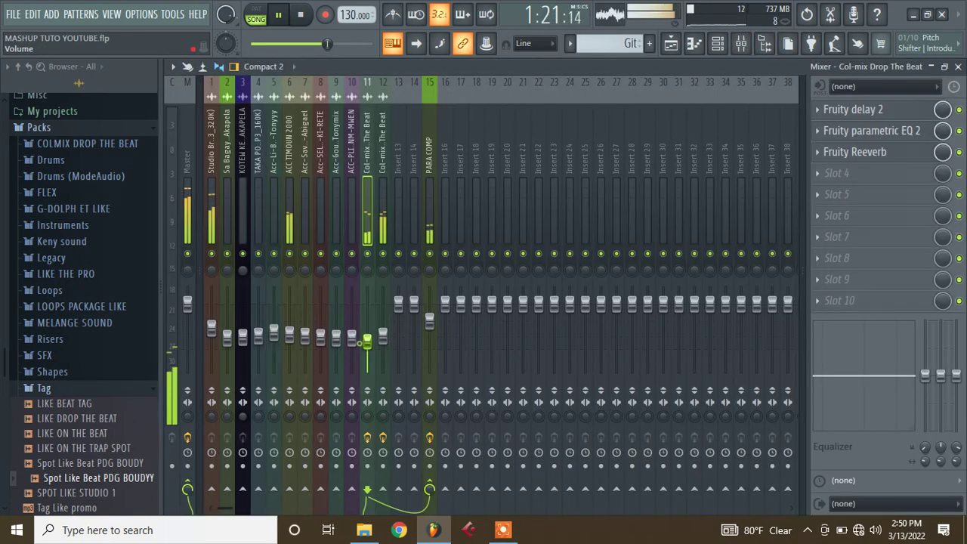
pyautogui.hotkey('ctrl', 's')
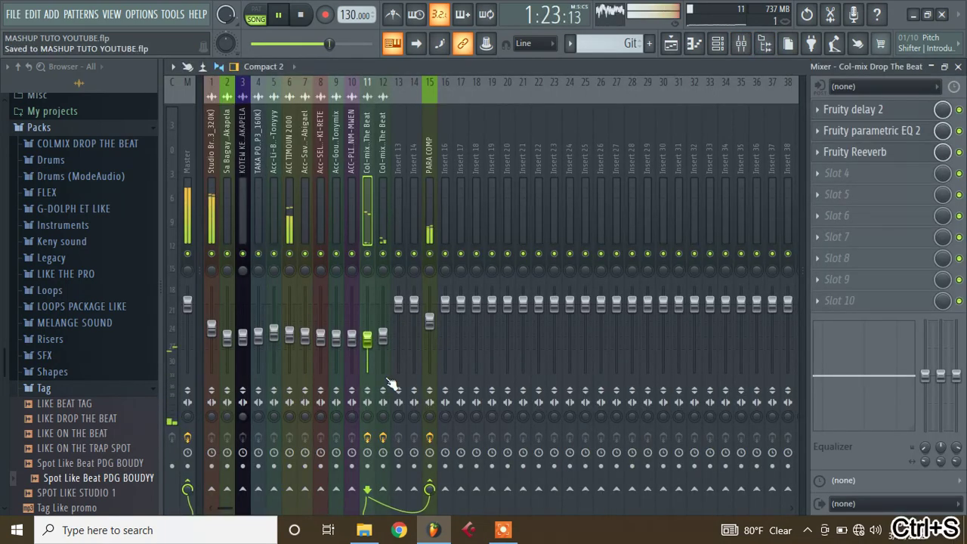
# Switch to the screen recorder and bring up its recording controls
pyautogui.click(504, 530)
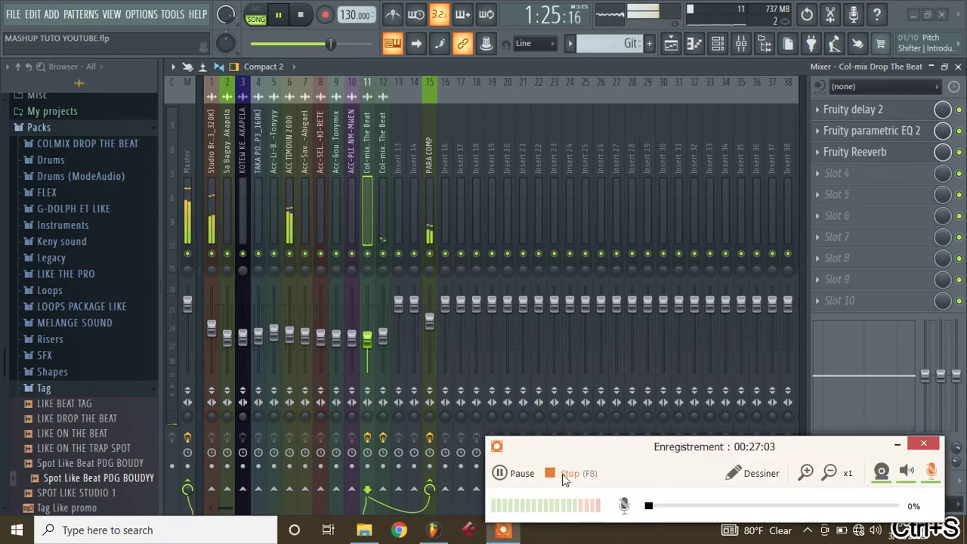